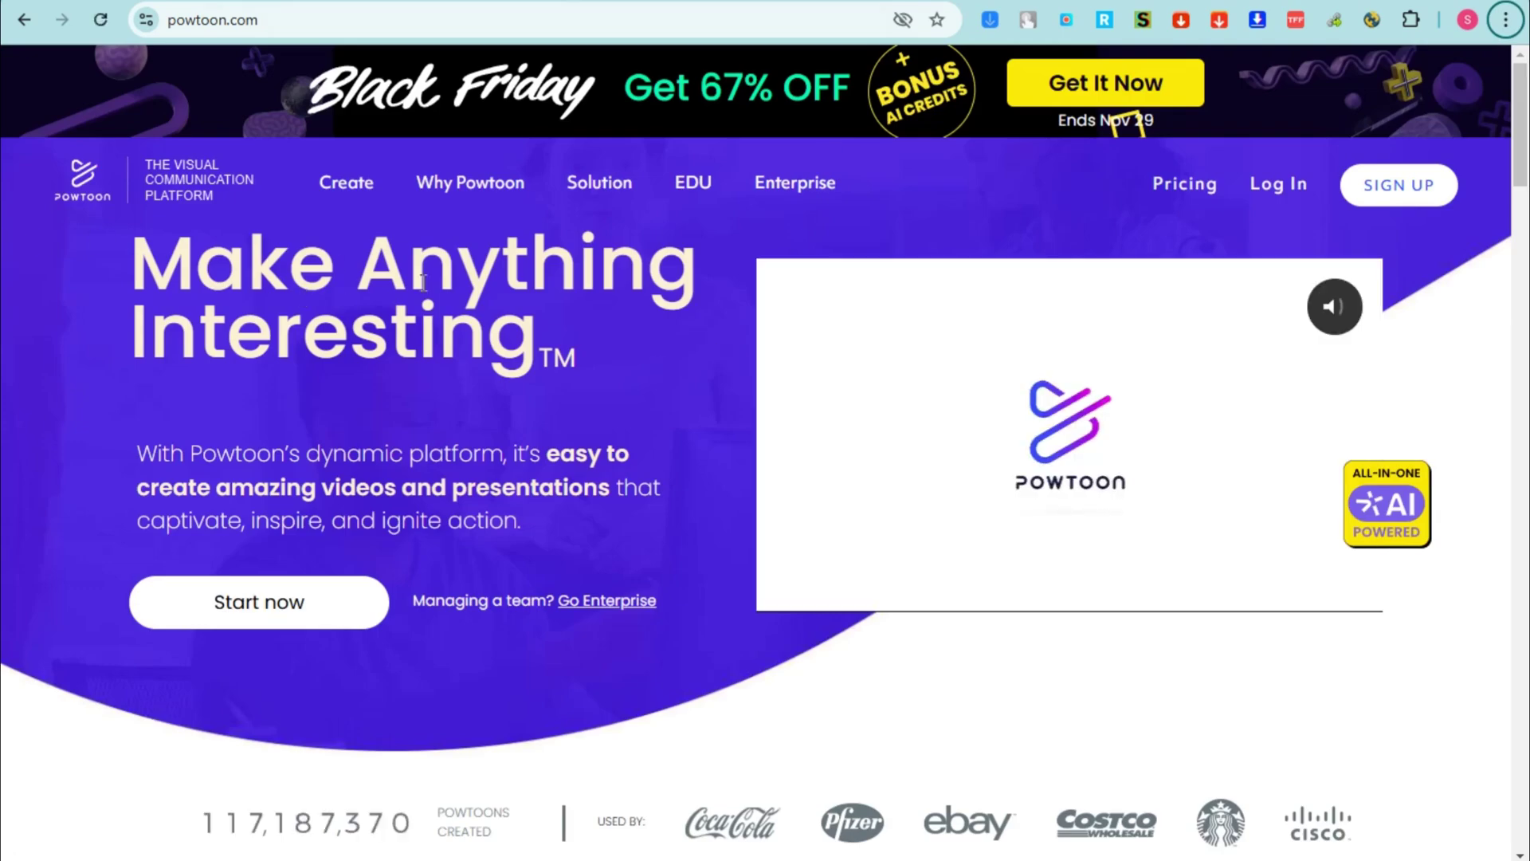
Step: View the Black Friday offer and look through the Powtoon home page content
click(1454, 108)
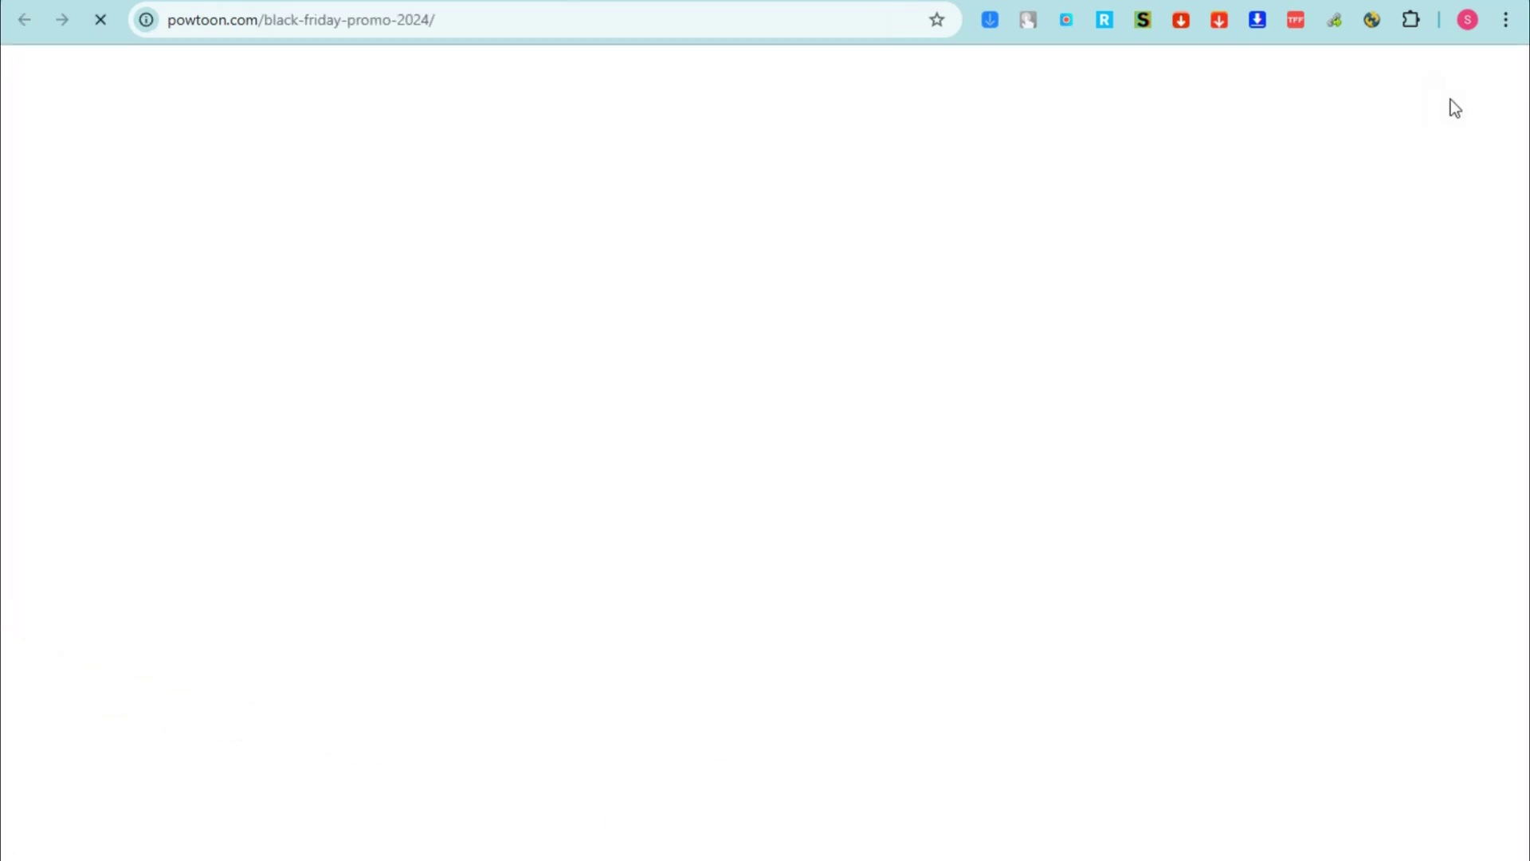
scroll(1135, 620, down, 9)
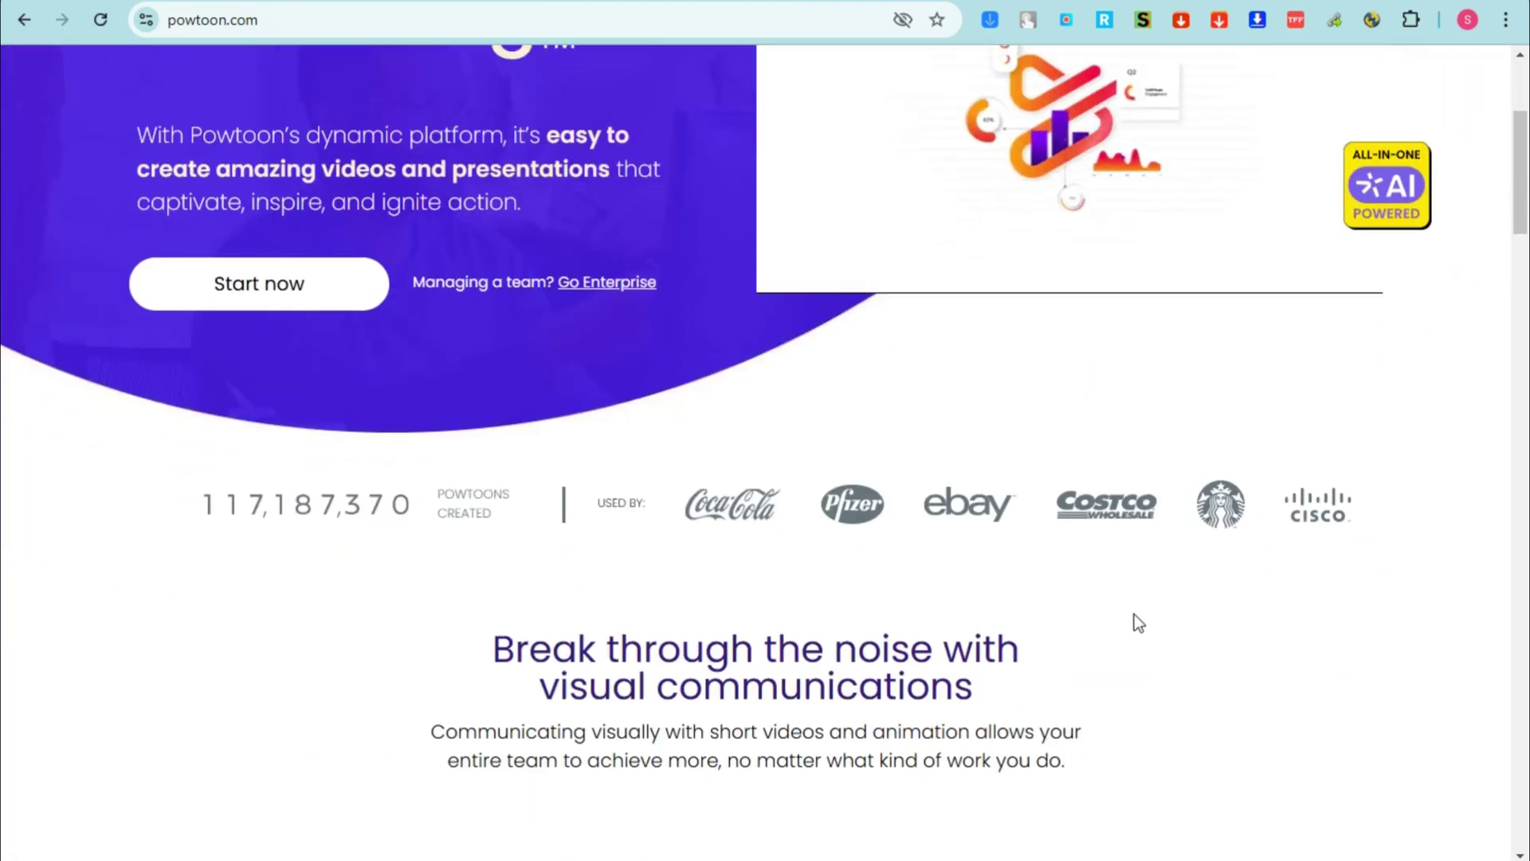
scroll(1133, 612, down, 8)
scroll(1133, 611, up, 16)
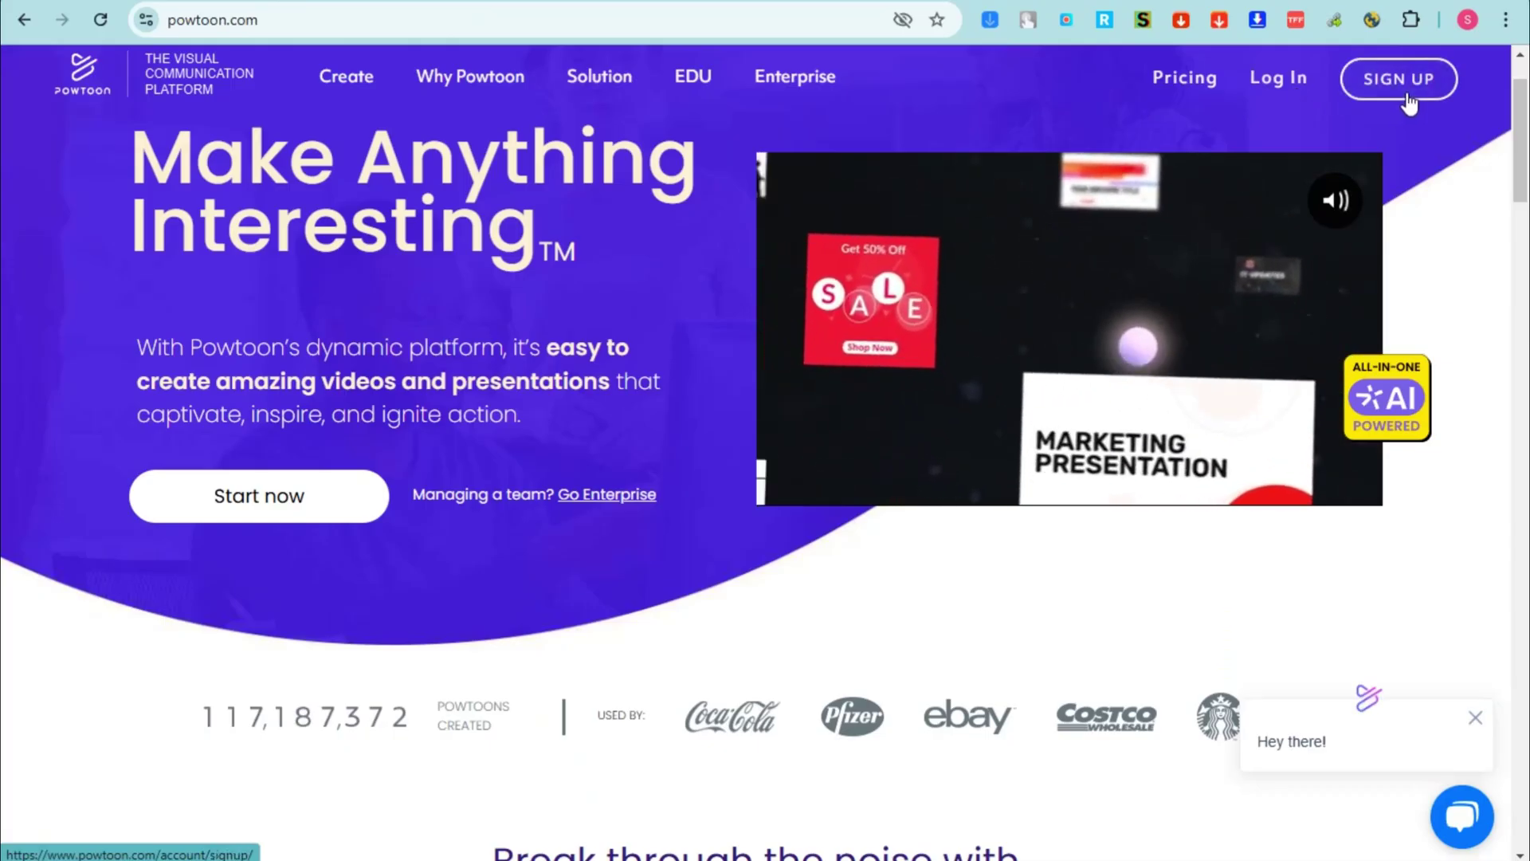
Step: Sign up for a new Powtoon account using the Google sign-up option
click(1406, 80)
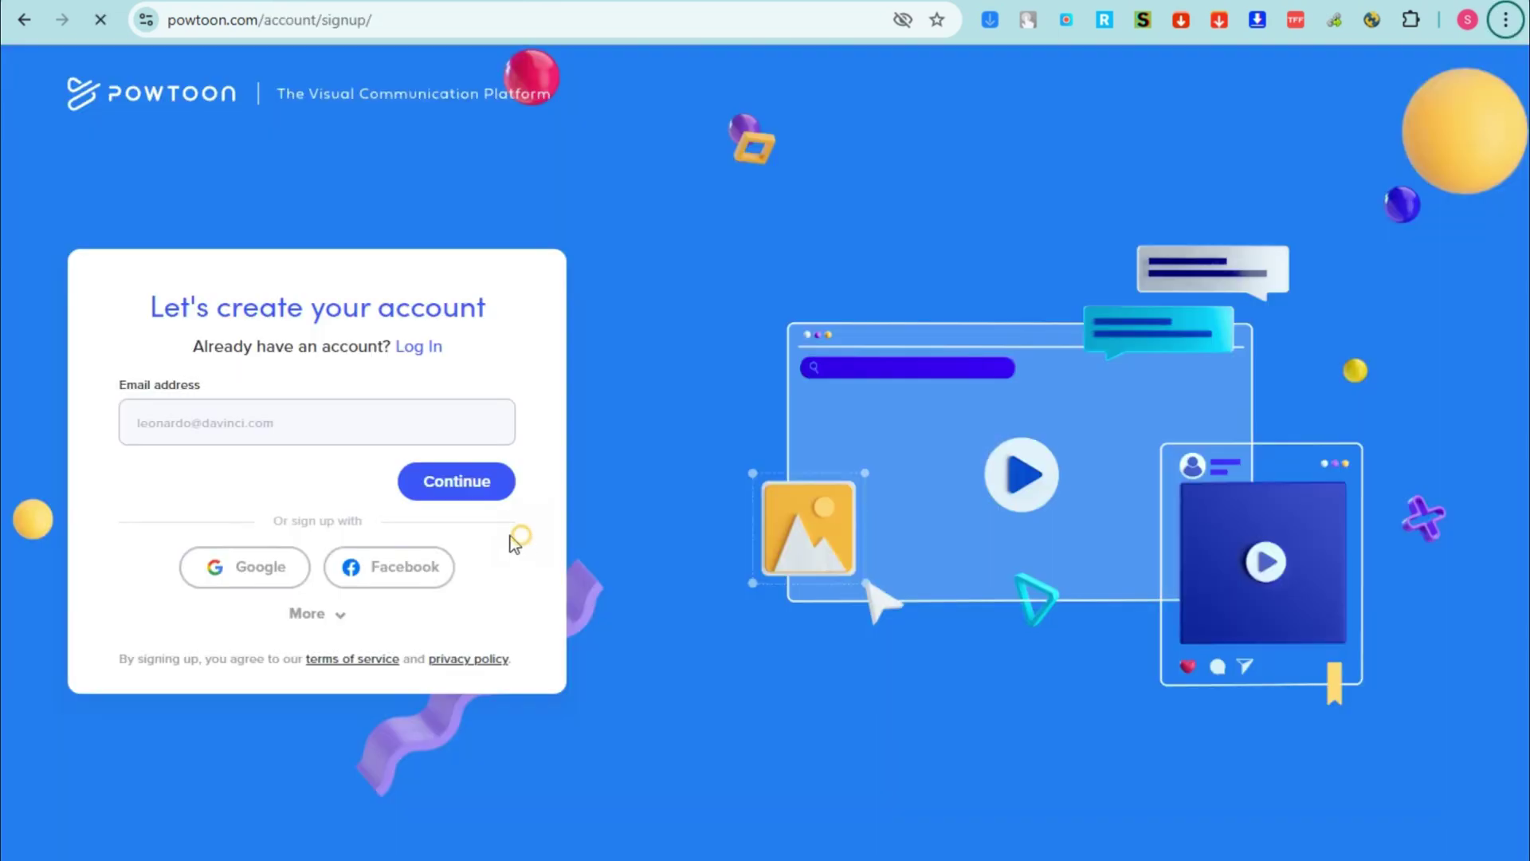
drag(157, 309, 488, 309)
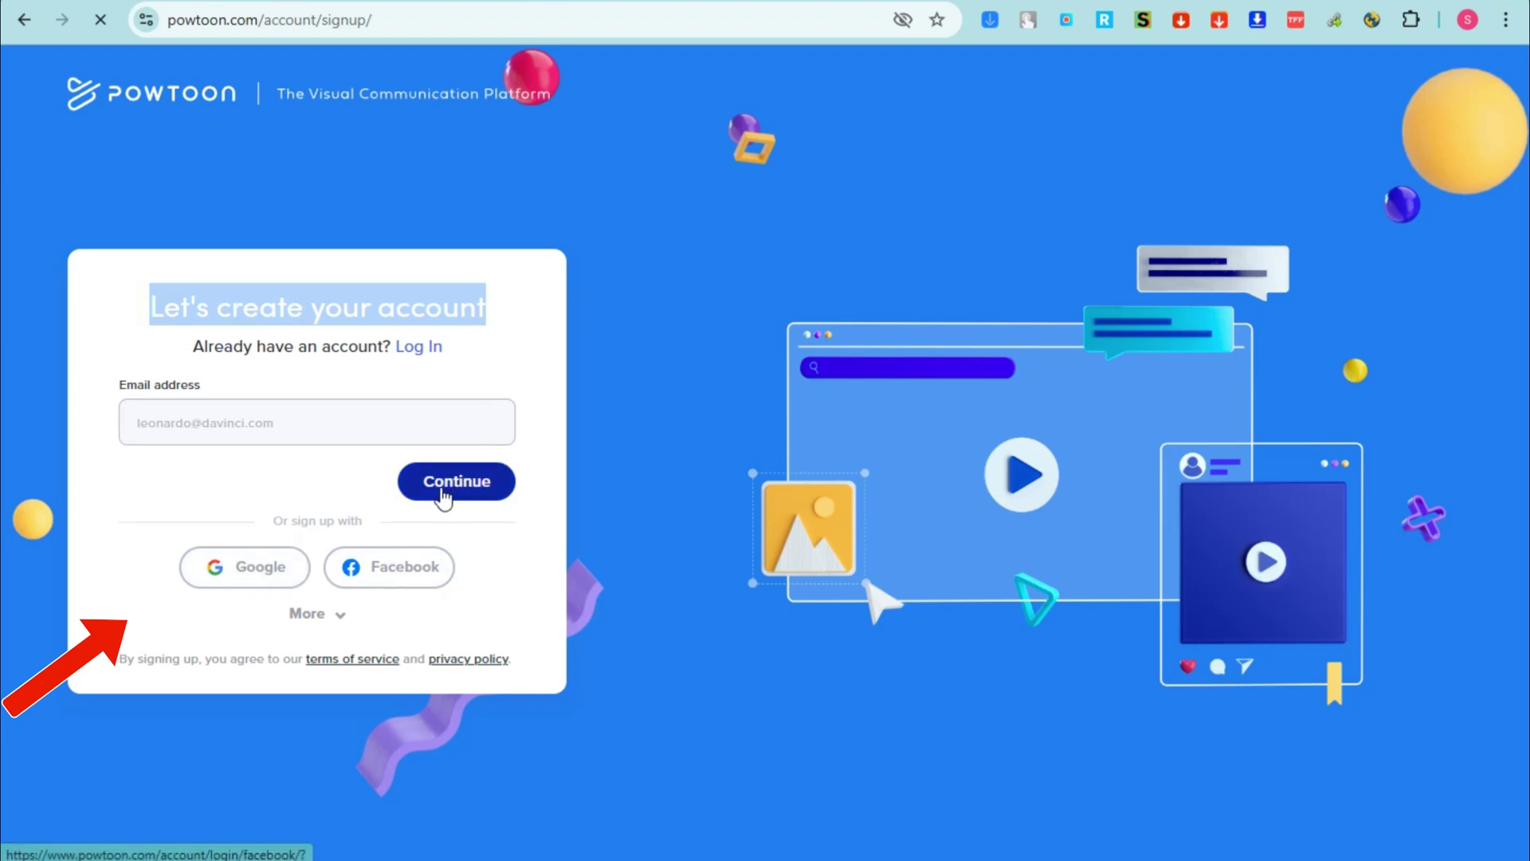
click(261, 577)
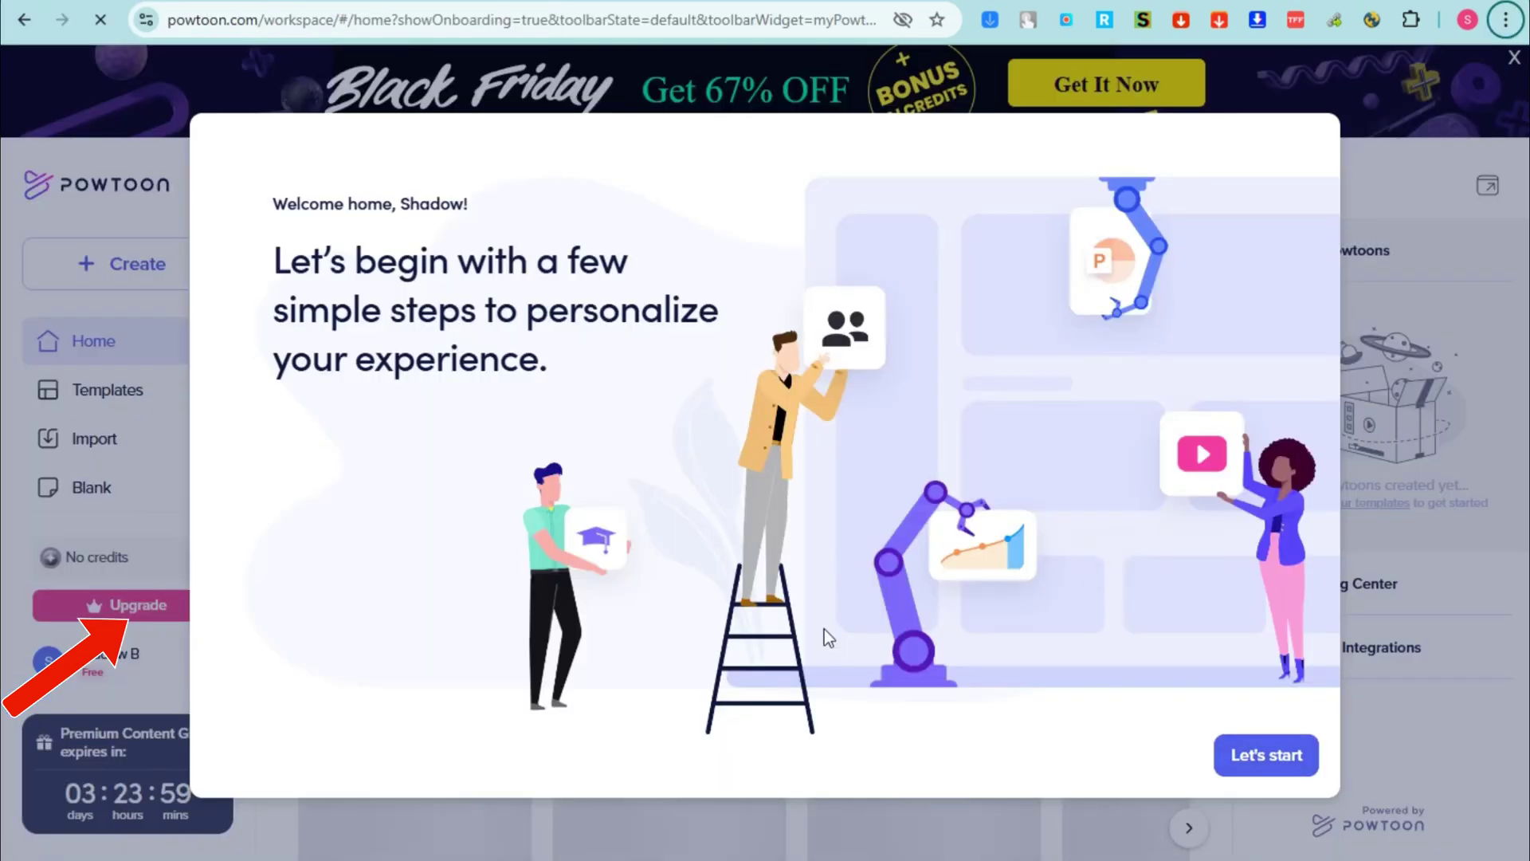
Step: Complete the onboarding questions, choosing Personal Needs as the purpose and Social Media as the content type
click(698, 339)
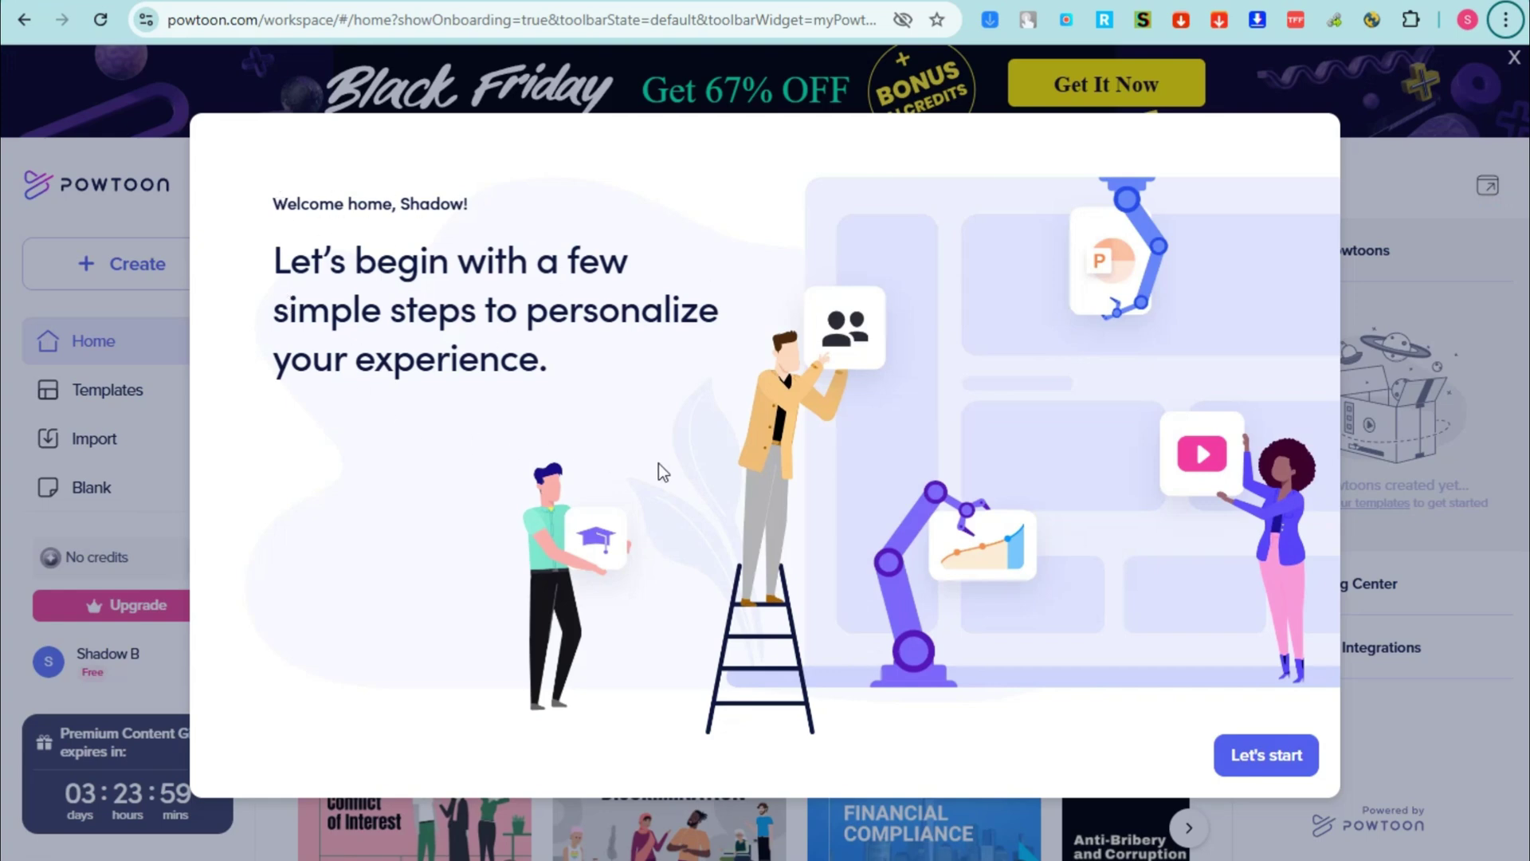
click(1259, 757)
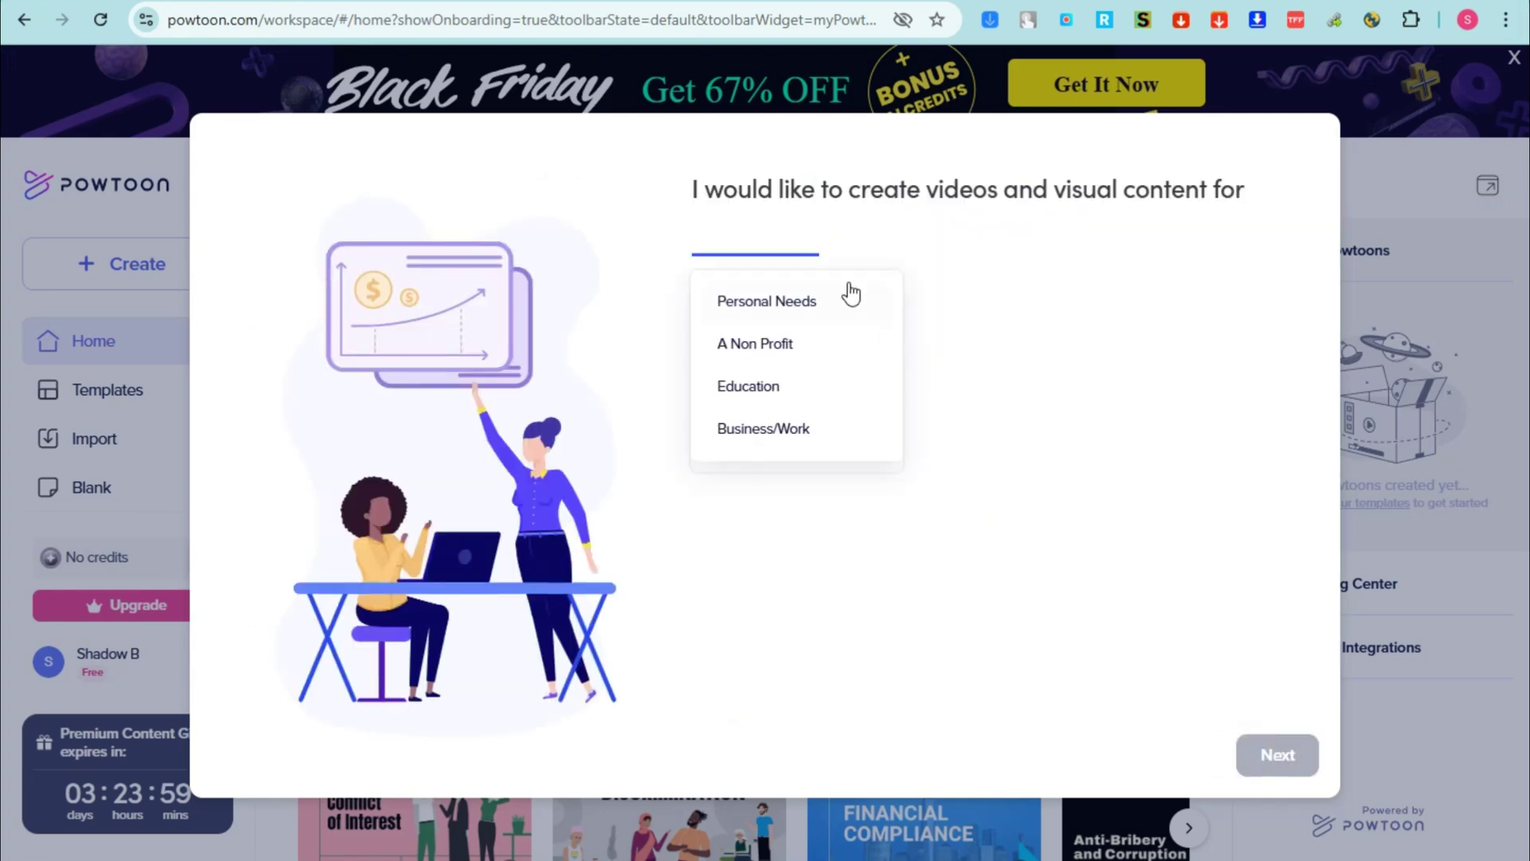
click(771, 311)
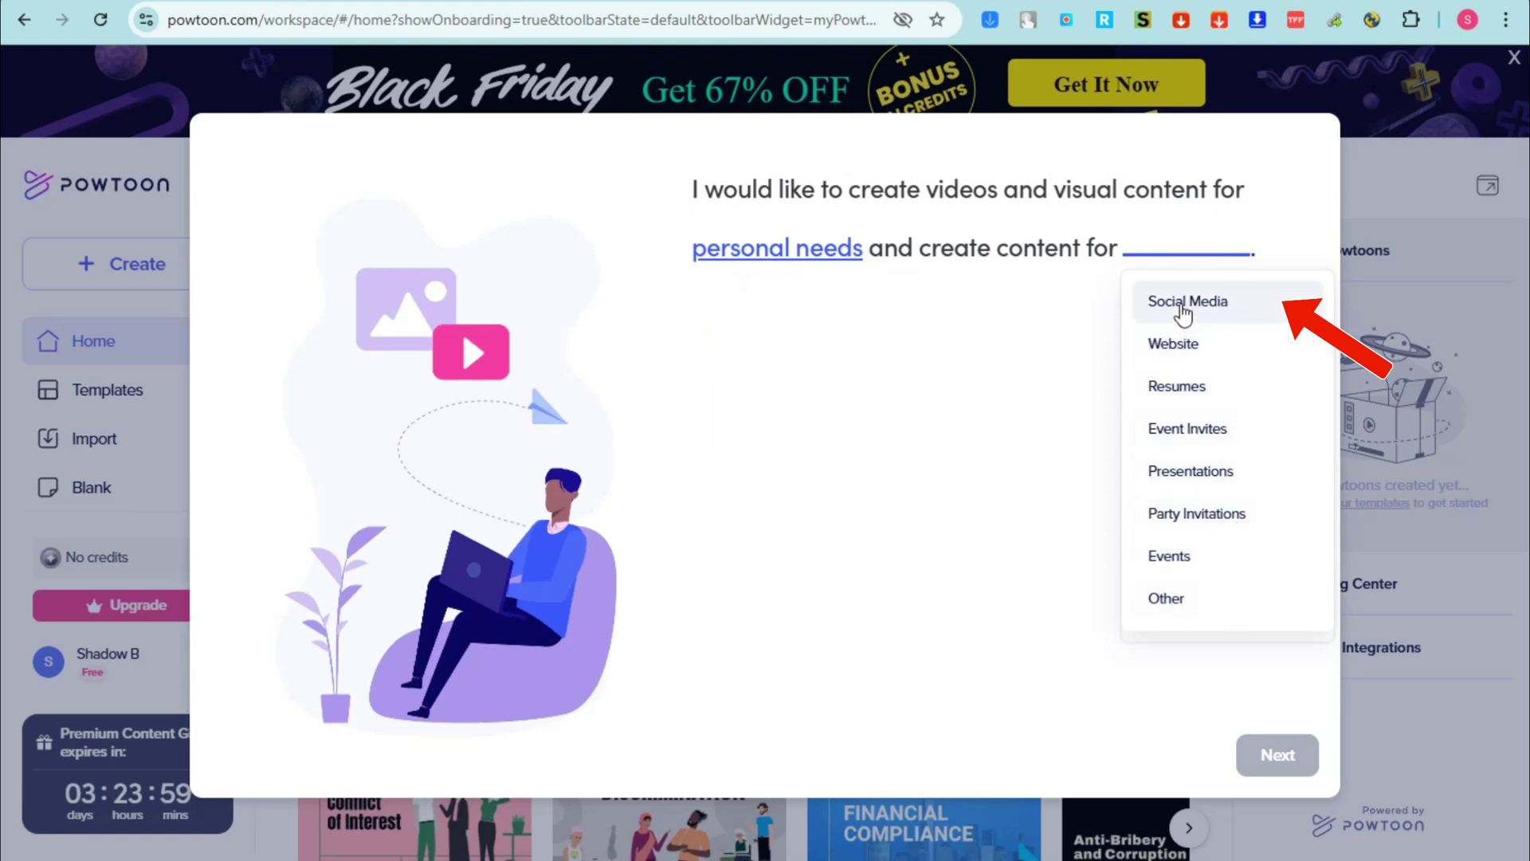
click(1184, 311)
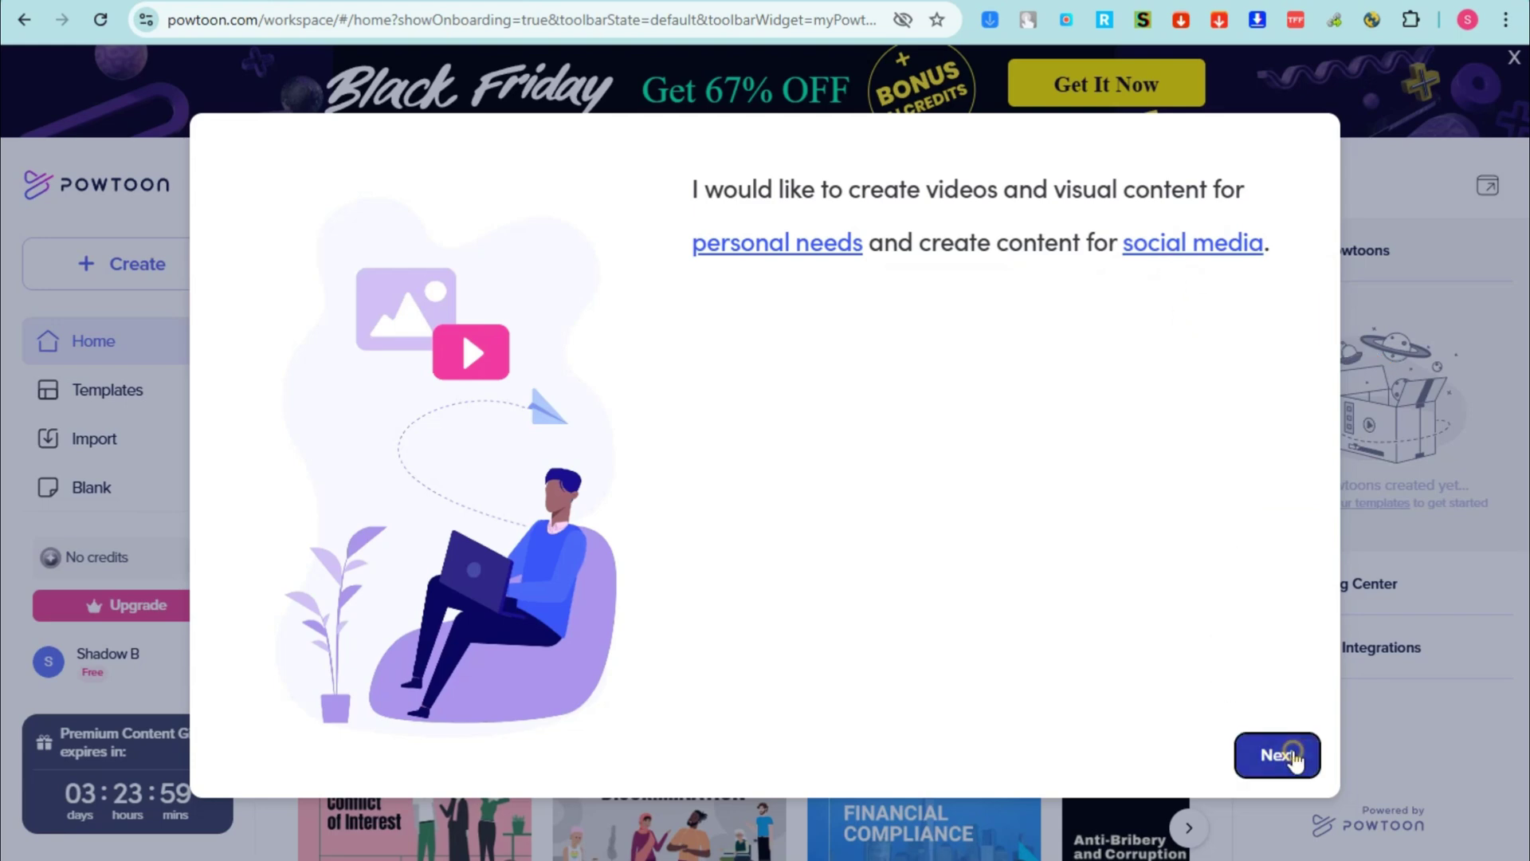
click(1276, 754)
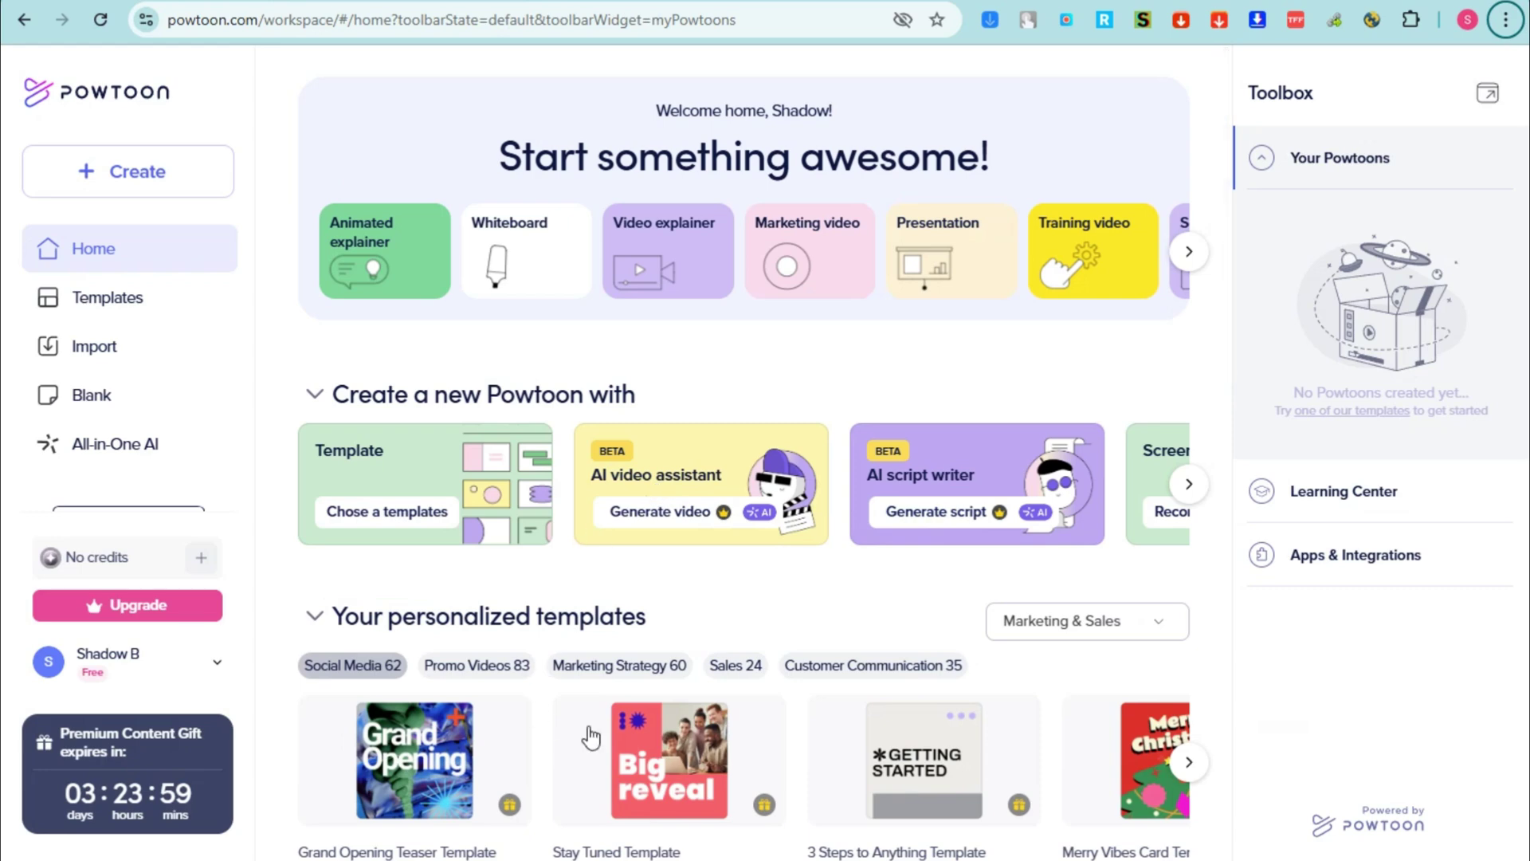
Step: Look over the workspace home page and all project types offered under "Start something awesome!"
scroll(597, 590, down, 4)
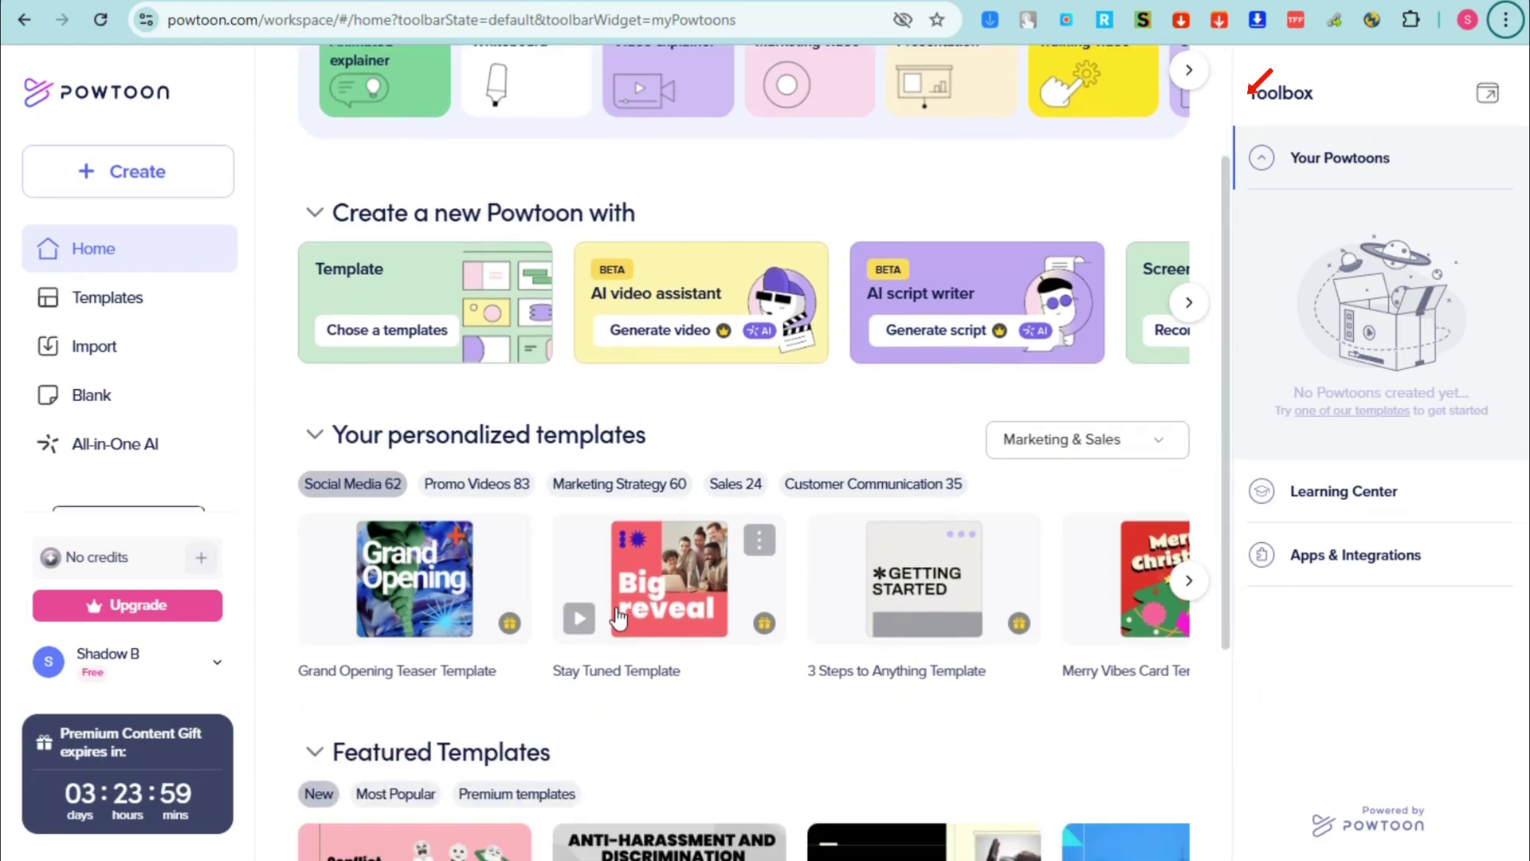
scroll(618, 618, up, 4)
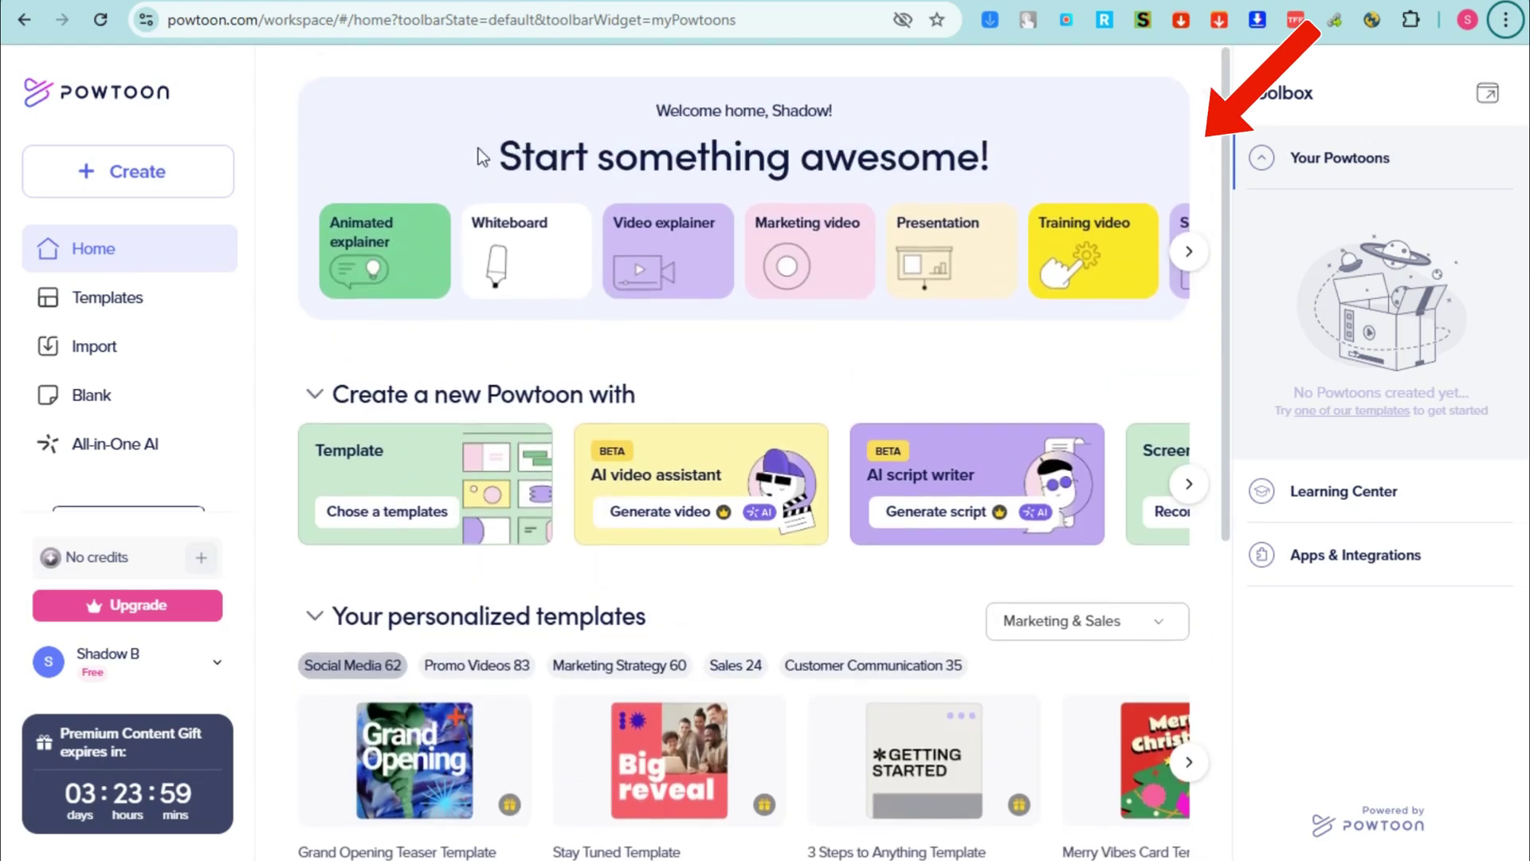
drag(482, 157, 1063, 160)
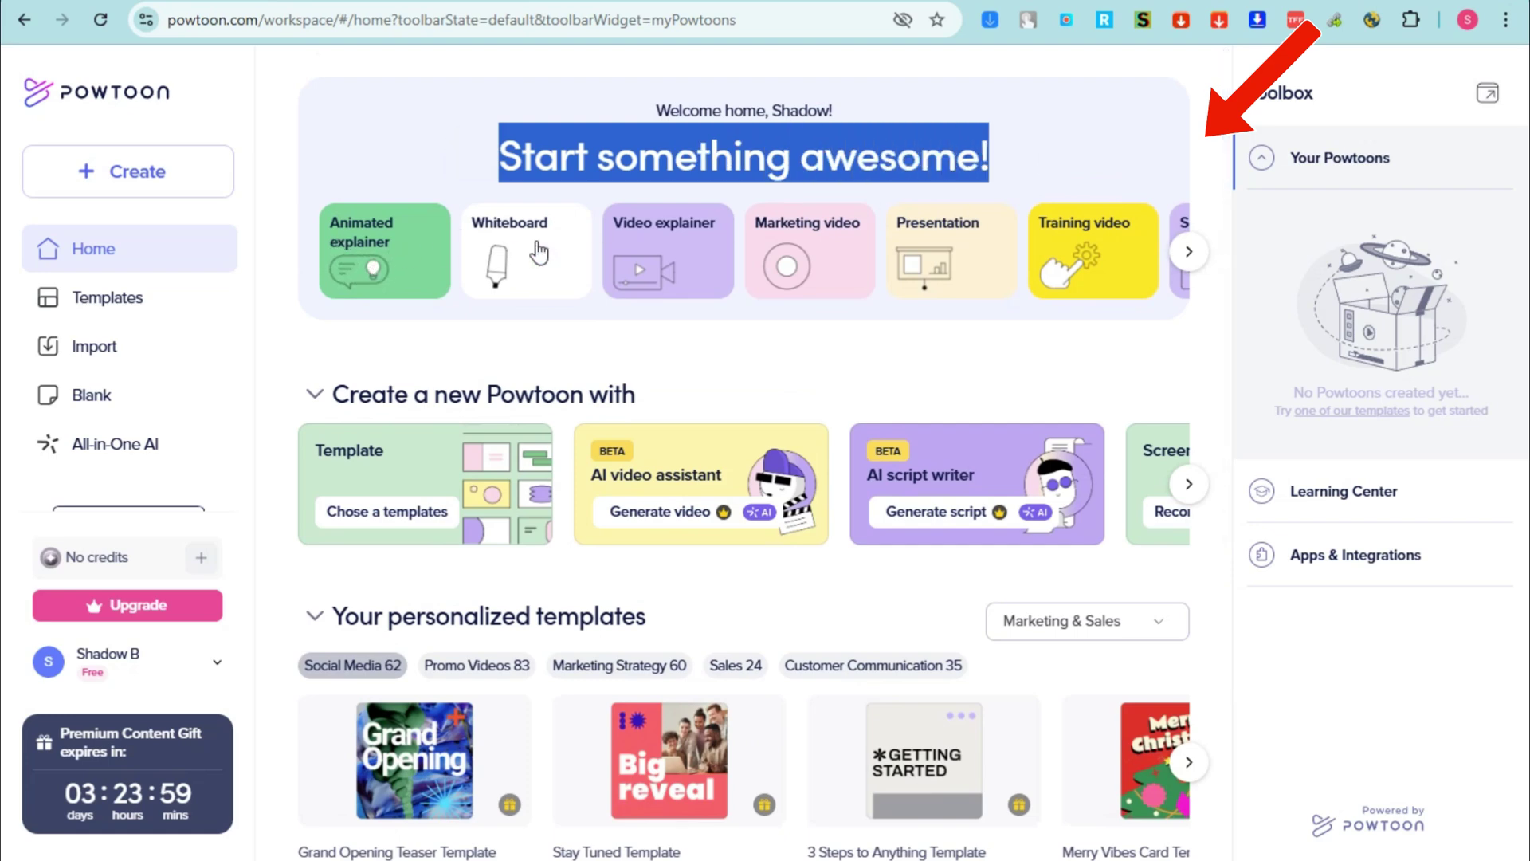
click(1187, 253)
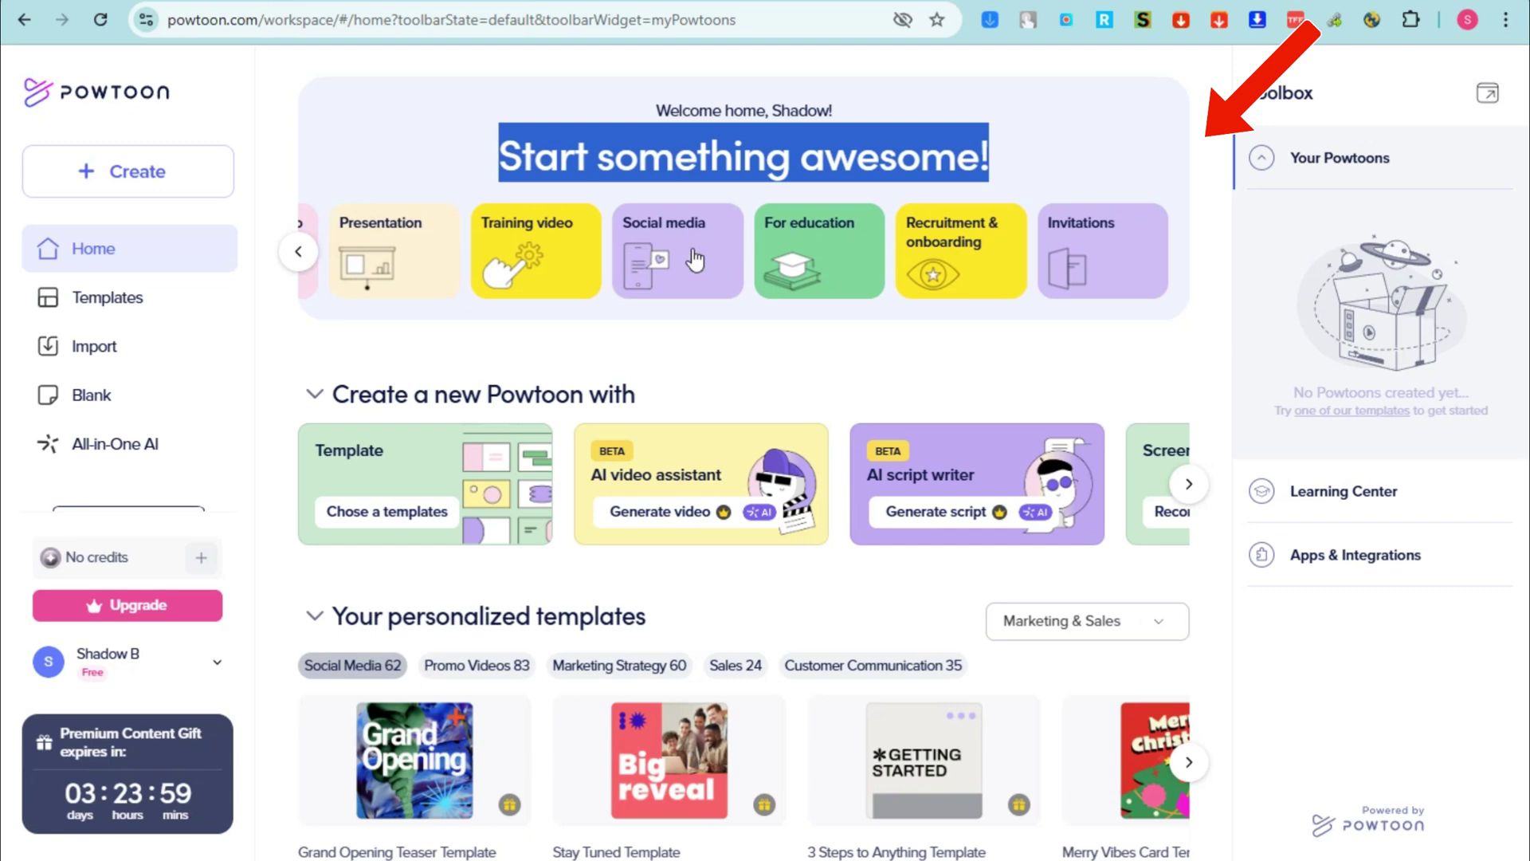
Step: Examine the creation methods offered under "Create a new Powtoon with", including those further along the row
scroll(885, 262, down, 1)
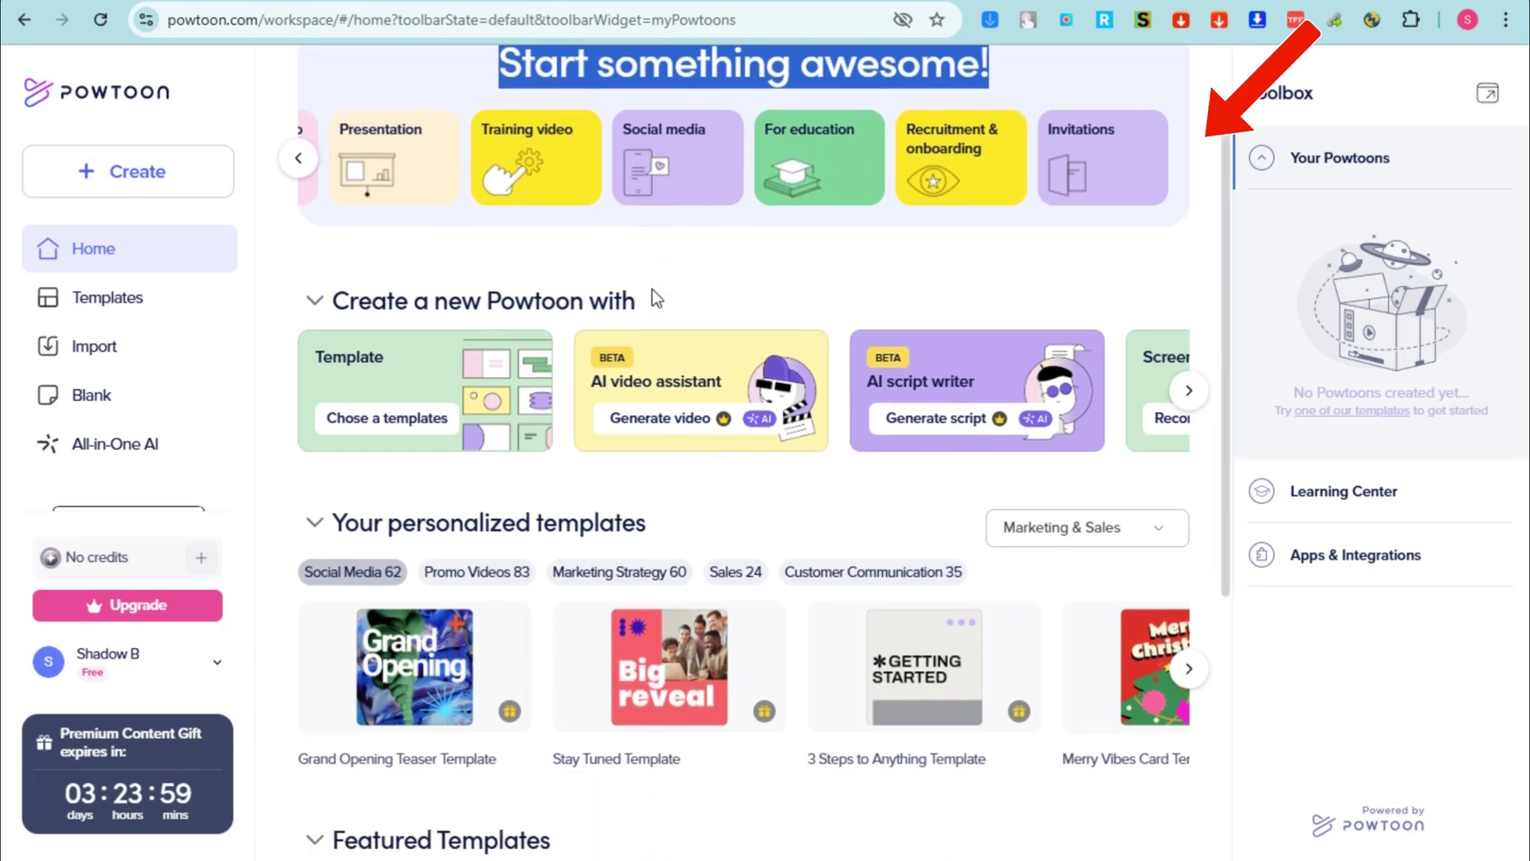
drag(331, 288, 629, 323)
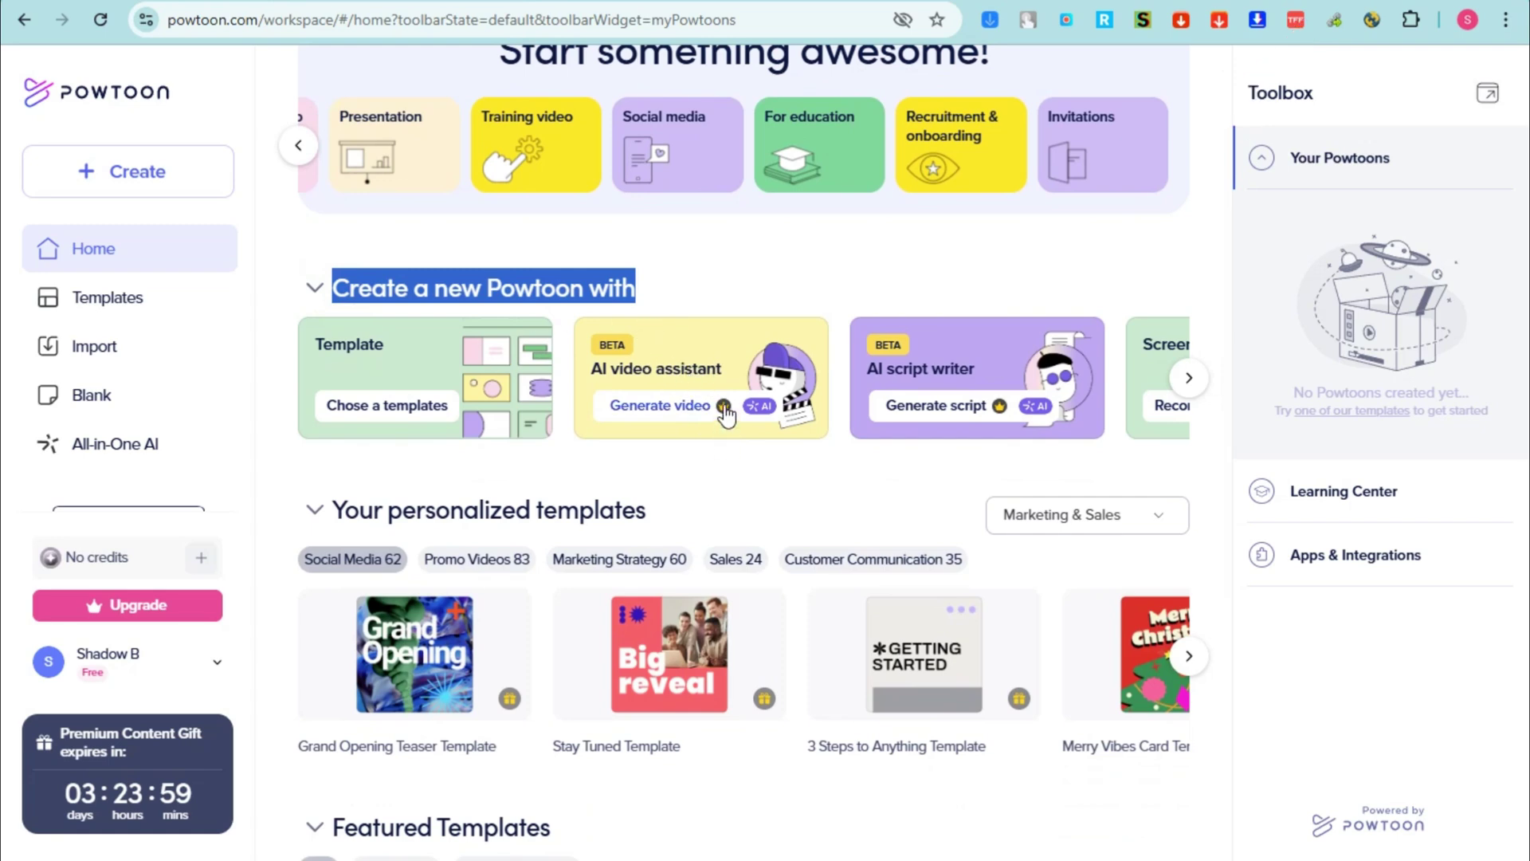
click(1188, 377)
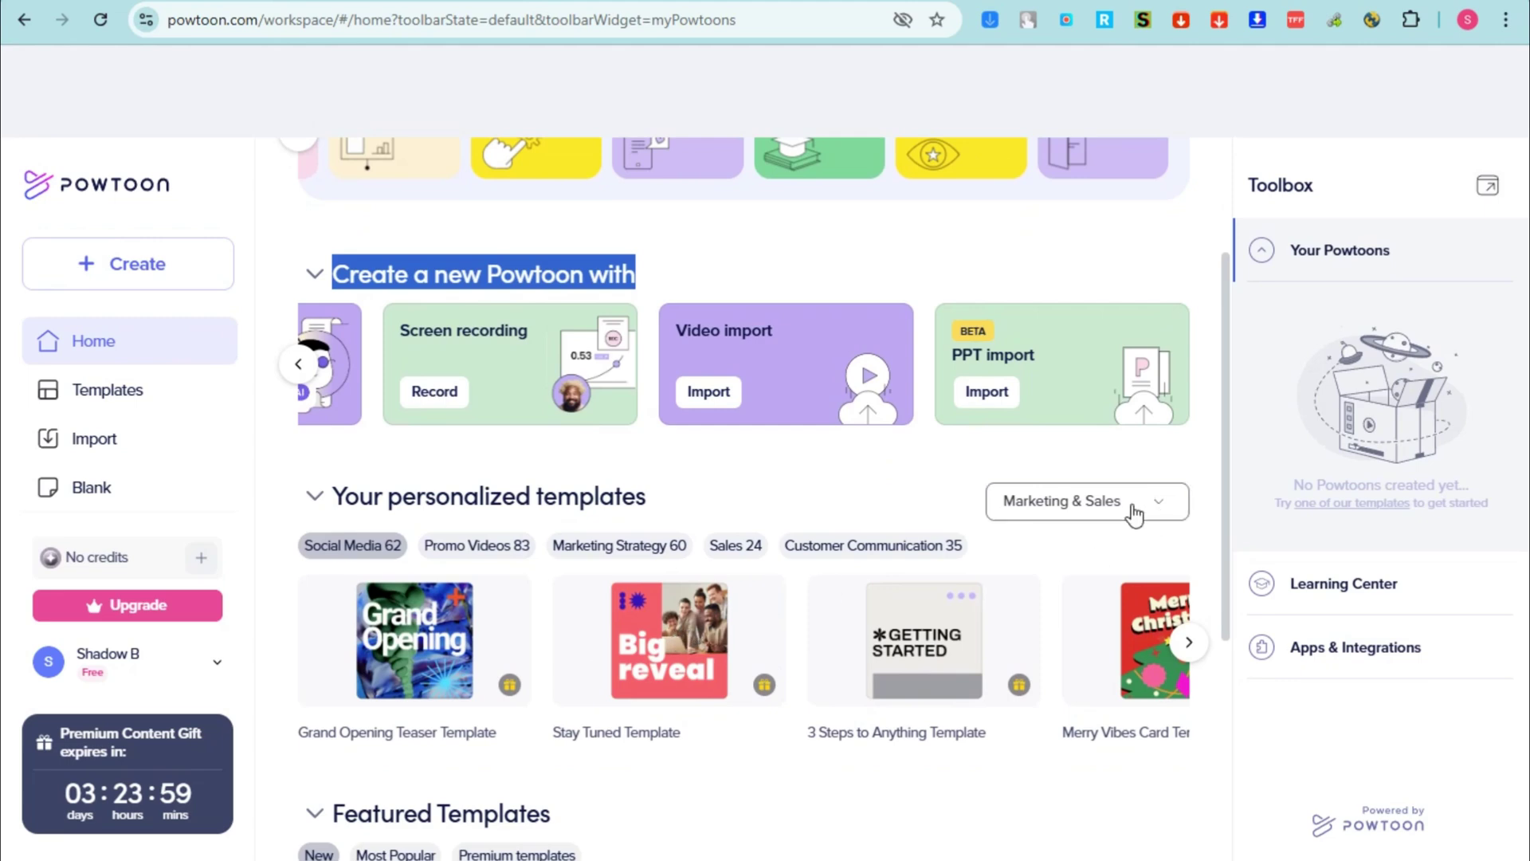
Step: Dismiss the Black Friday pop-up and set the personalized templates category to Personal
click(1134, 510)
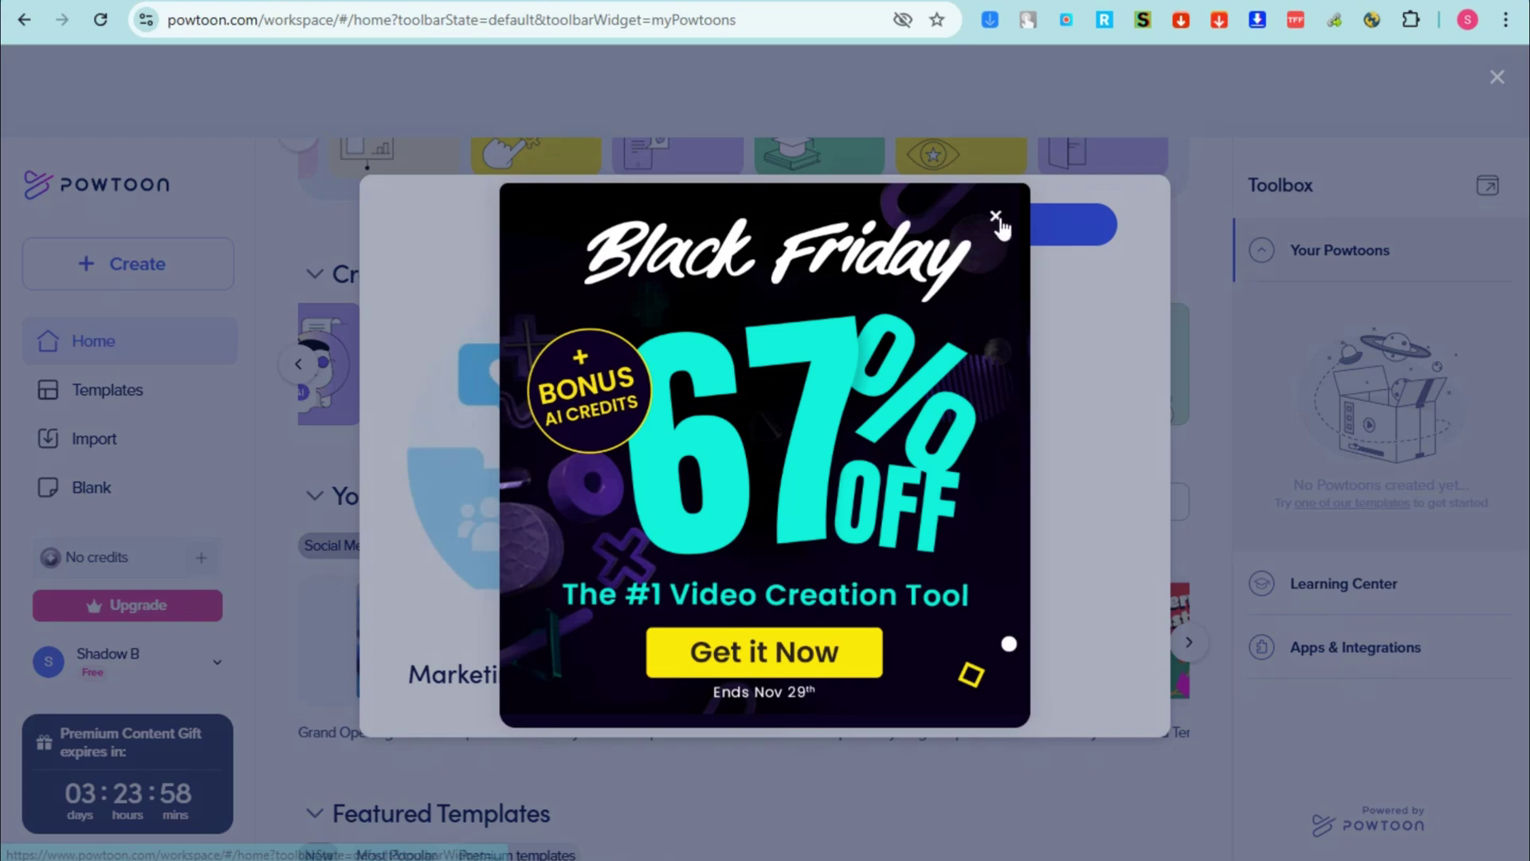
click(997, 219)
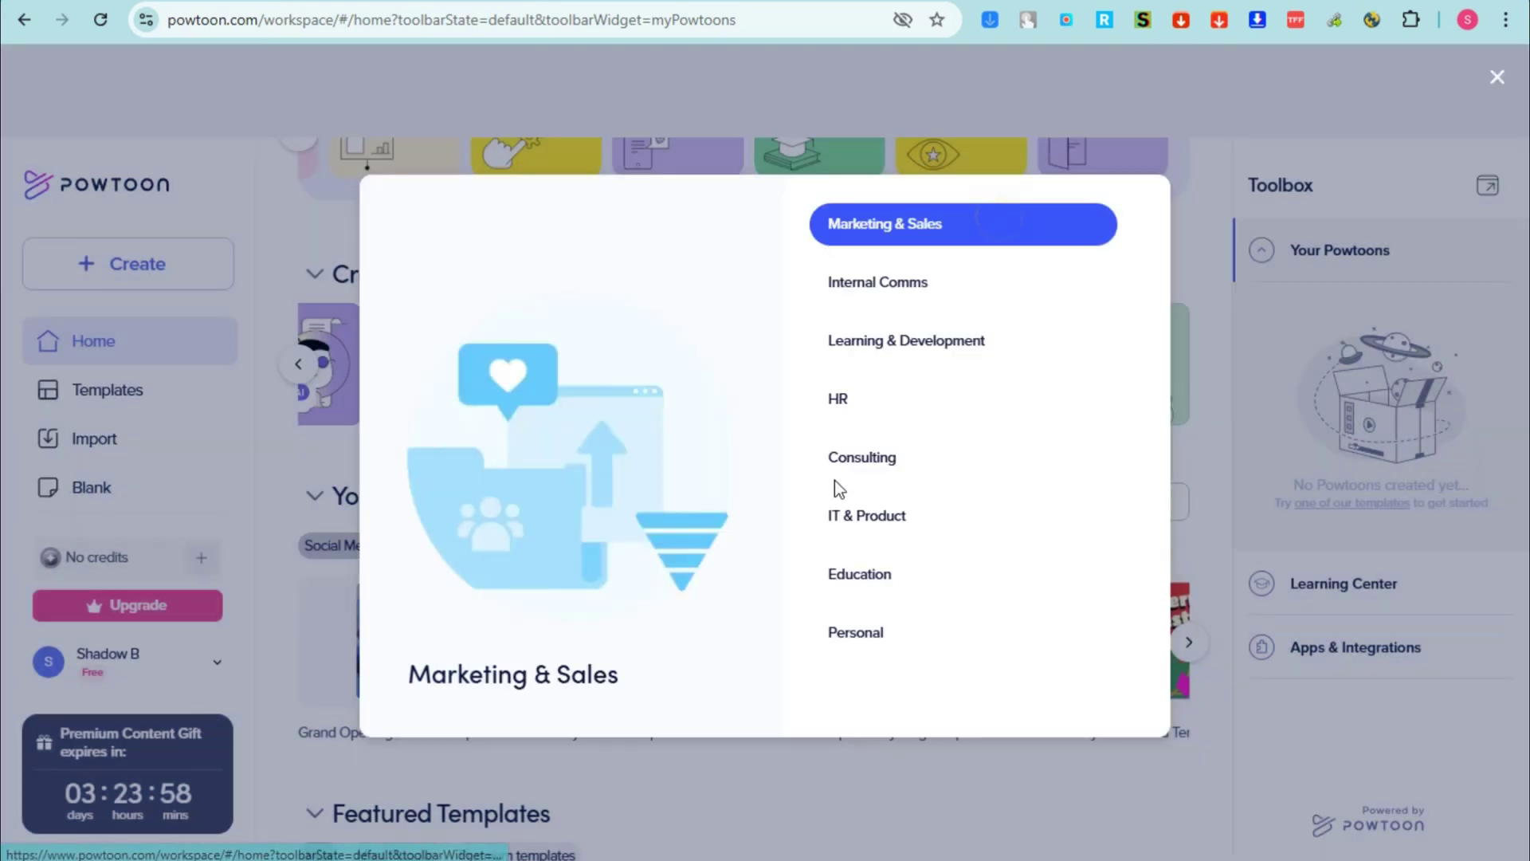
click(877, 642)
scroll(433, 592, down, 2)
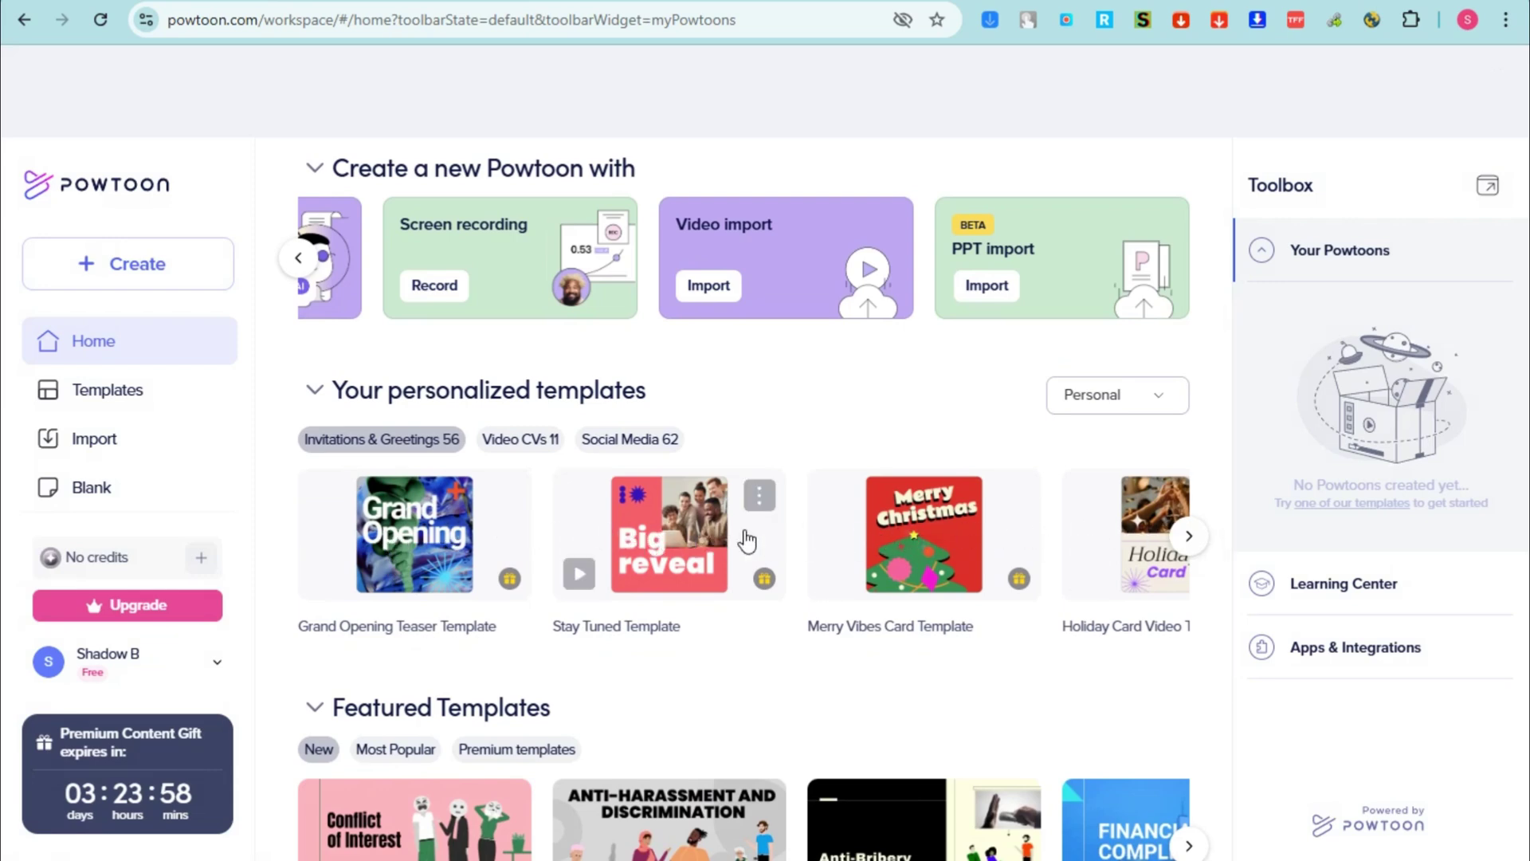
Step: Browse the Featured Templates by Most Popular and Premium templates, and look at the additional tools below
scroll(541, 542, down, 4)
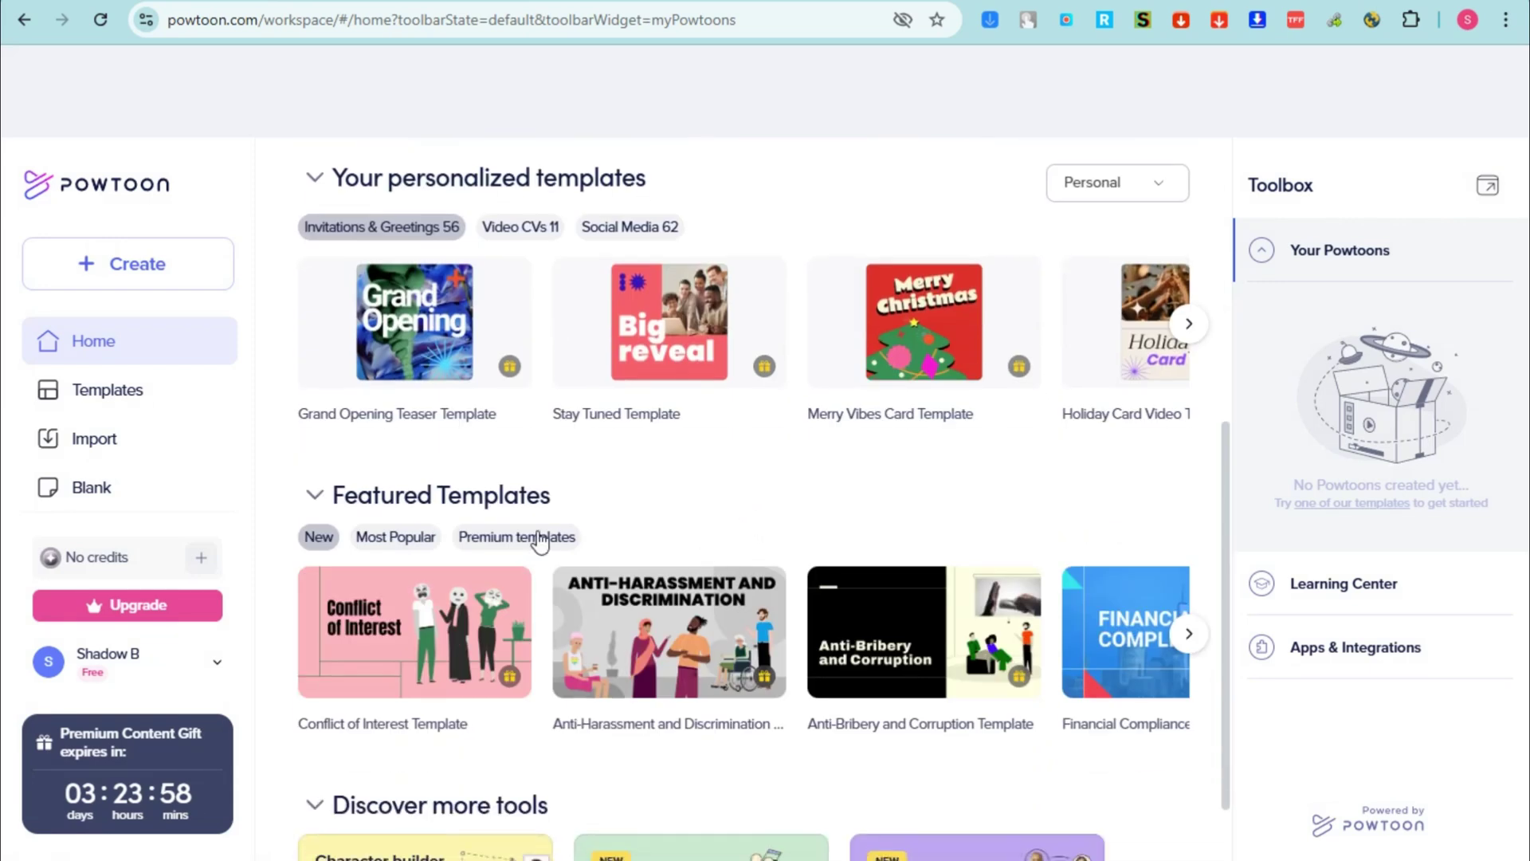
click(388, 545)
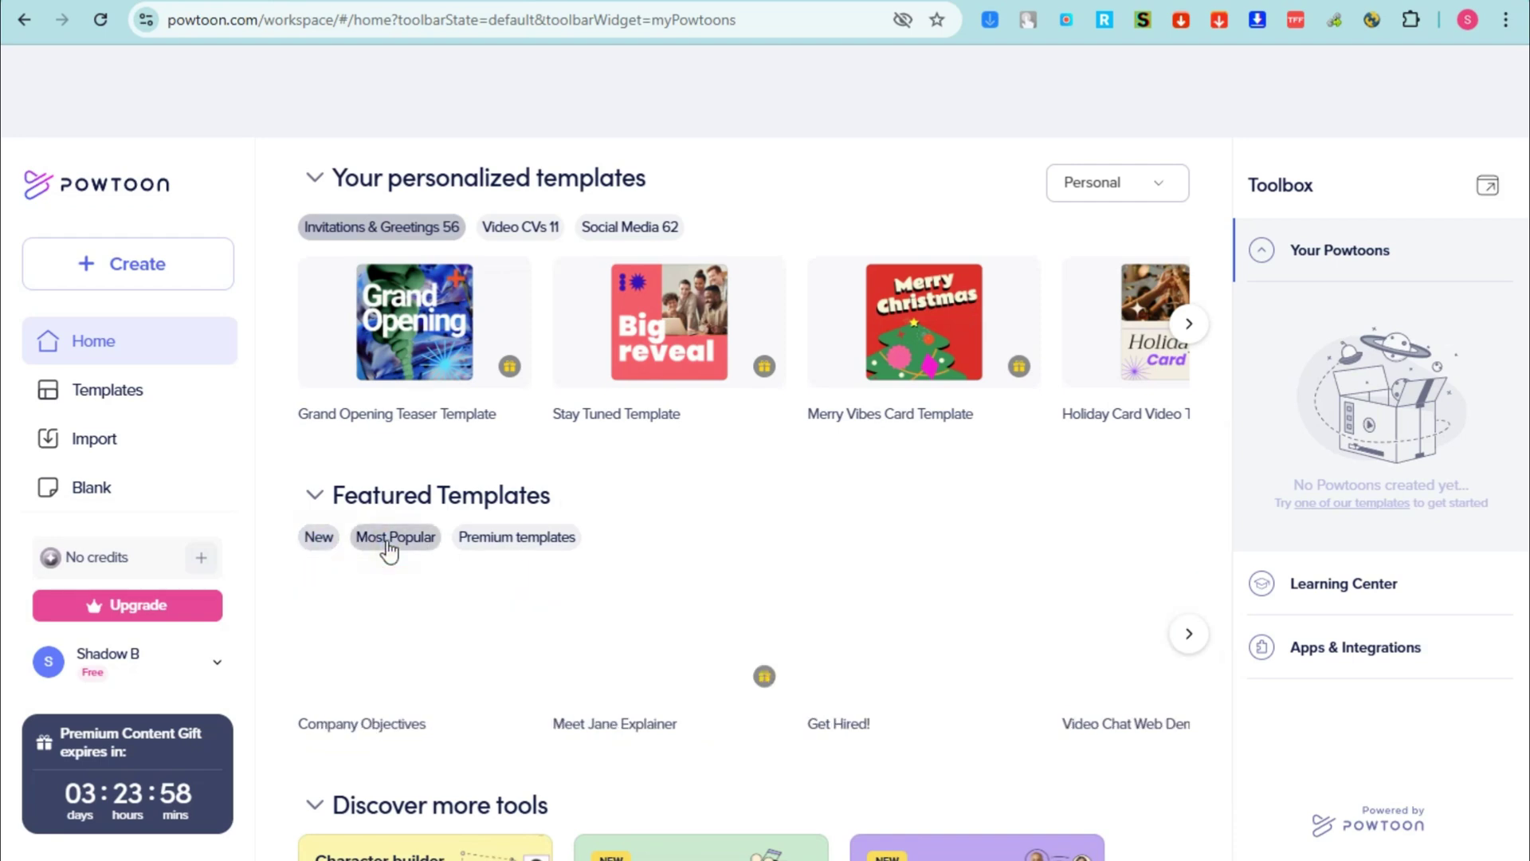
click(540, 546)
scroll(555, 668, down, 2)
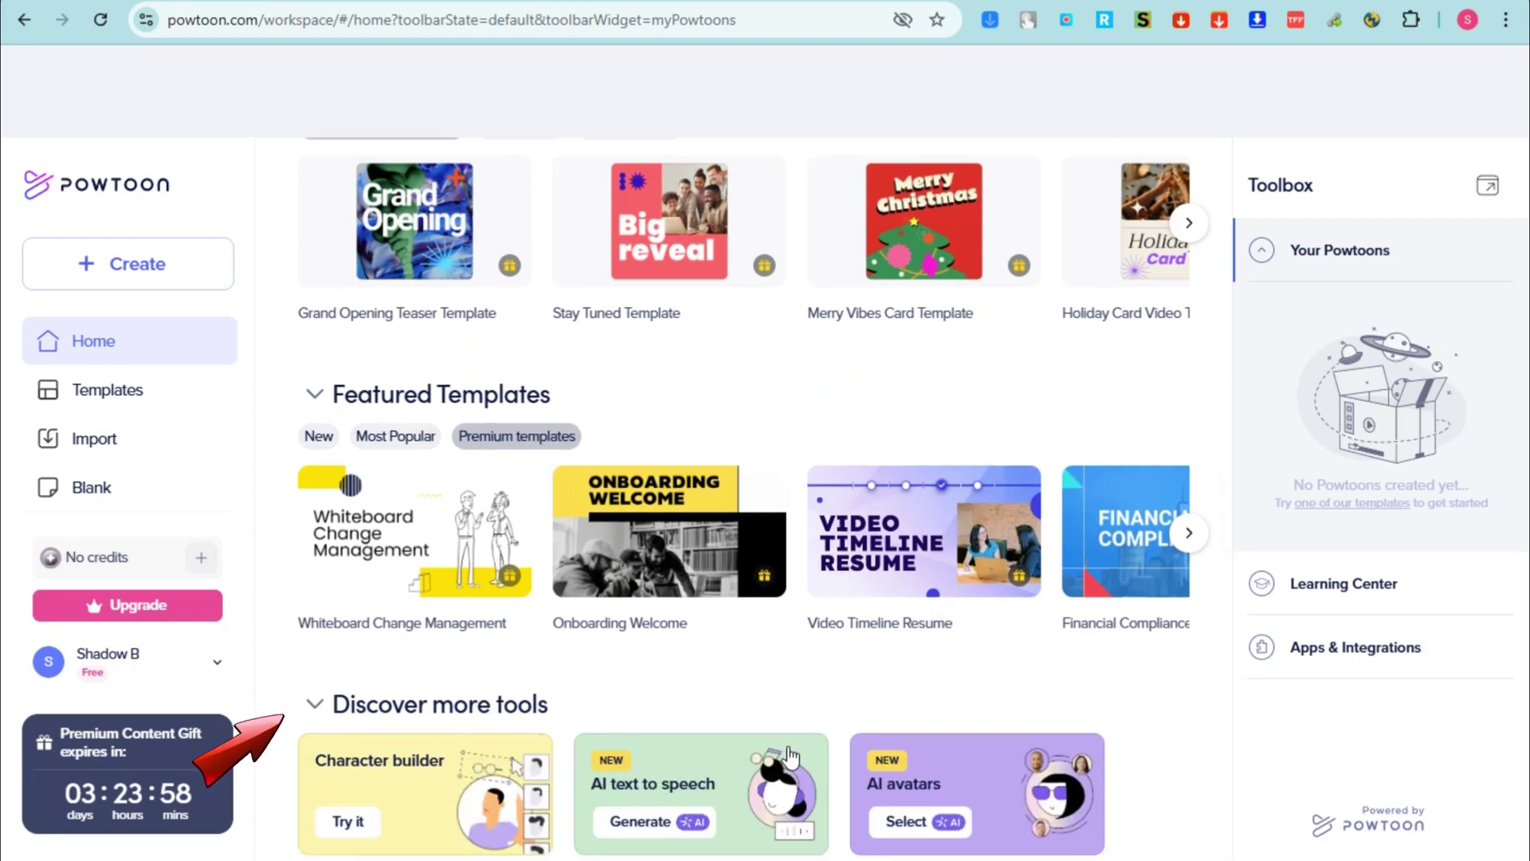
mouse_move(827, 632)
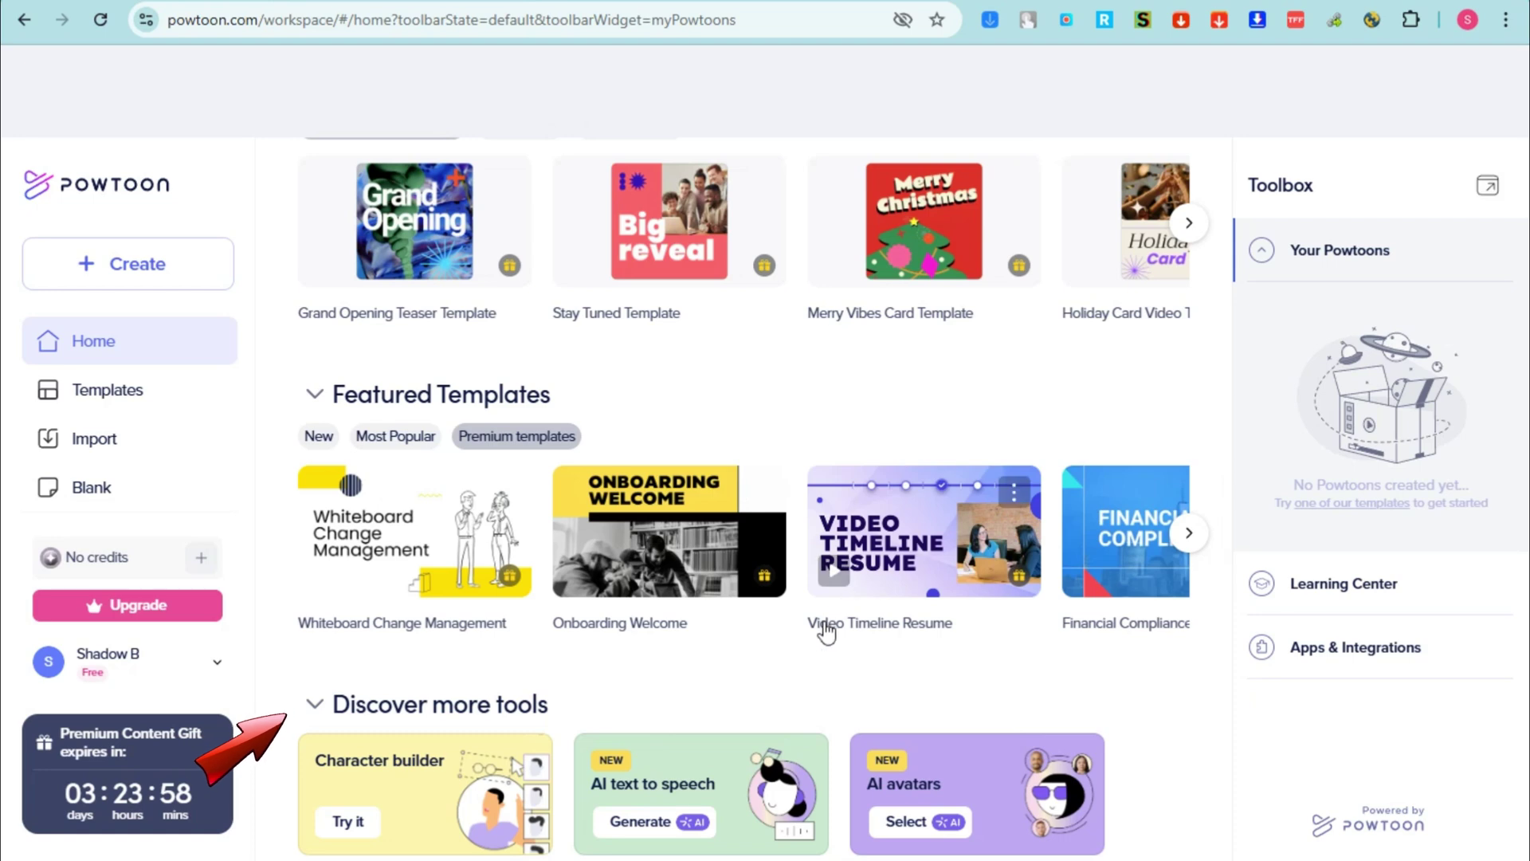
Step: View the Presentation project type's creation options and templates, and return to the workspace home page
scroll(796, 589, up, 8)
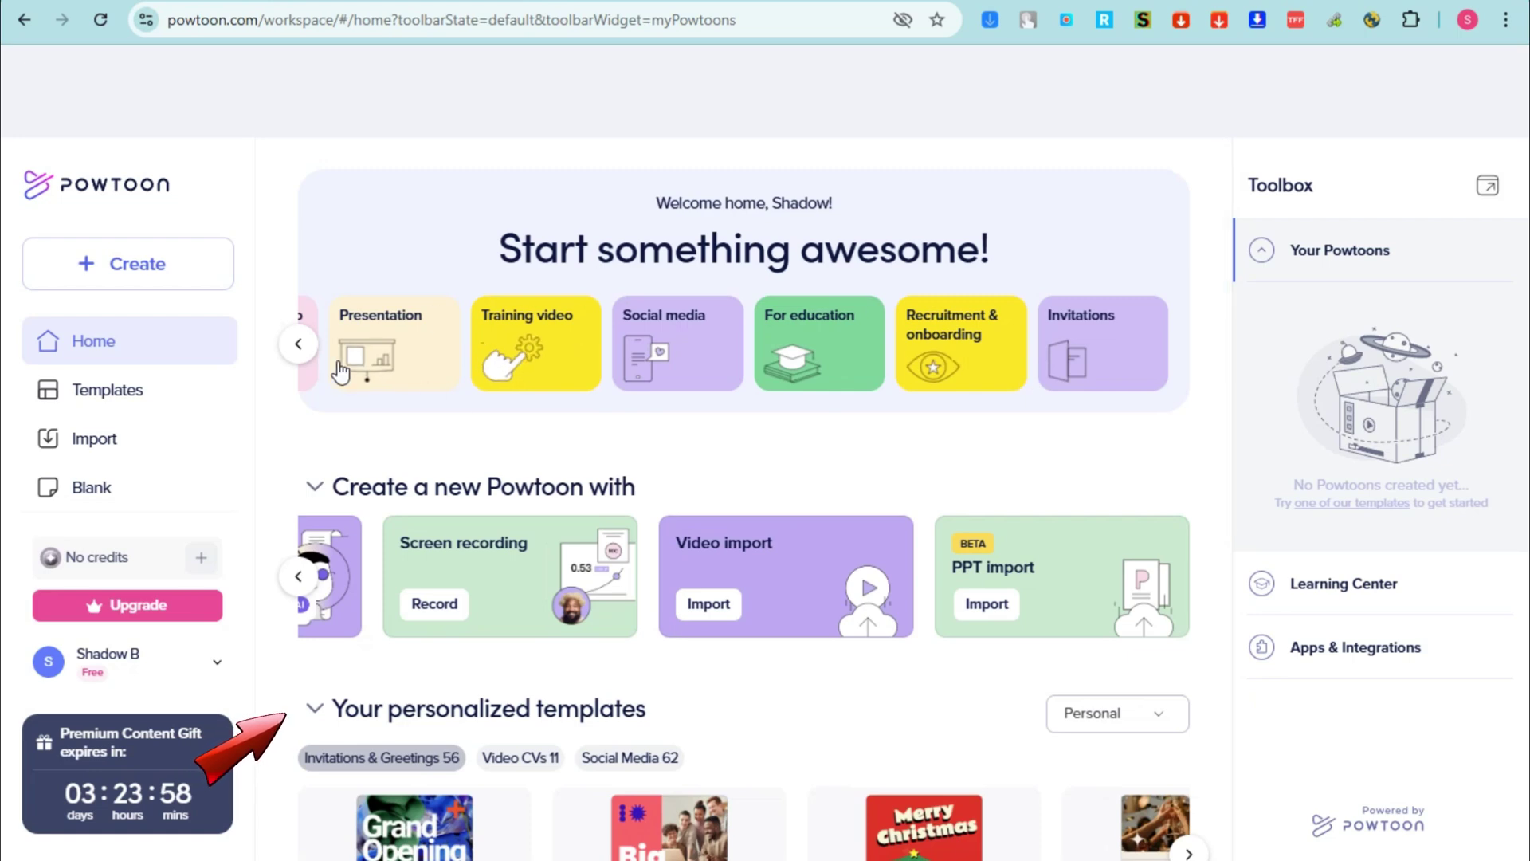
click(298, 344)
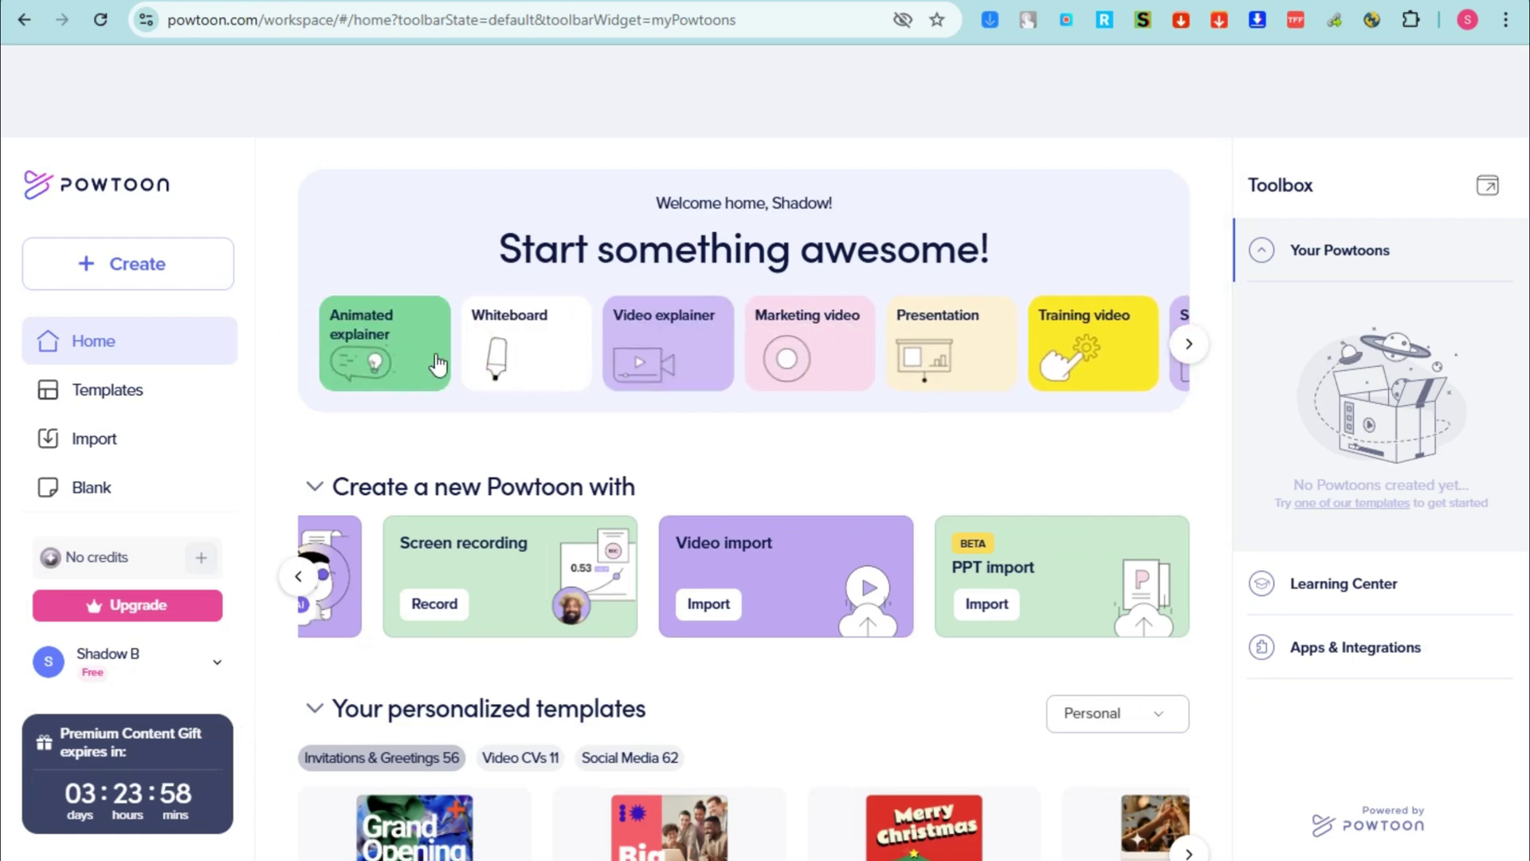
click(940, 365)
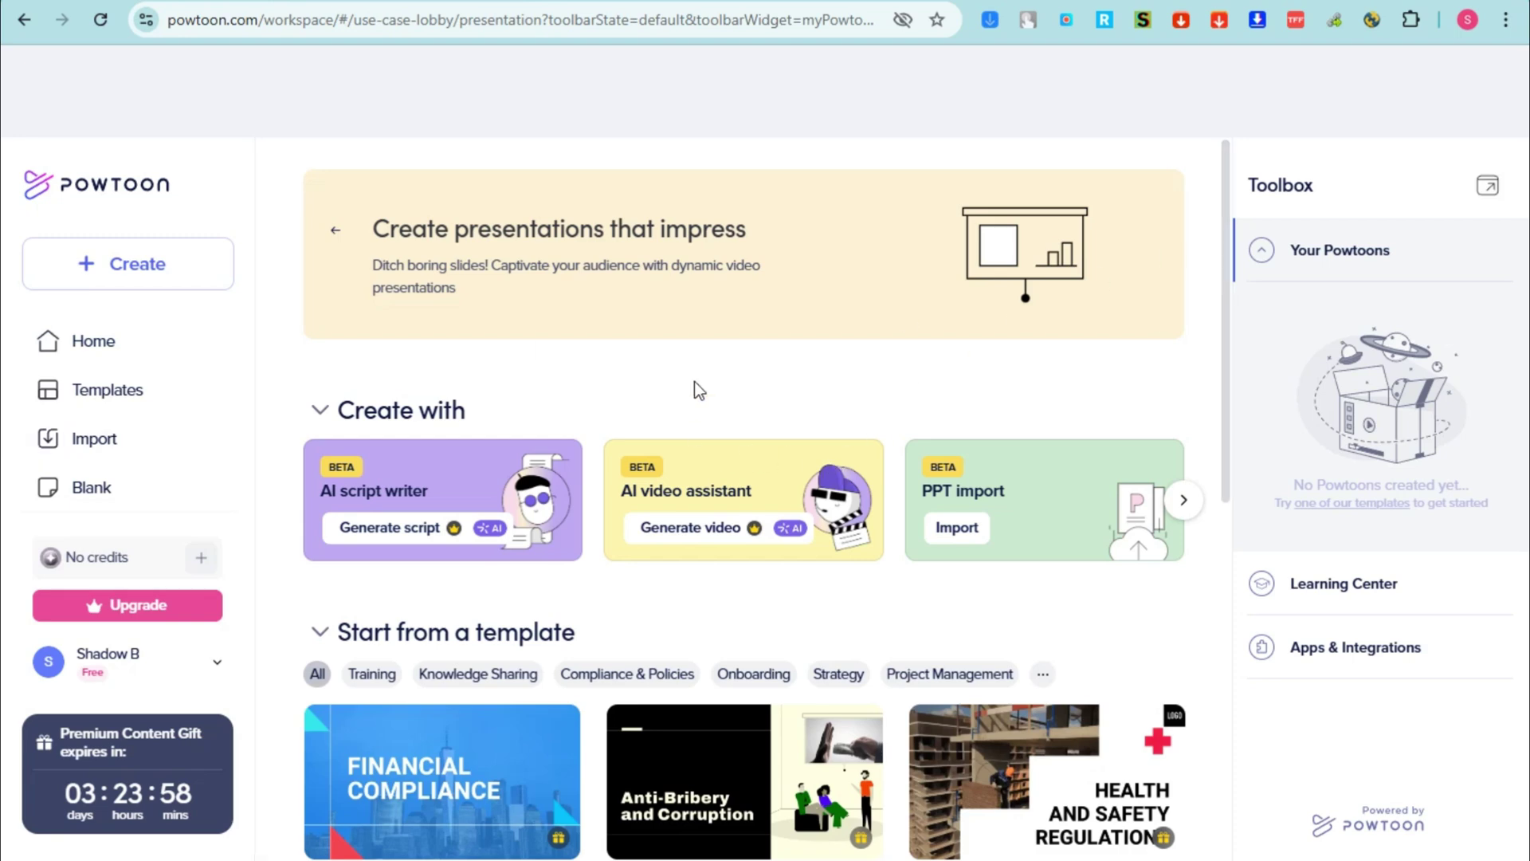
key(alt+Left)
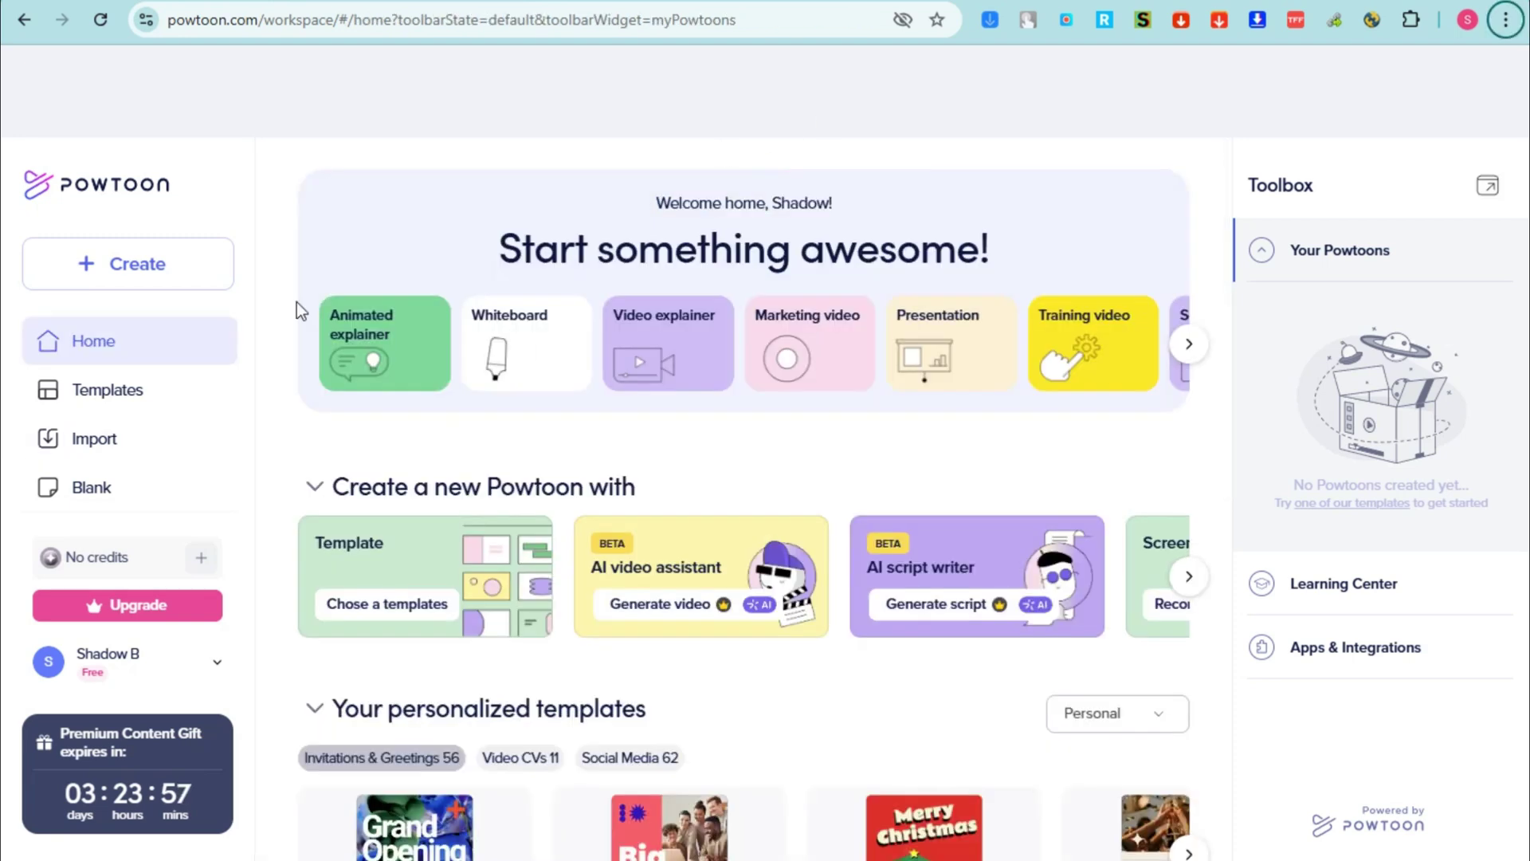
Step: Open the Templates library and look through the full list of templates
click(142, 271)
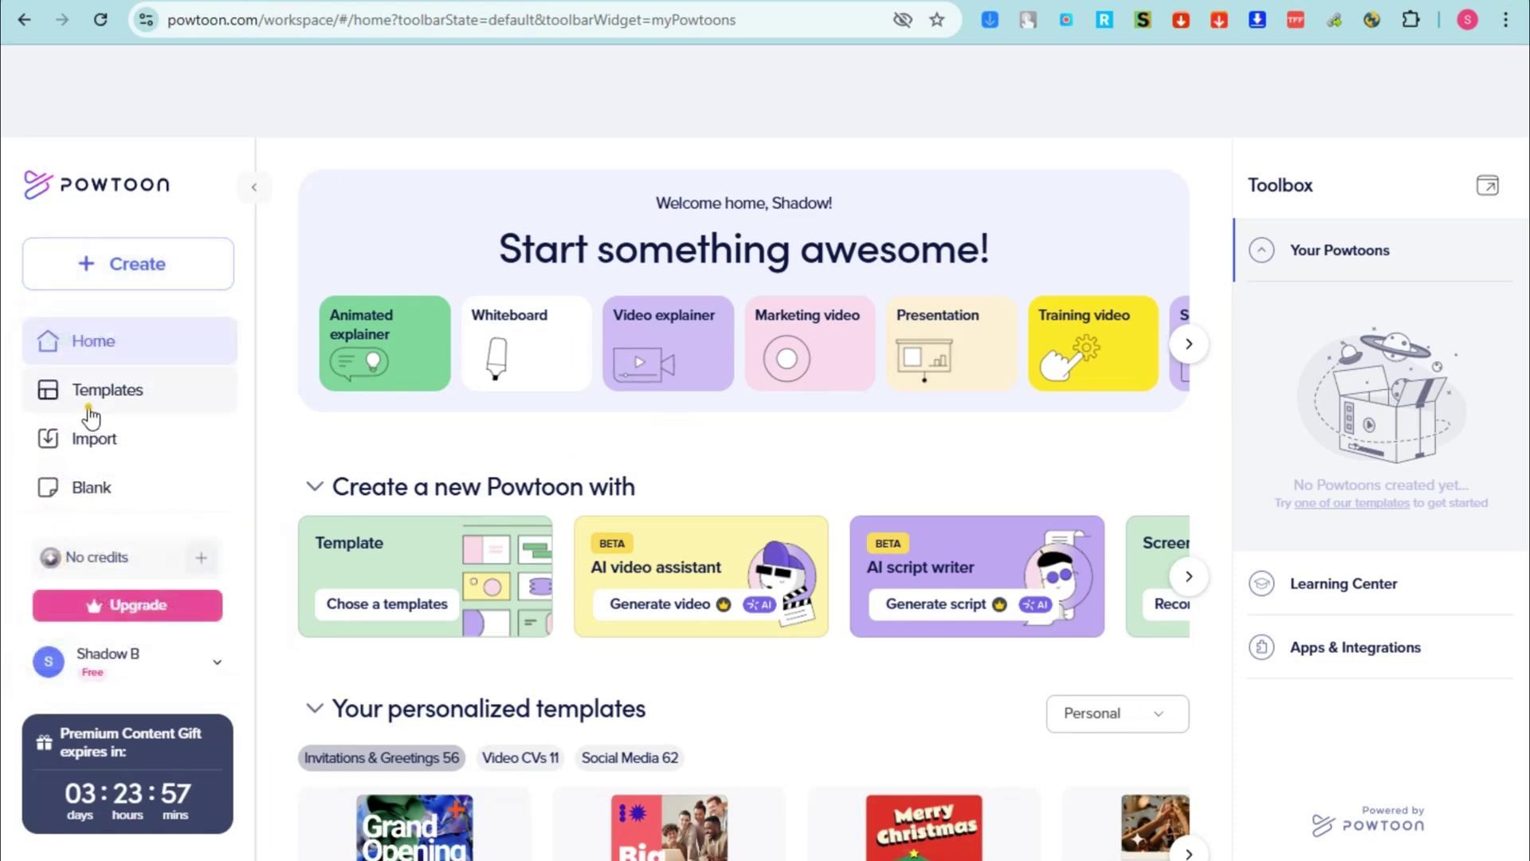
click(94, 407)
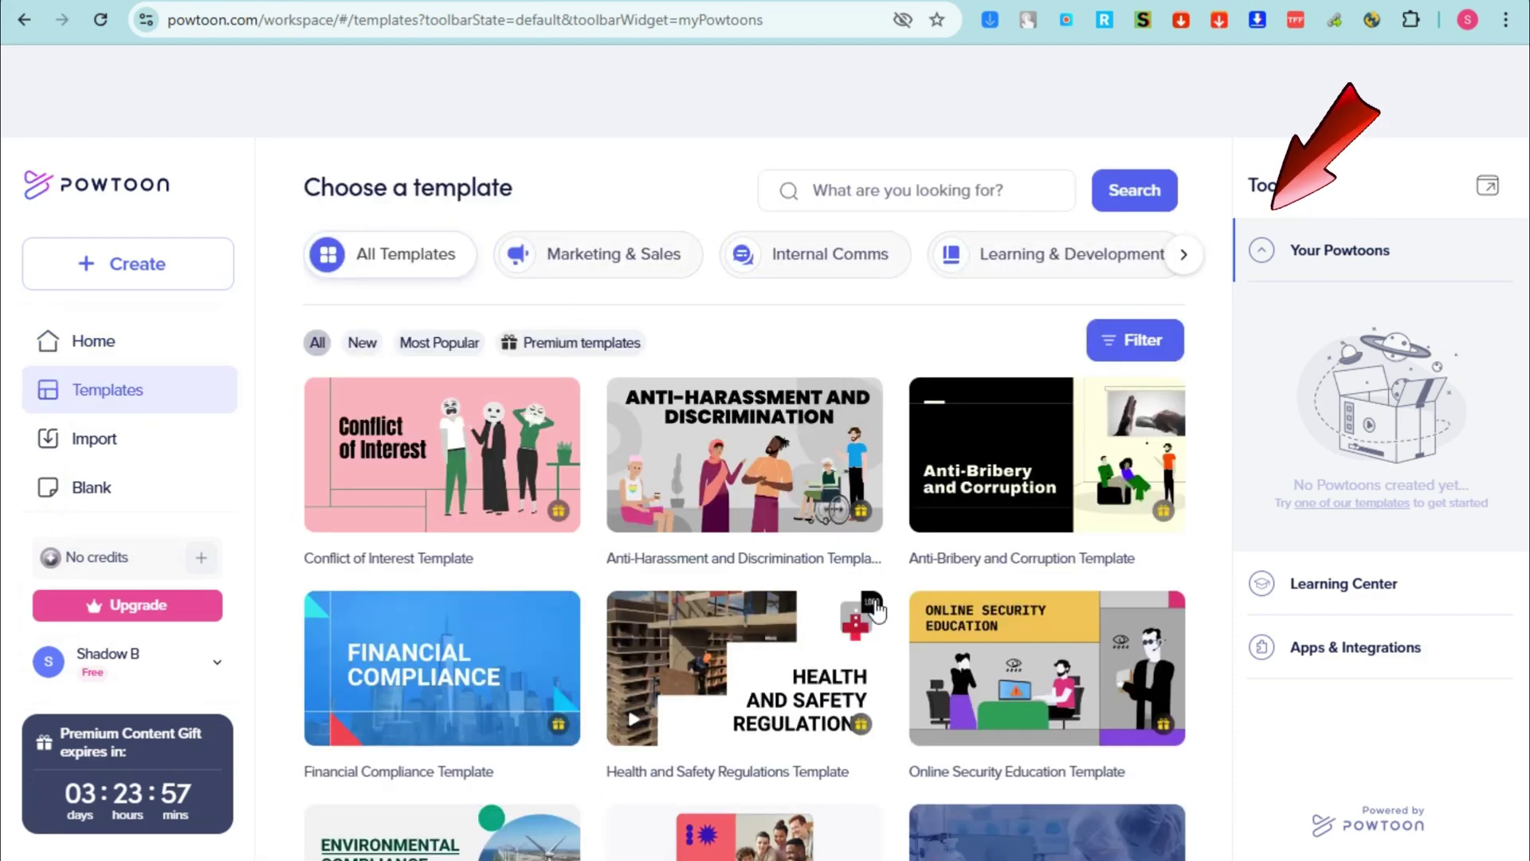
scroll(990, 644, down, 15)
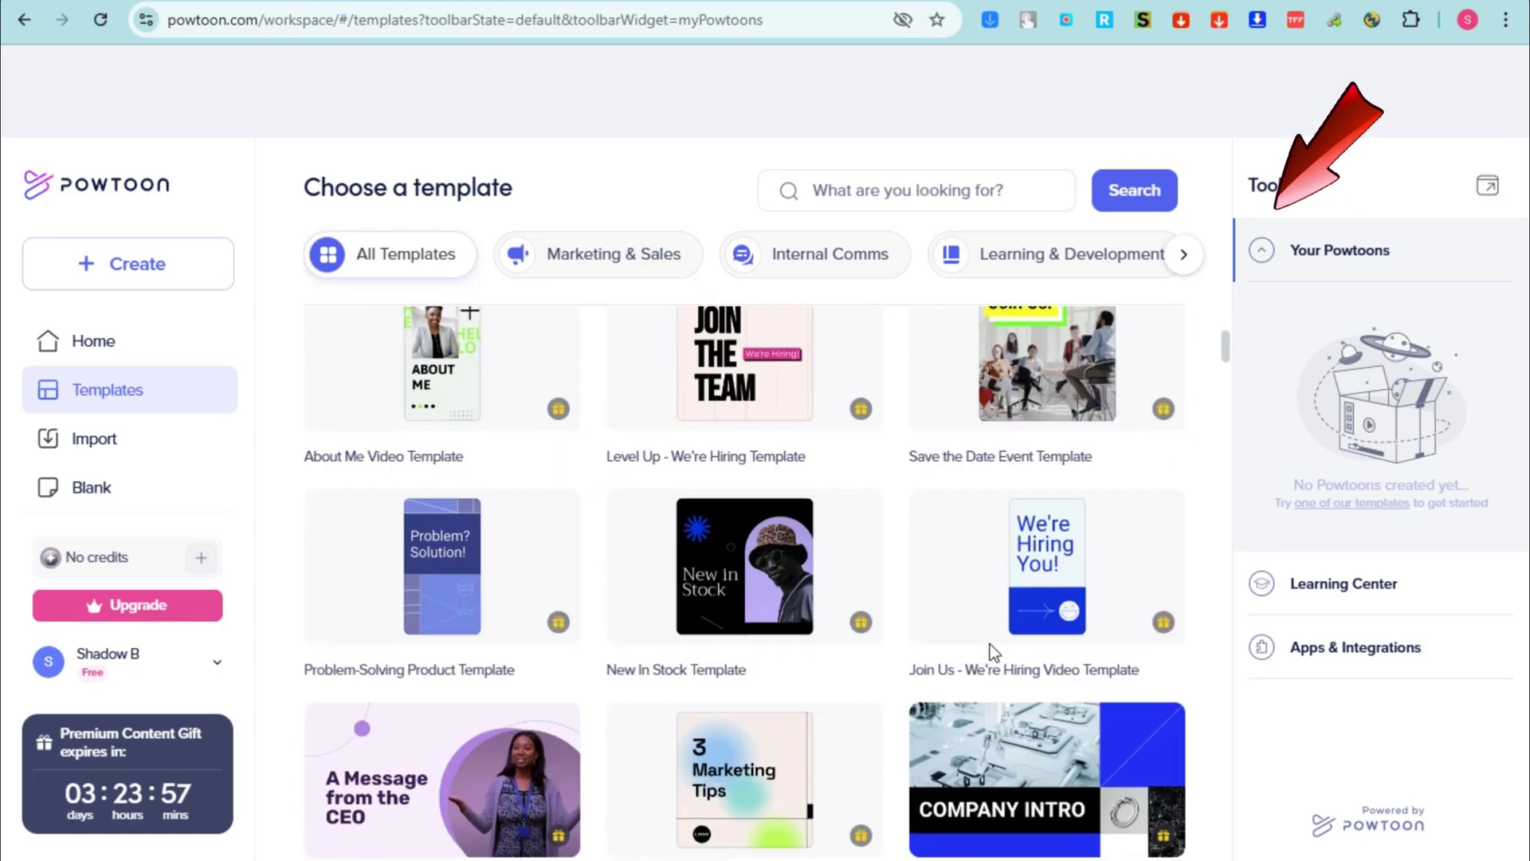
Step: View the Import options and the blank video formats, through to the 9*16 Vertical one
click(82, 460)
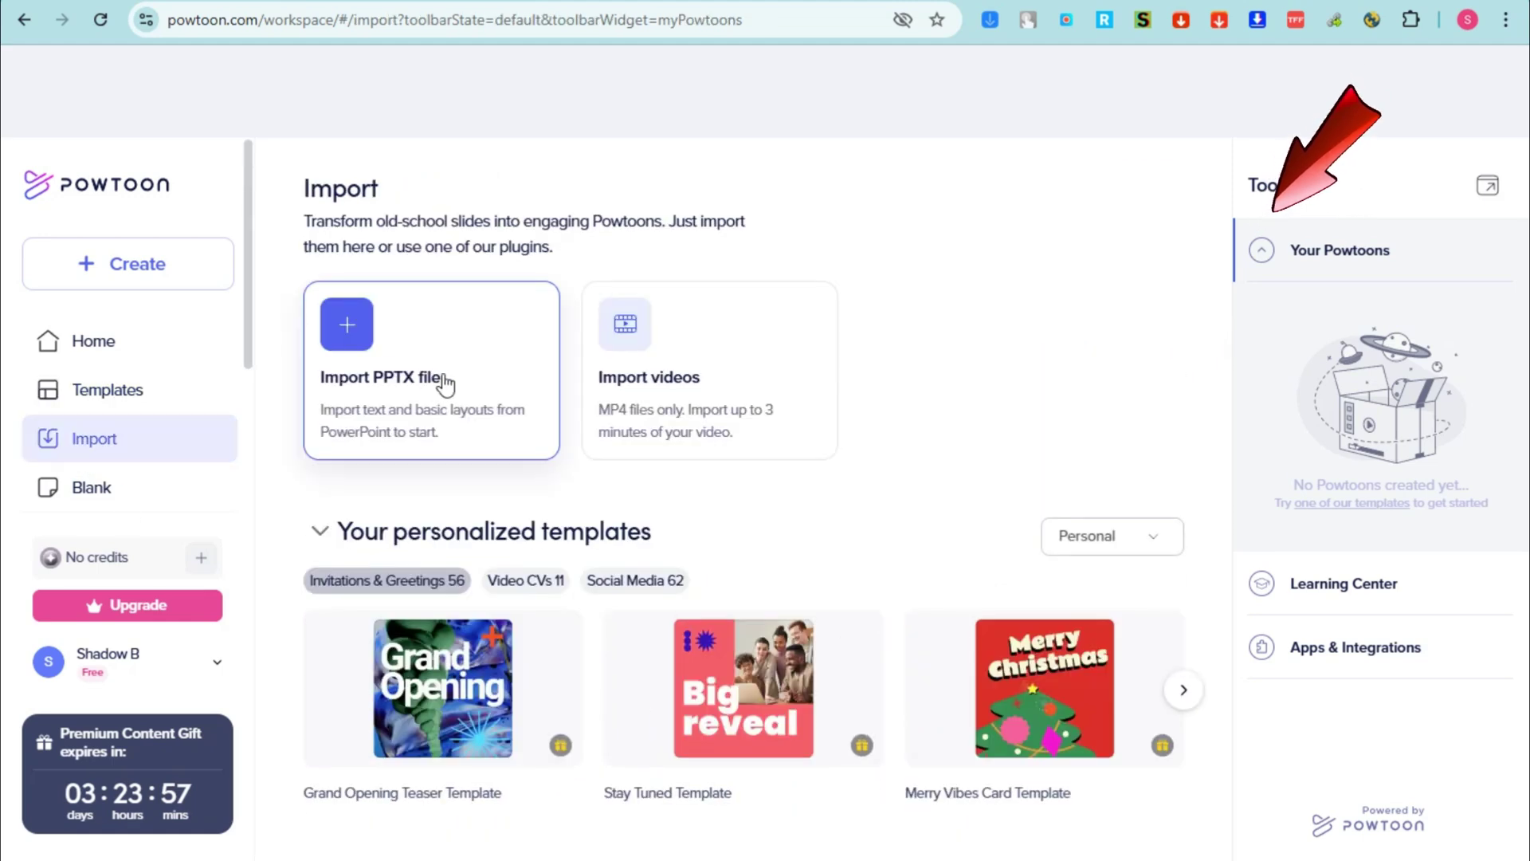
click(91, 490)
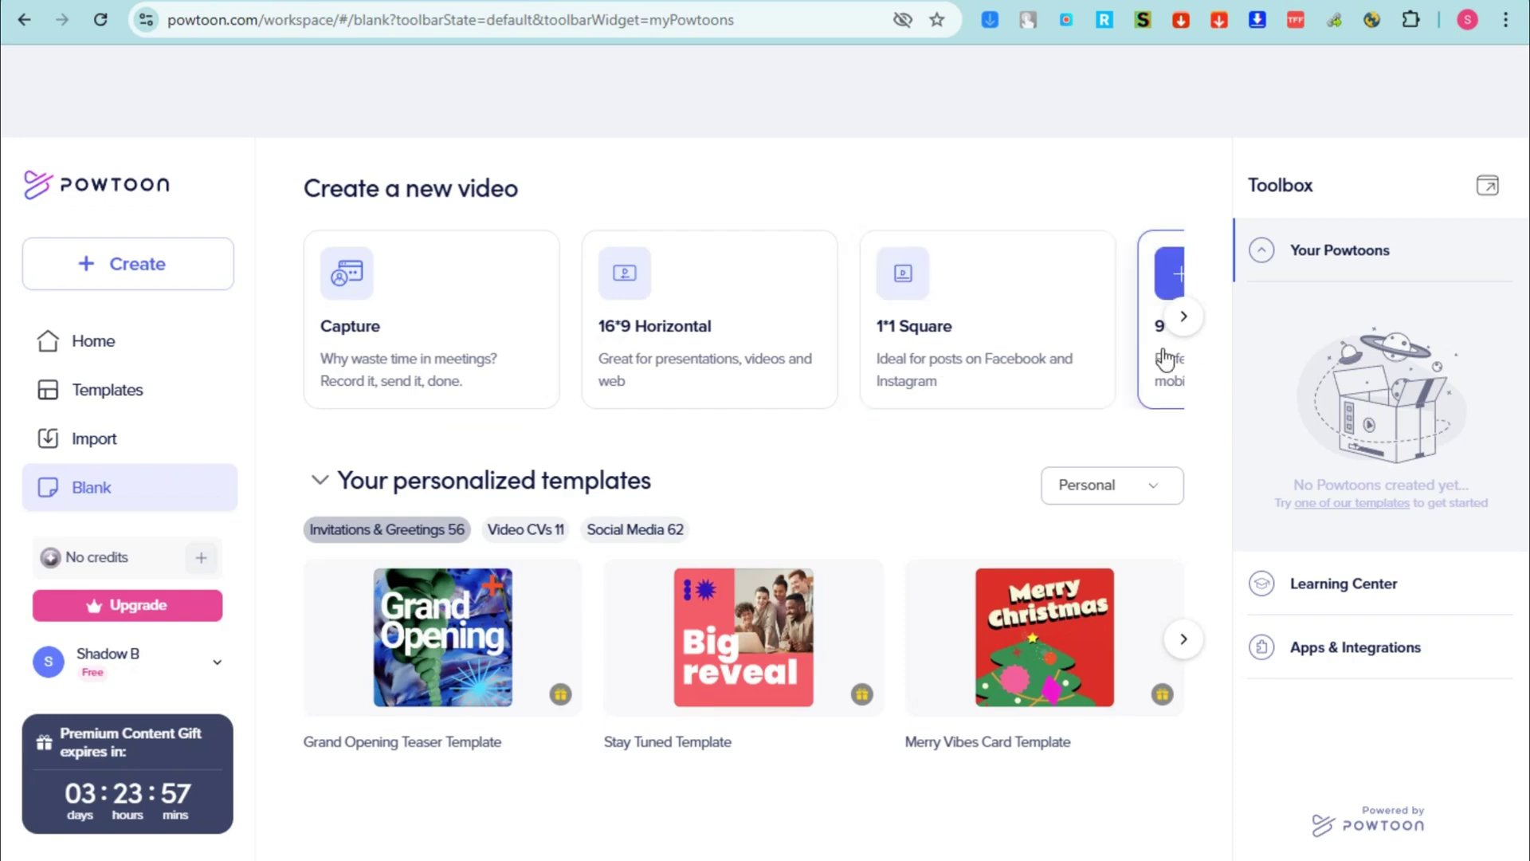
click(1191, 330)
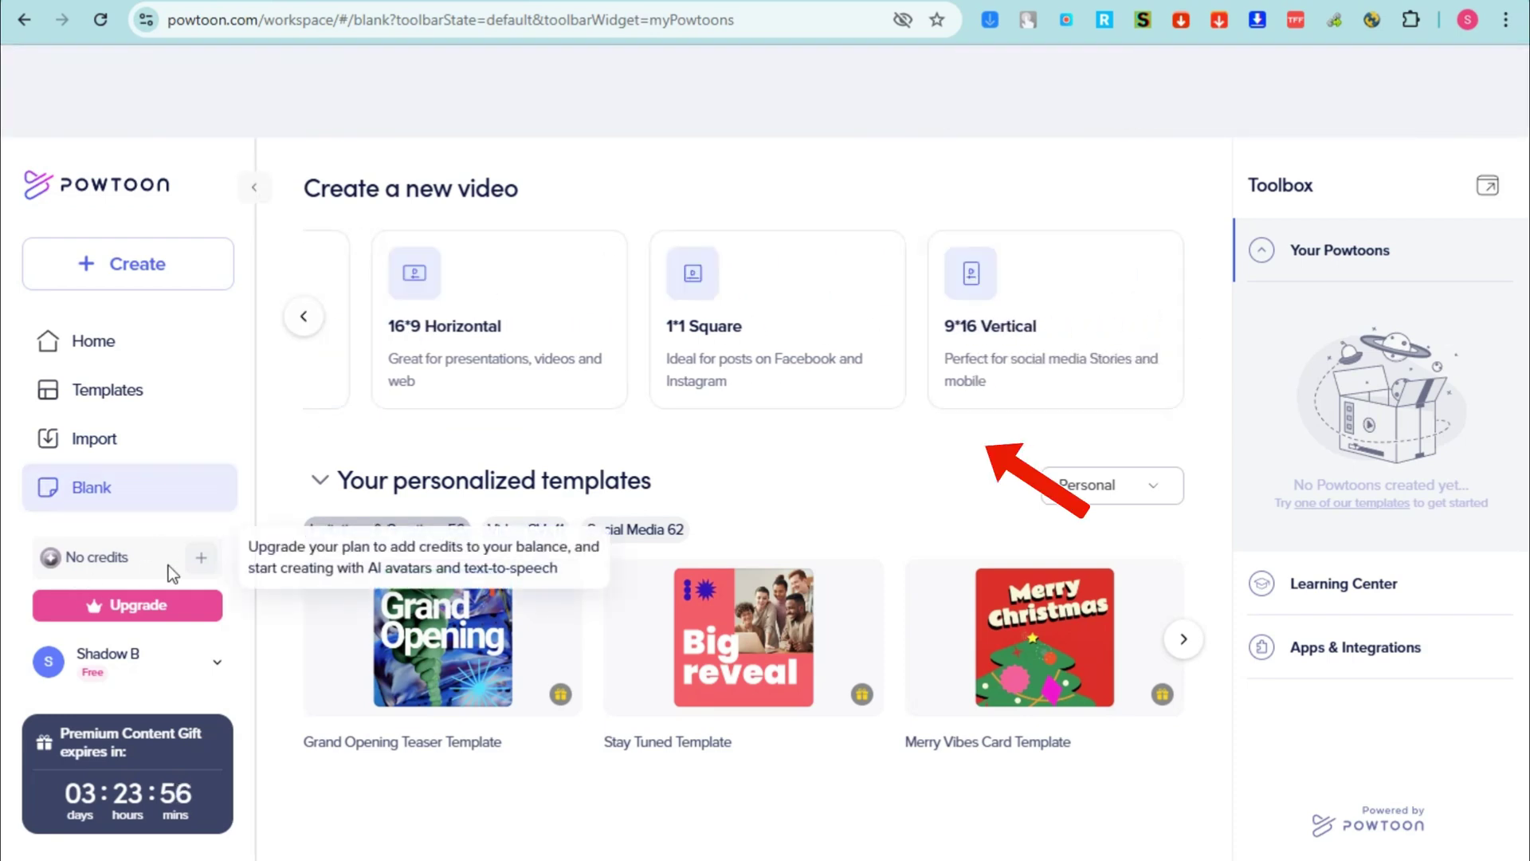
Step: Search the Templates library for "marketing", look through the matching templates, and return to the full template list
click(148, 400)
click(827, 193)
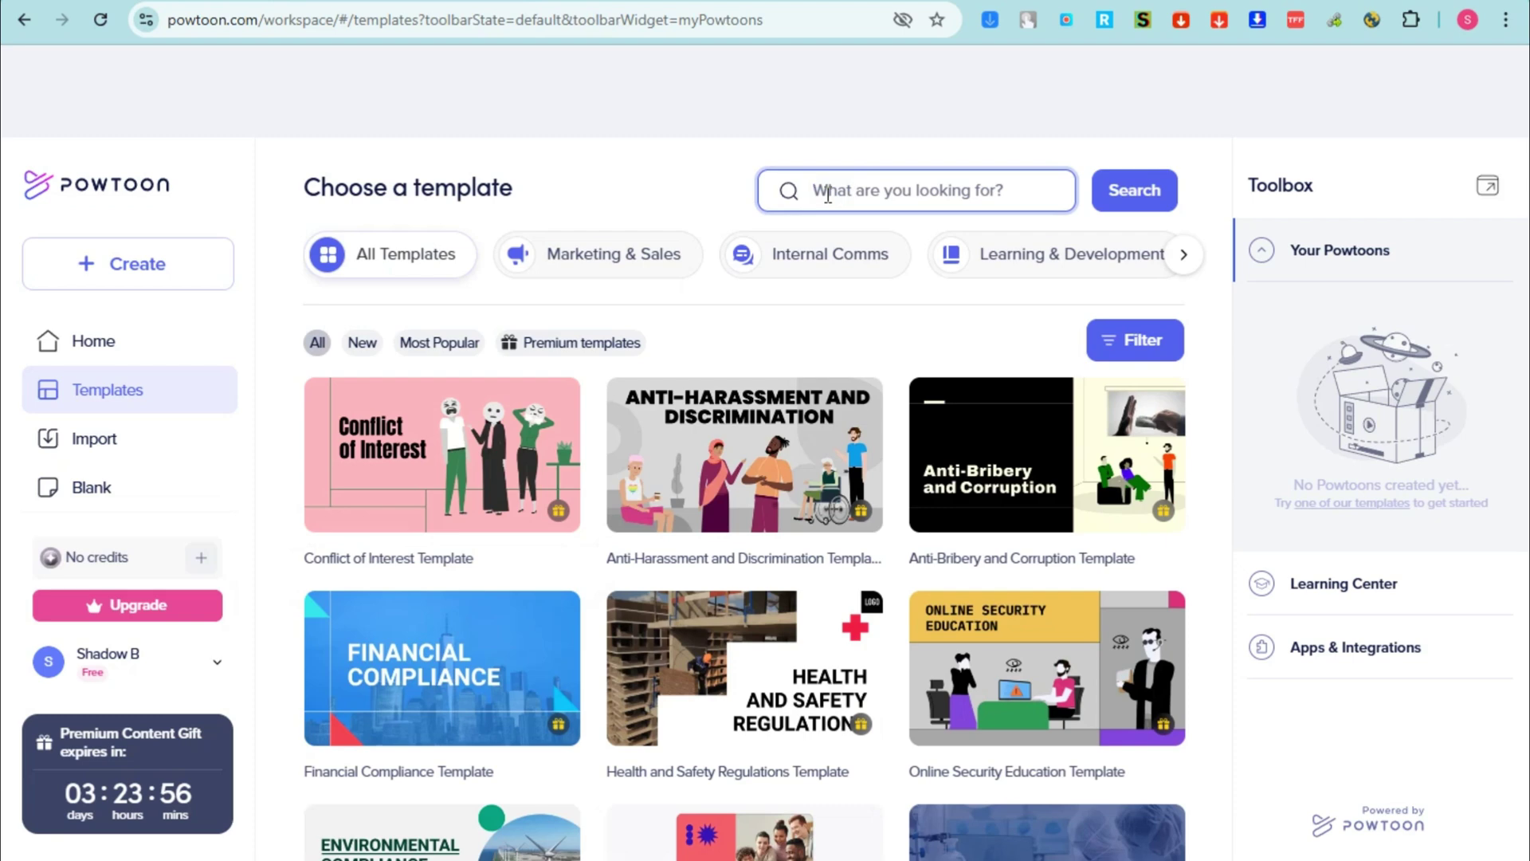
text(MAr)
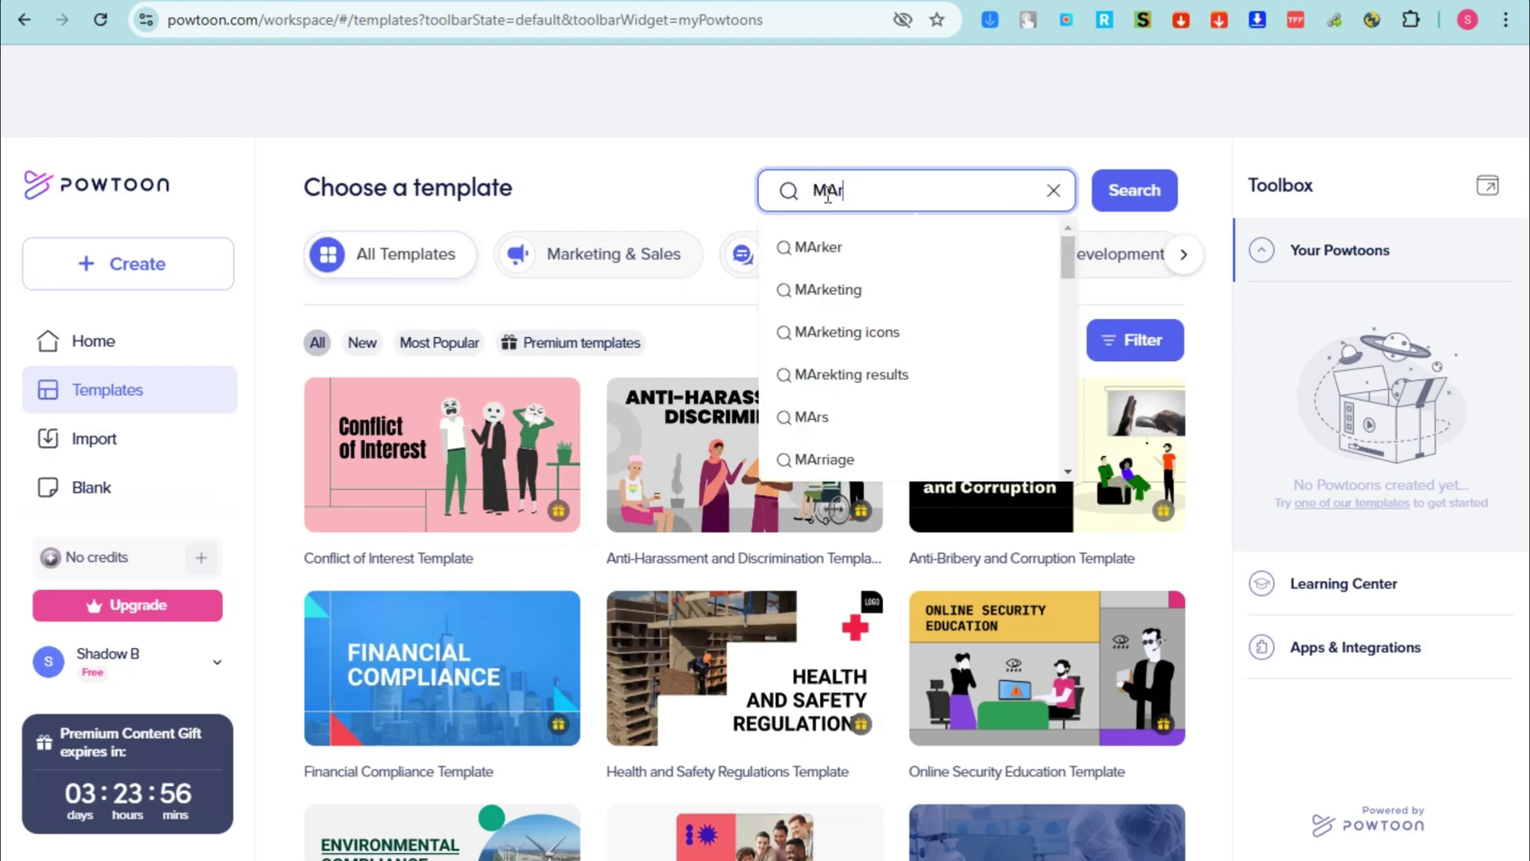
text(keting)
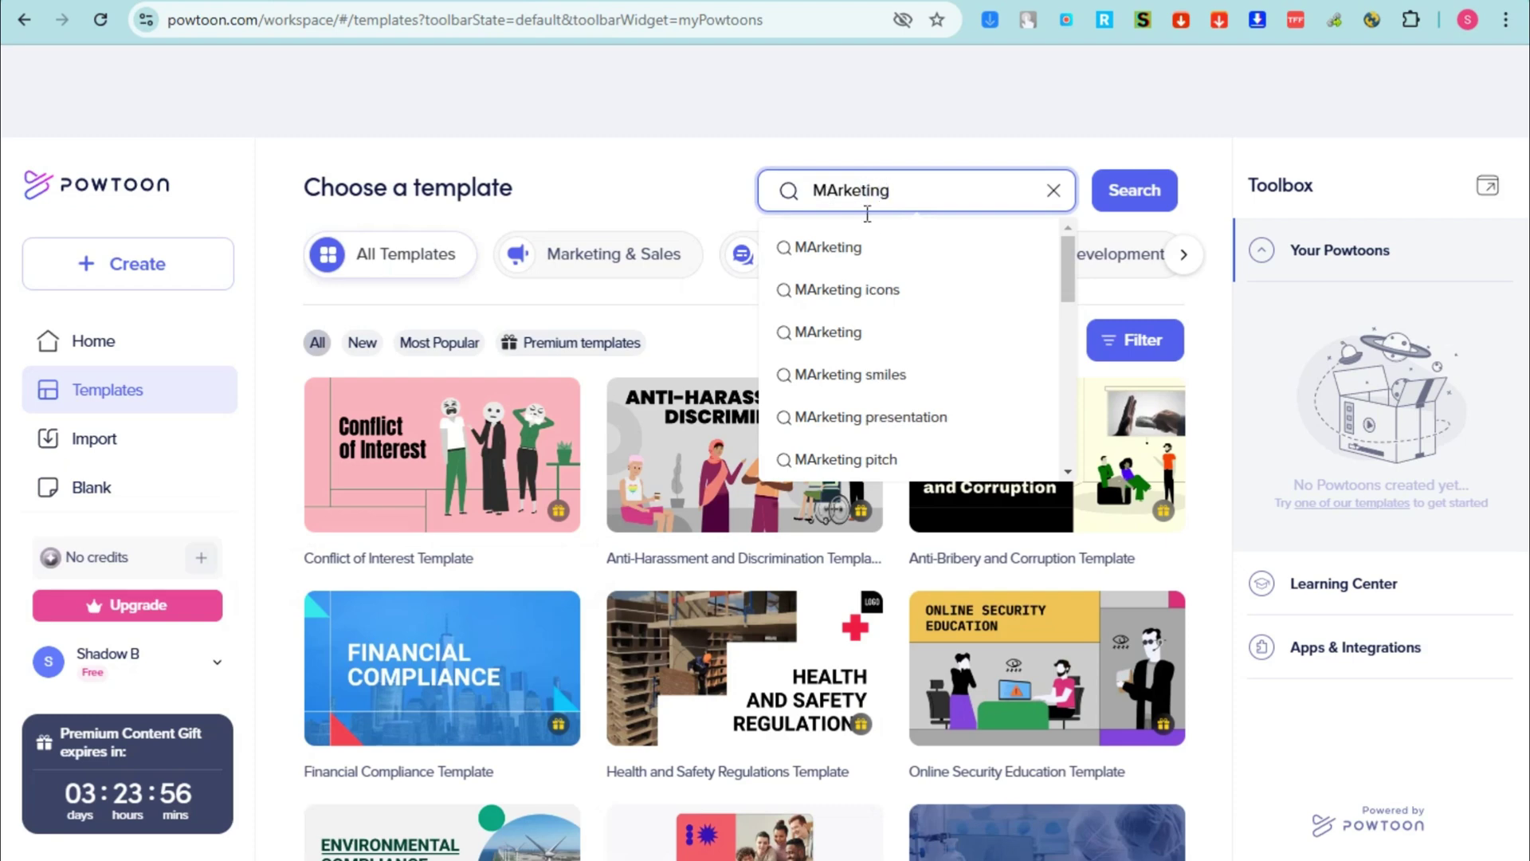
click(846, 260)
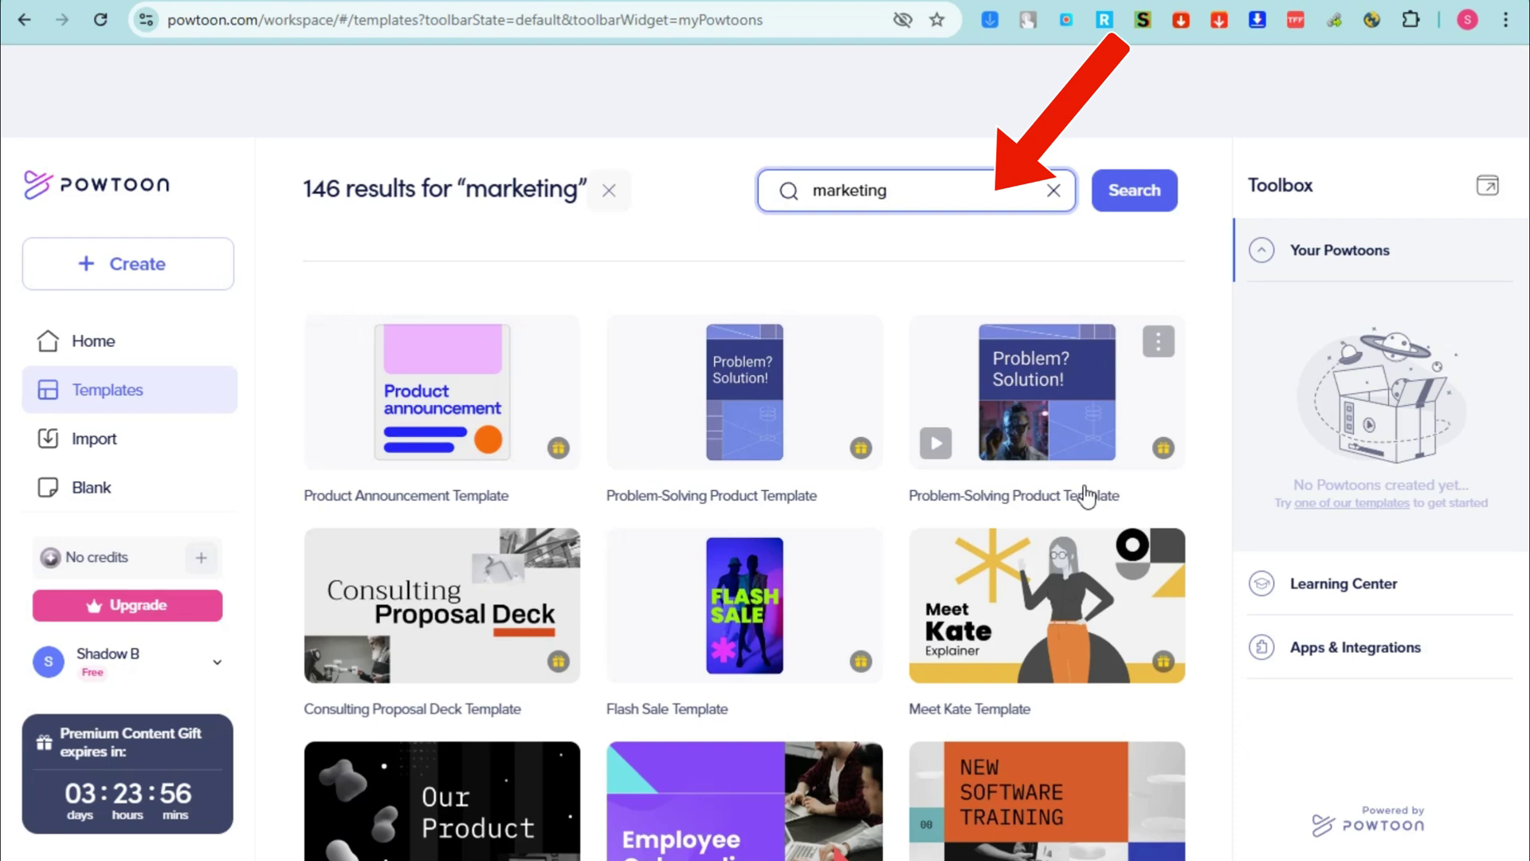
scroll(604, 392, down, 3)
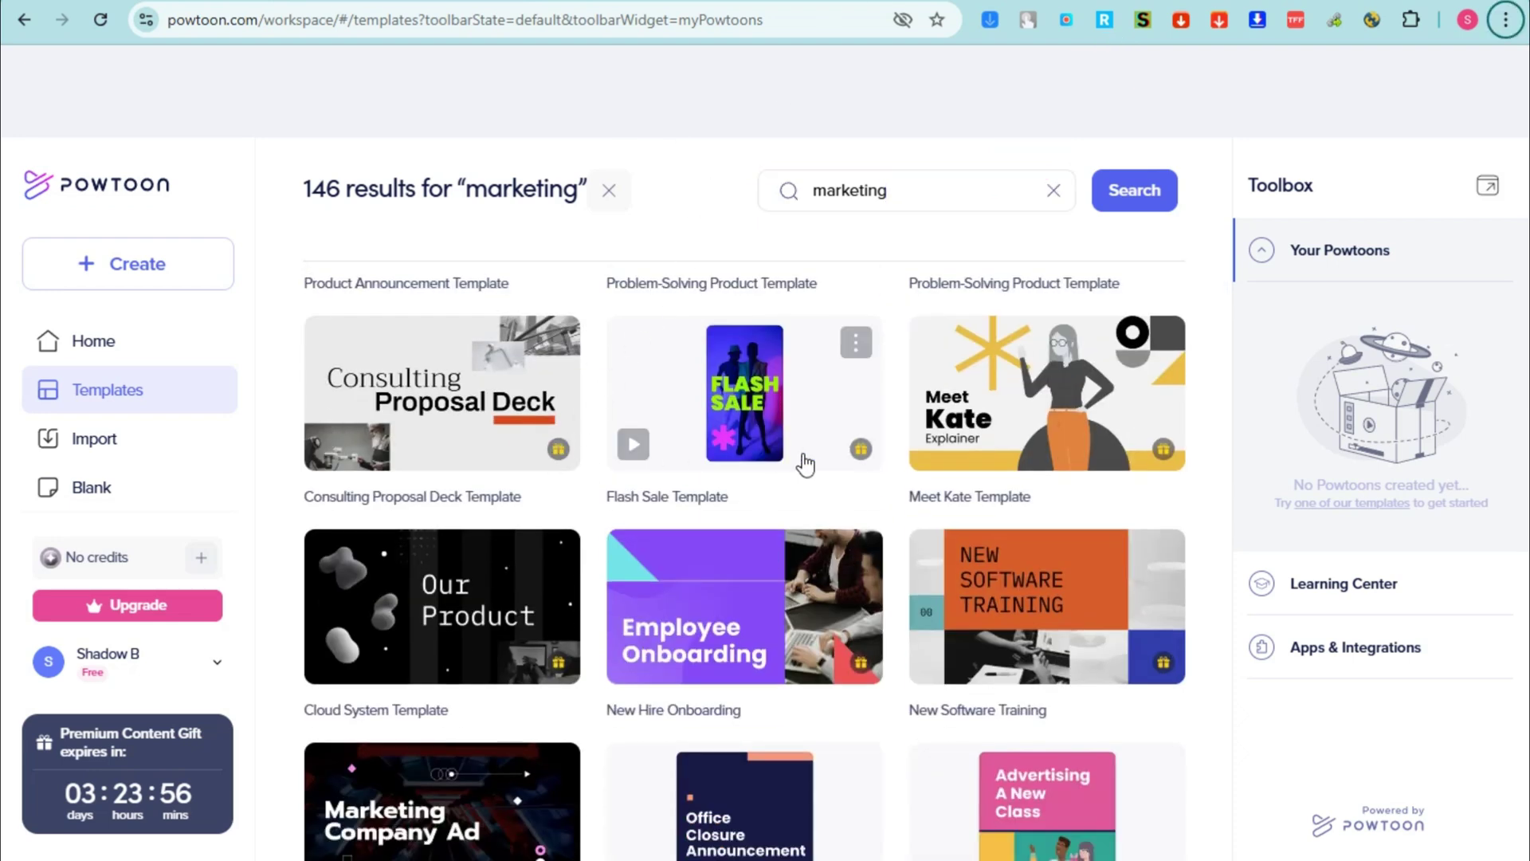
scroll(1059, 625, down, 5)
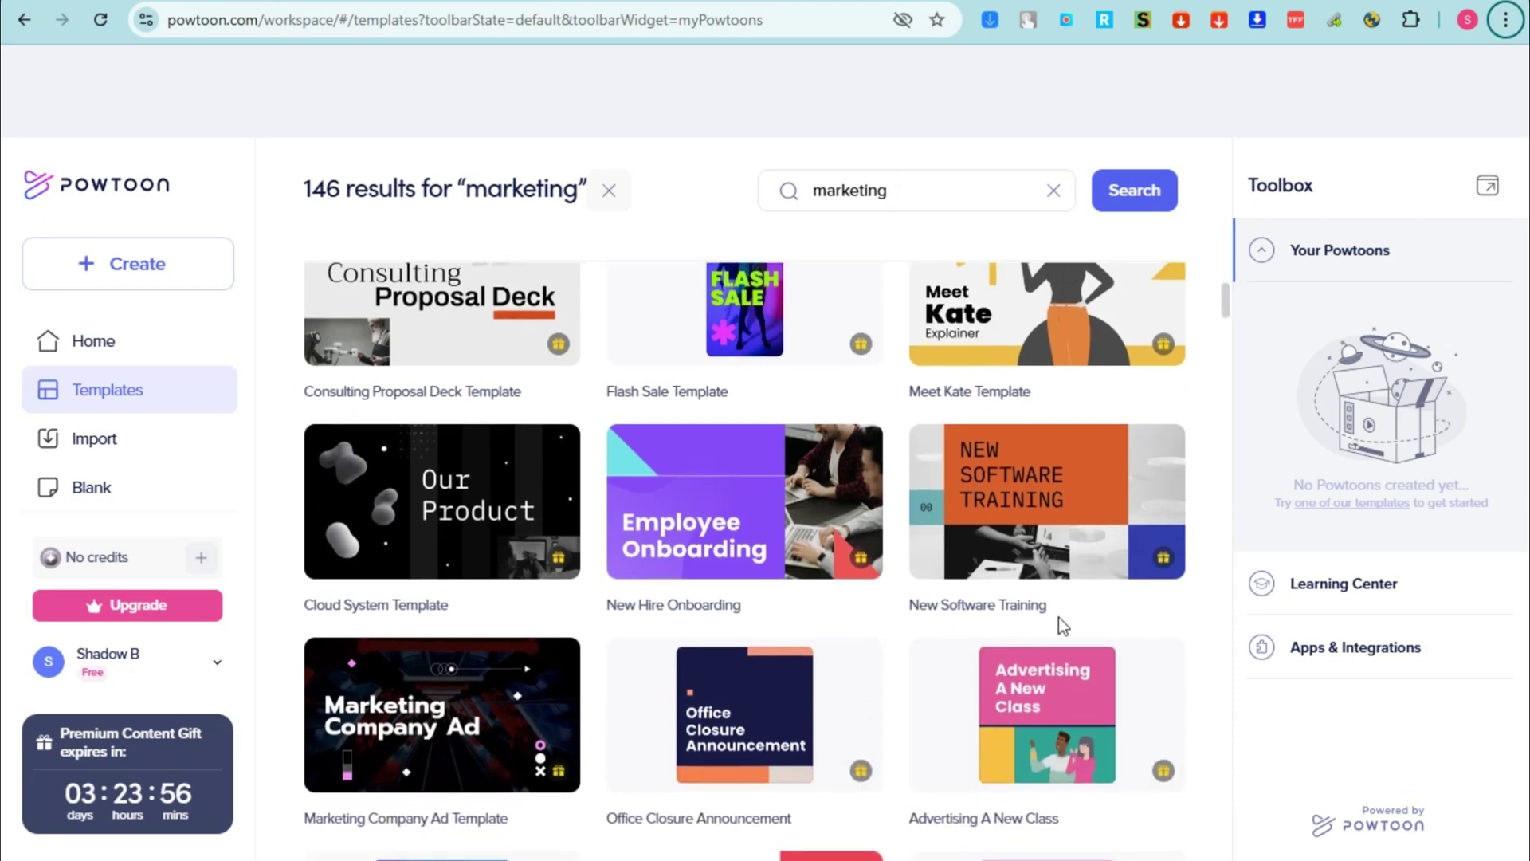
scroll(610, 660, down, 7)
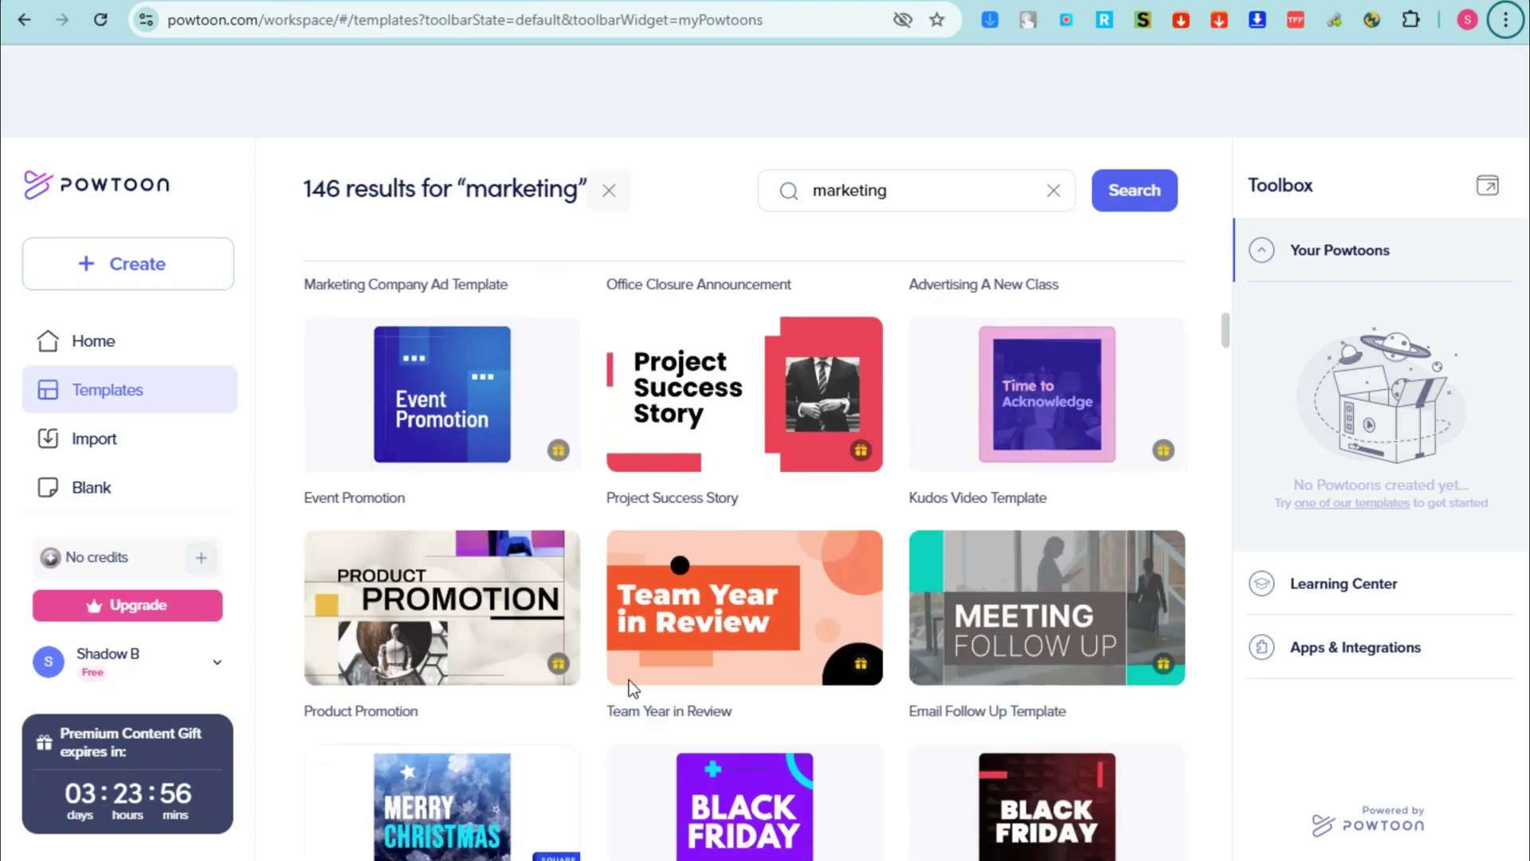
scroll(624, 548, down, 4)
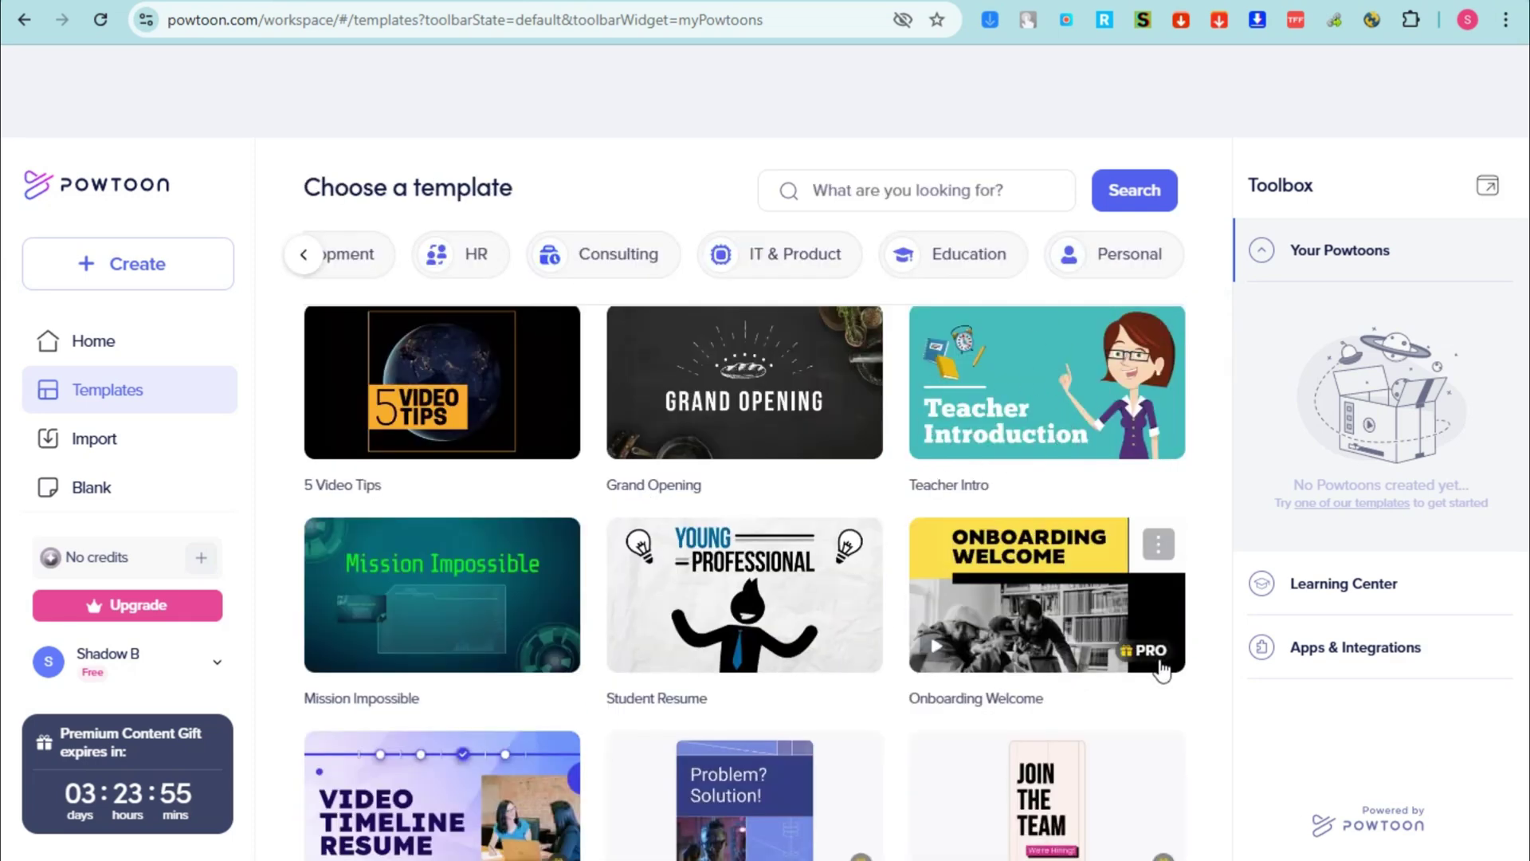
Step: Preview the Teacher Intro template and open it for editing in the Studio
click(1116, 418)
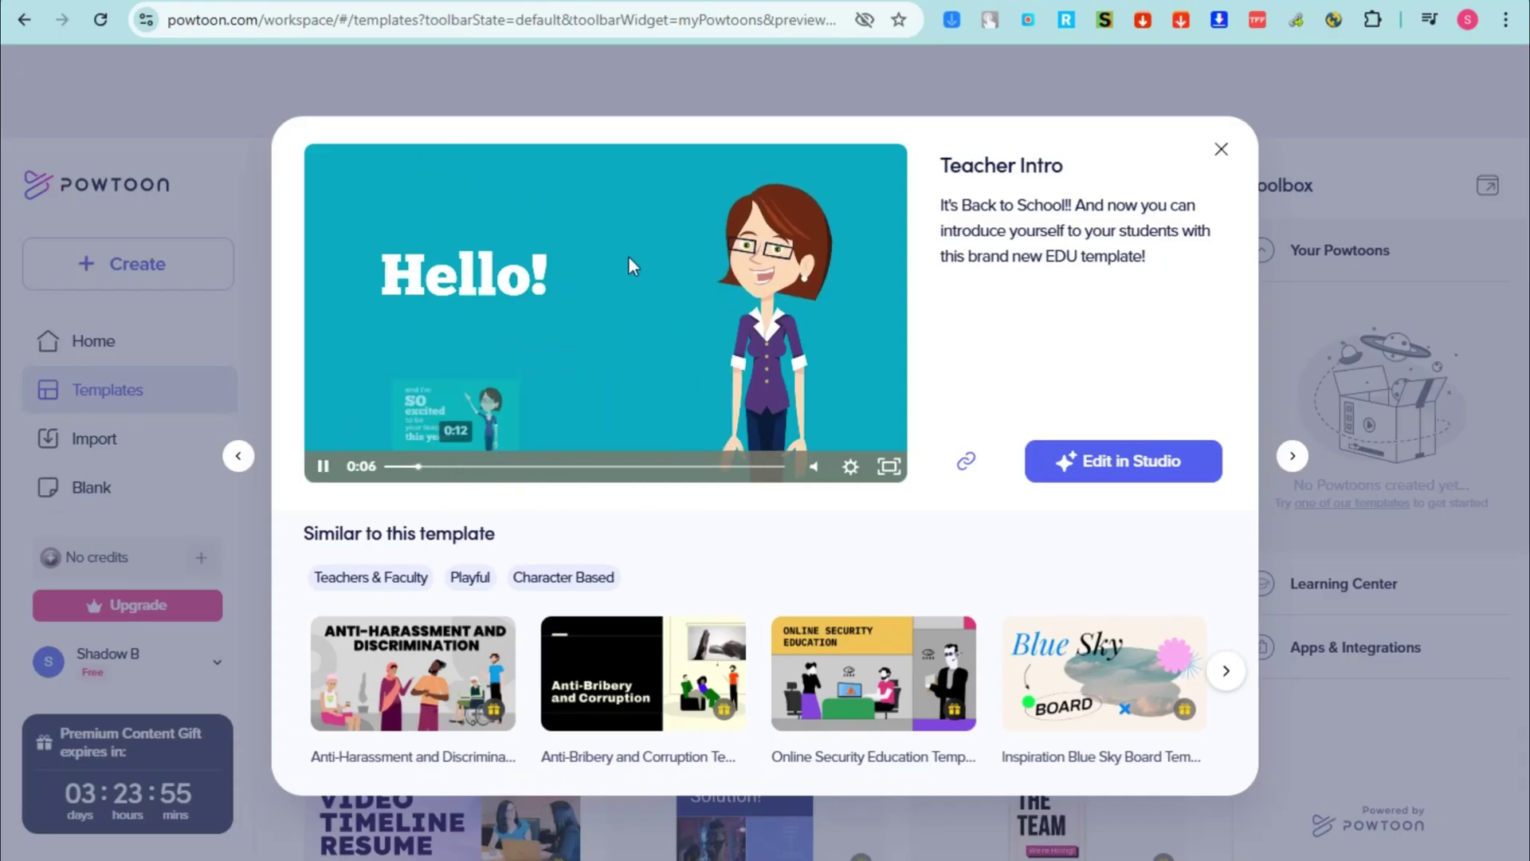
click(1111, 463)
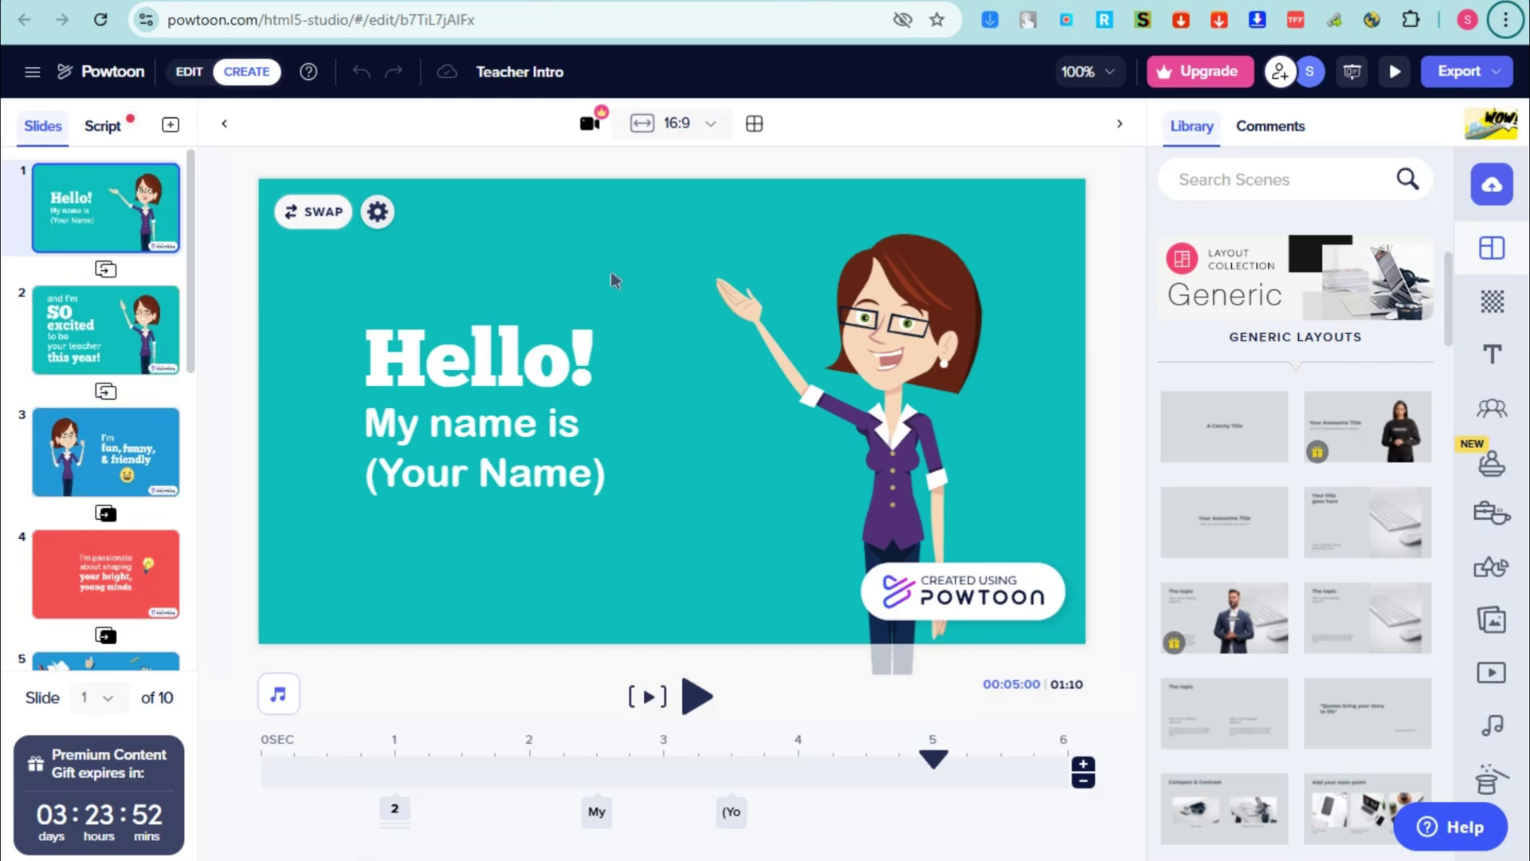
Step: View slides 2 to 4, examine the per-slide script fields, and return to the slide list
click(65, 319)
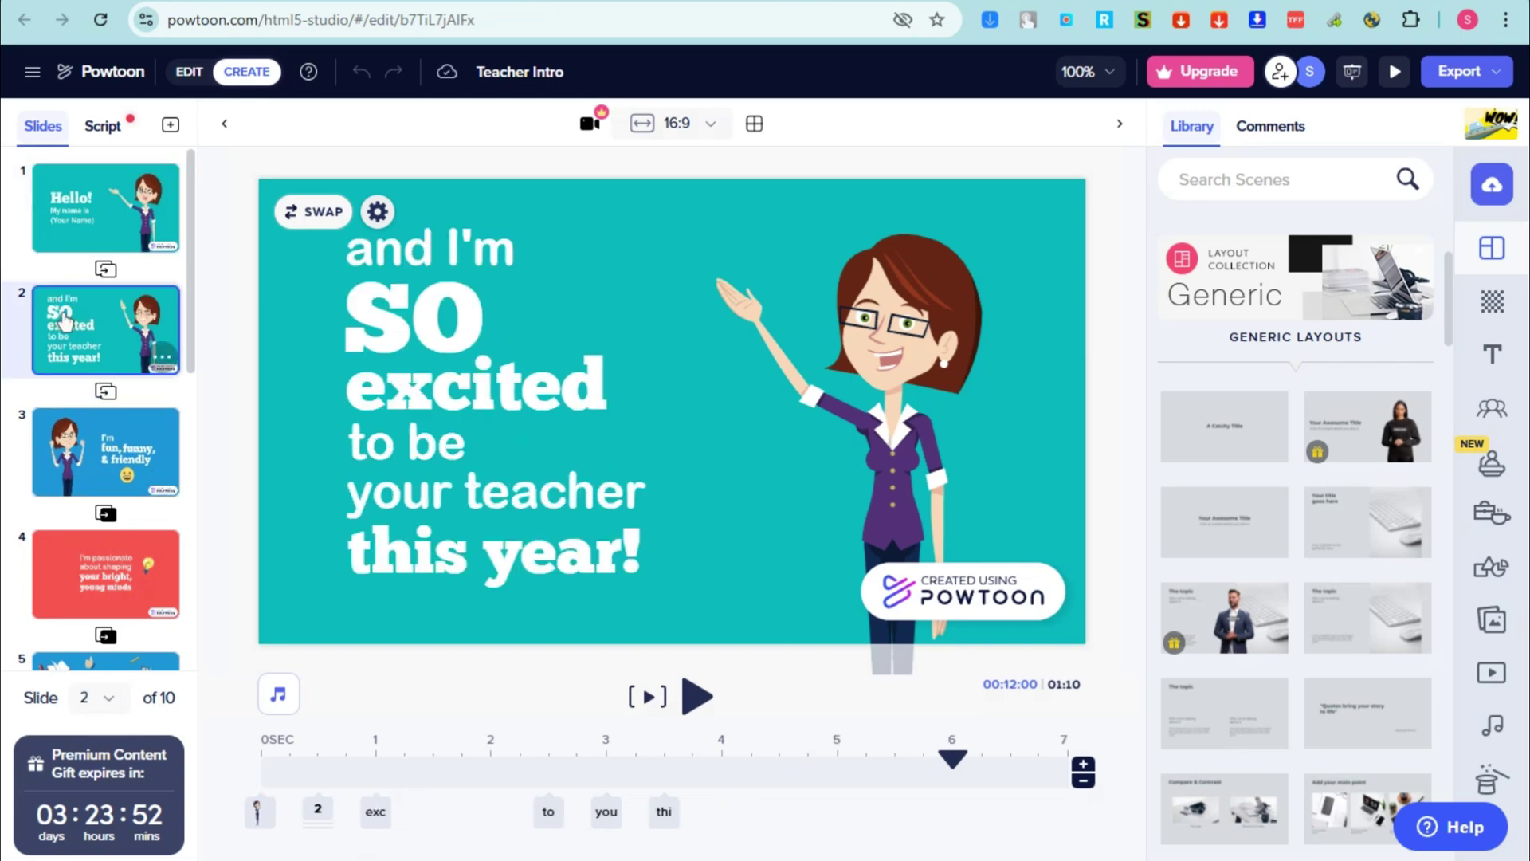
click(92, 450)
click(102, 566)
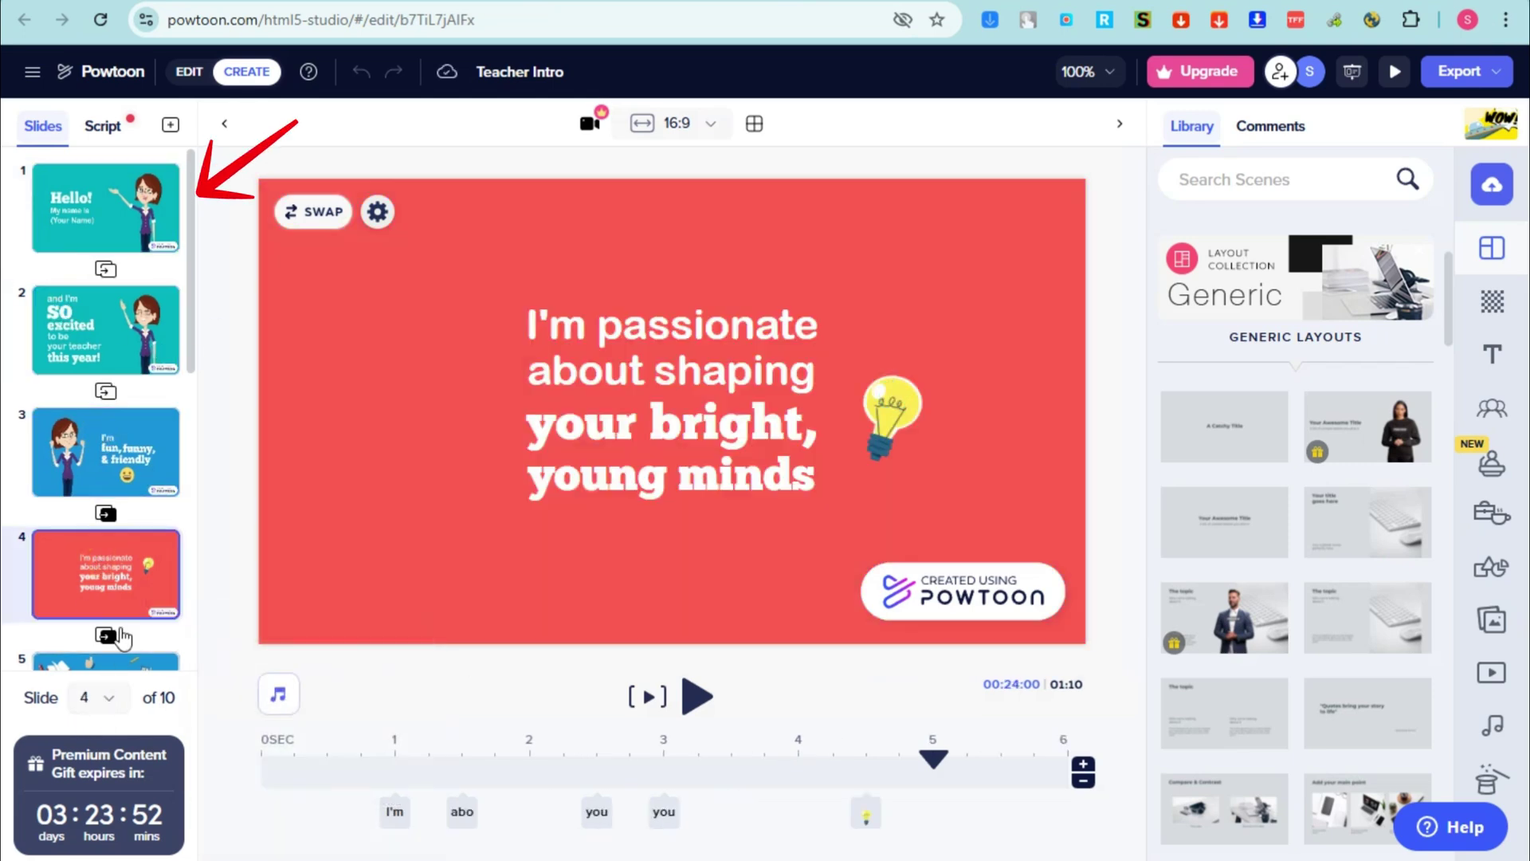
click(104, 127)
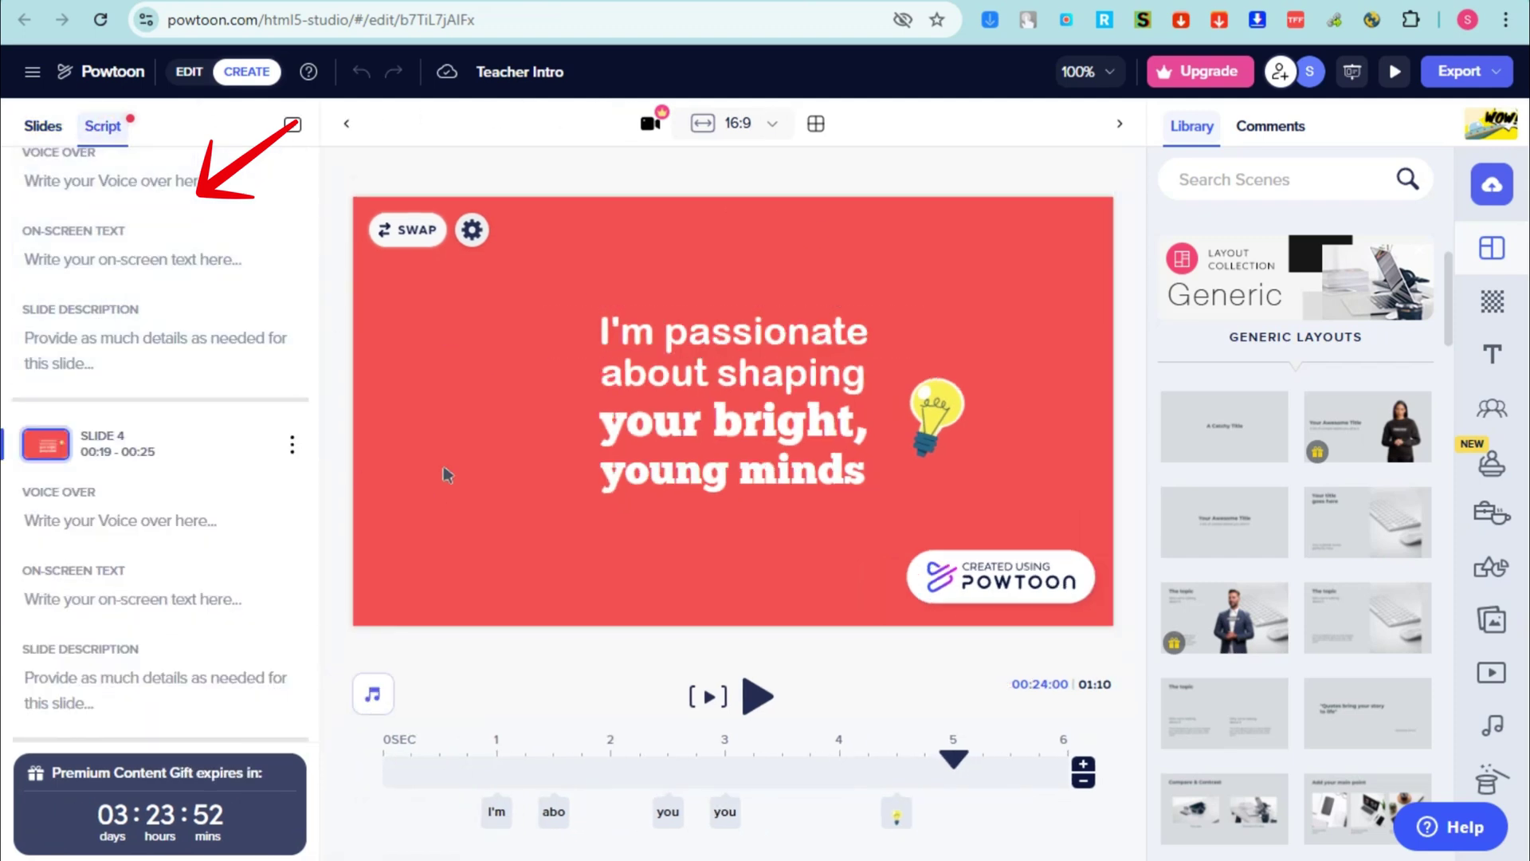
scroll(119, 263, up, 6)
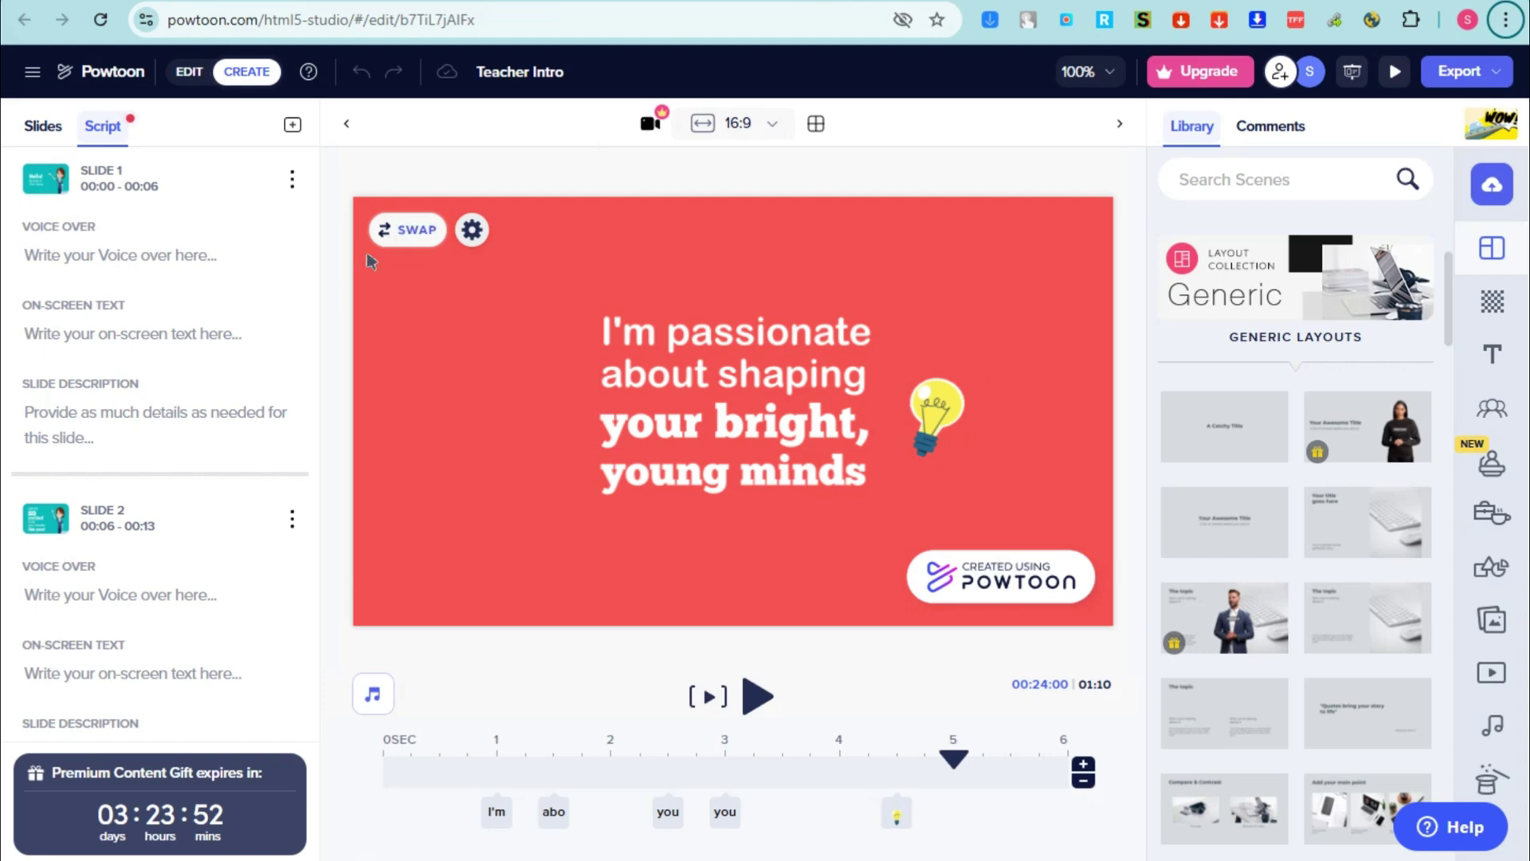
click(46, 130)
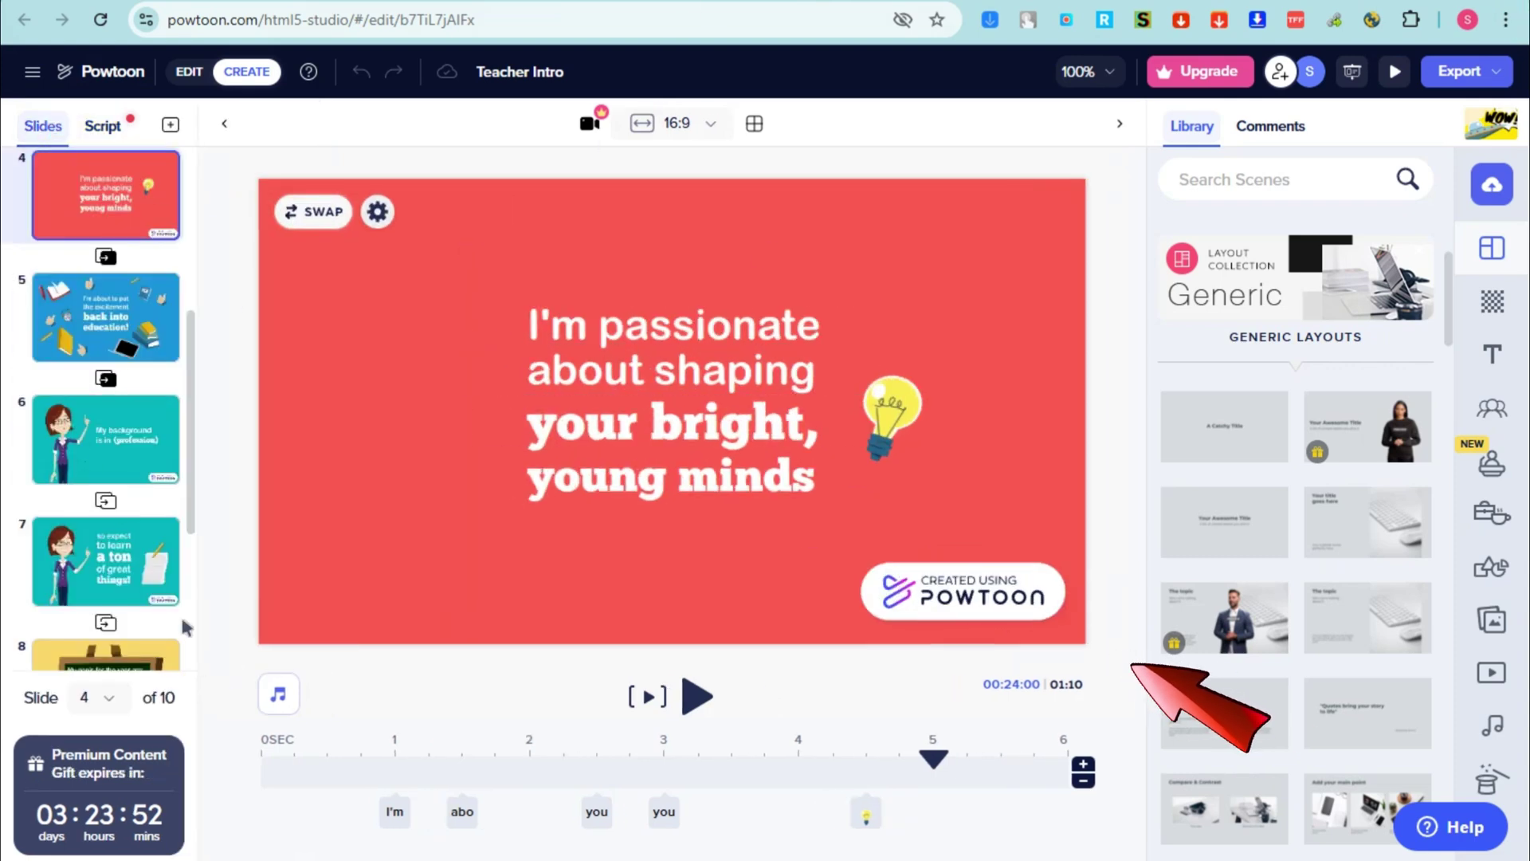
scroll(64, 318, up, 5)
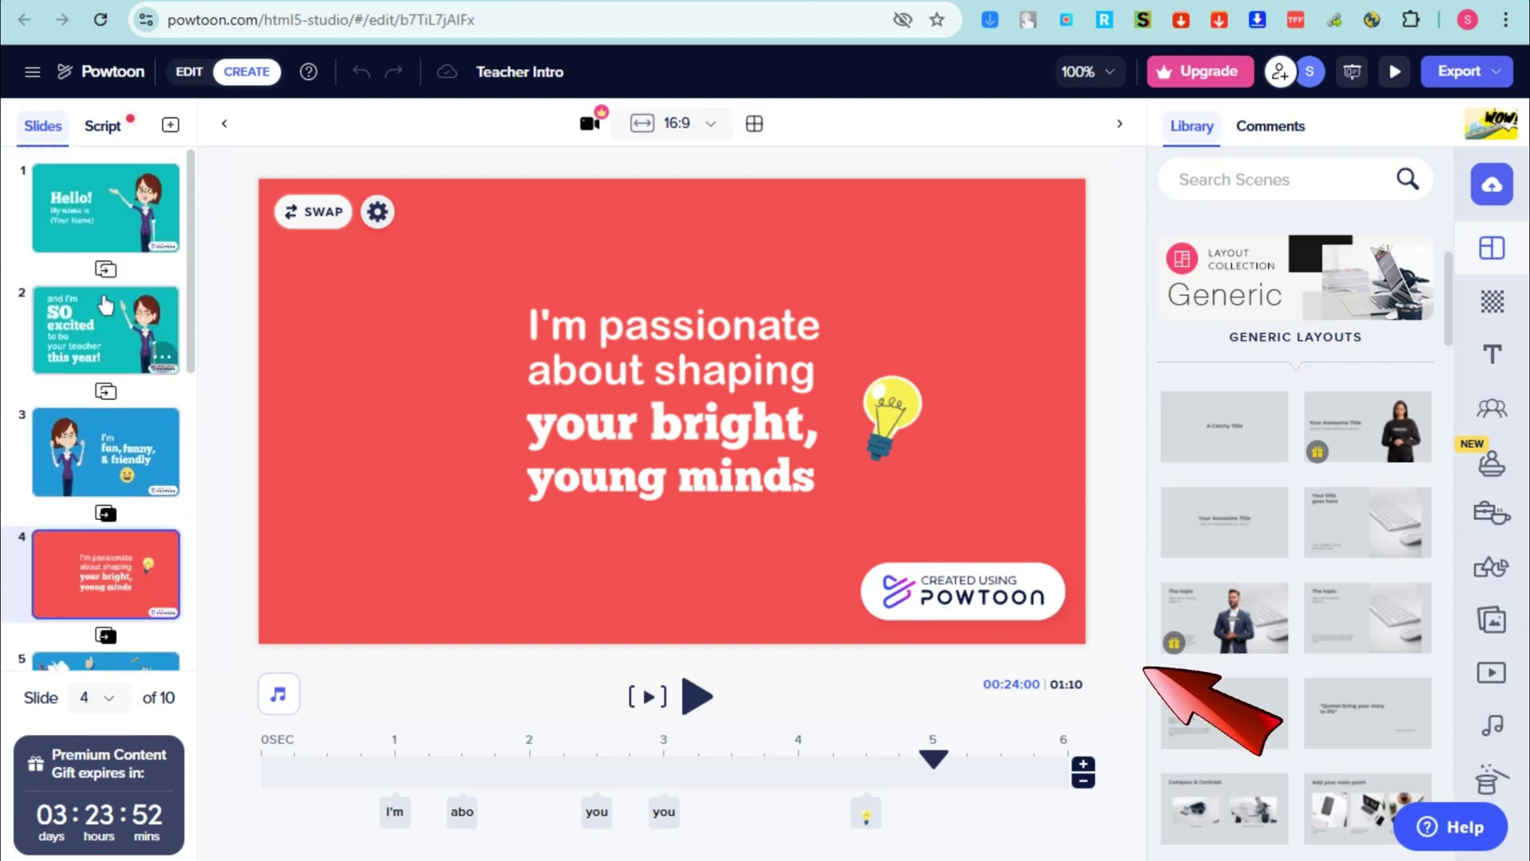
Step: Change the background color of slide 1 to the pink basic color #F7629C
click(106, 213)
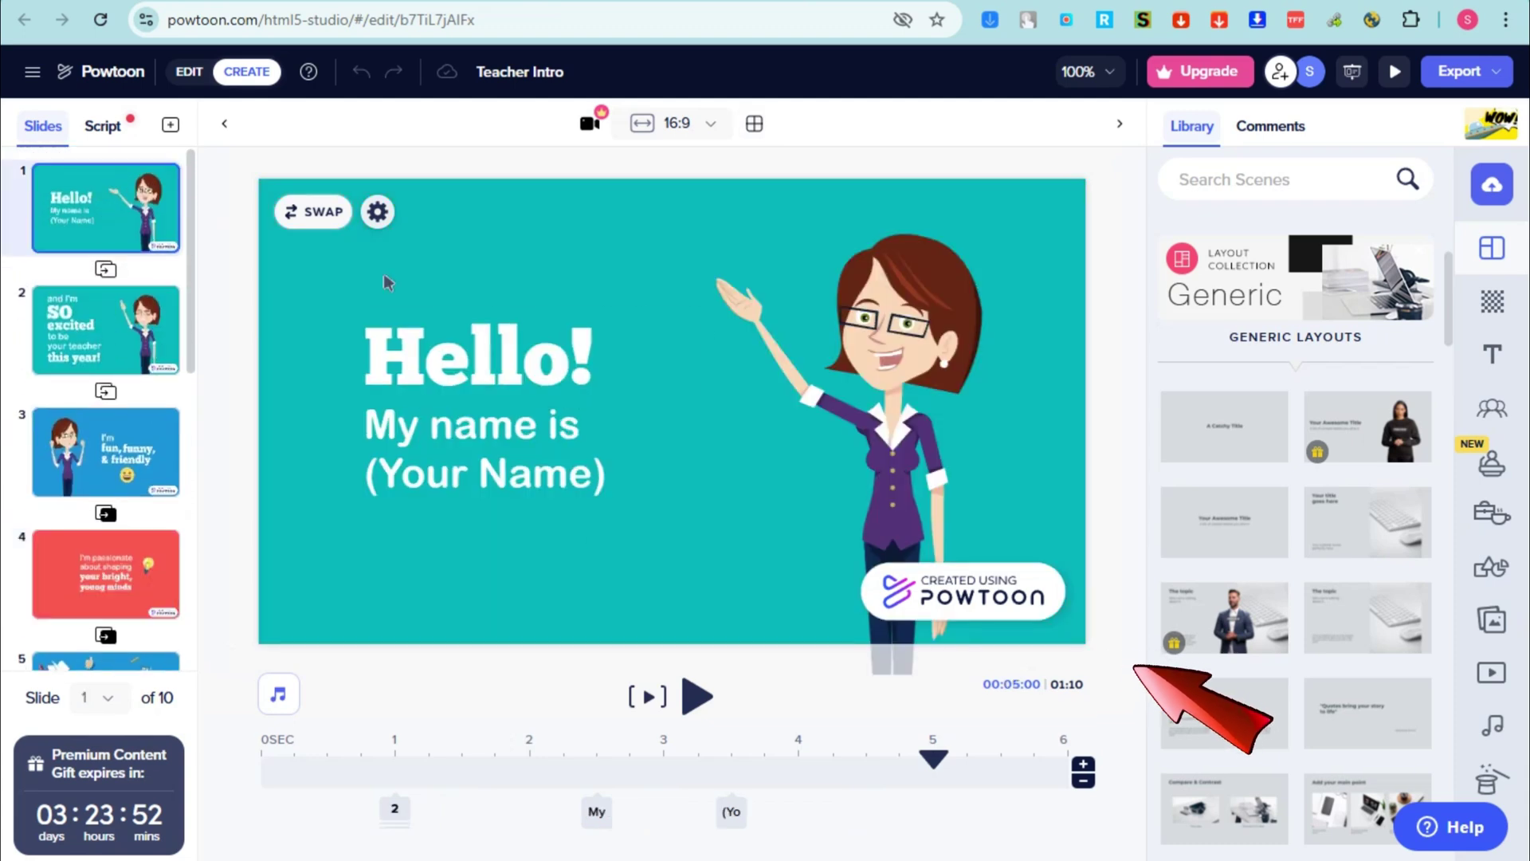
click(379, 225)
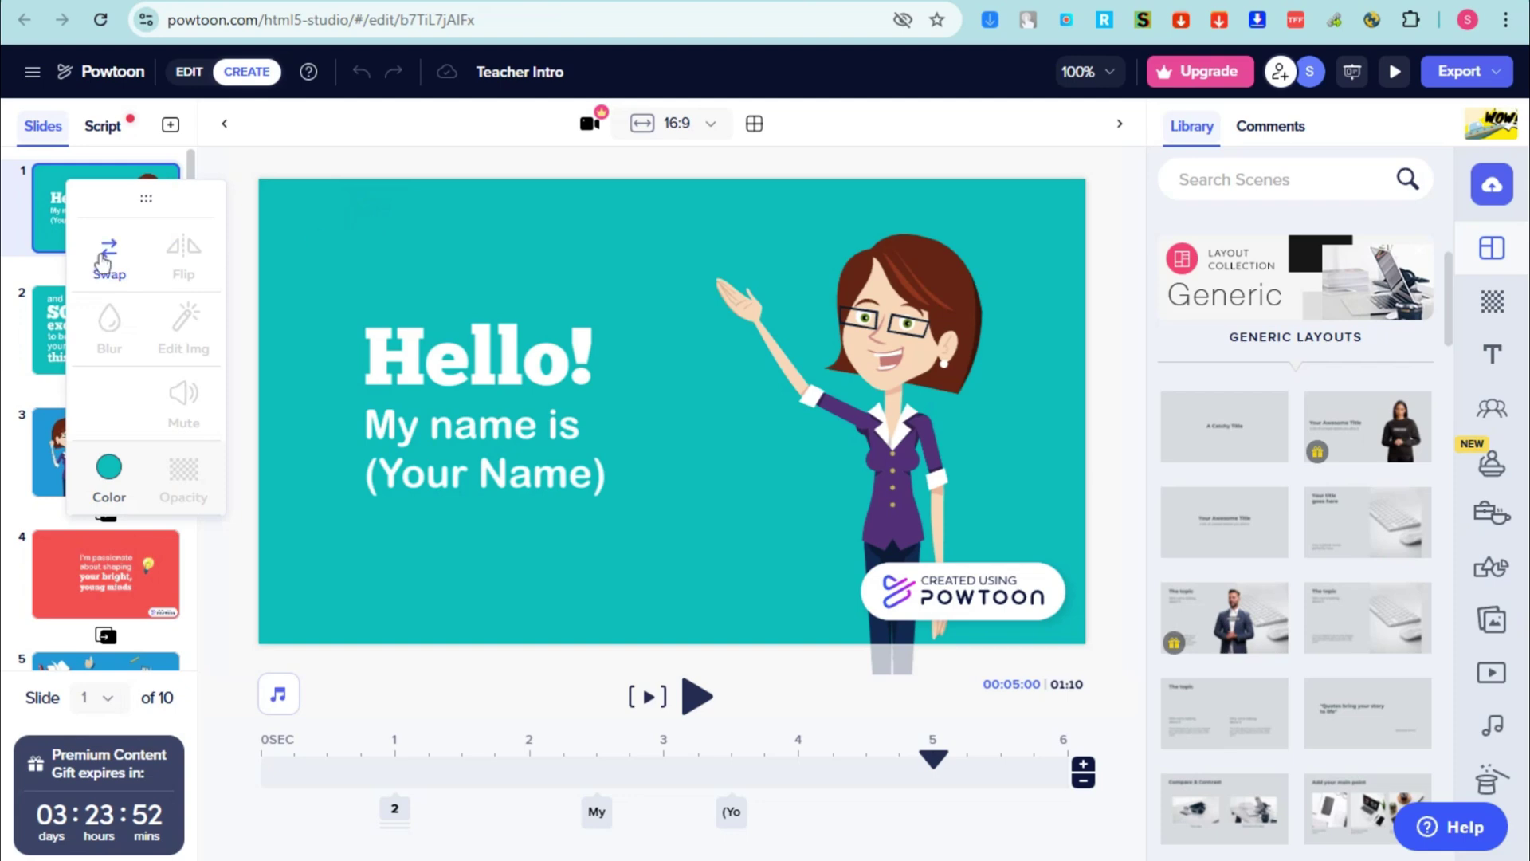
click(109, 468)
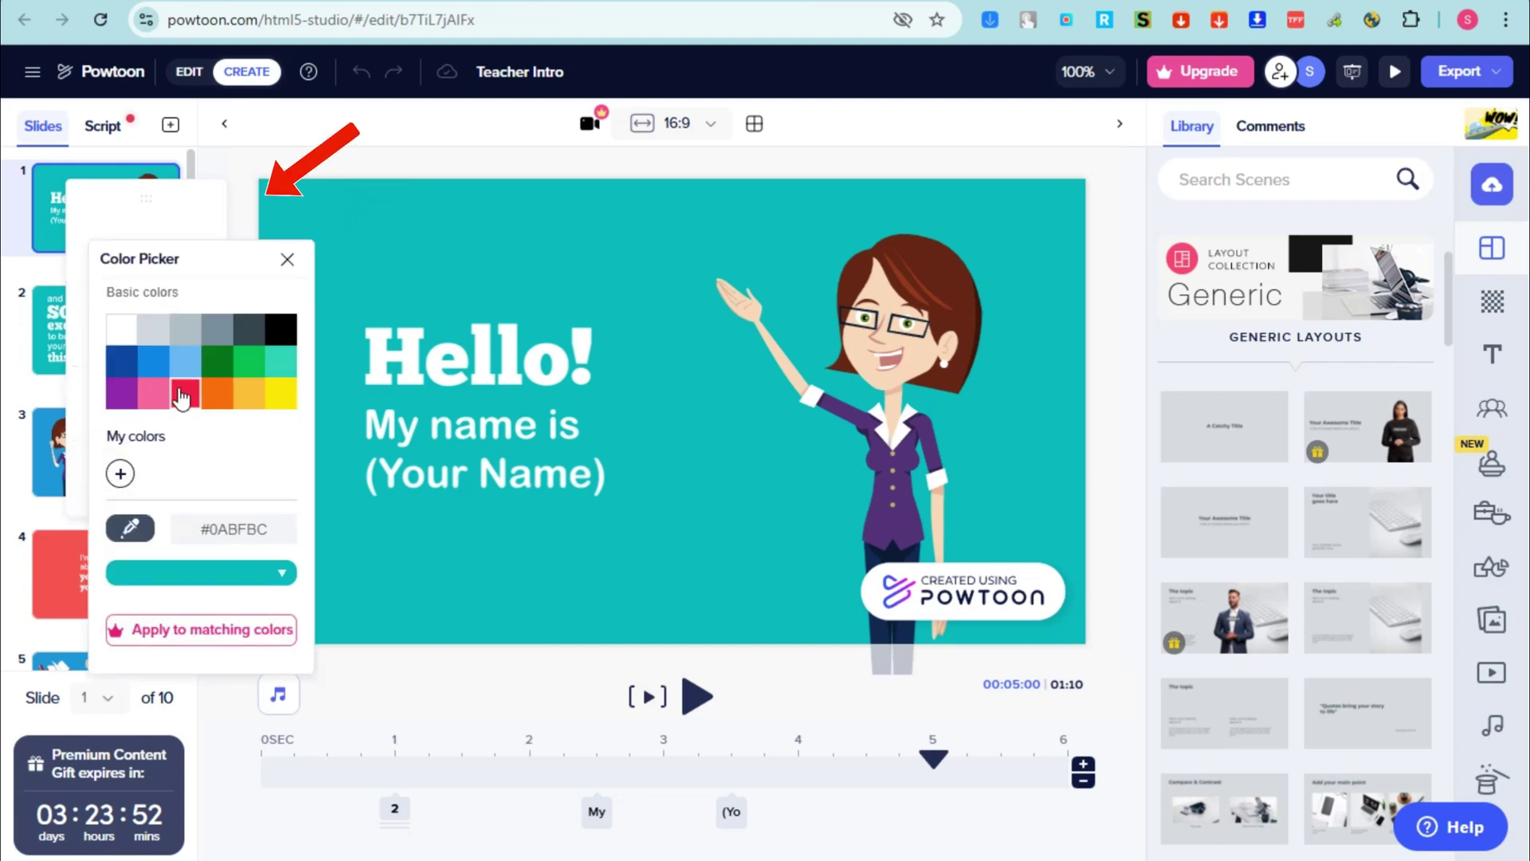
click(155, 393)
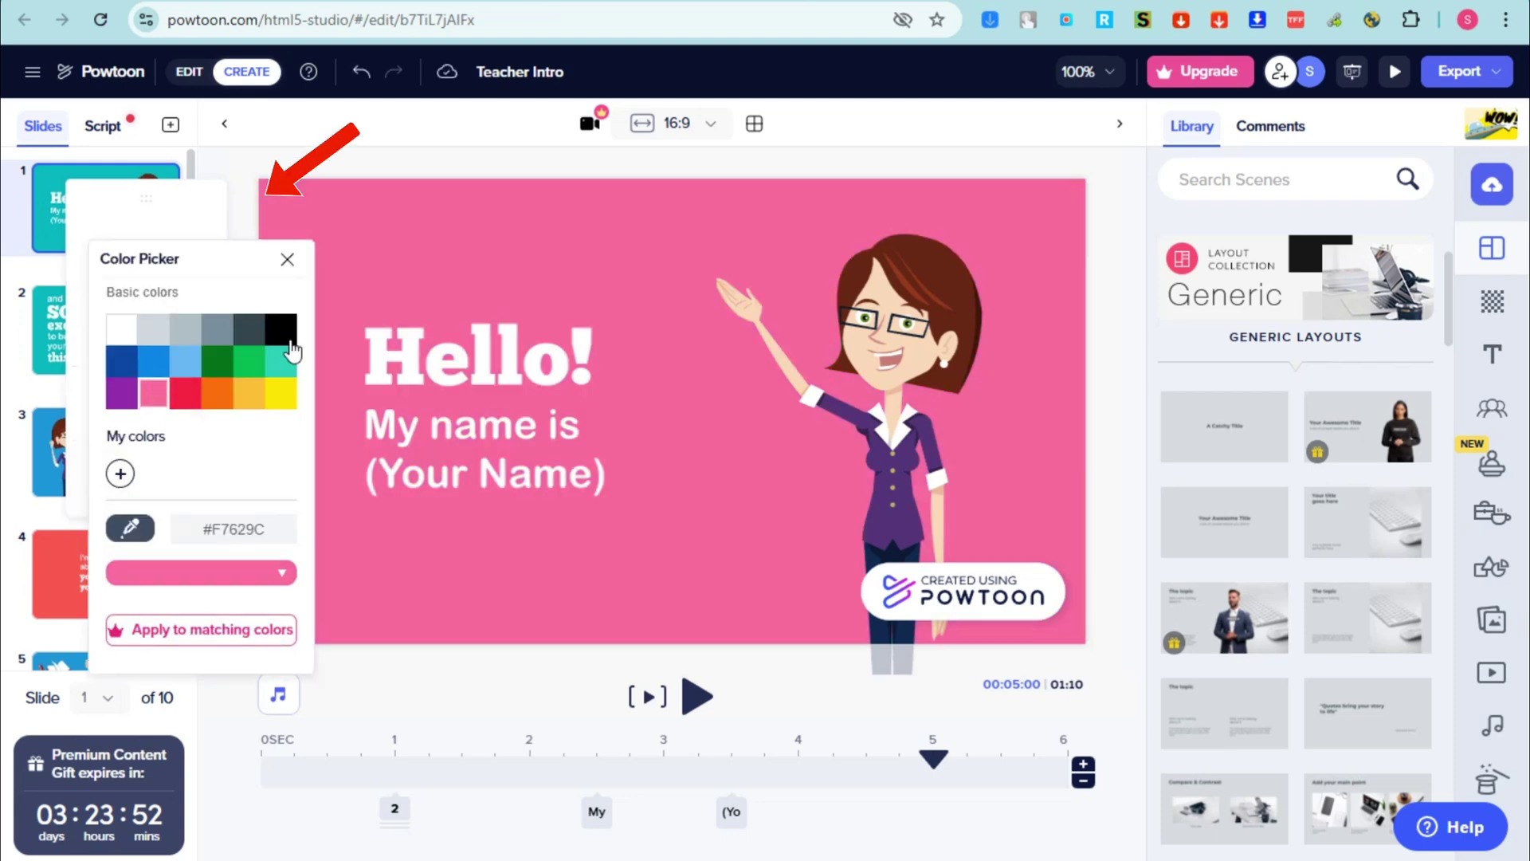
click(542, 239)
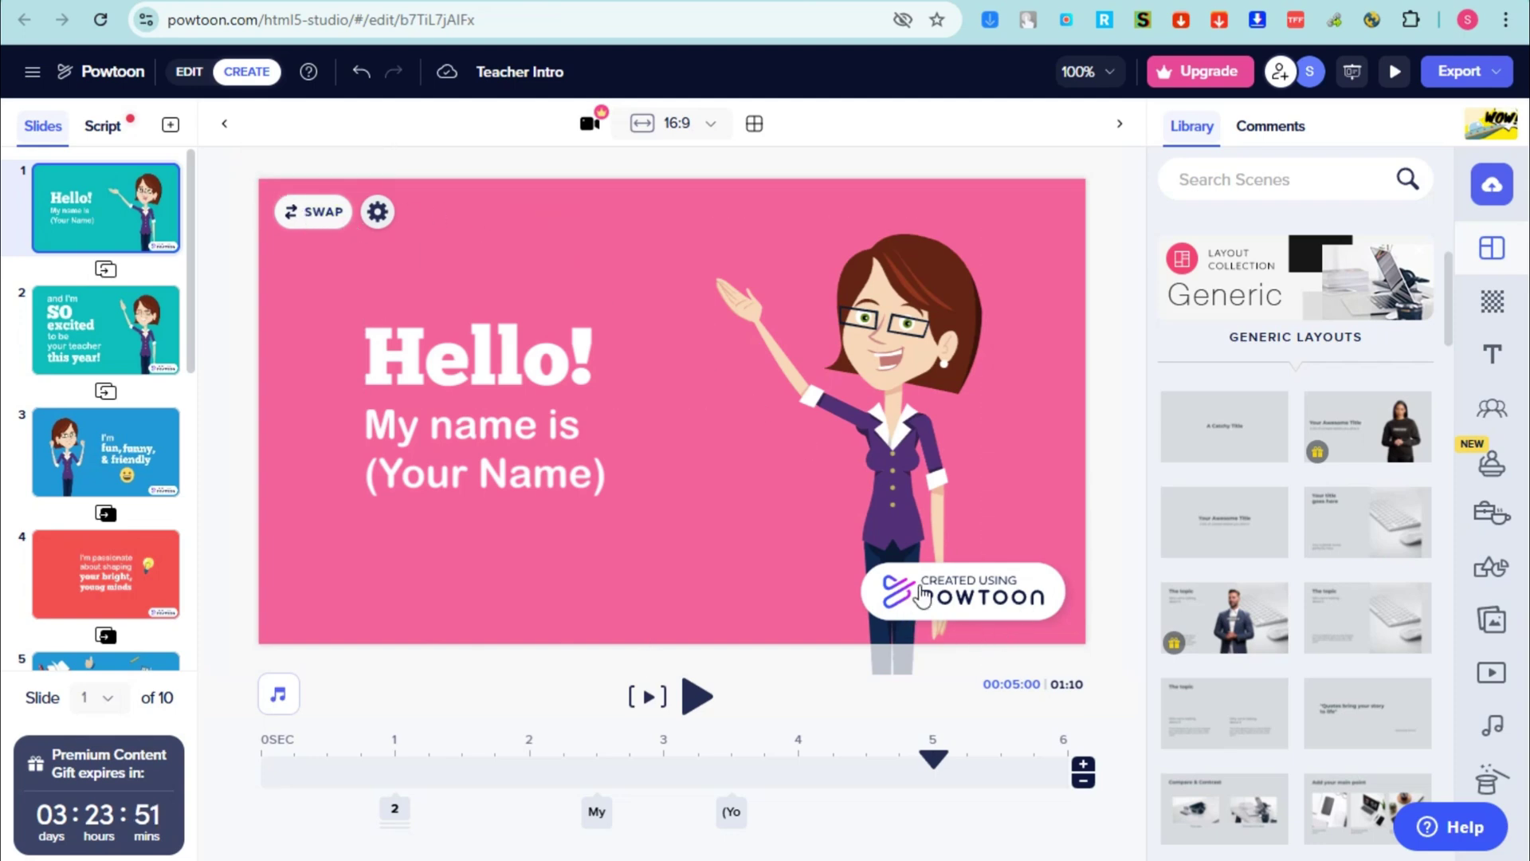
Step: Insert "Good Day!" in front of the "Hello!" heading text on slide 1
click(462, 348)
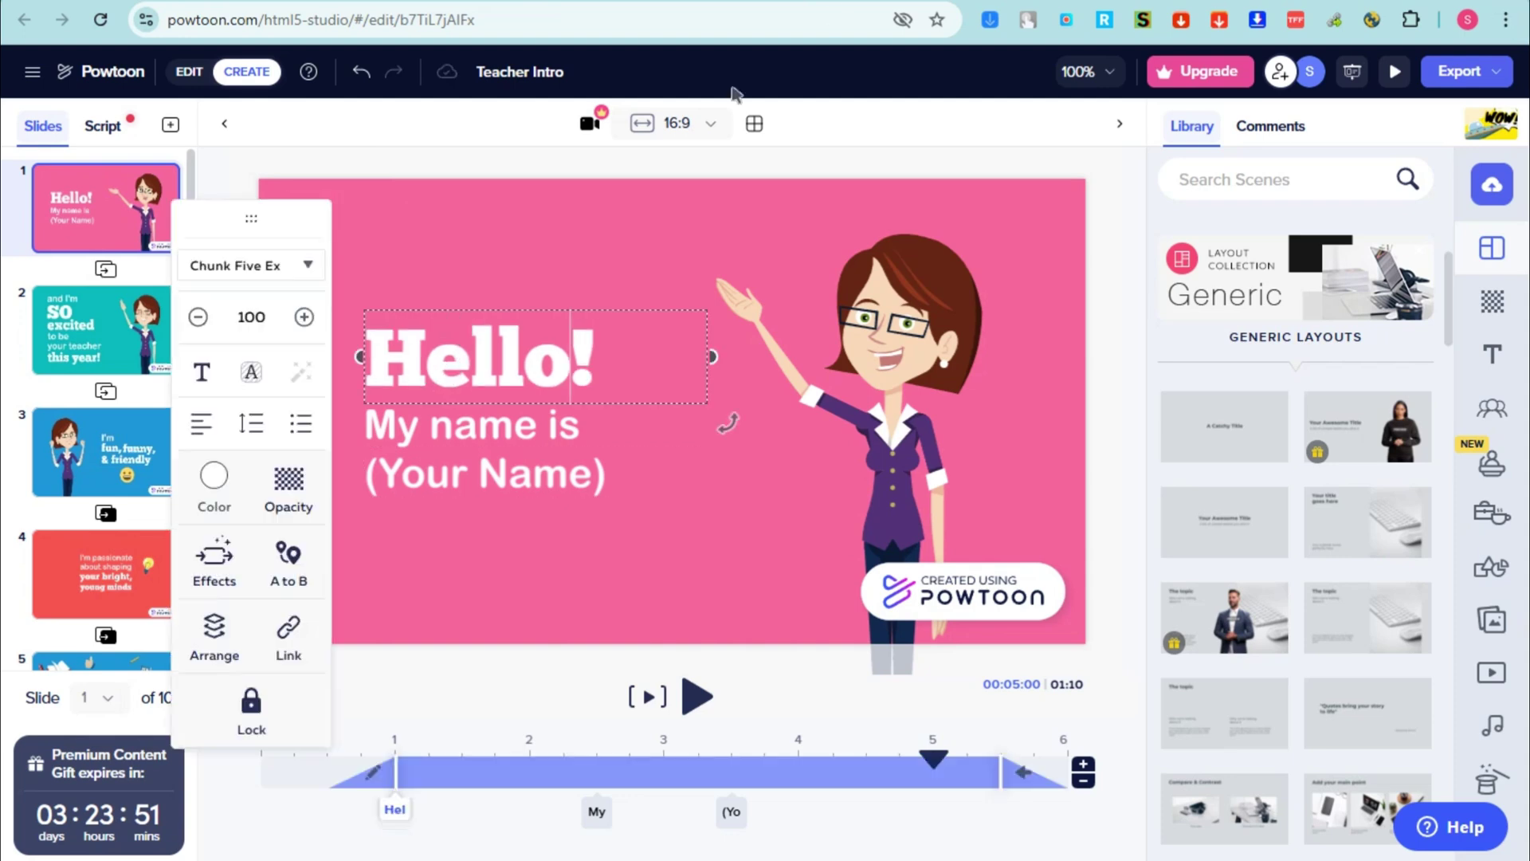
click(372, 367)
text(GooD)
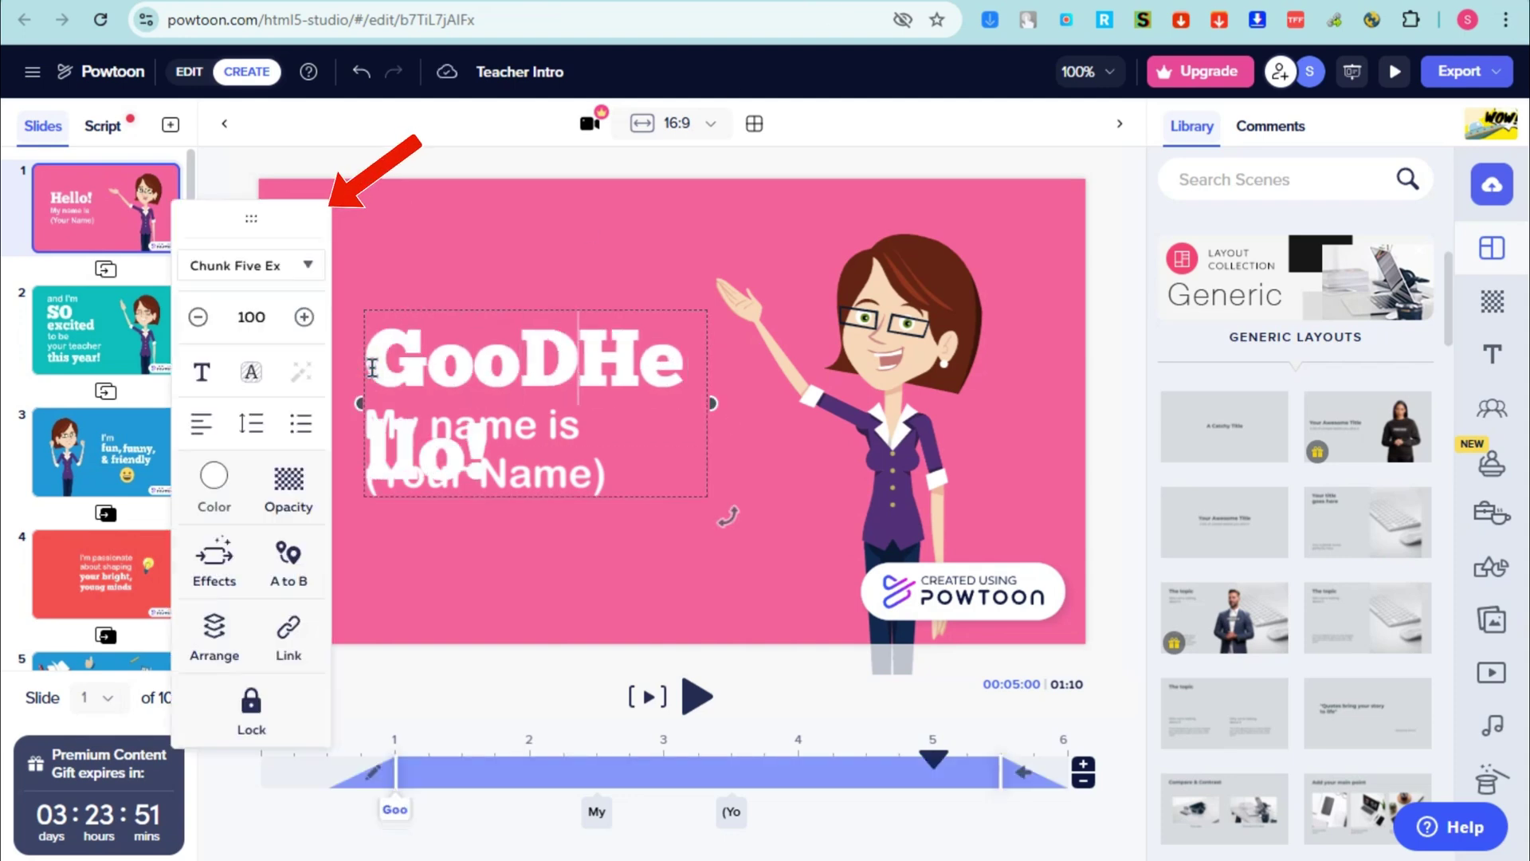
key(Return)
key(BackSpace)
key(BackSpace)
text(dHel)
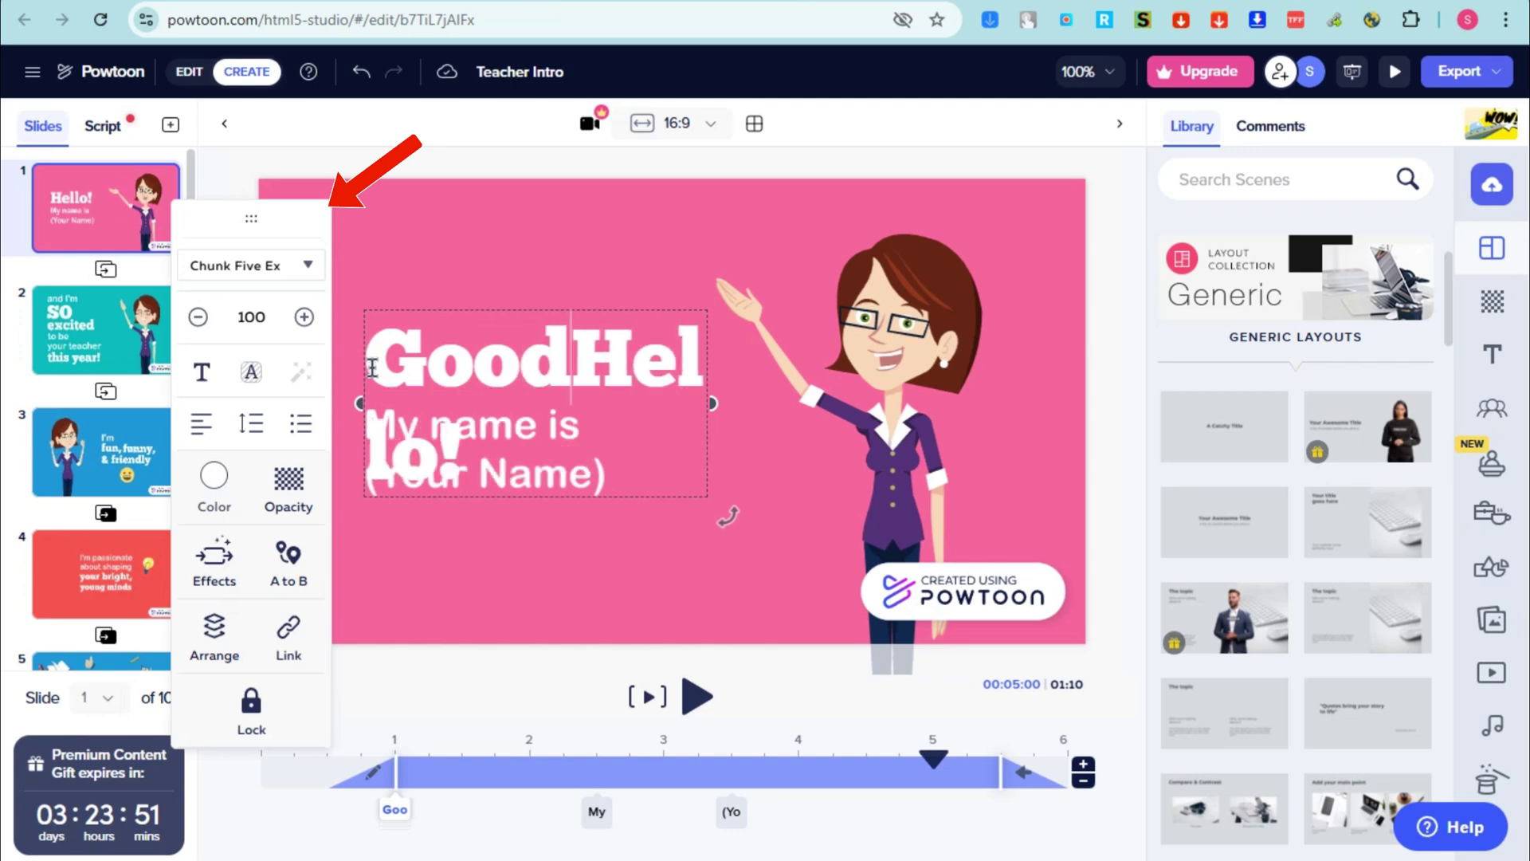
key(Return)
text(Dat)
key(BackSpace)
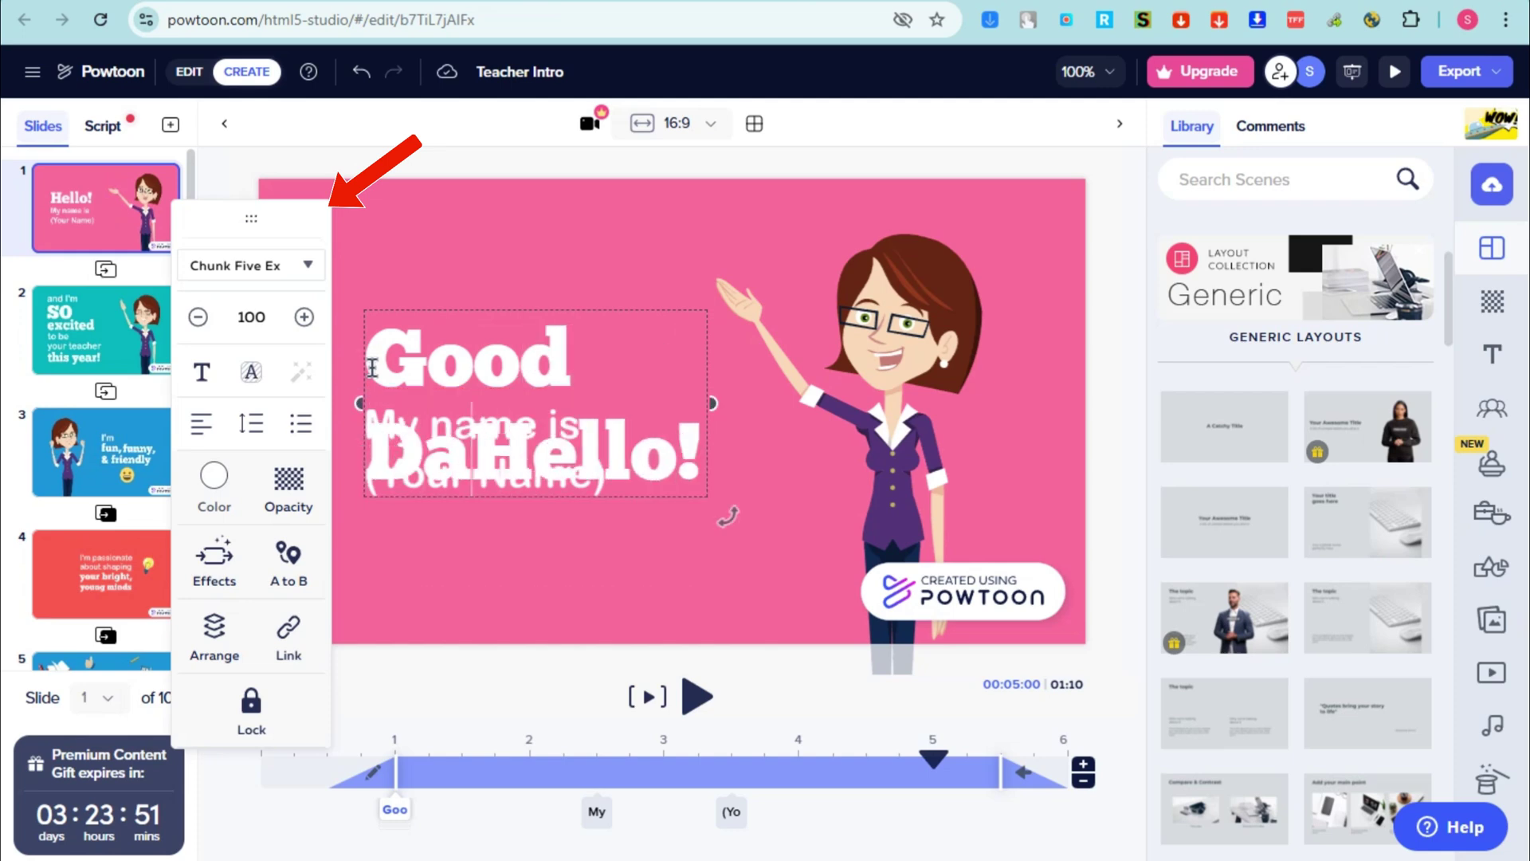
text(y!)
Step: Delete the leftover word "Hello!" from the heading and finish editing its text
click(559, 448)
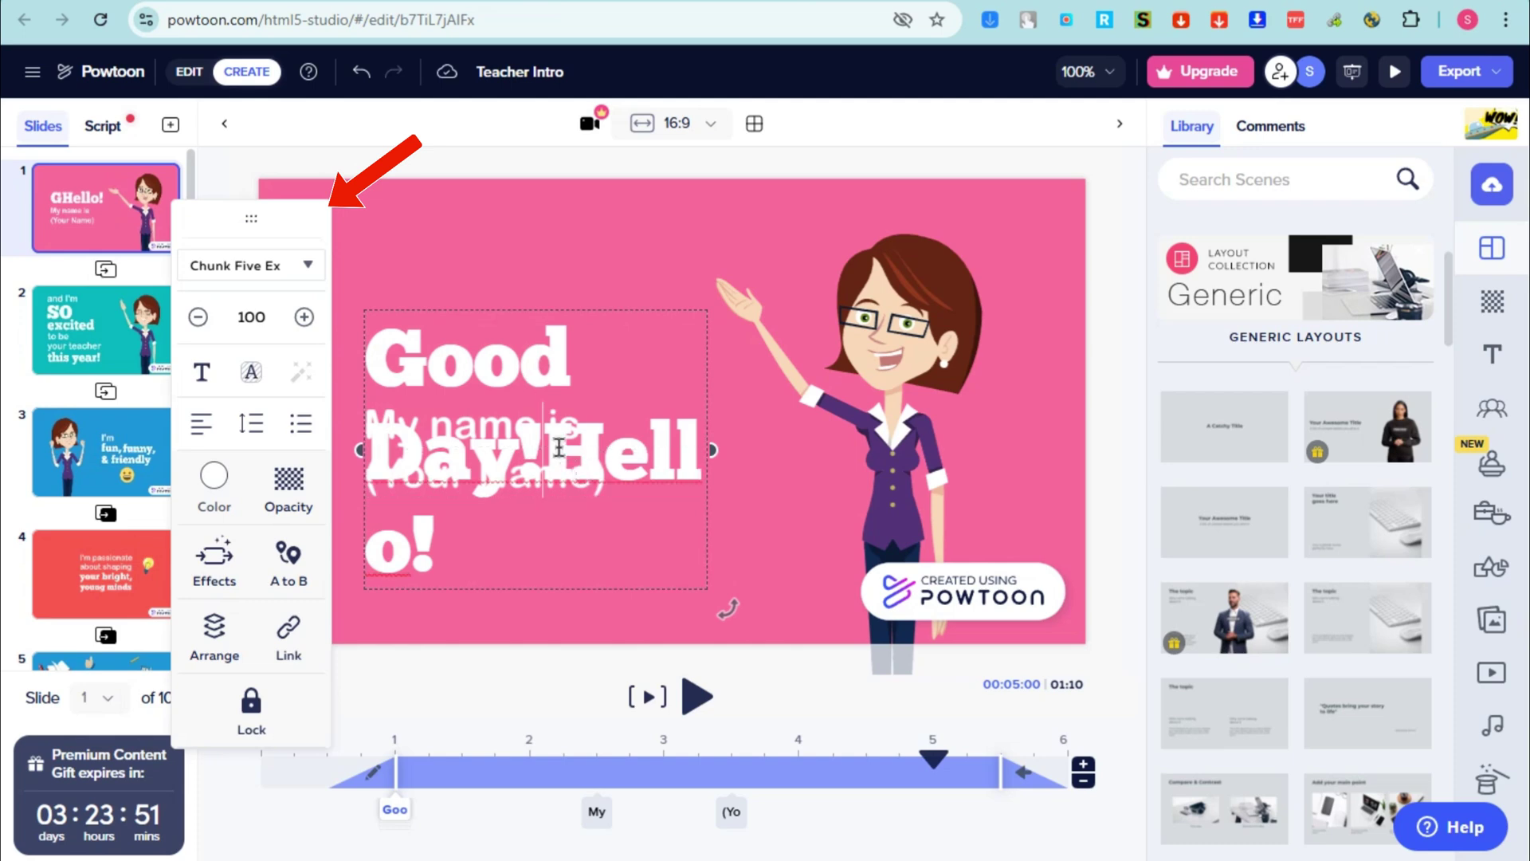
drag(558, 448, 634, 530)
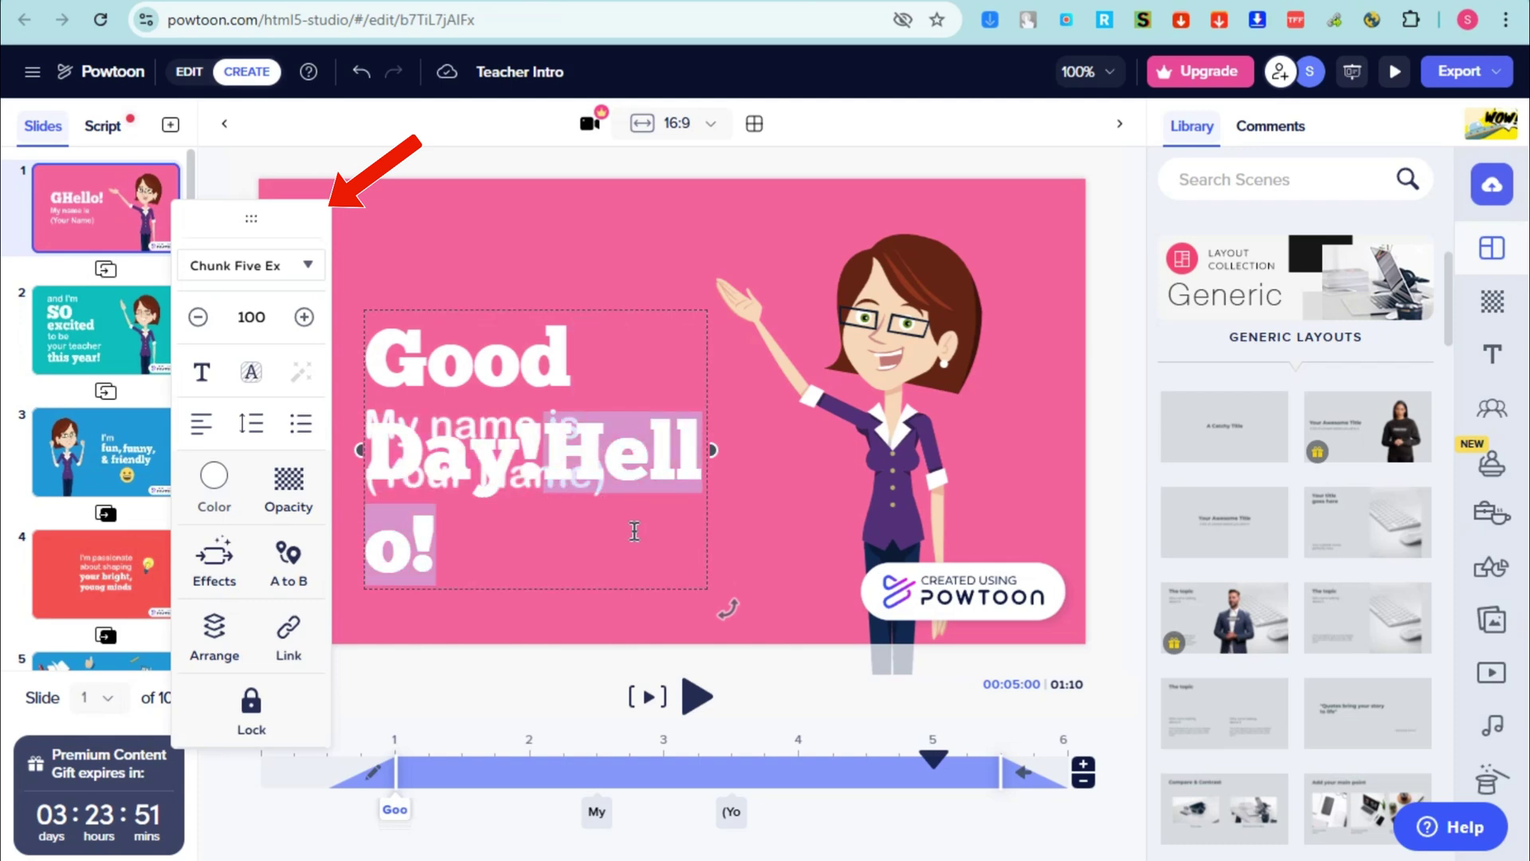
key(BackSpace)
key(Escape)
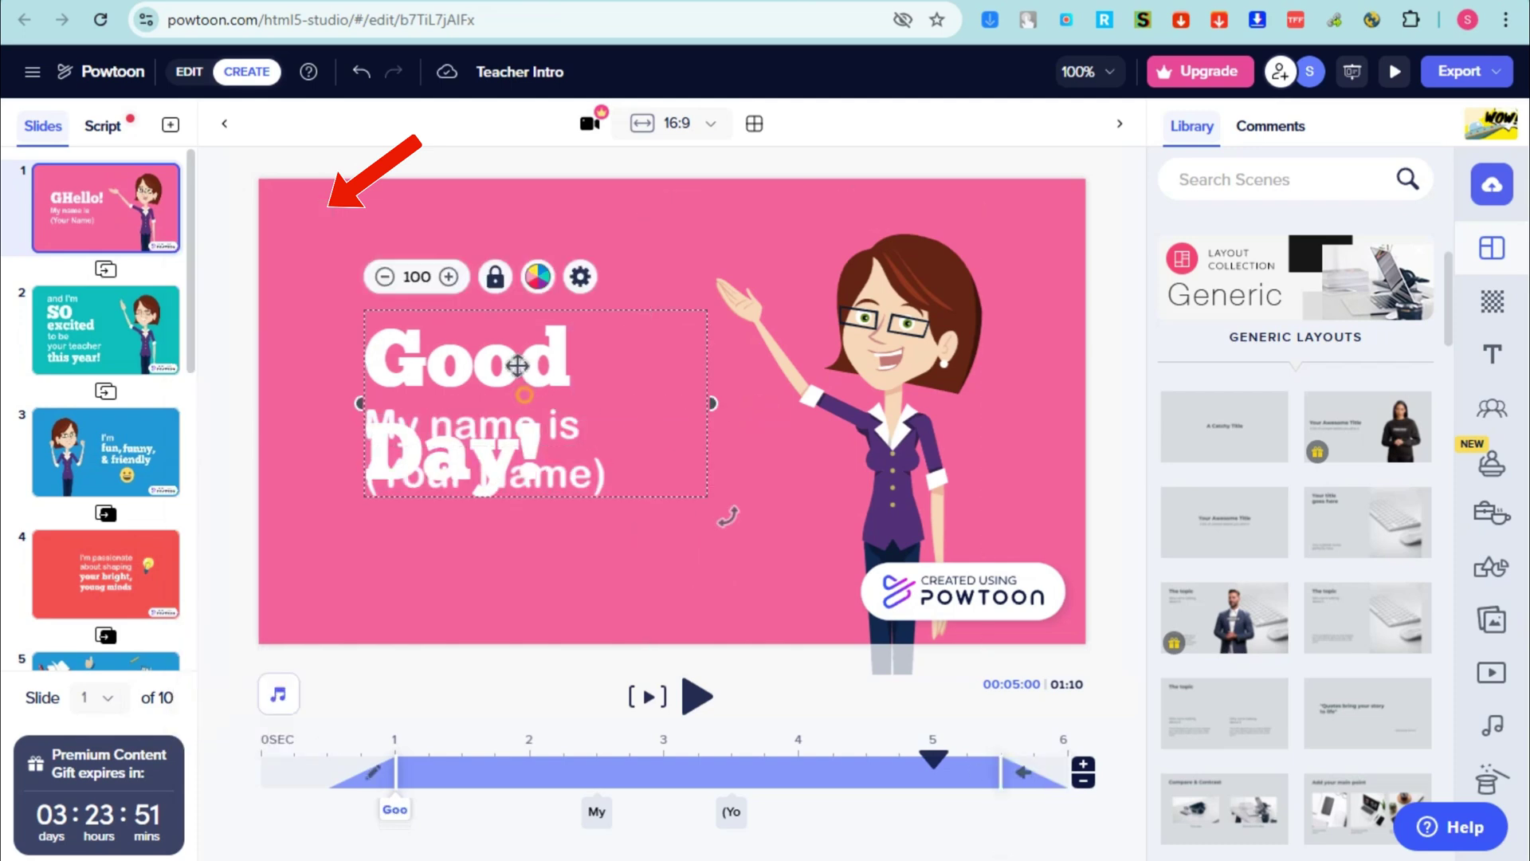
Step: Move the "Good Day!" heading above the name text and widen its box so it fits on one line
drag(517, 365, 487, 253)
drag(687, 290, 798, 291)
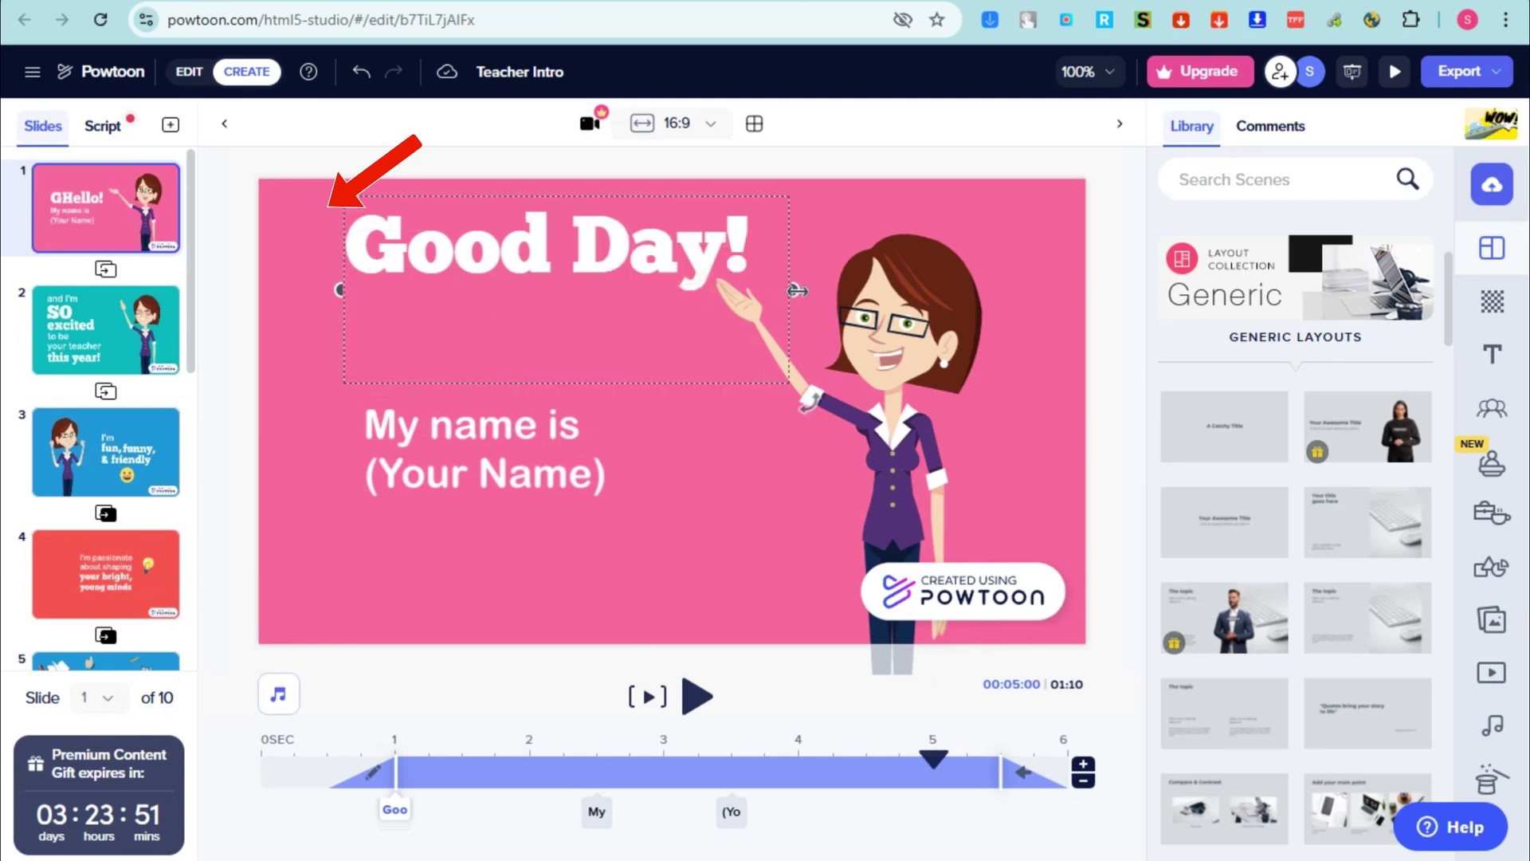
drag(573, 275, 519, 294)
Step: Try the Quartz (Amaranth) font on the "Good Day!" heading and set it to Refresh (Arctic)
click(410, 283)
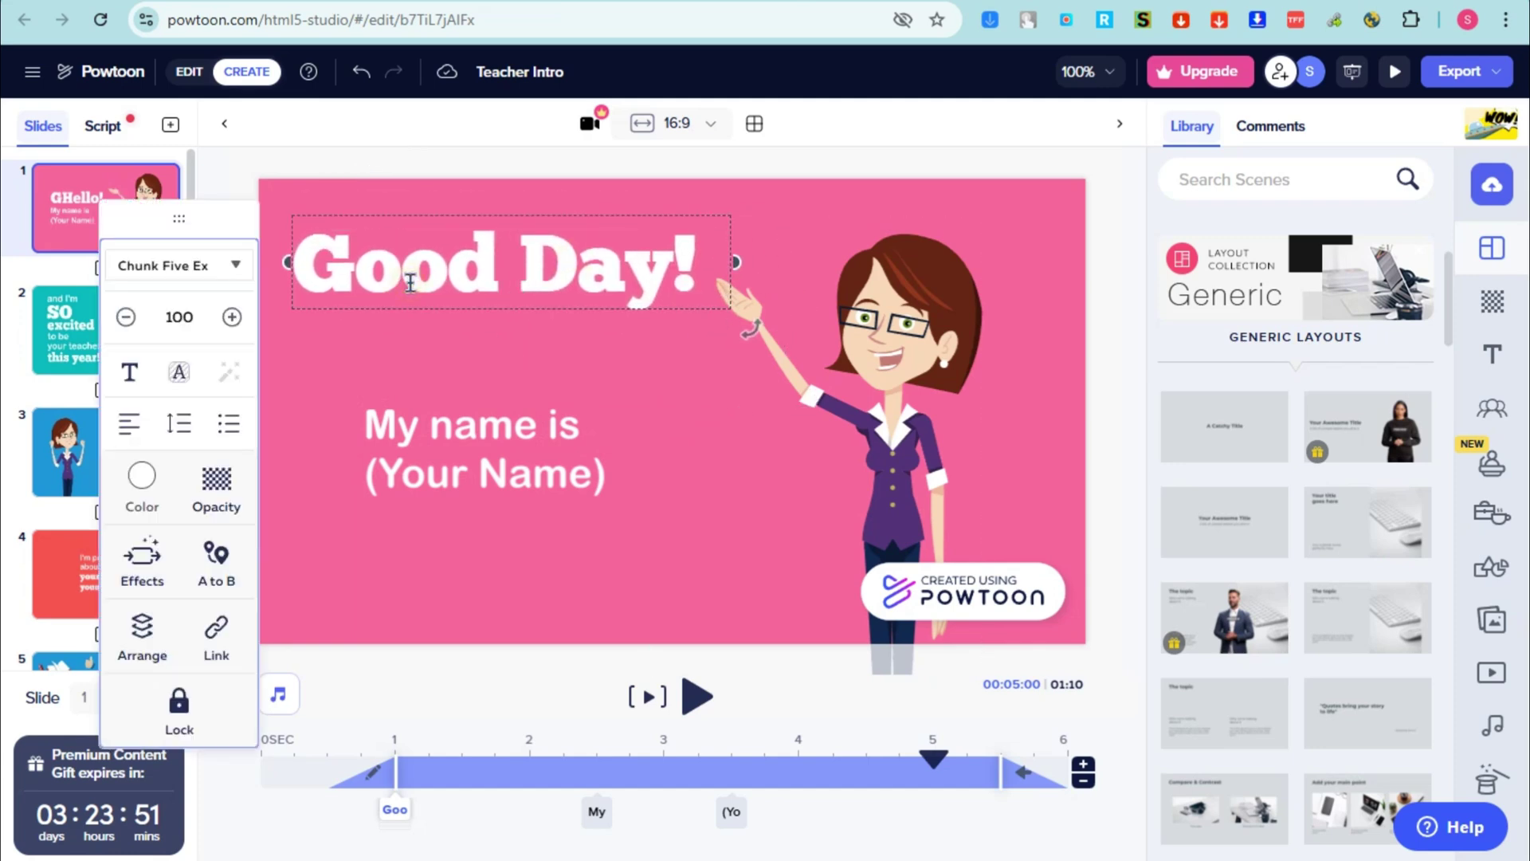
click(177, 267)
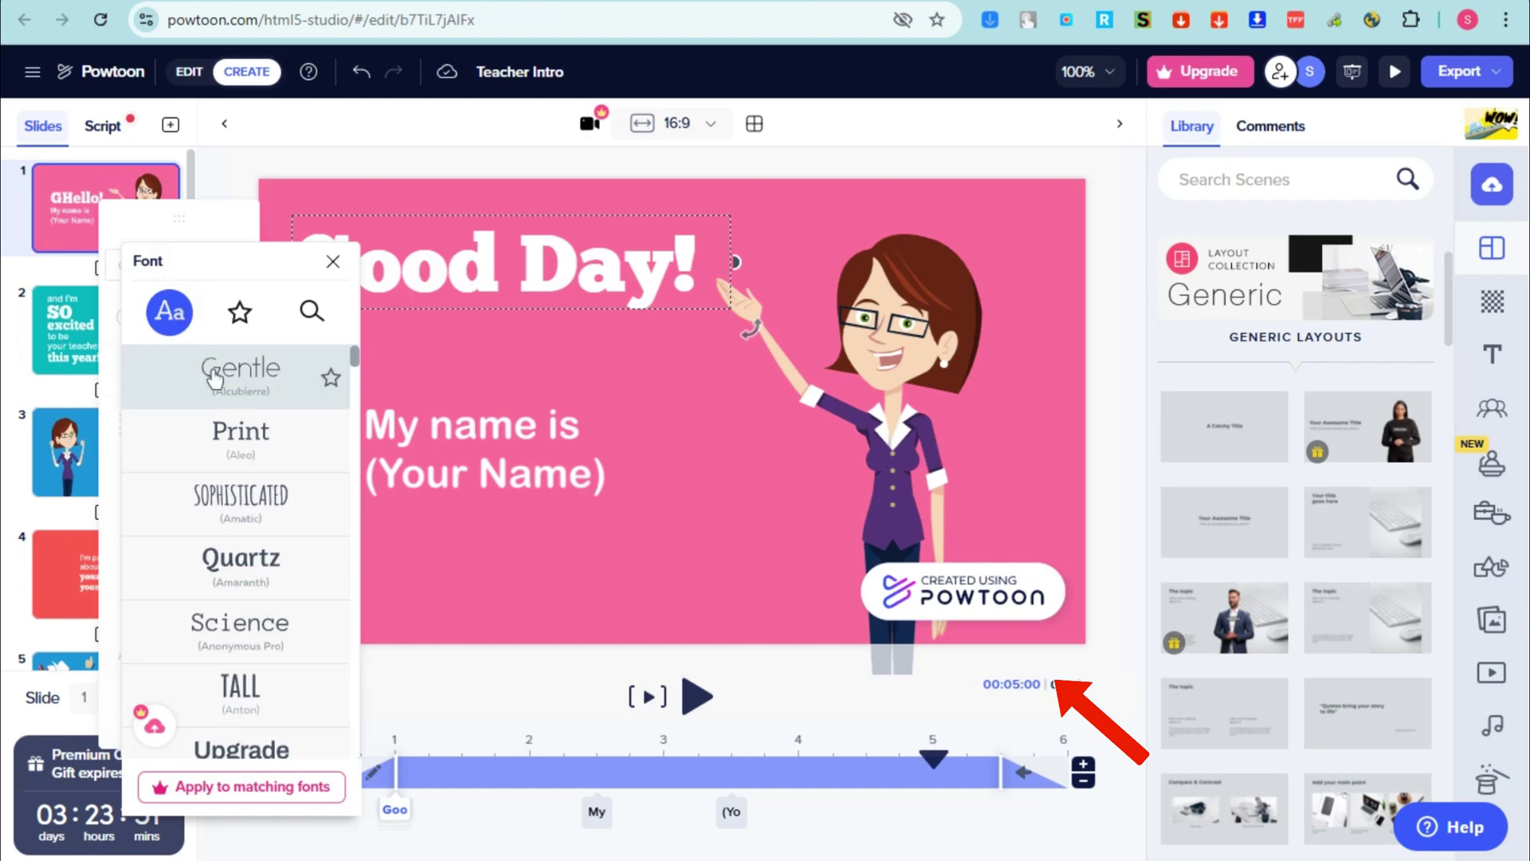
click(223, 543)
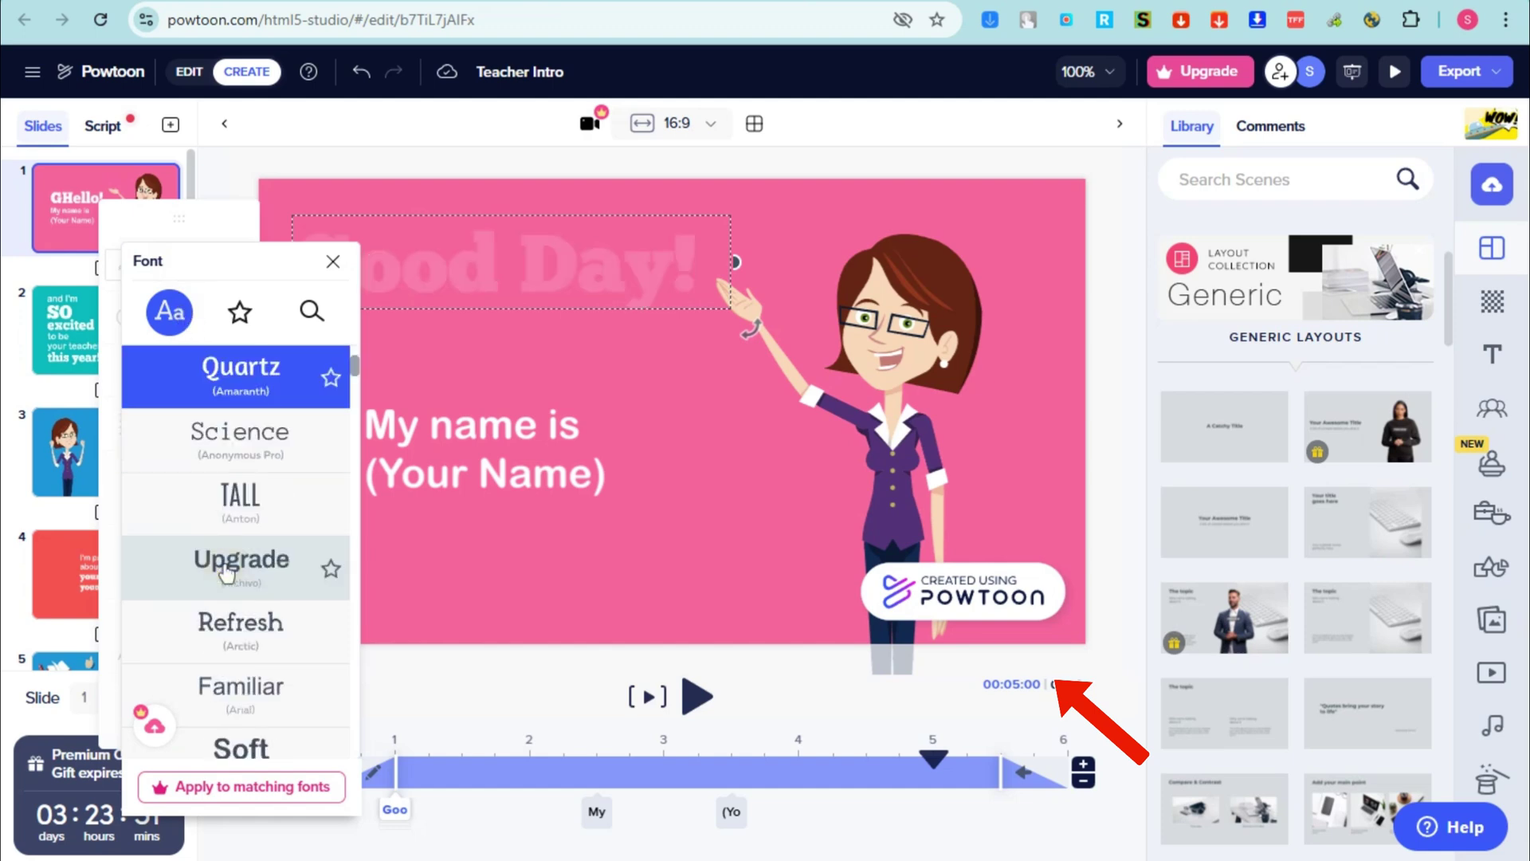
click(235, 630)
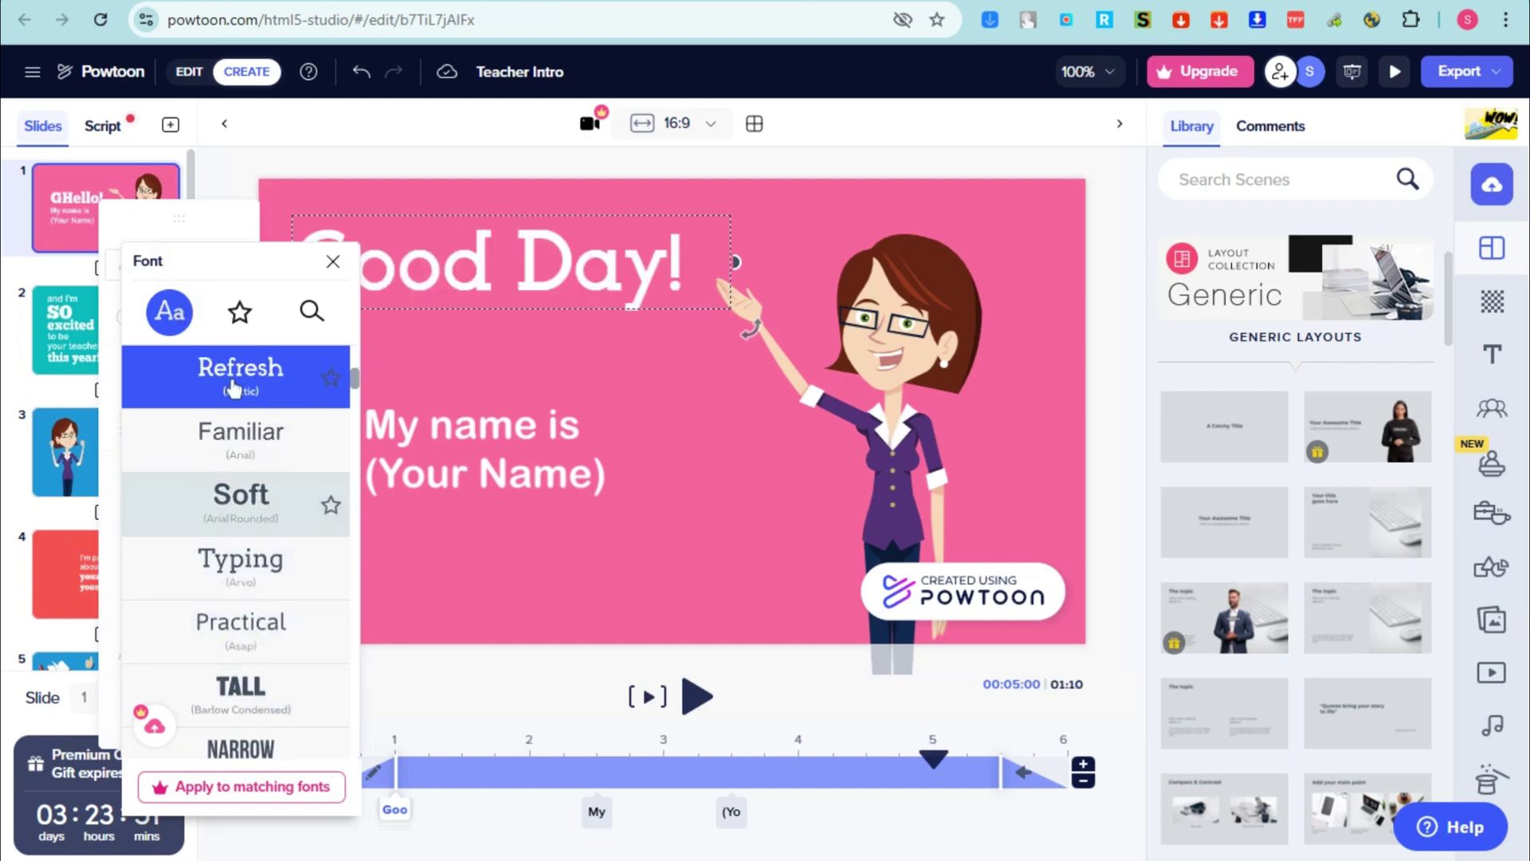
click(332, 263)
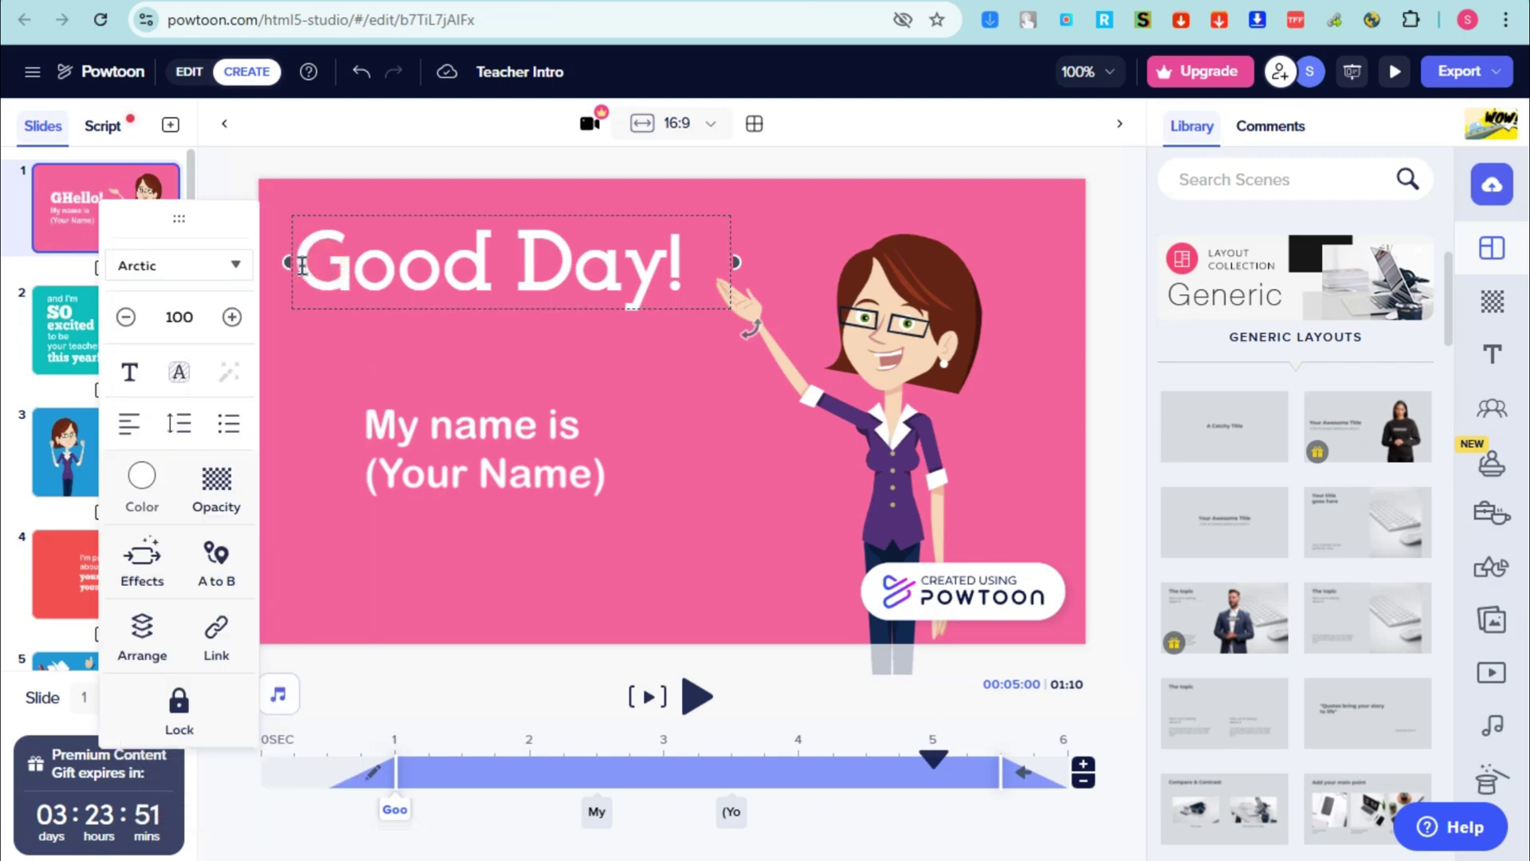
Step: Increase the font size of the "Good Day!" heading to 104
click(233, 317)
click(233, 317)
click(233, 317)
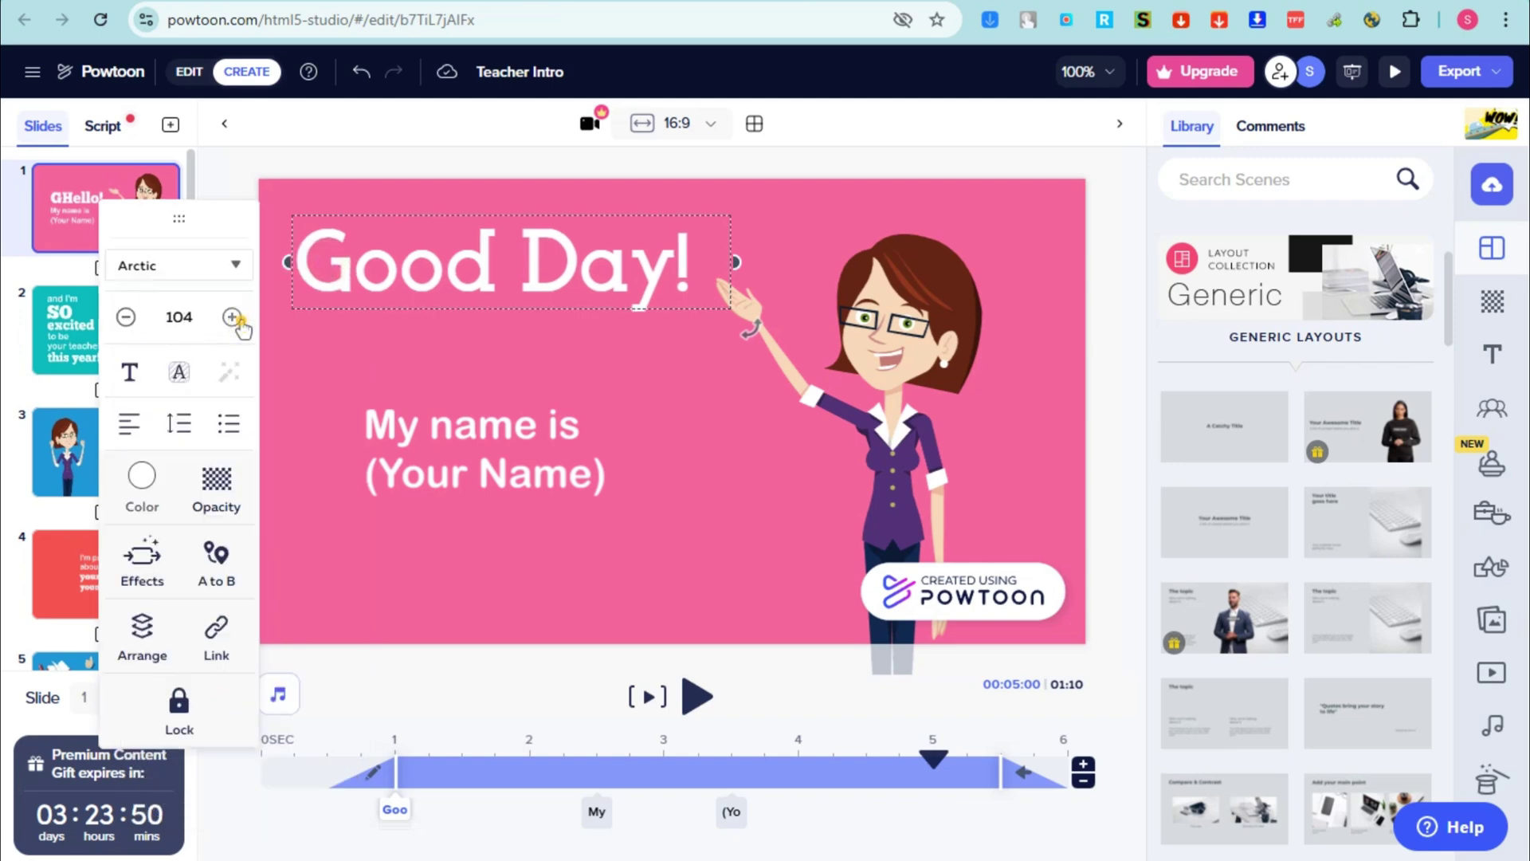
Step: Set the "Good Day!" heading's font size to 107 and make it bold, trying italic on it as well
click(232, 317)
click(233, 317)
click(233, 317)
click(130, 378)
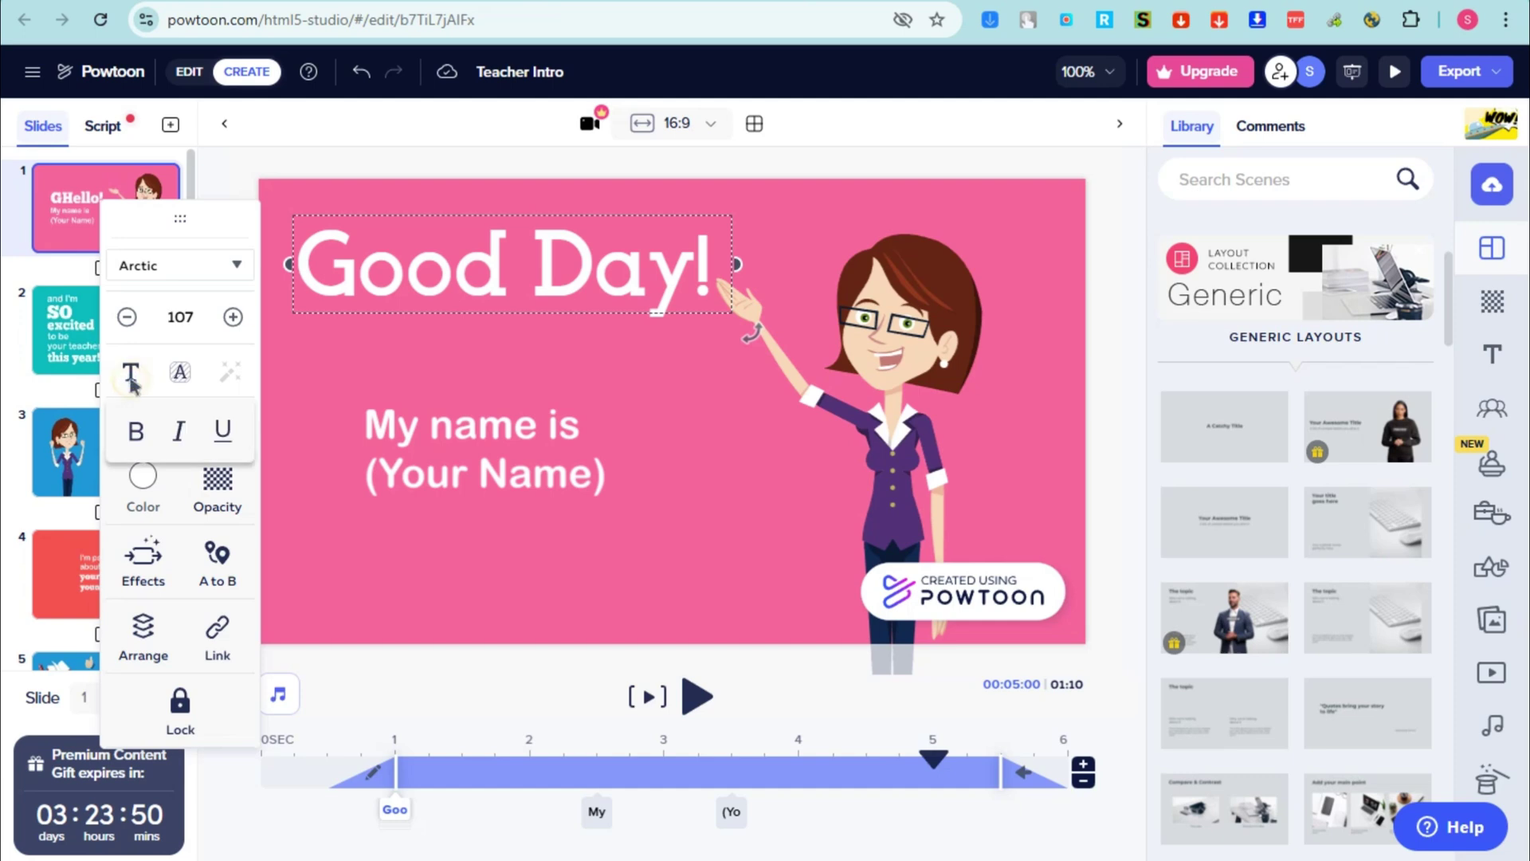
click(133, 431)
click(182, 433)
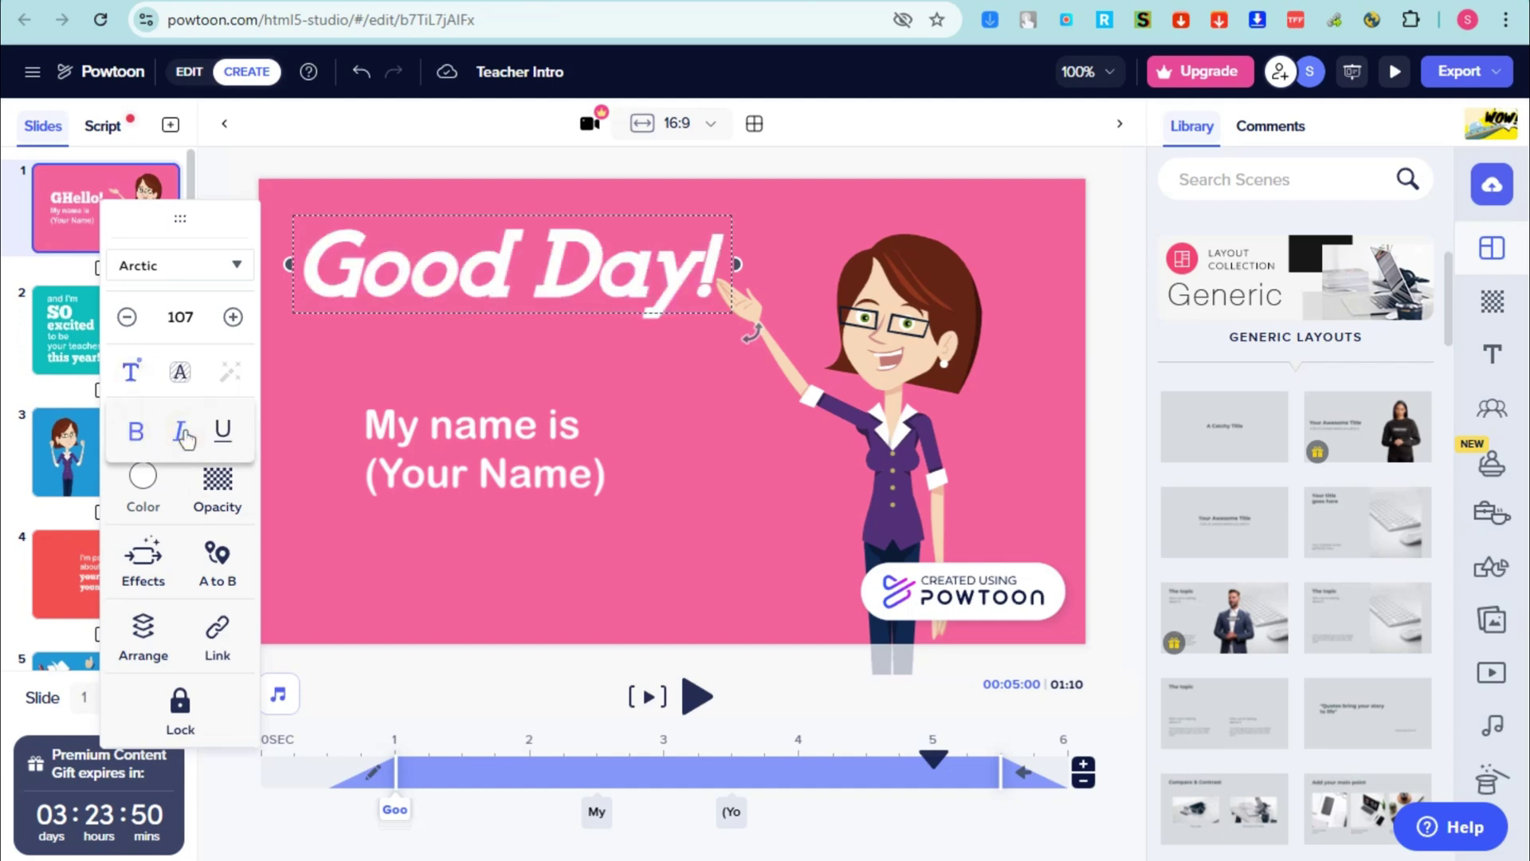
click(182, 433)
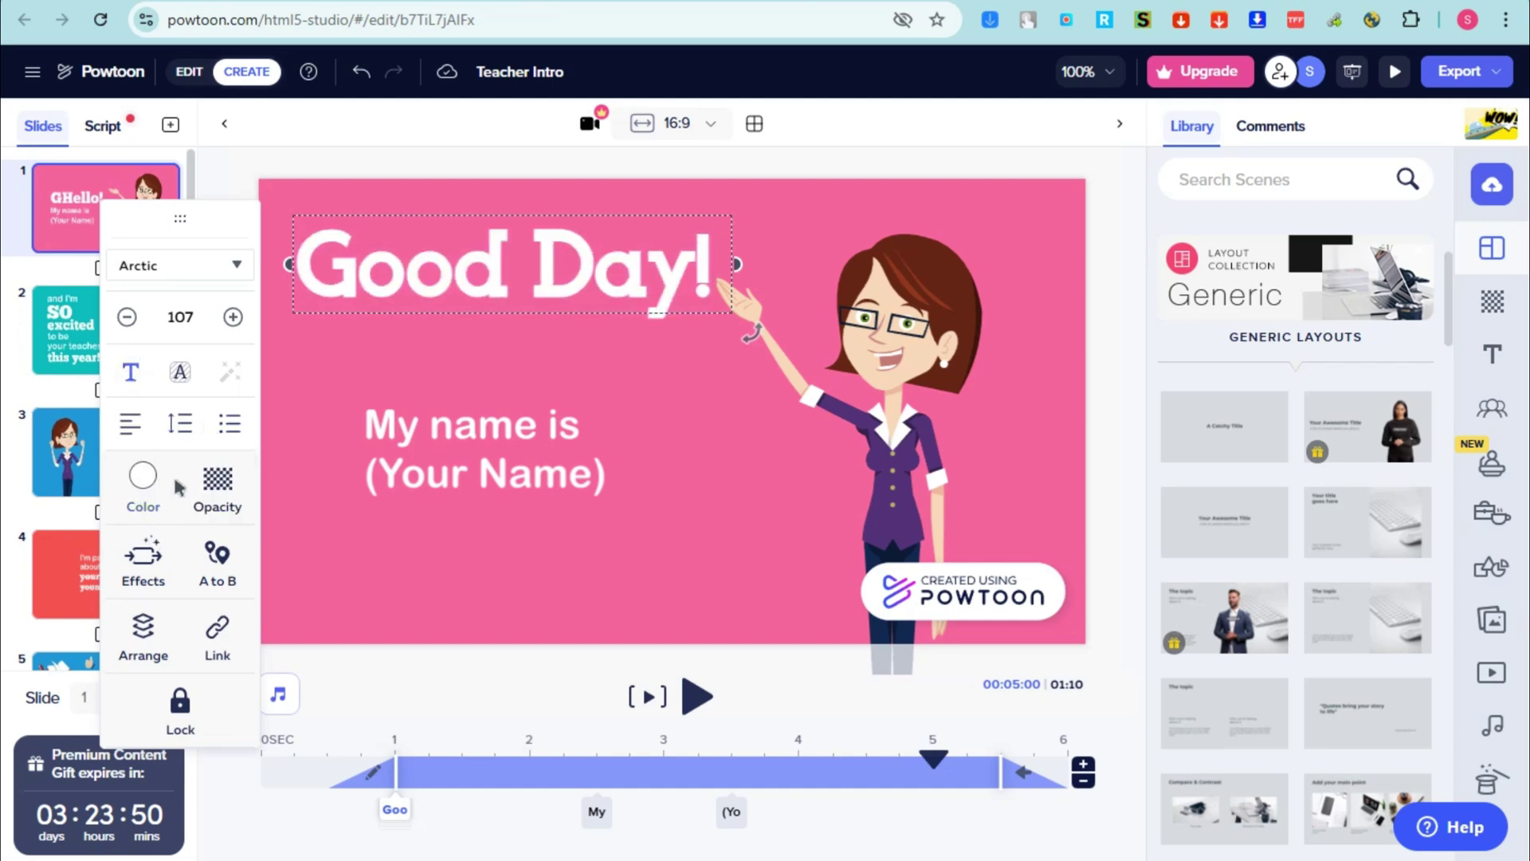
Step: Try red on the "Good Day!" heading and settle on golden yellow (#F9BF3A) for its text color
click(144, 486)
click(224, 422)
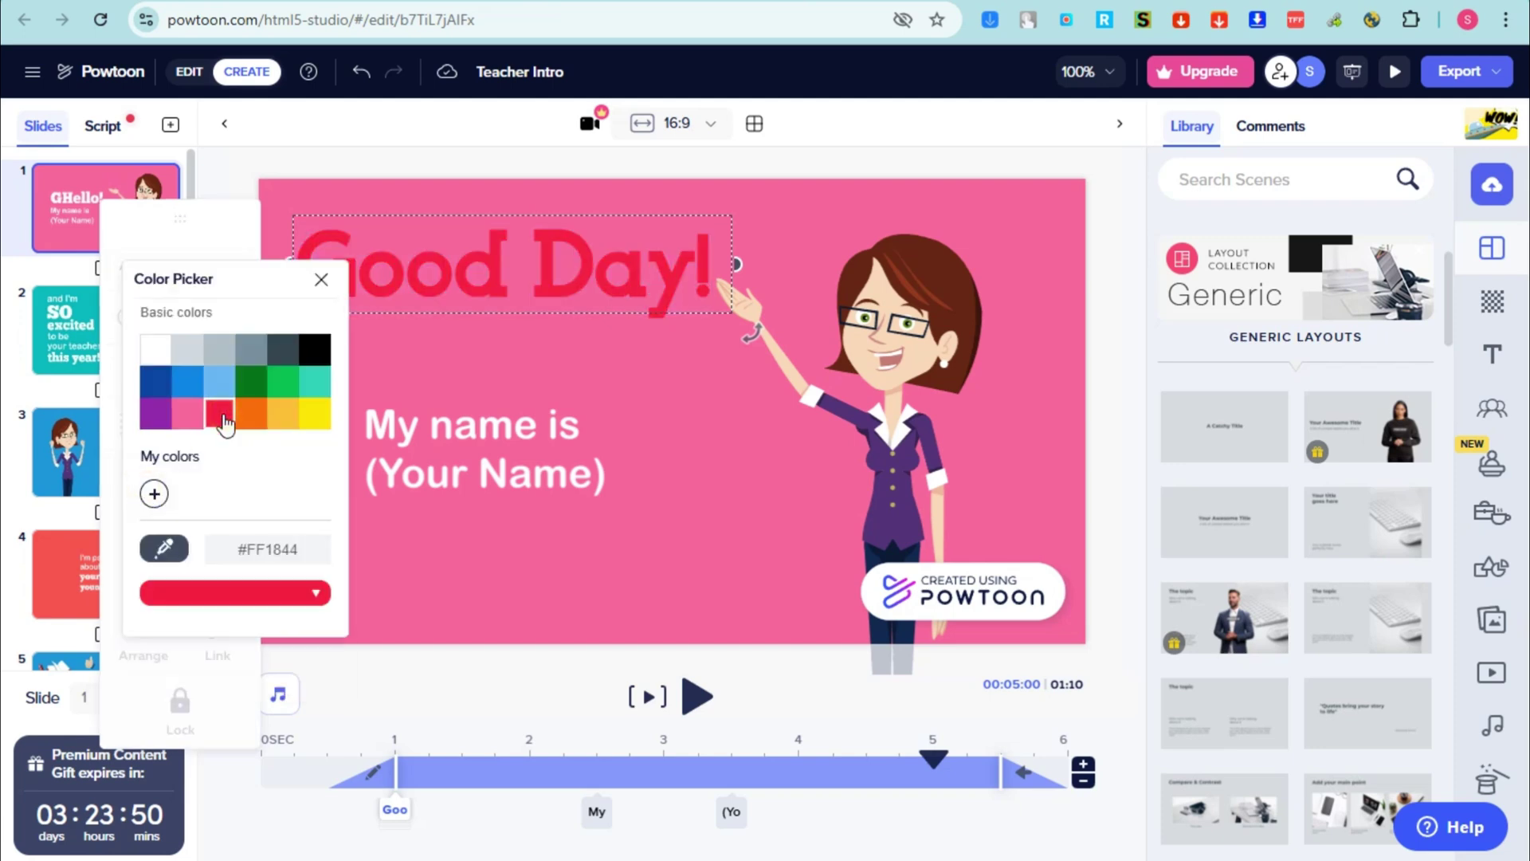
click(292, 419)
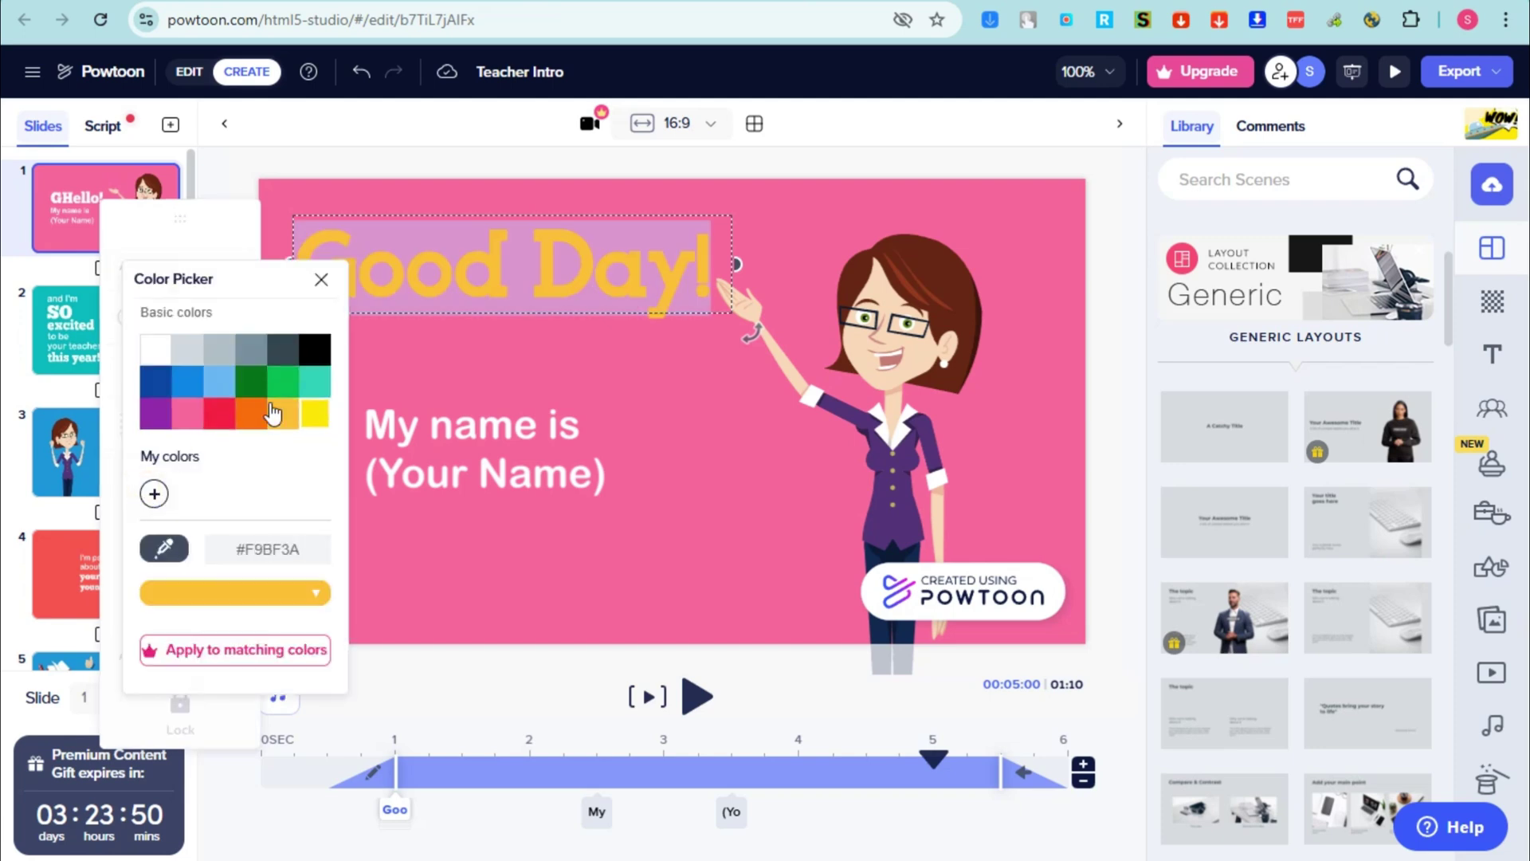
click(159, 352)
click(285, 415)
click(320, 280)
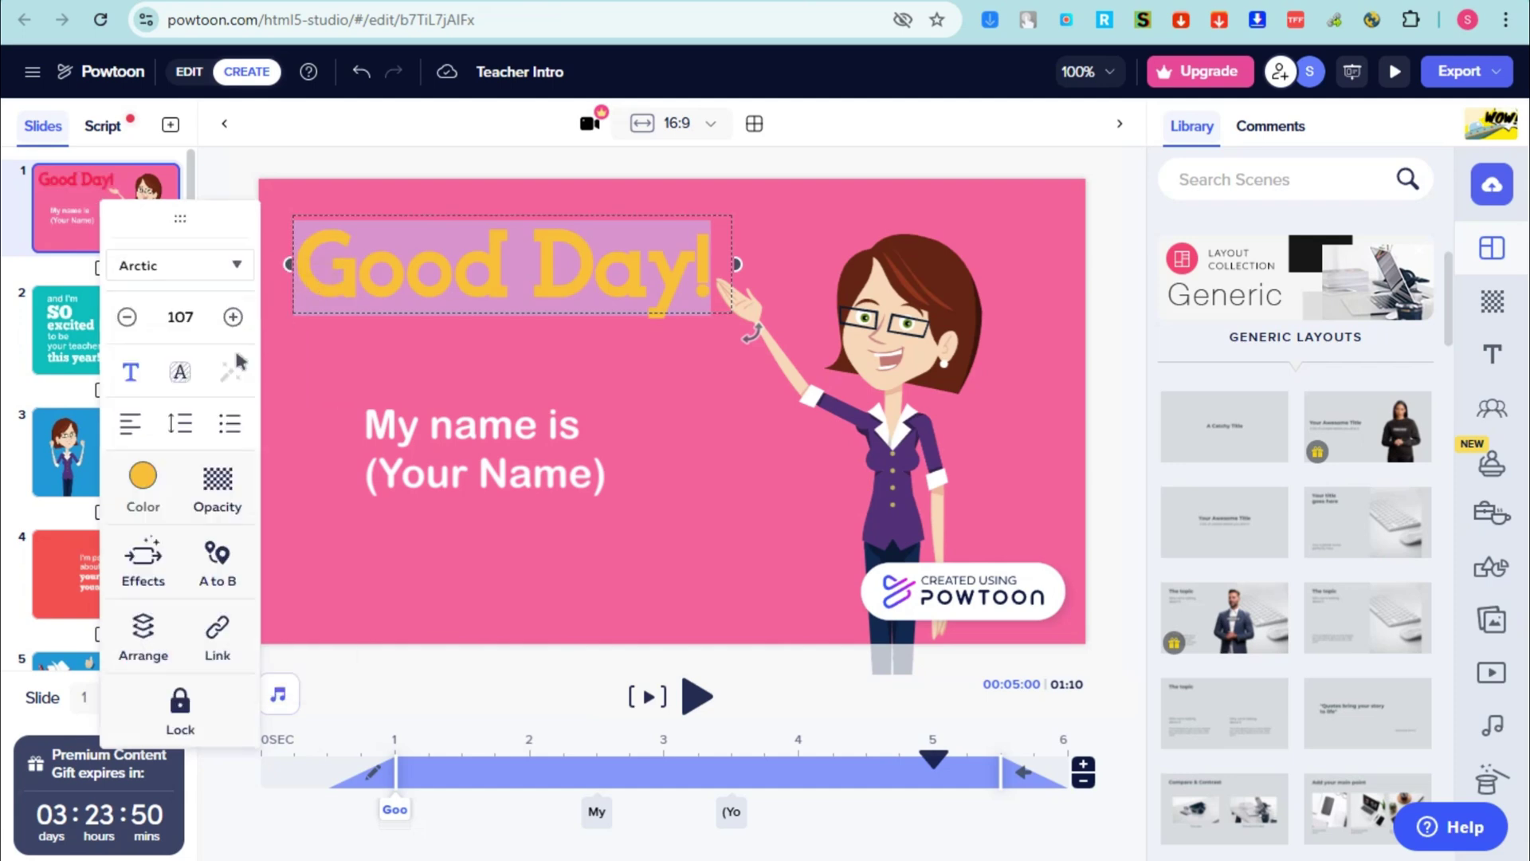
Step: Try a lower opacity on the "Good Day!" heading and restore it to 100%
click(215, 512)
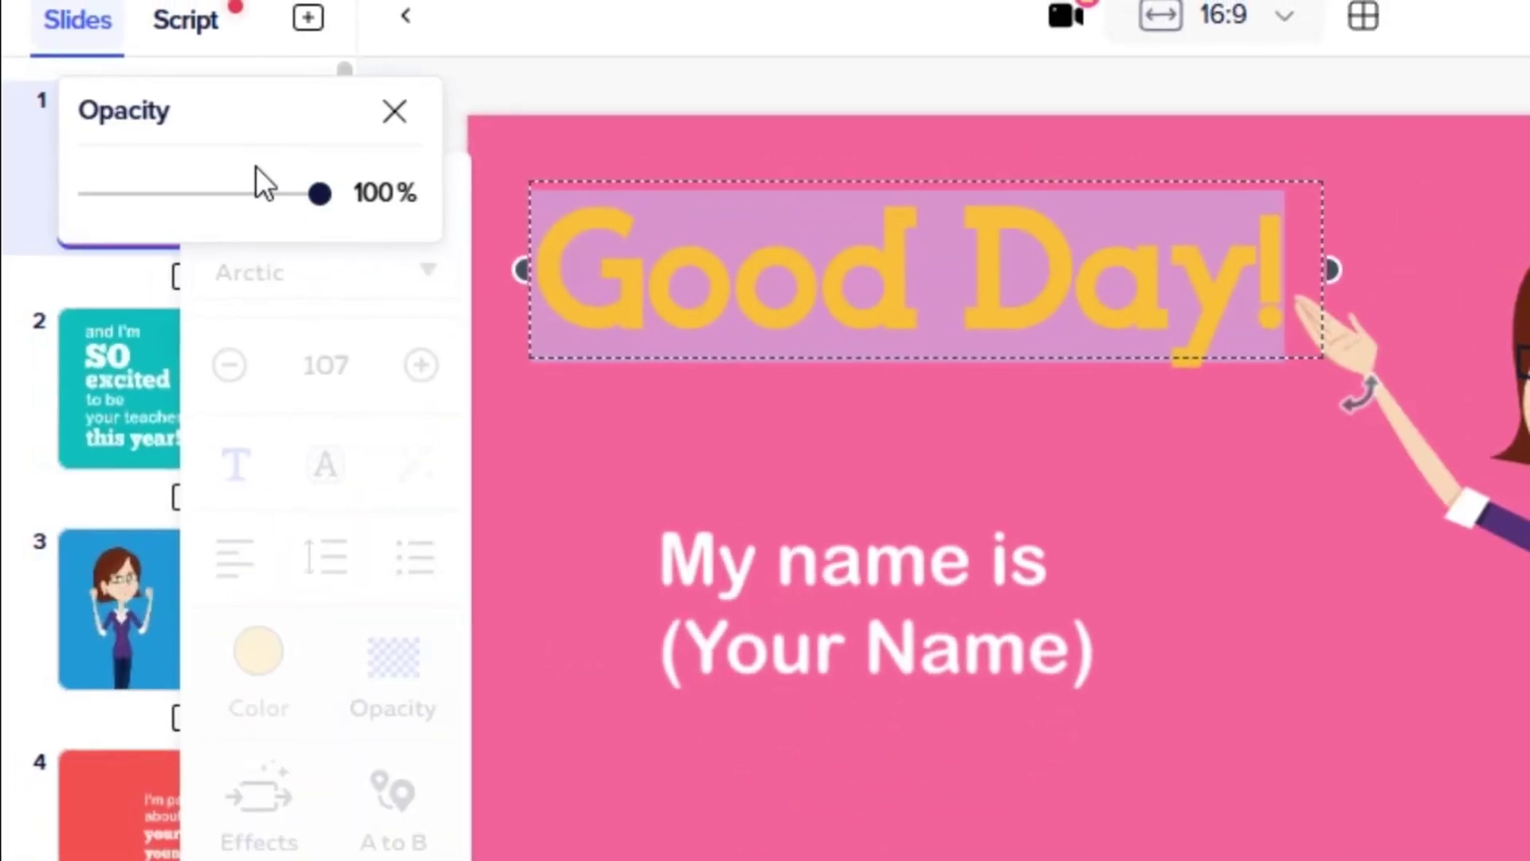
drag(176, 221, 169, 223)
drag(305, 200, 434, 207)
click(395, 111)
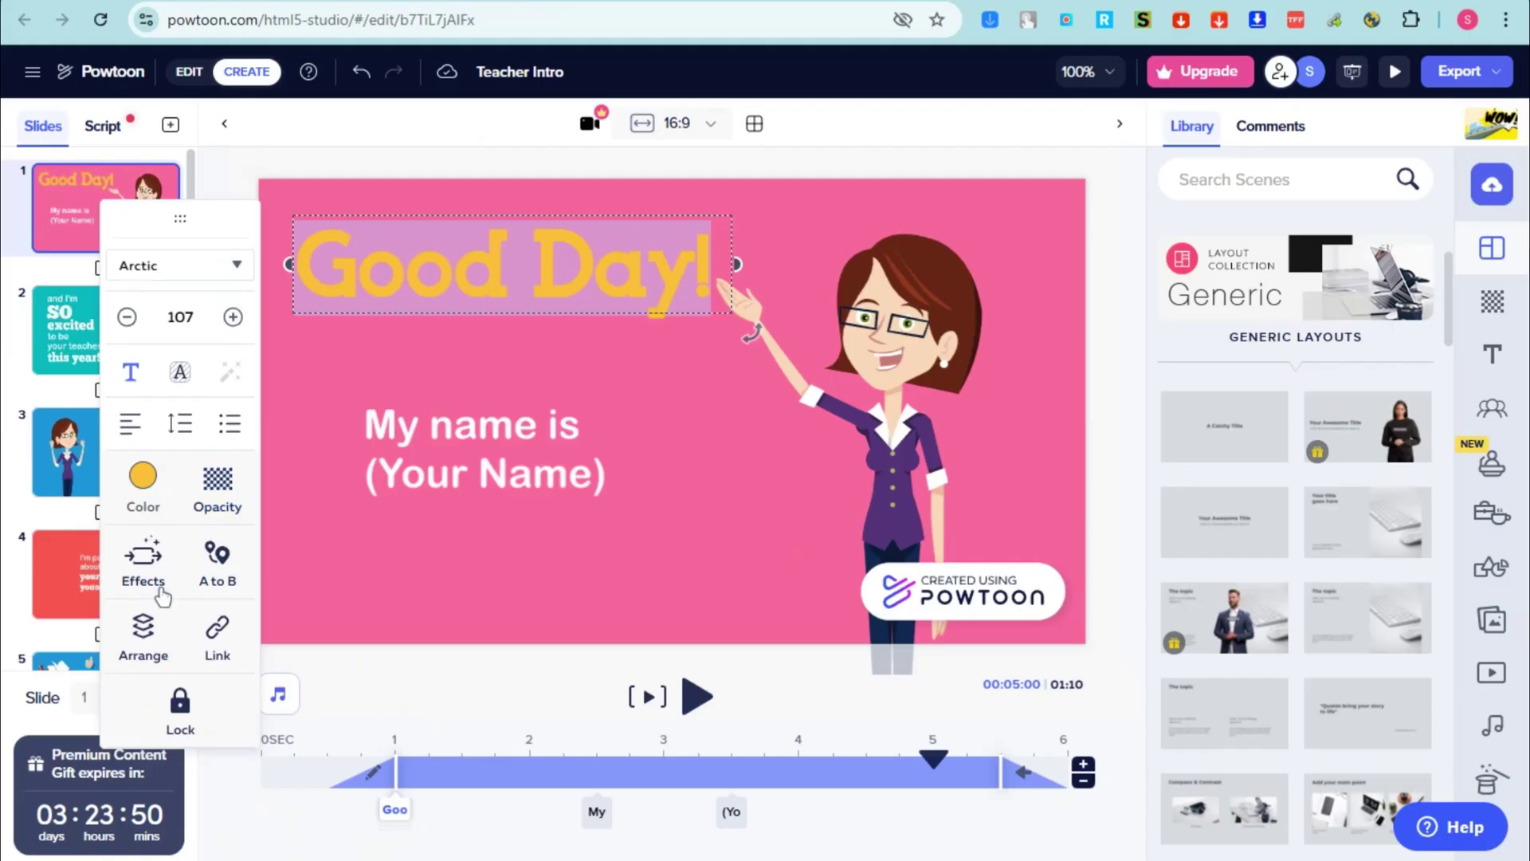
Step: Try the Wave enter effect on the "Good Day!" heading, choose the Slide text effect instead, and set its exit effect to slide Down
click(161, 592)
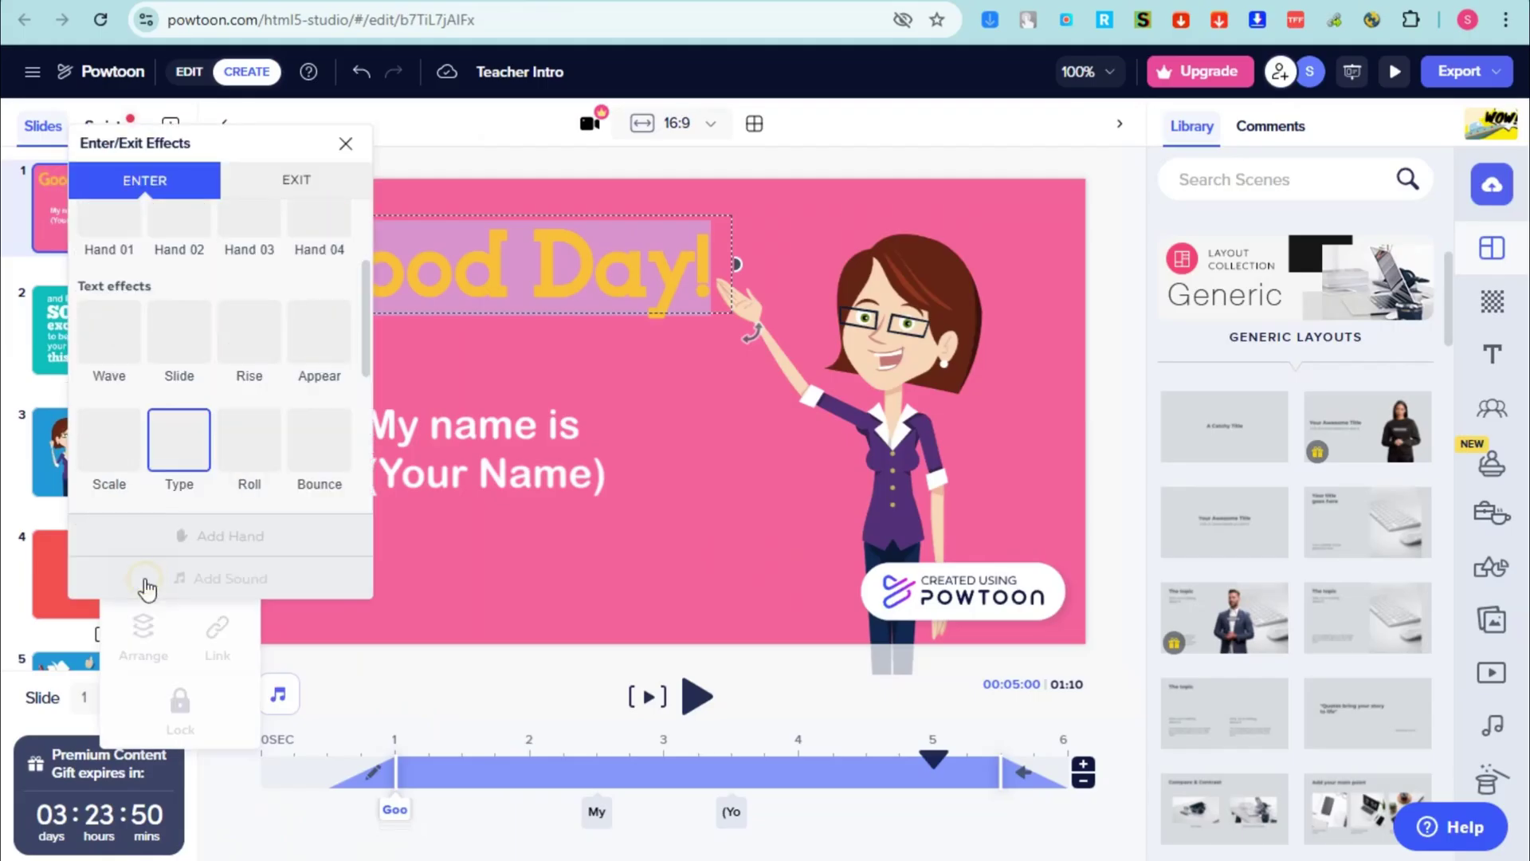
click(88, 350)
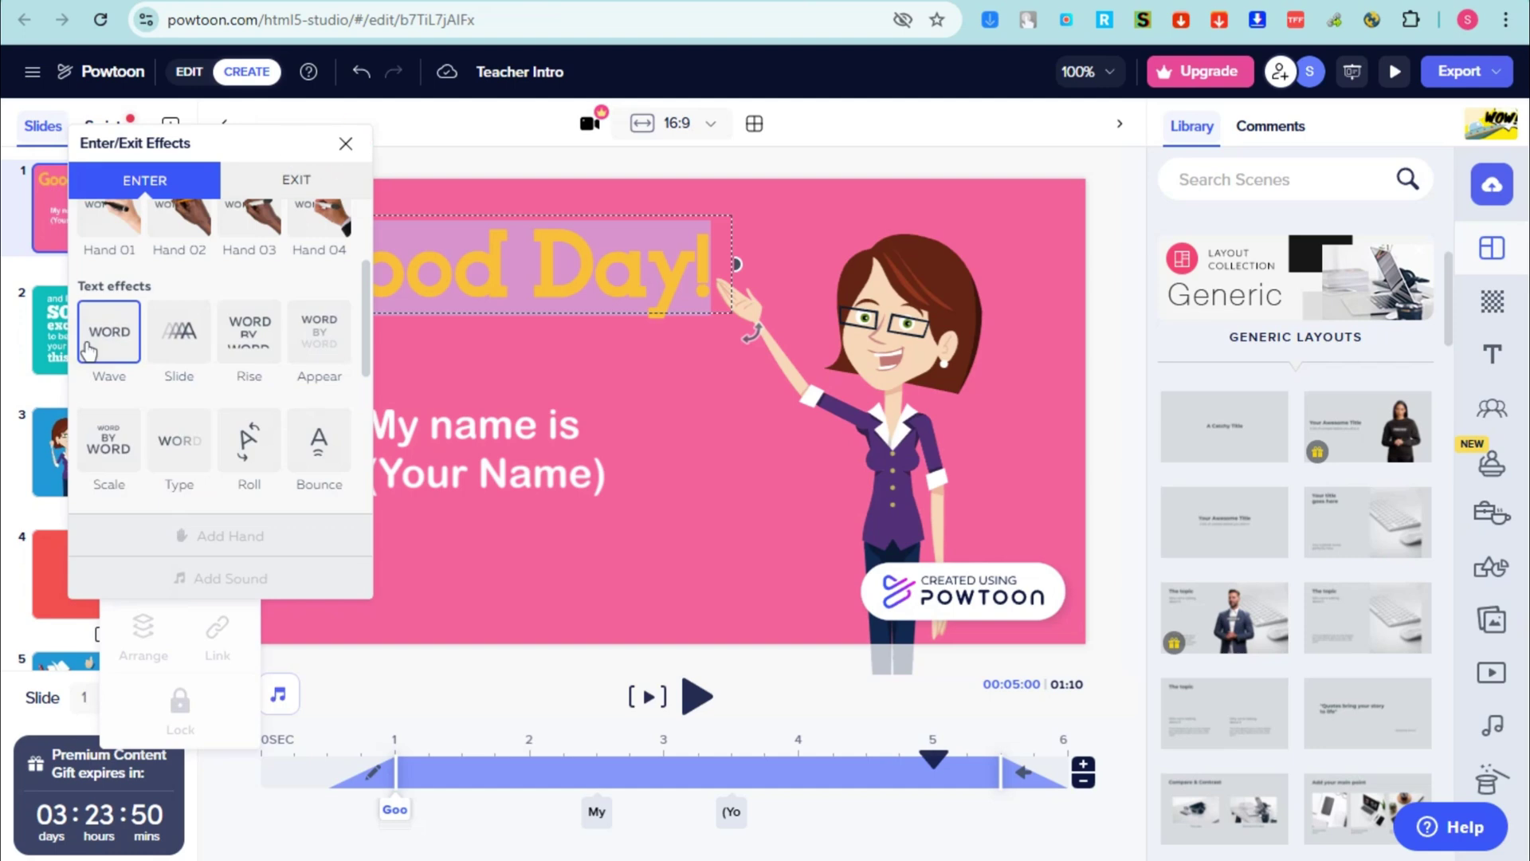
click(188, 342)
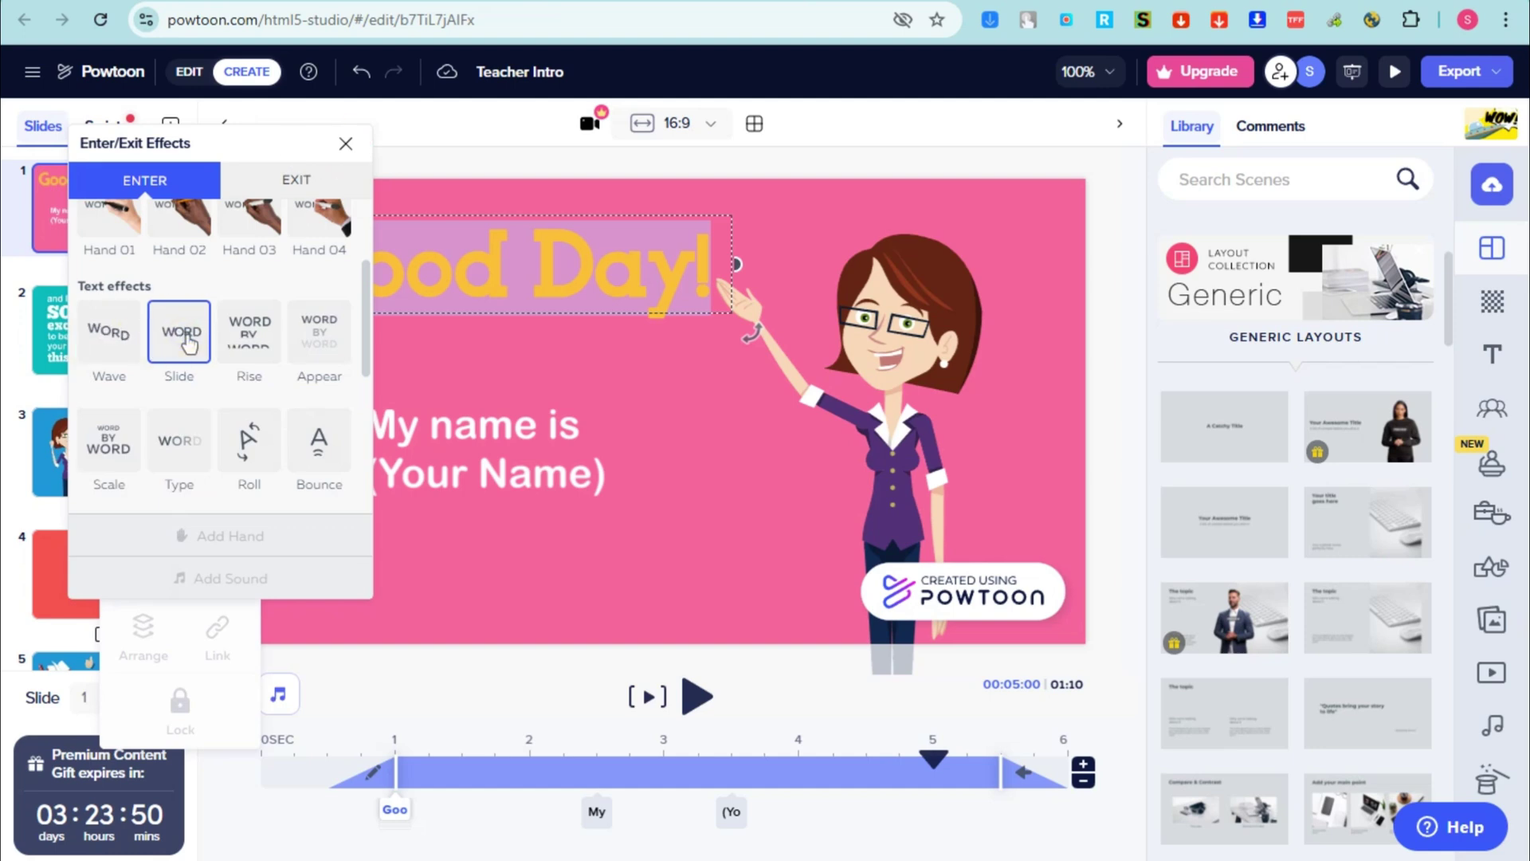
click(292, 182)
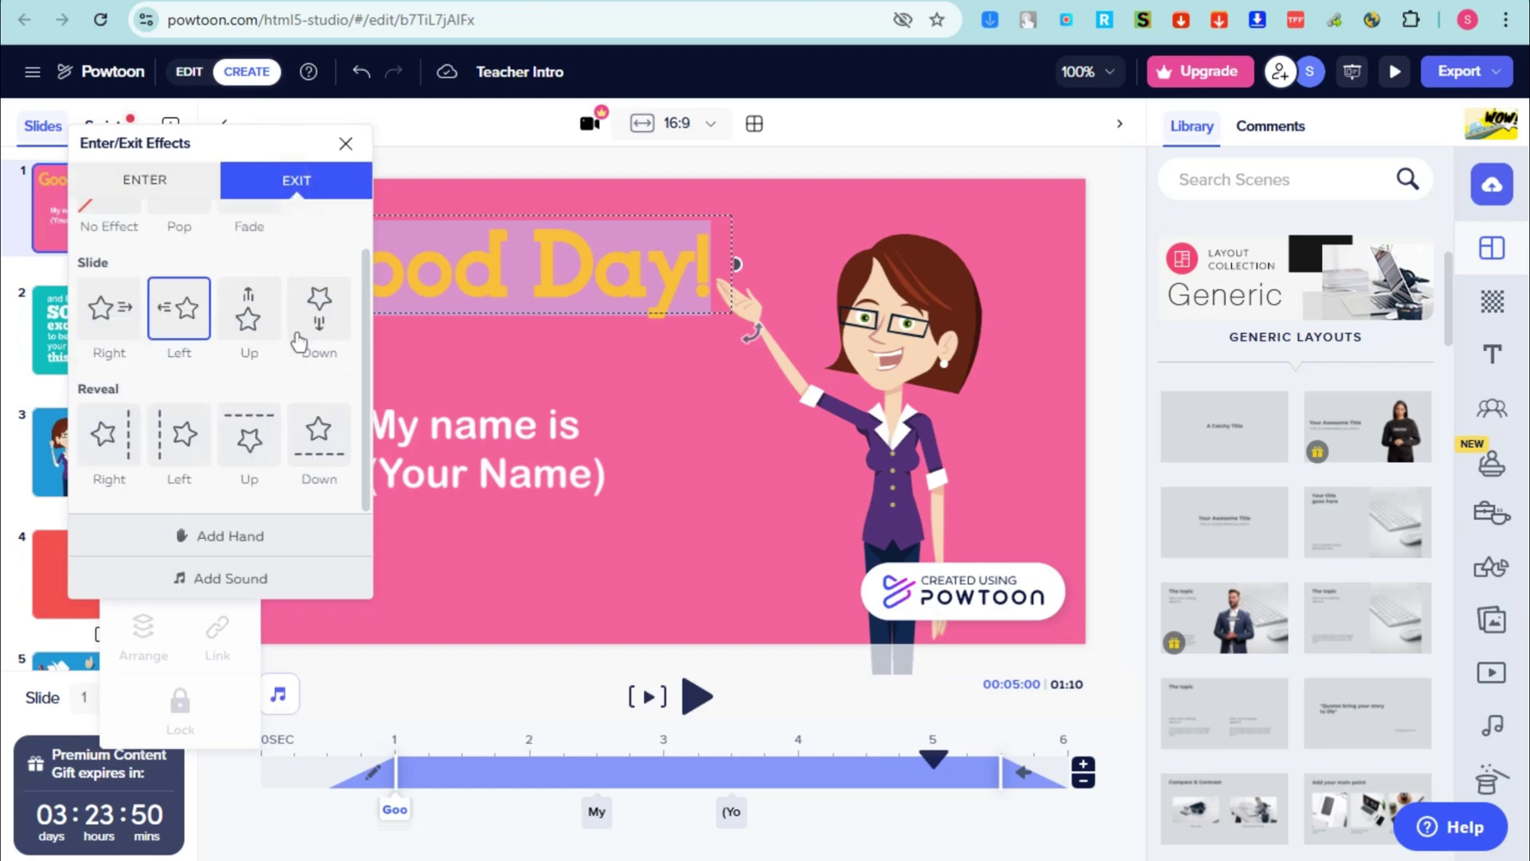
click(316, 341)
click(345, 143)
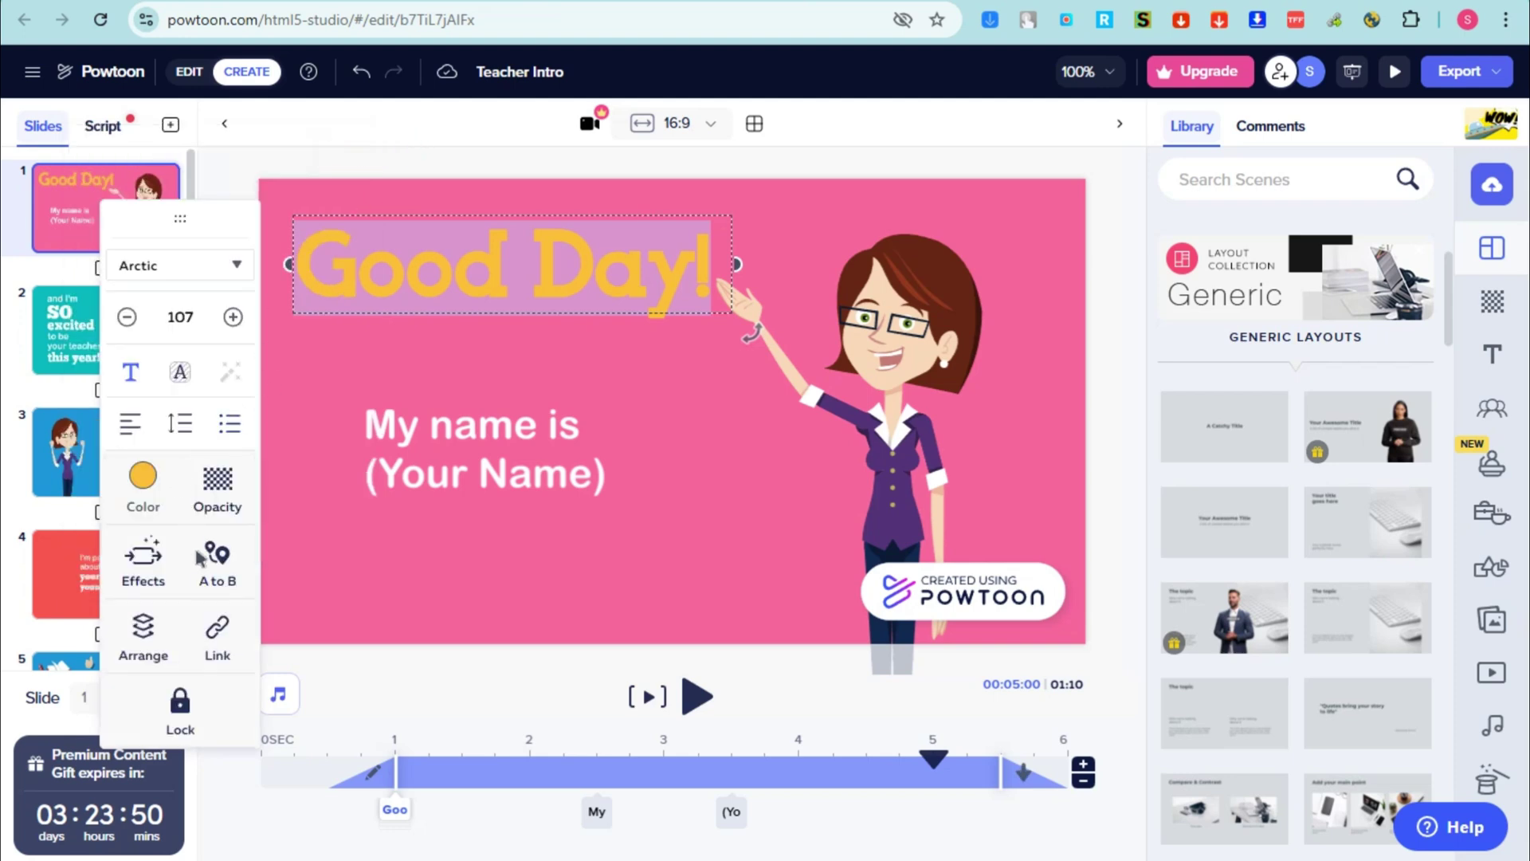
Step: Check the layer arrangement options for the "Good Day!" heading and leave its text editing
click(154, 657)
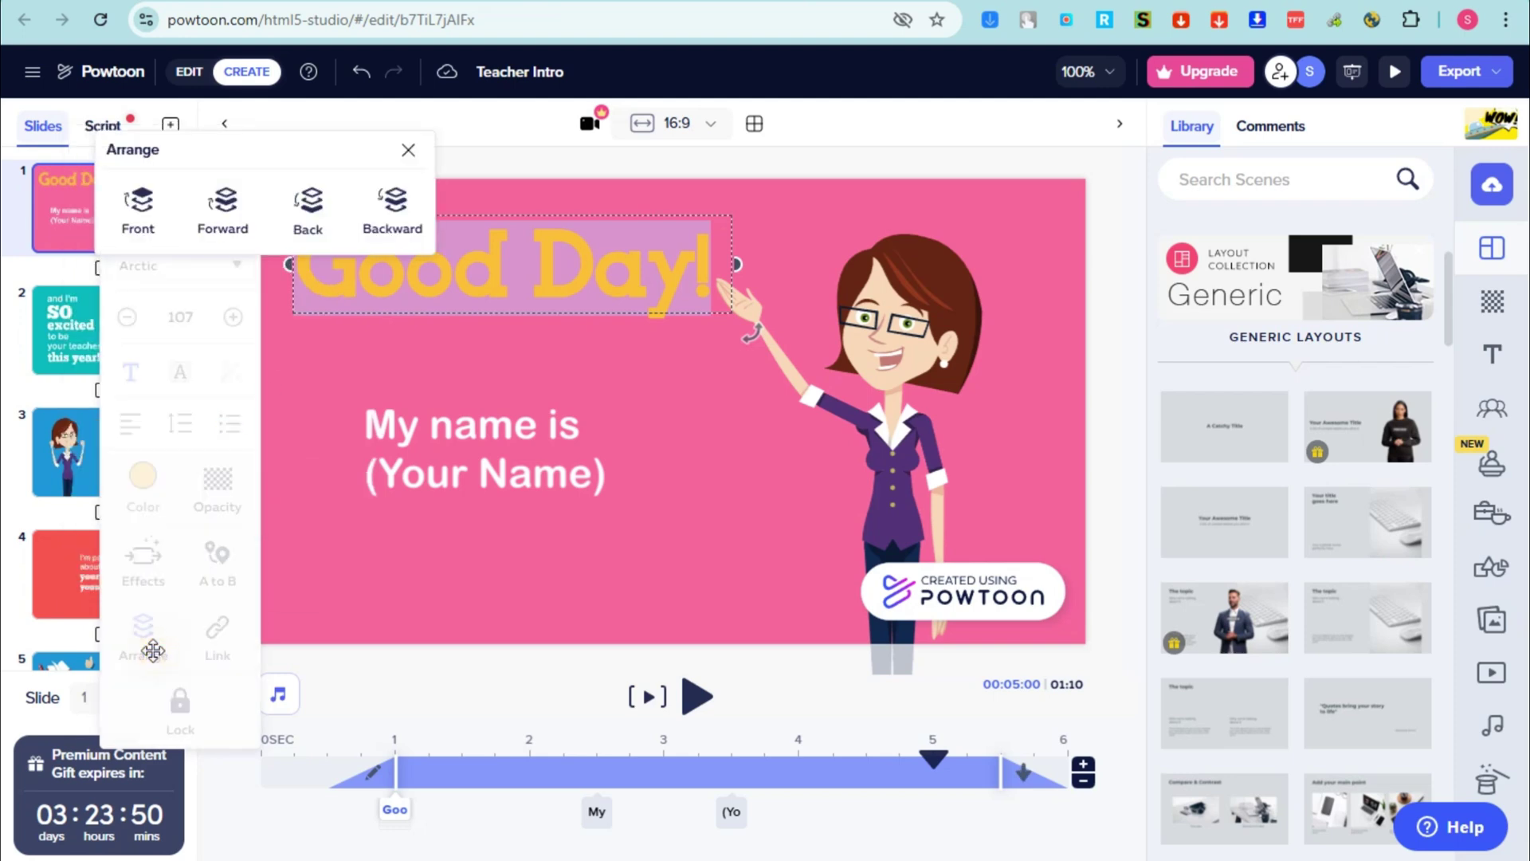
click(410, 150)
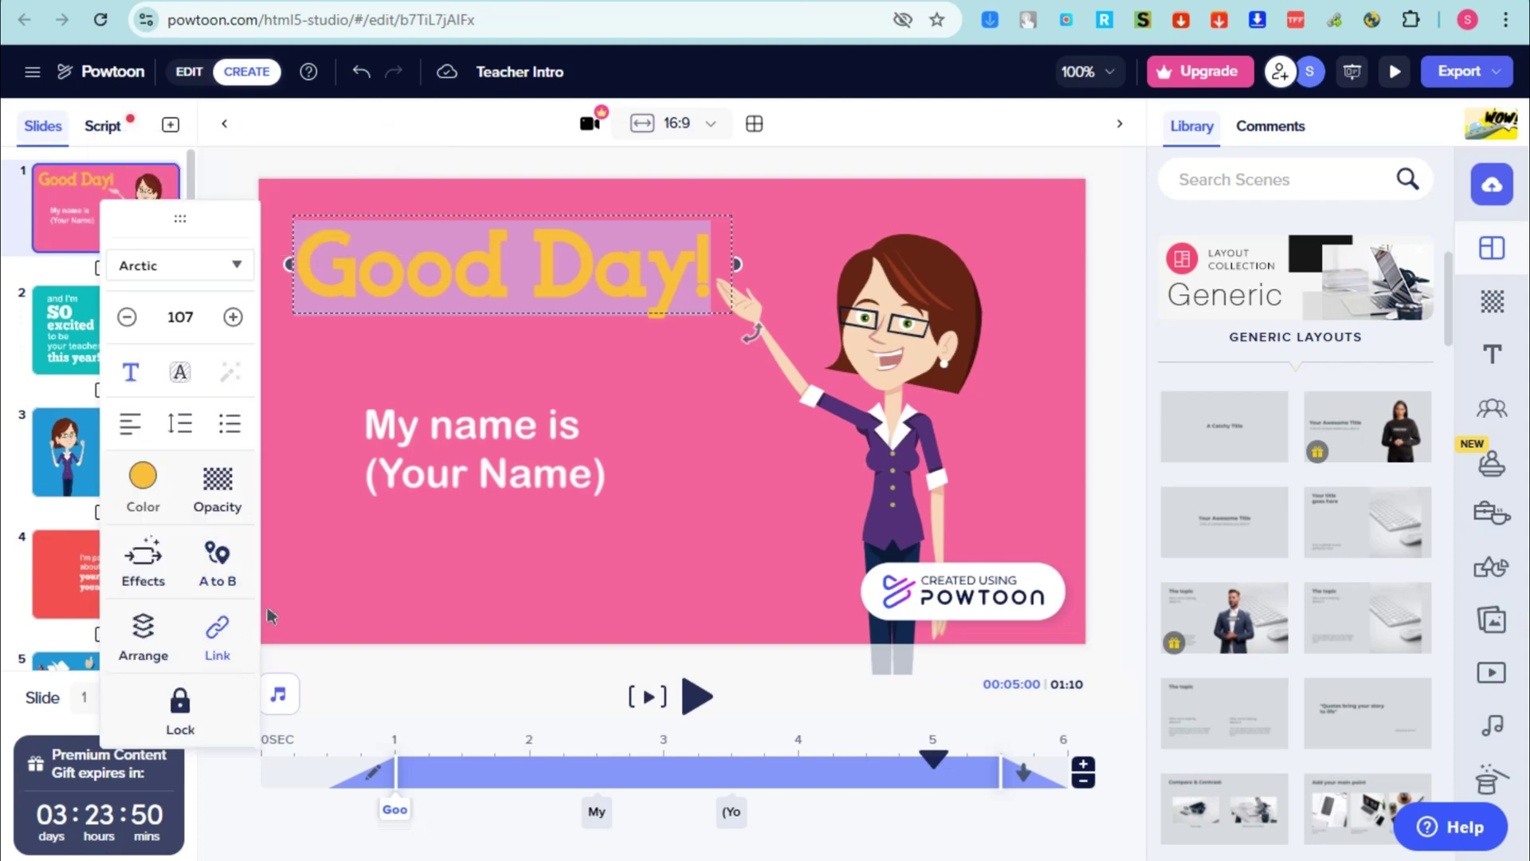
click(345, 544)
Step: Move the "My name is" line up, closer to the "Good Day!" heading
drag(454, 434, 454, 383)
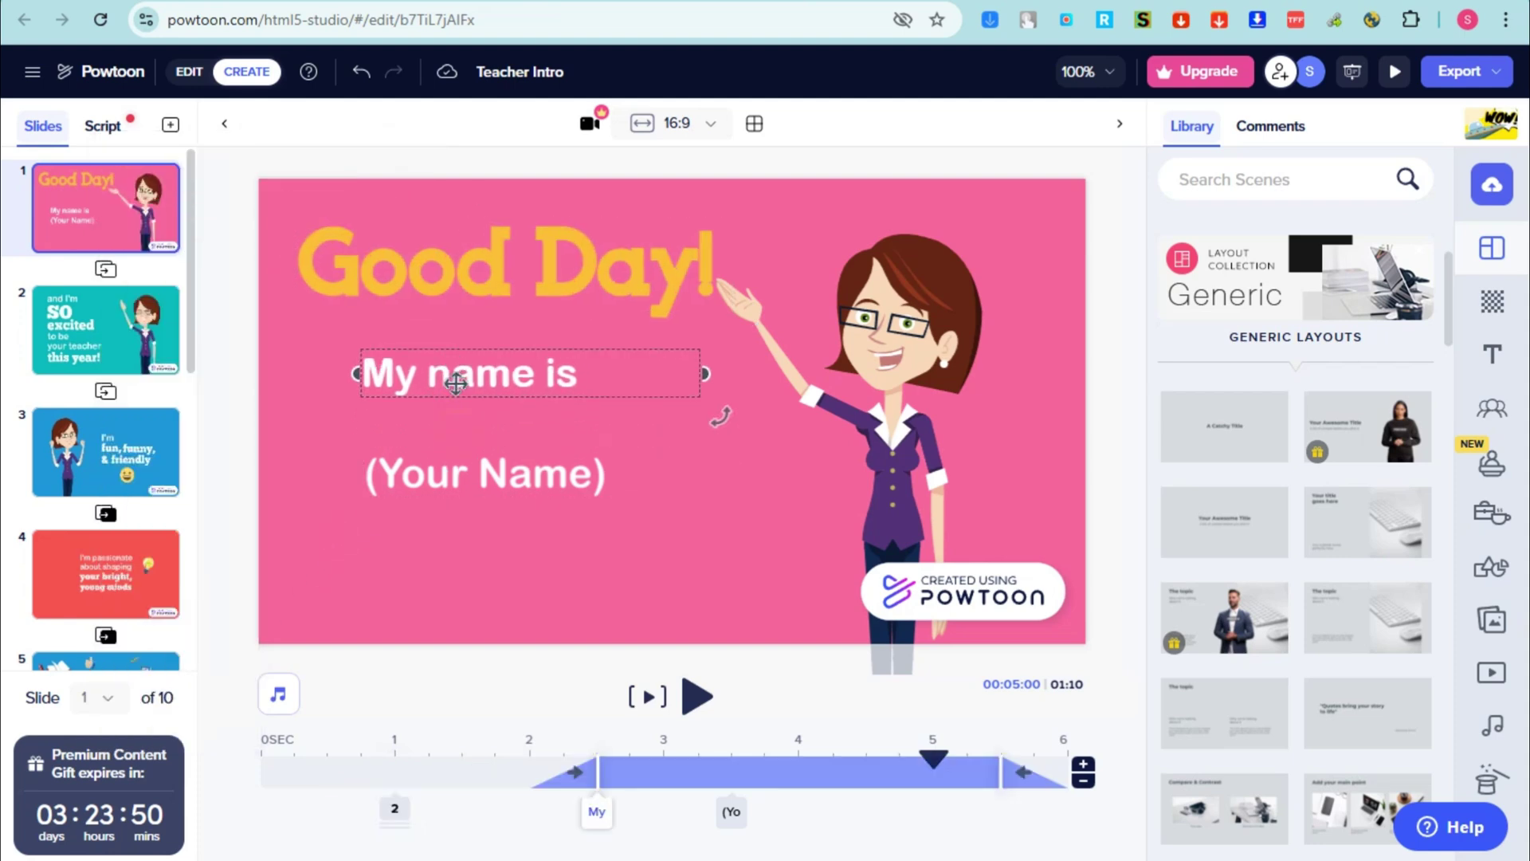
click(332, 348)
click(411, 354)
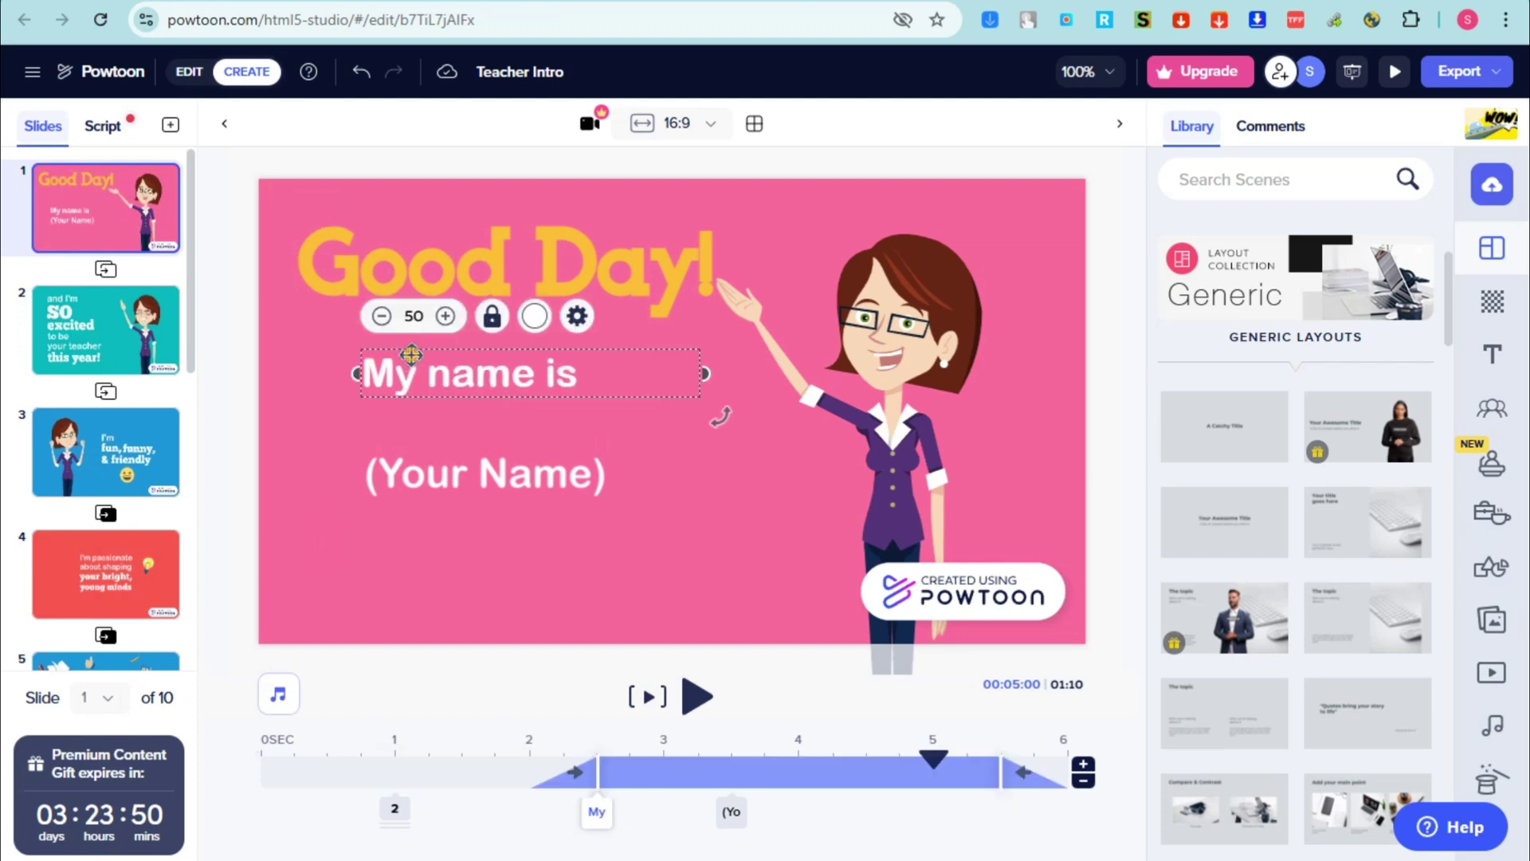
Step: Increase the font size of the "My name is" line to 66
double_click(455, 375)
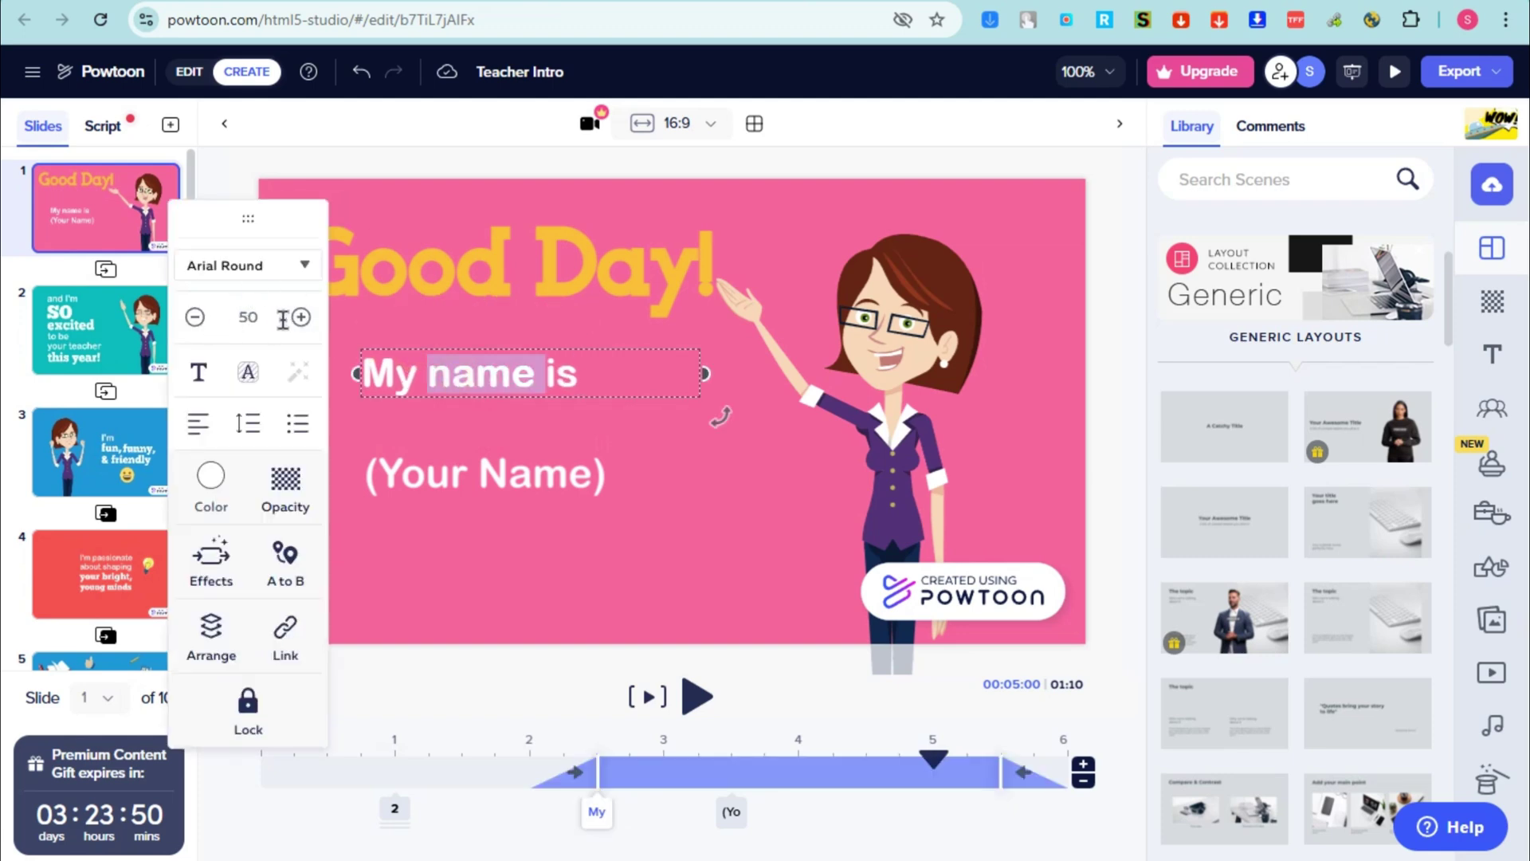
click(301, 318)
click(302, 317)
click(302, 317)
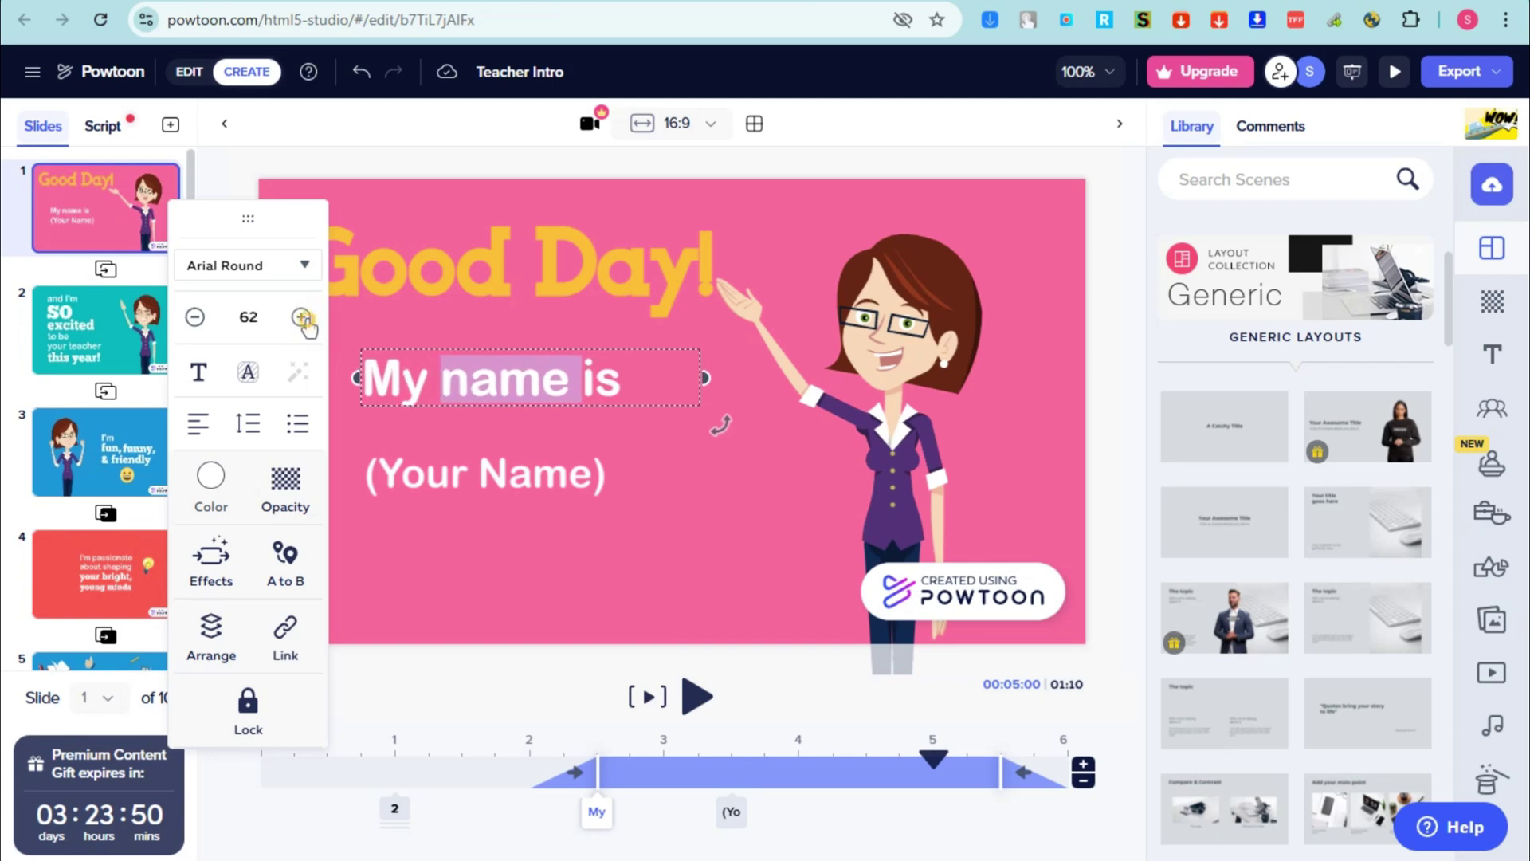
click(301, 317)
click(301, 317)
Step: Color only the word "name" in the "My name is" line golden yellow and finish editing the line
click(210, 478)
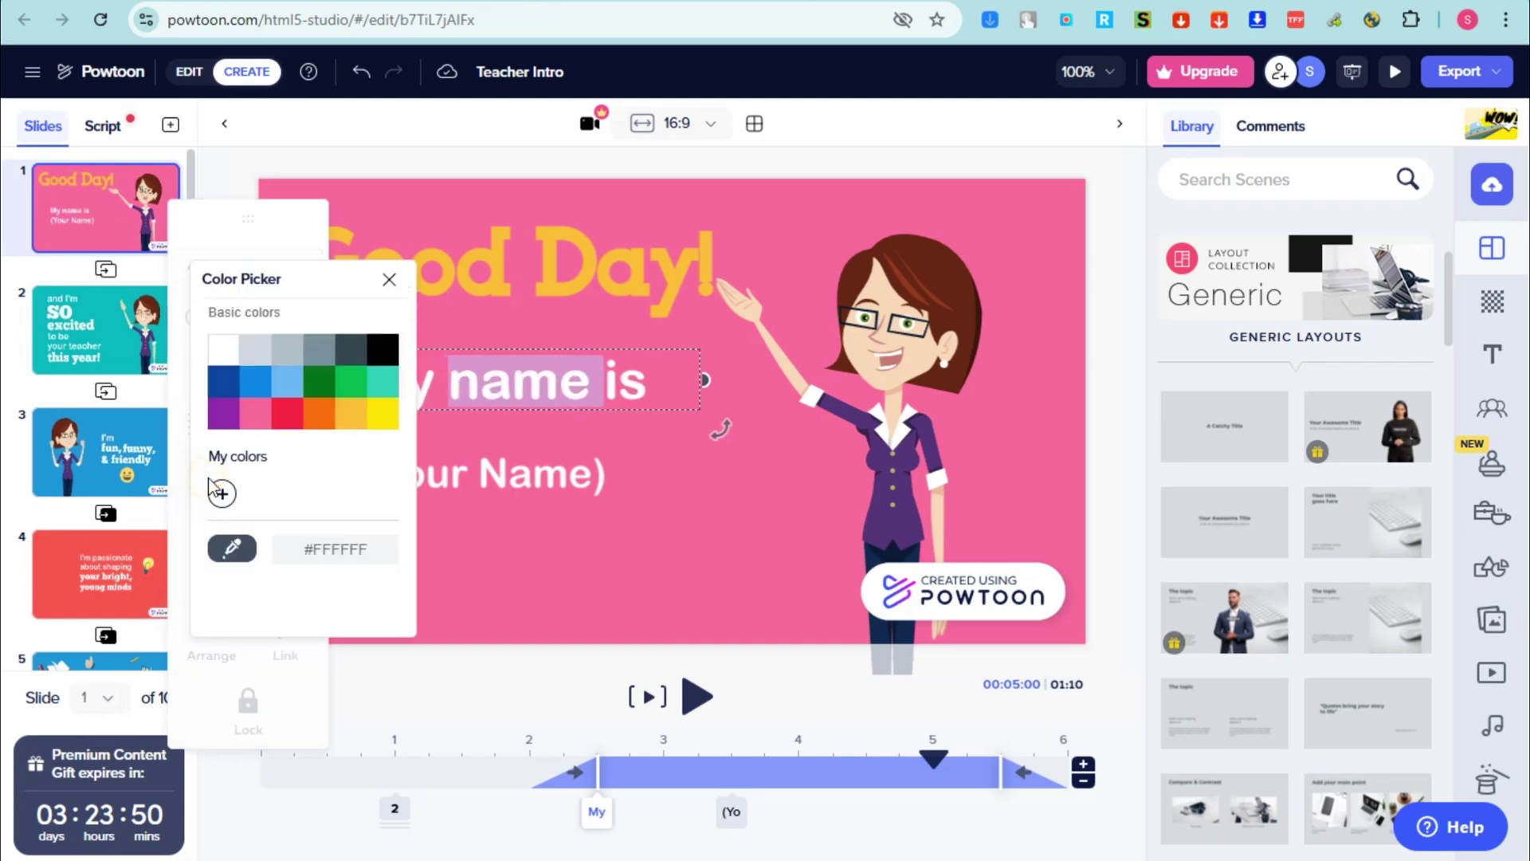
click(347, 414)
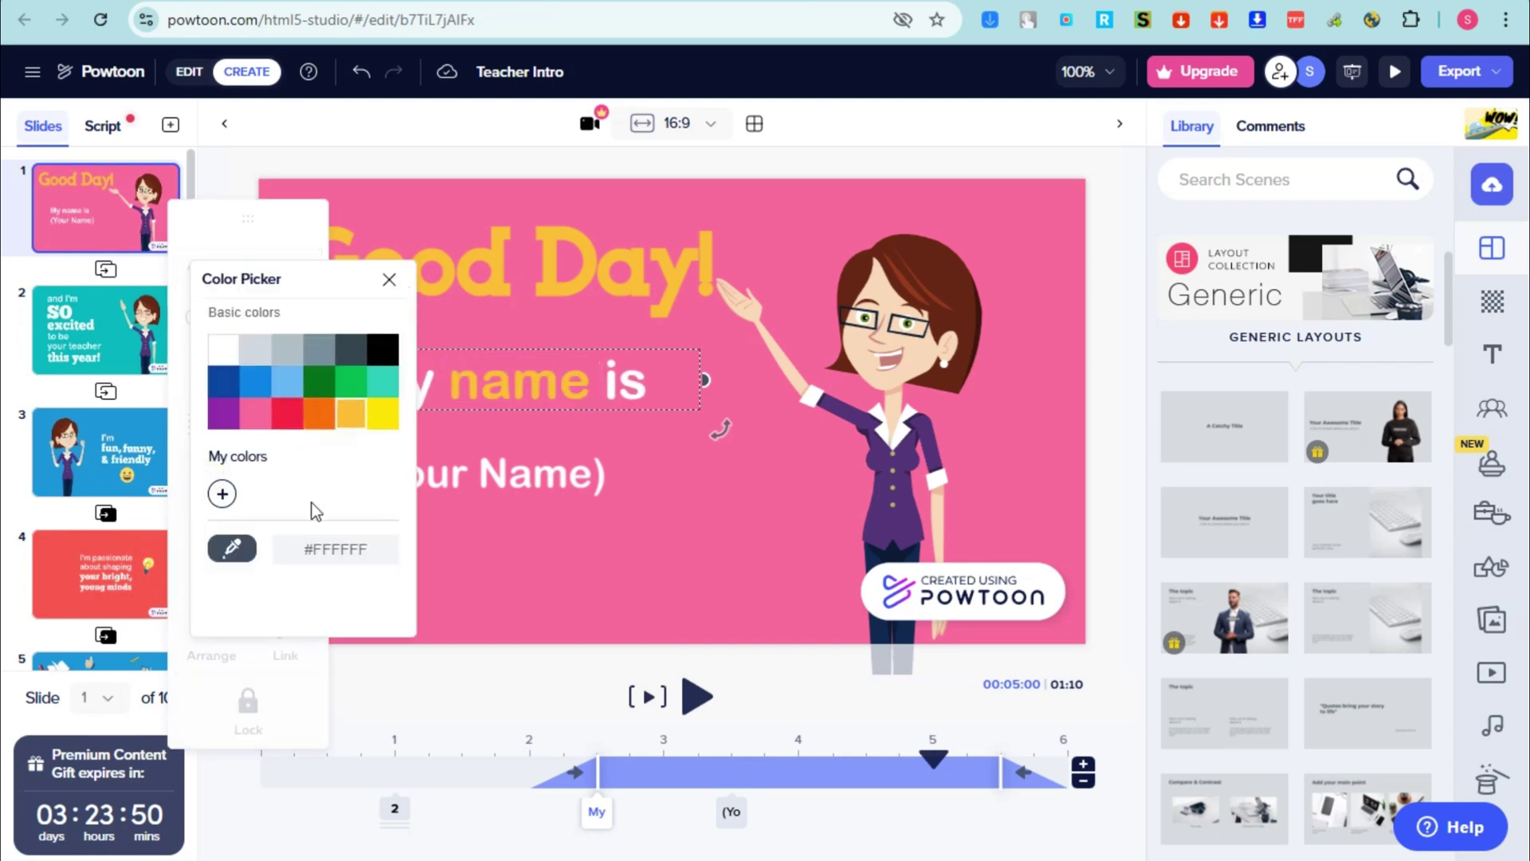
click(630, 385)
double_click(611, 385)
click(681, 484)
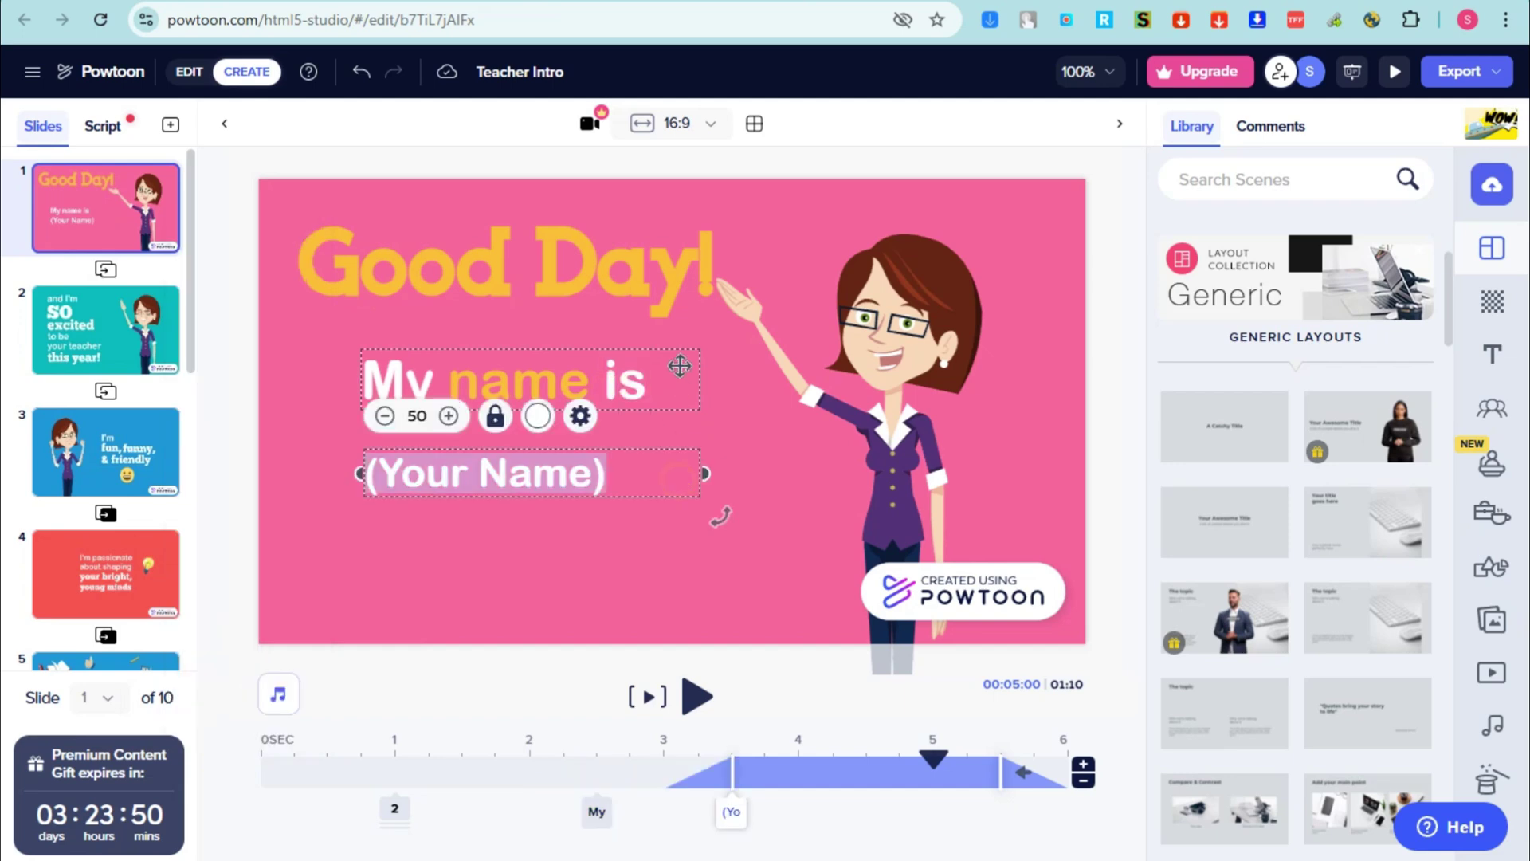
Step: Move the "My name is" line directly beneath the heading and bring the "(Your Name)" placeholder up below it
click(650, 366)
drag(651, 367, 656, 329)
drag(547, 470, 443, 443)
Step: Replace the "(Your Name)" placeholder text with the teacher's first name in capital letters
double_click(562, 445)
mouse_move(331, 436)
click(425, 437)
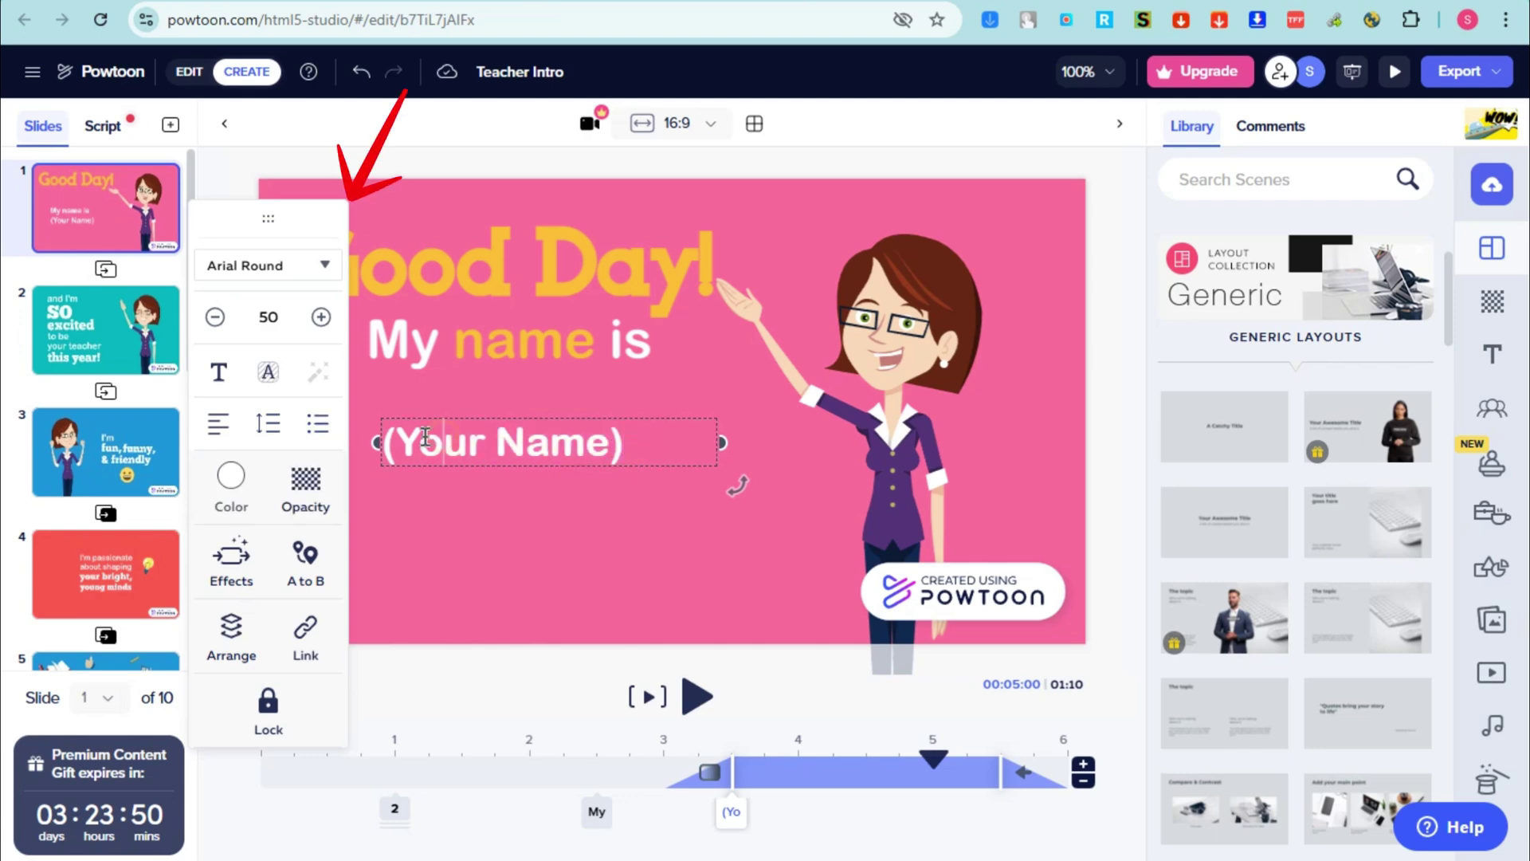
key(ctrl+a)
text(AND)
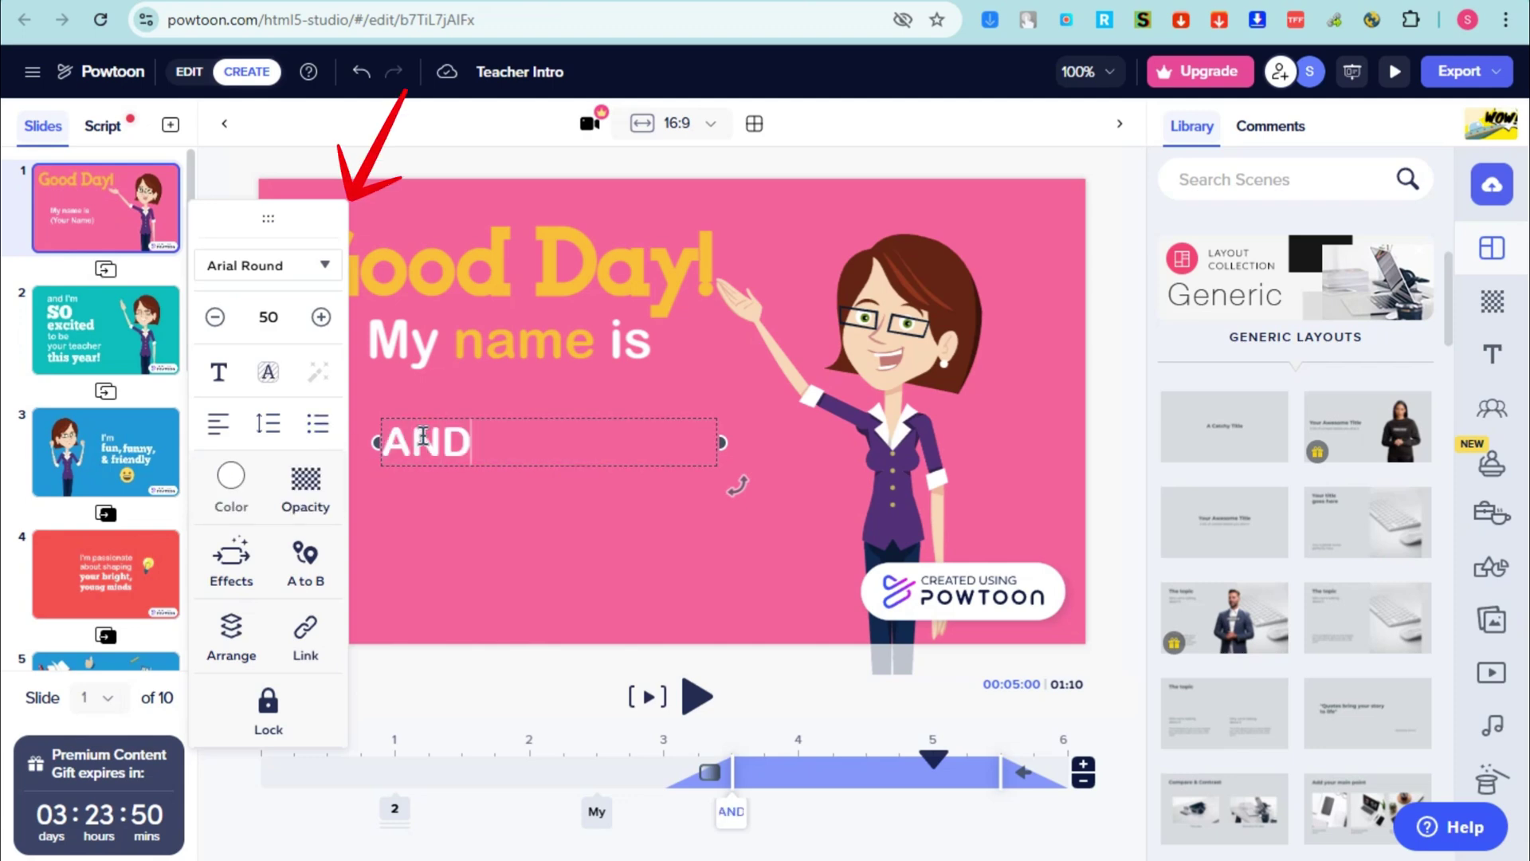
text(REA)
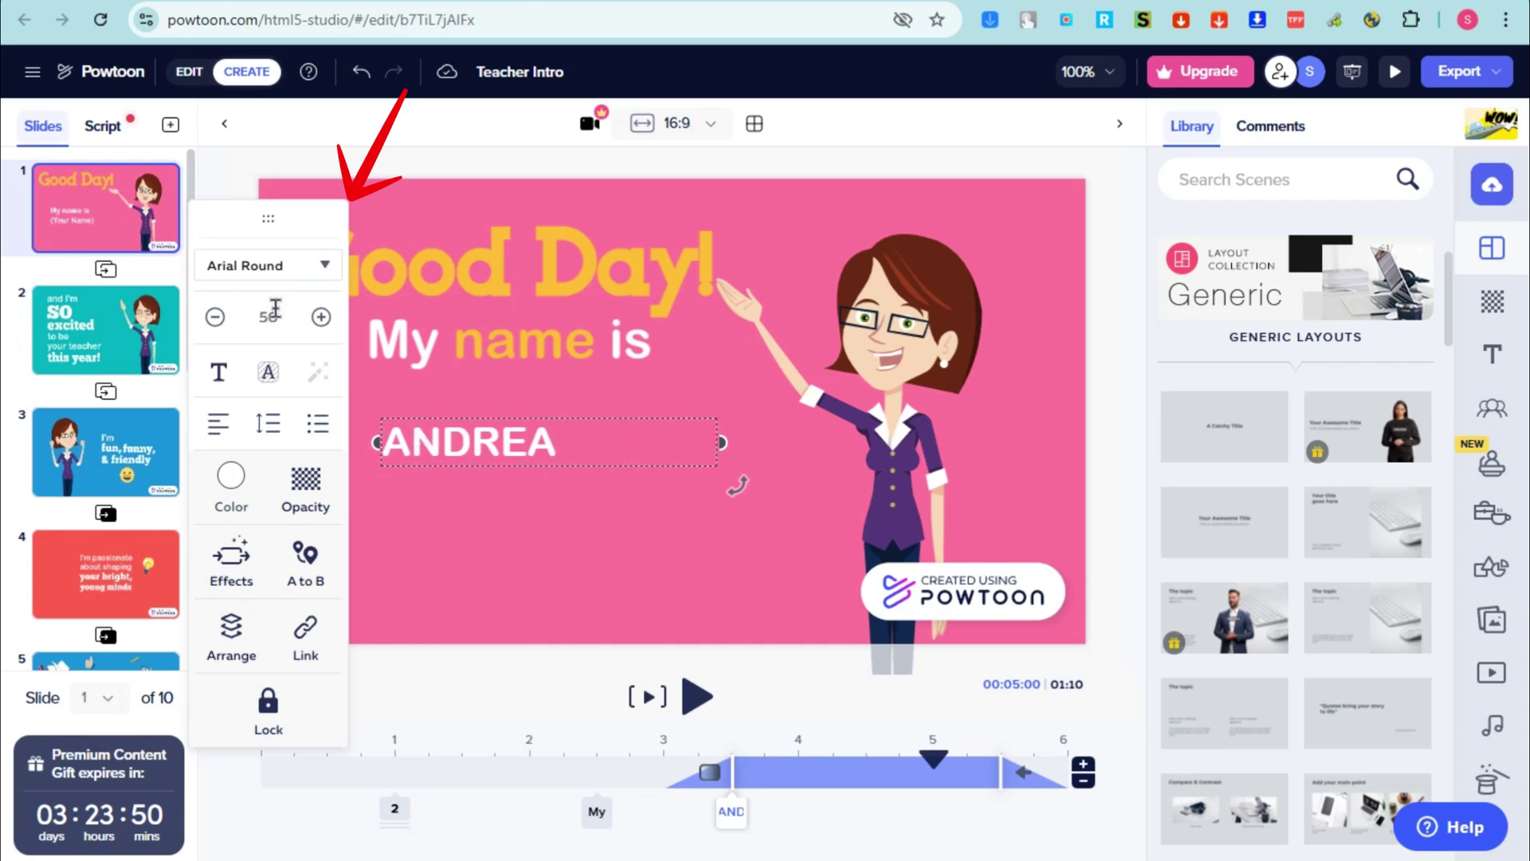
Step: Increase the font size of the teacher's name to 73
click(321, 316)
click(321, 316)
click(321, 316)
click(321, 316)
click(321, 316)
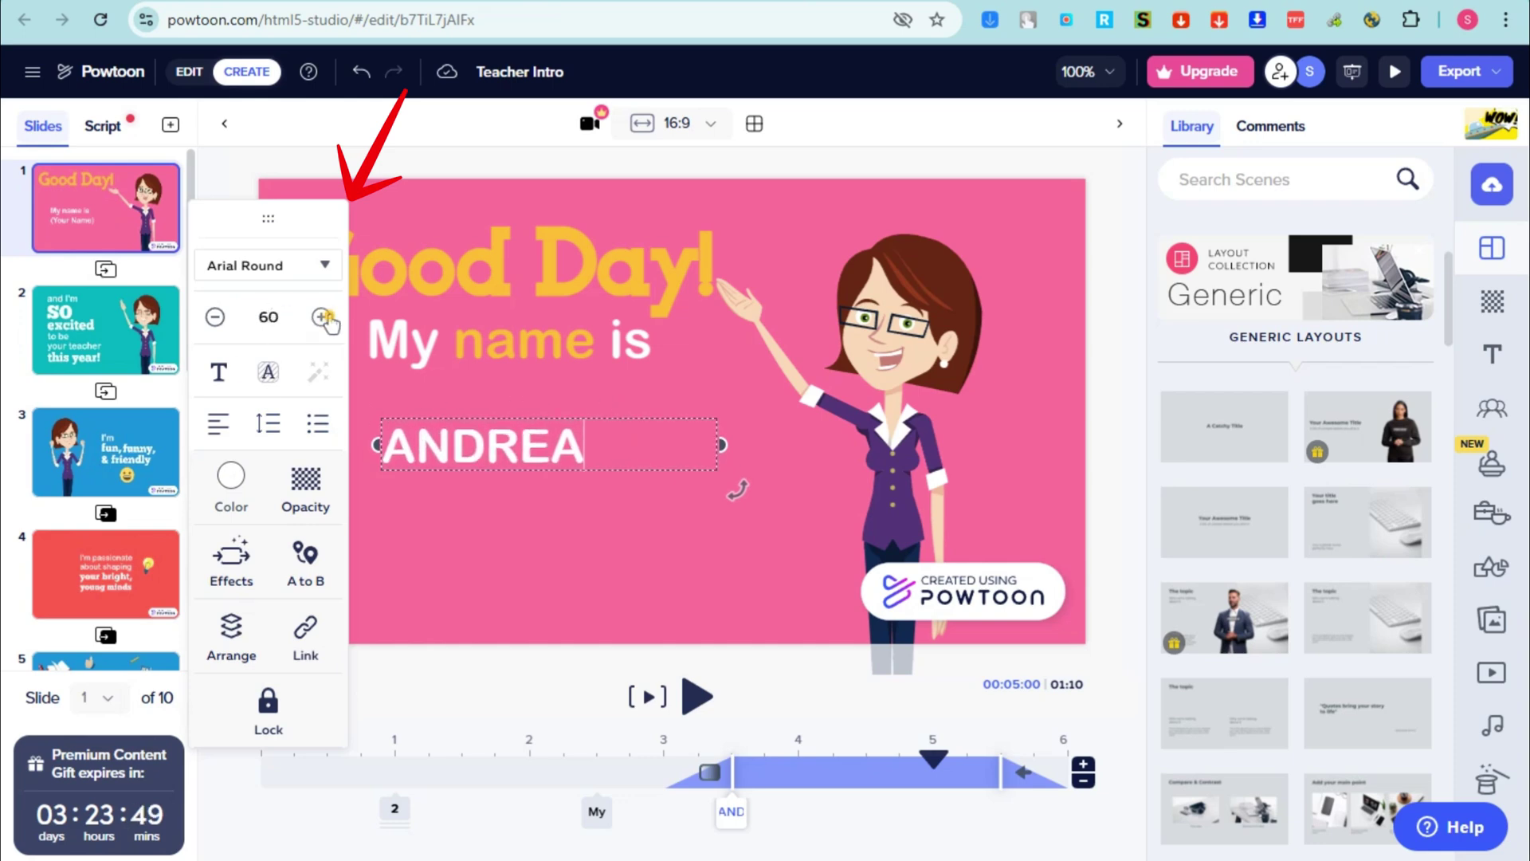
click(321, 317)
click(321, 316)
click(322, 316)
click(321, 317)
click(321, 316)
click(321, 317)
click(322, 317)
click(321, 317)
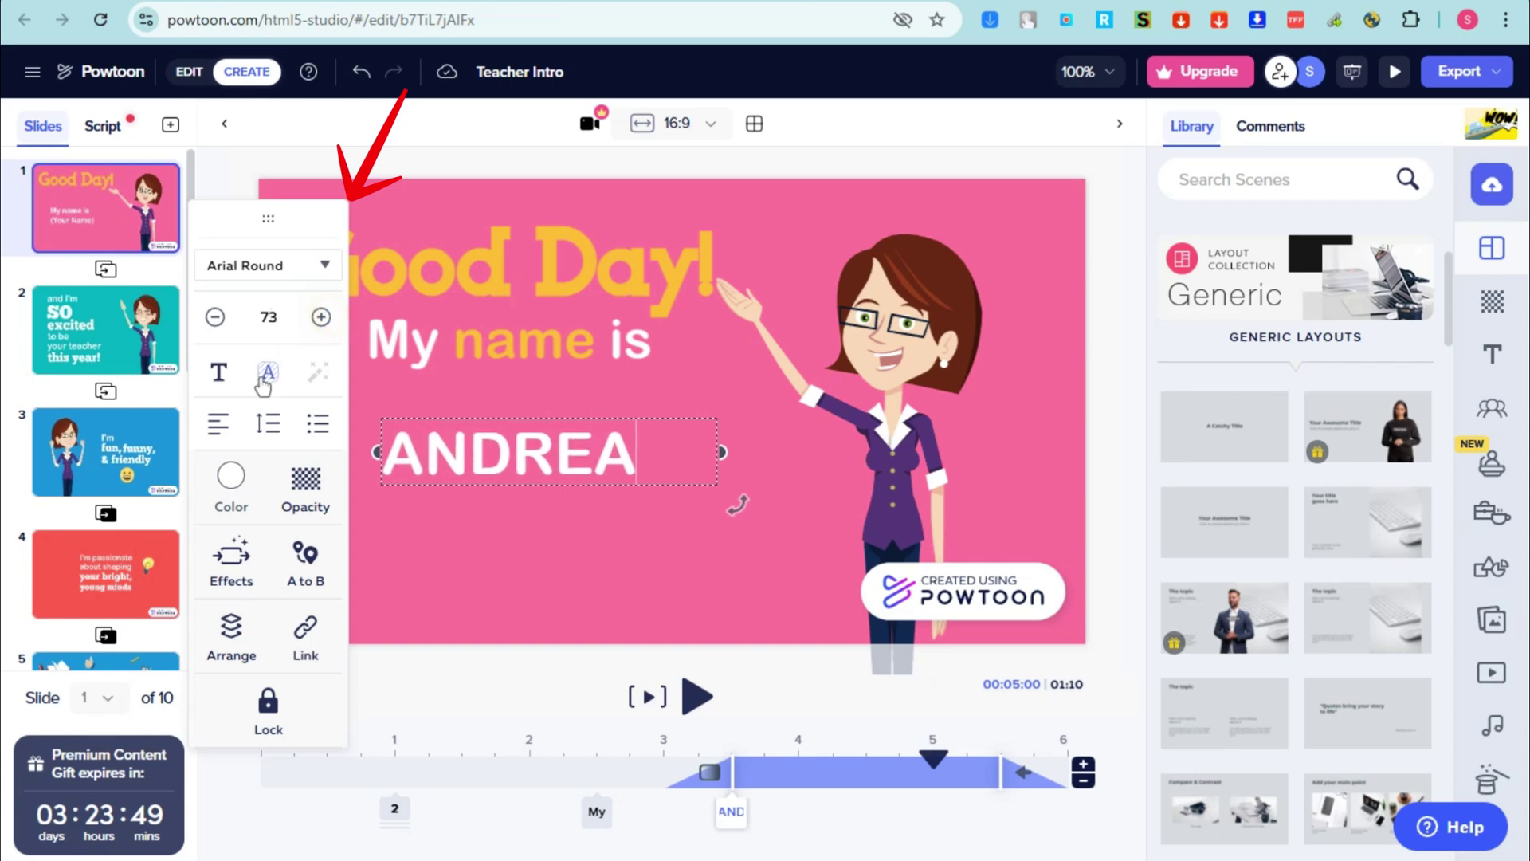
Step: Try pink and black on the teacher's name and settle on red (#FF1844)
click(234, 475)
click(275, 413)
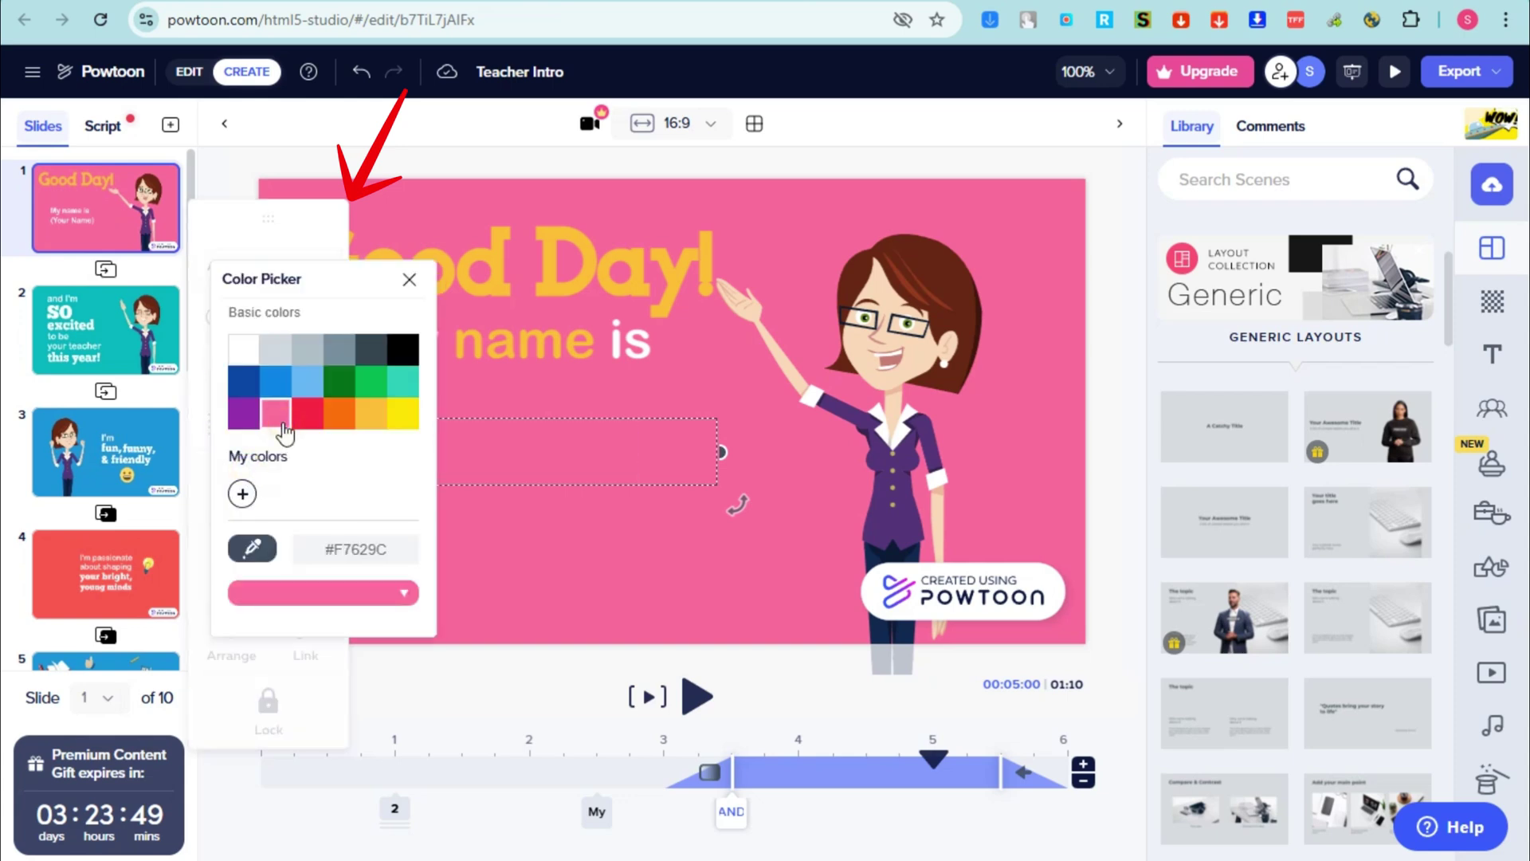
click(400, 350)
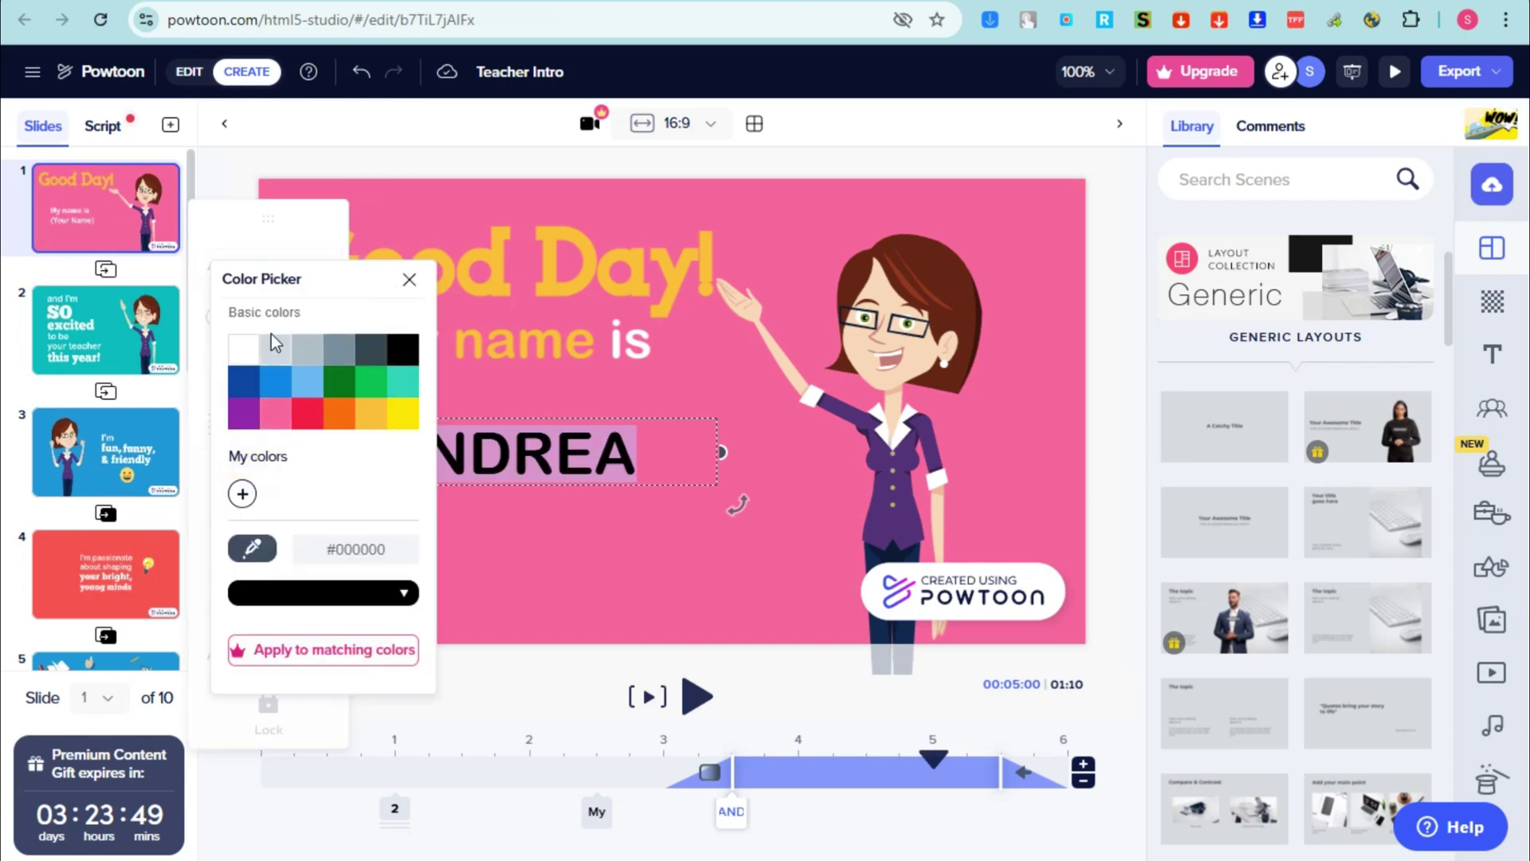
click(309, 413)
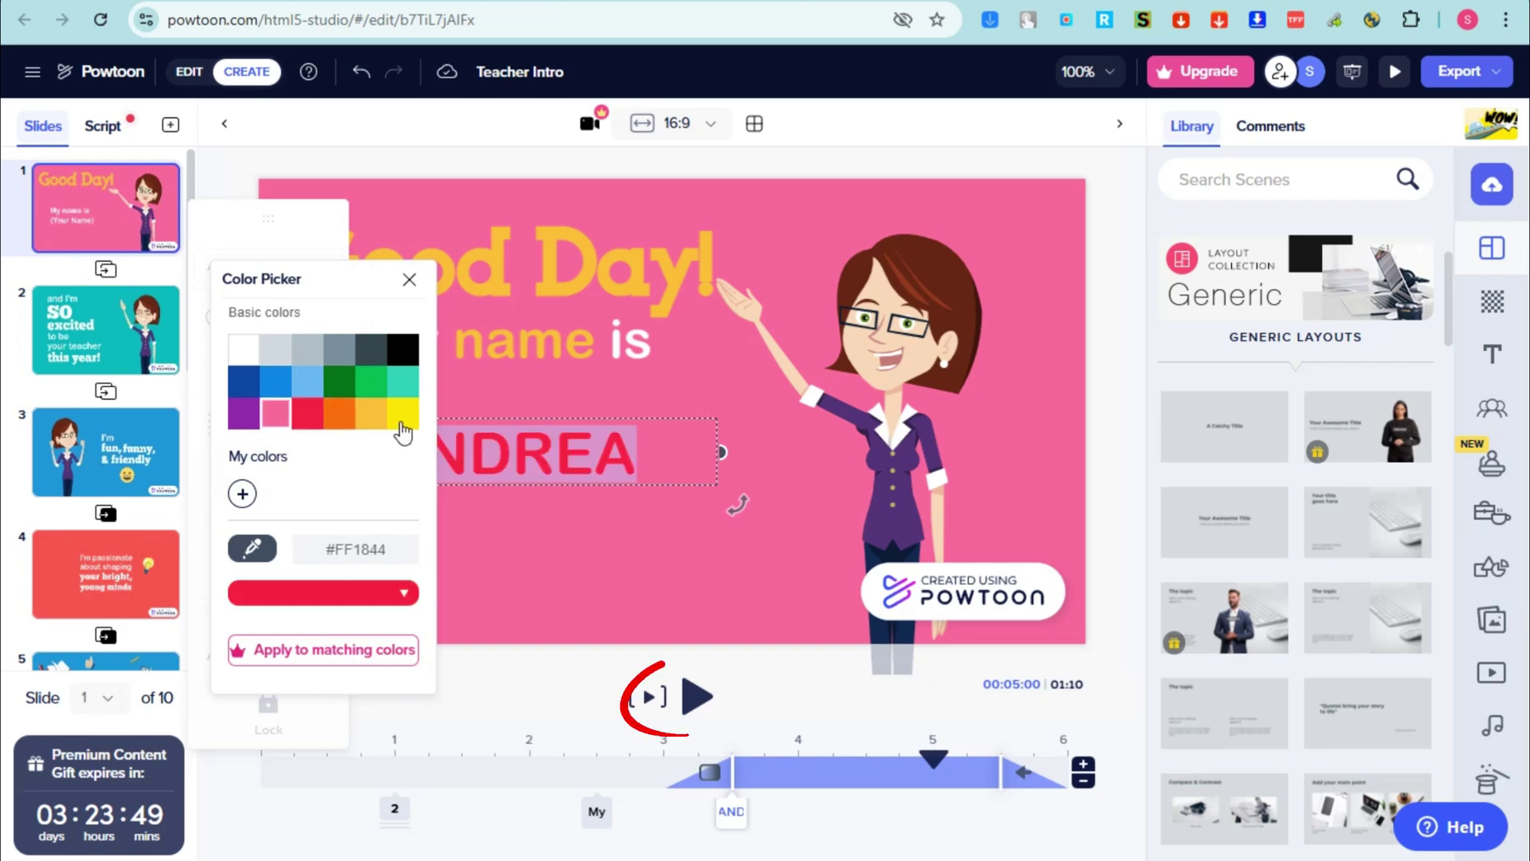
click(408, 280)
Step: Try the Tall (Barlow Condensed) font on the teacher's name and set it to Stone (Bowlby One SC)
click(241, 261)
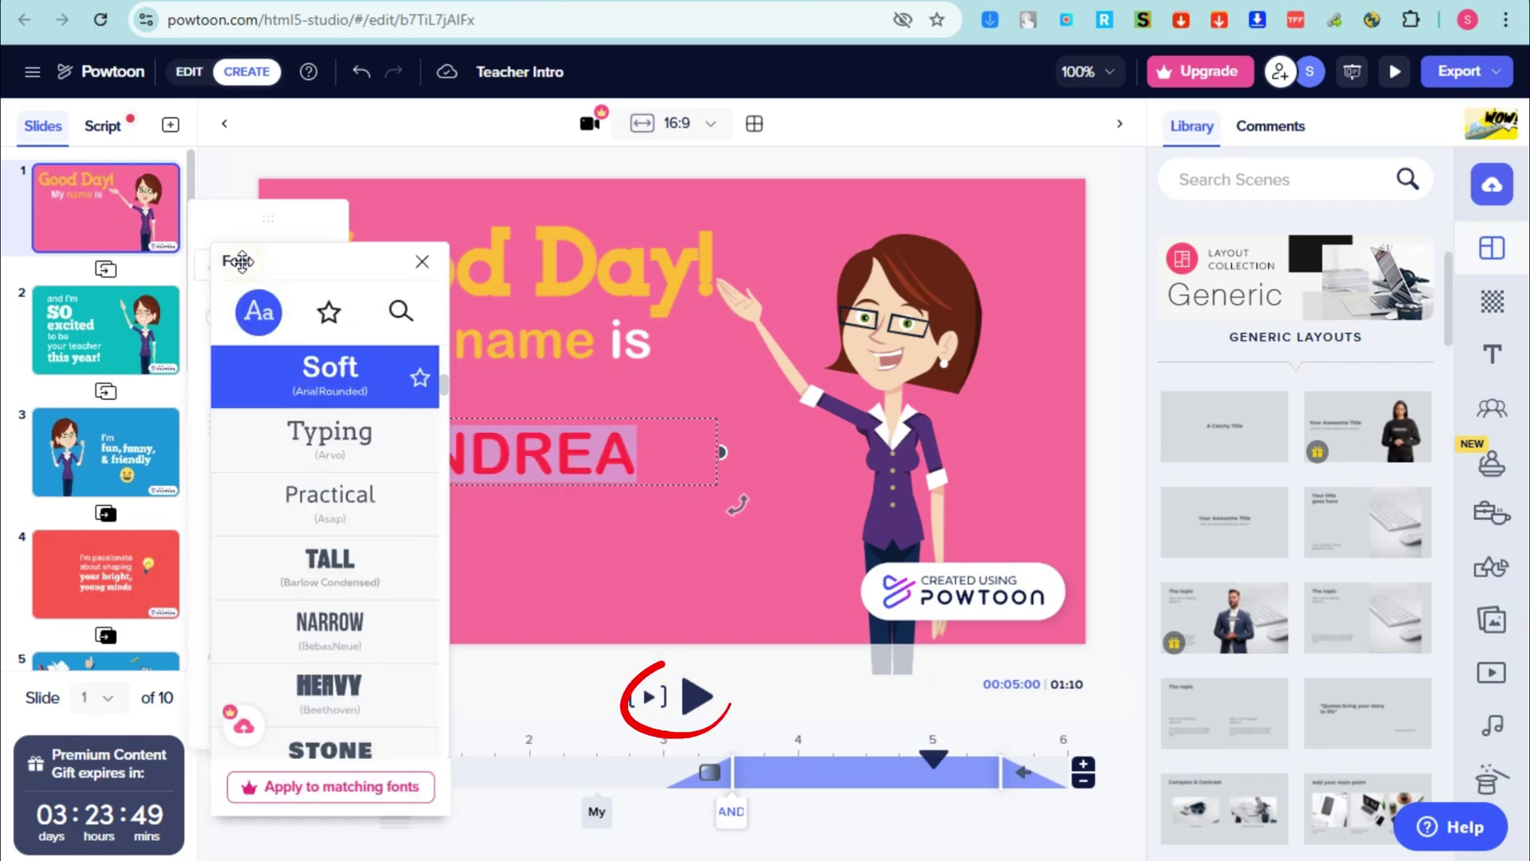
click(331, 596)
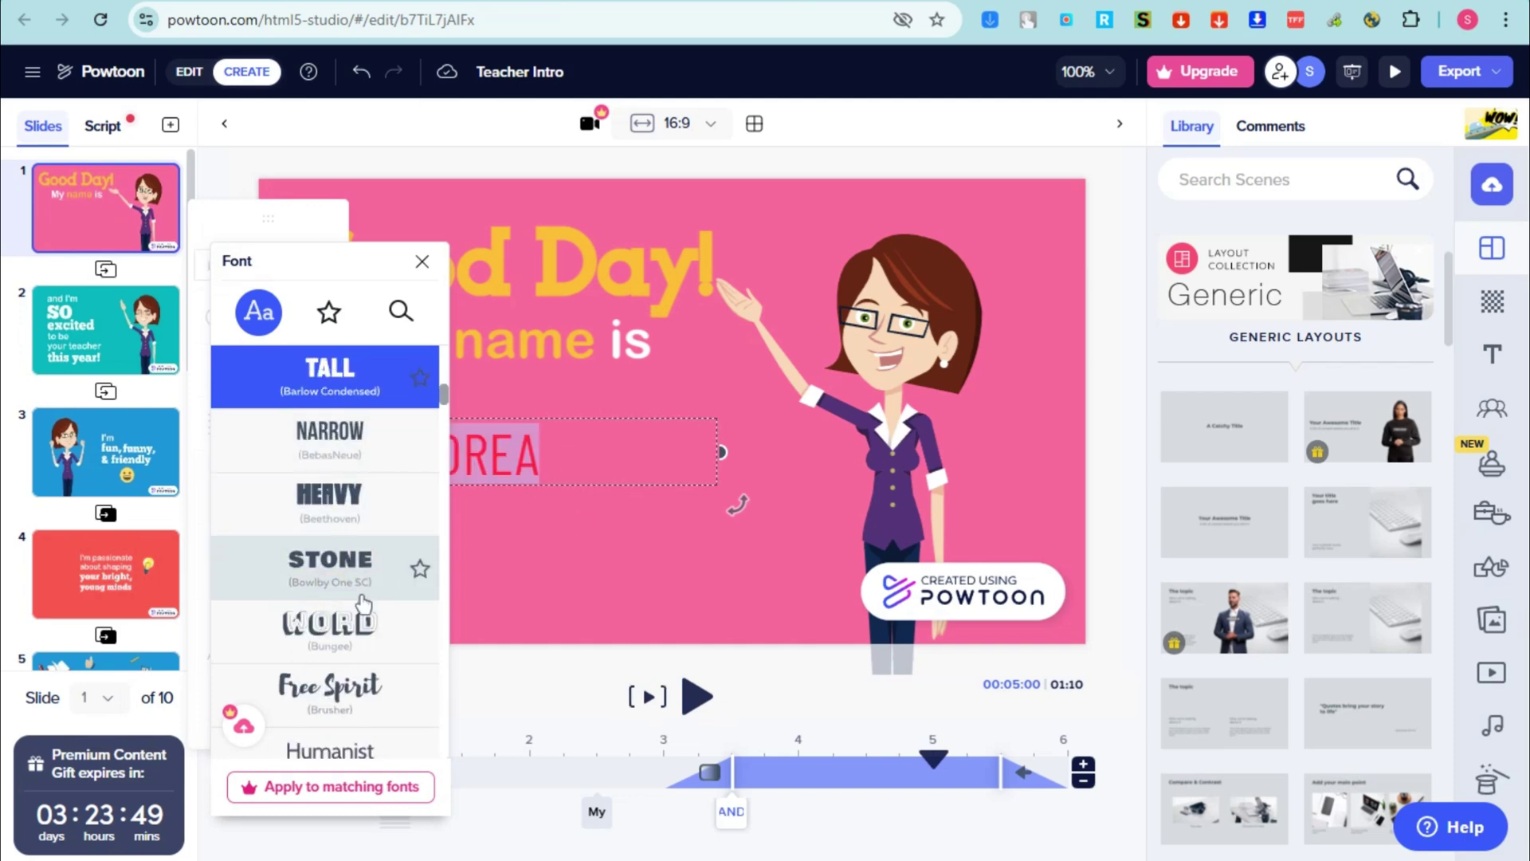
click(359, 578)
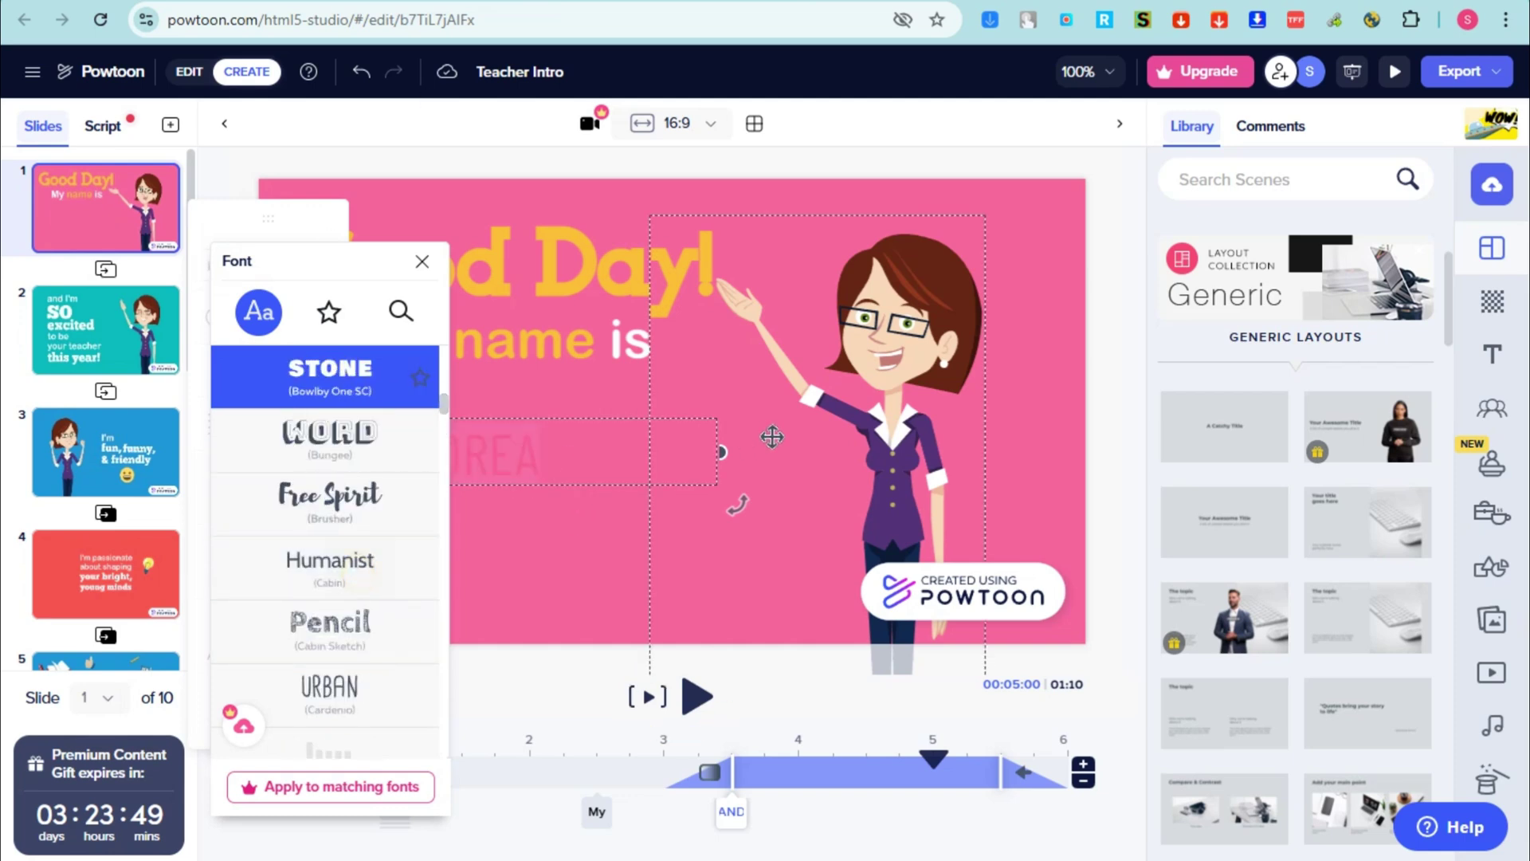
click(536, 542)
Step: Increase the font size of the "My name is" text to 79
click(571, 440)
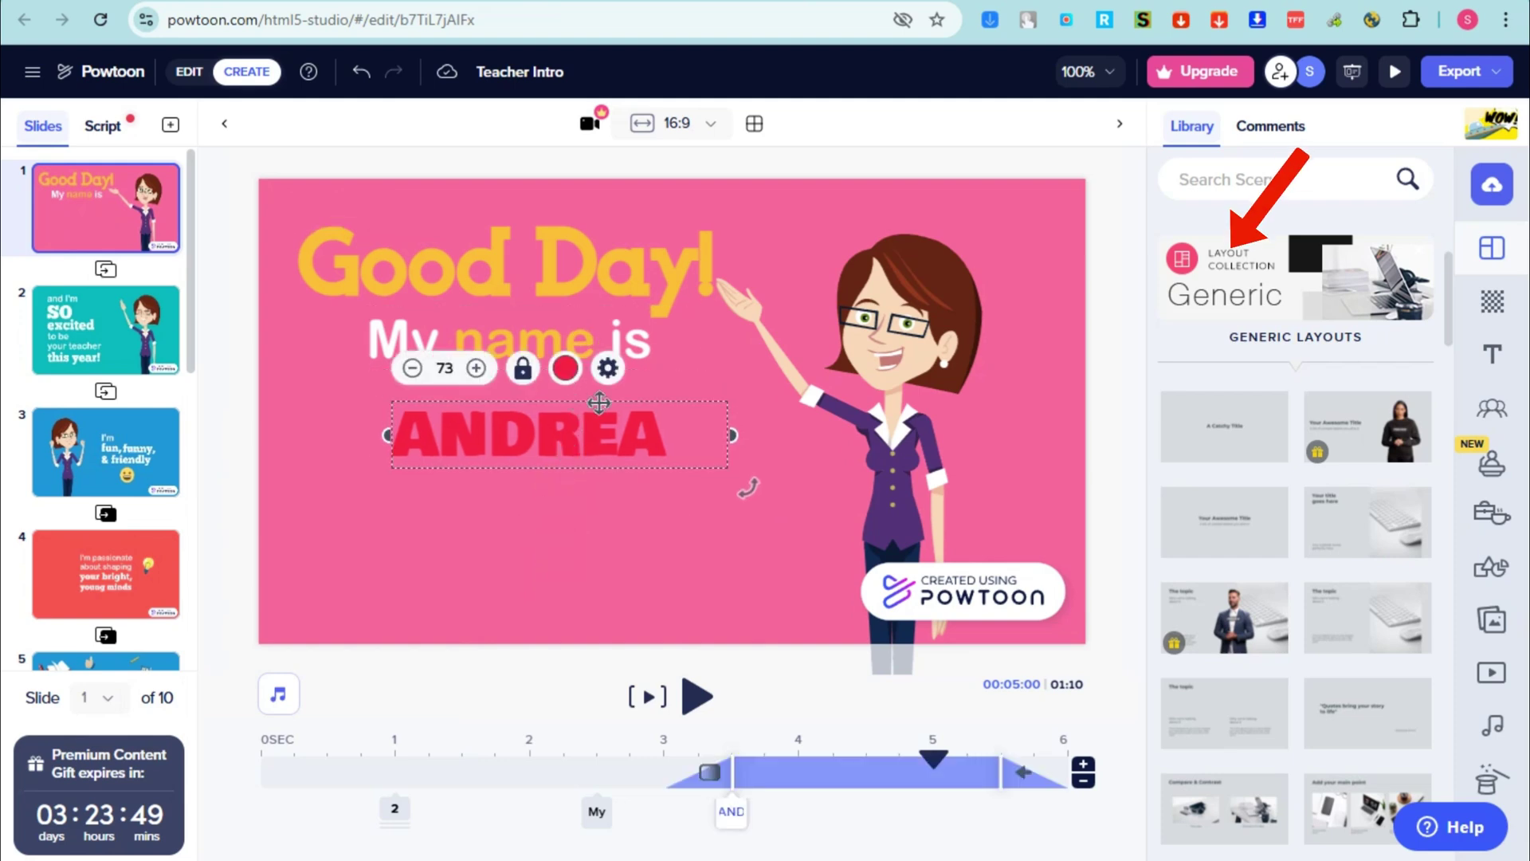
click(662, 337)
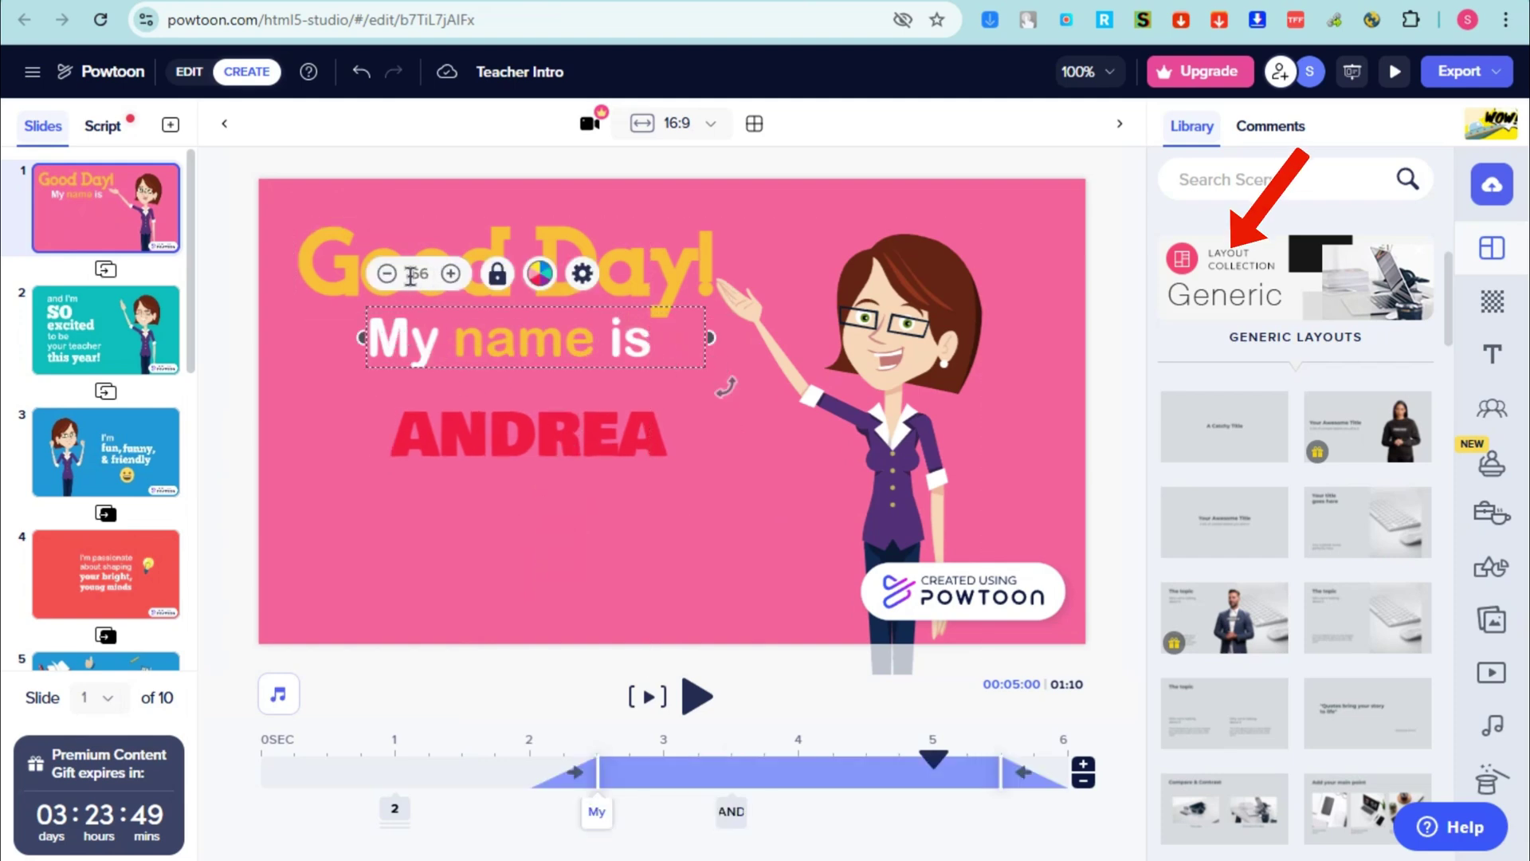
click(450, 273)
click(451, 274)
click(450, 274)
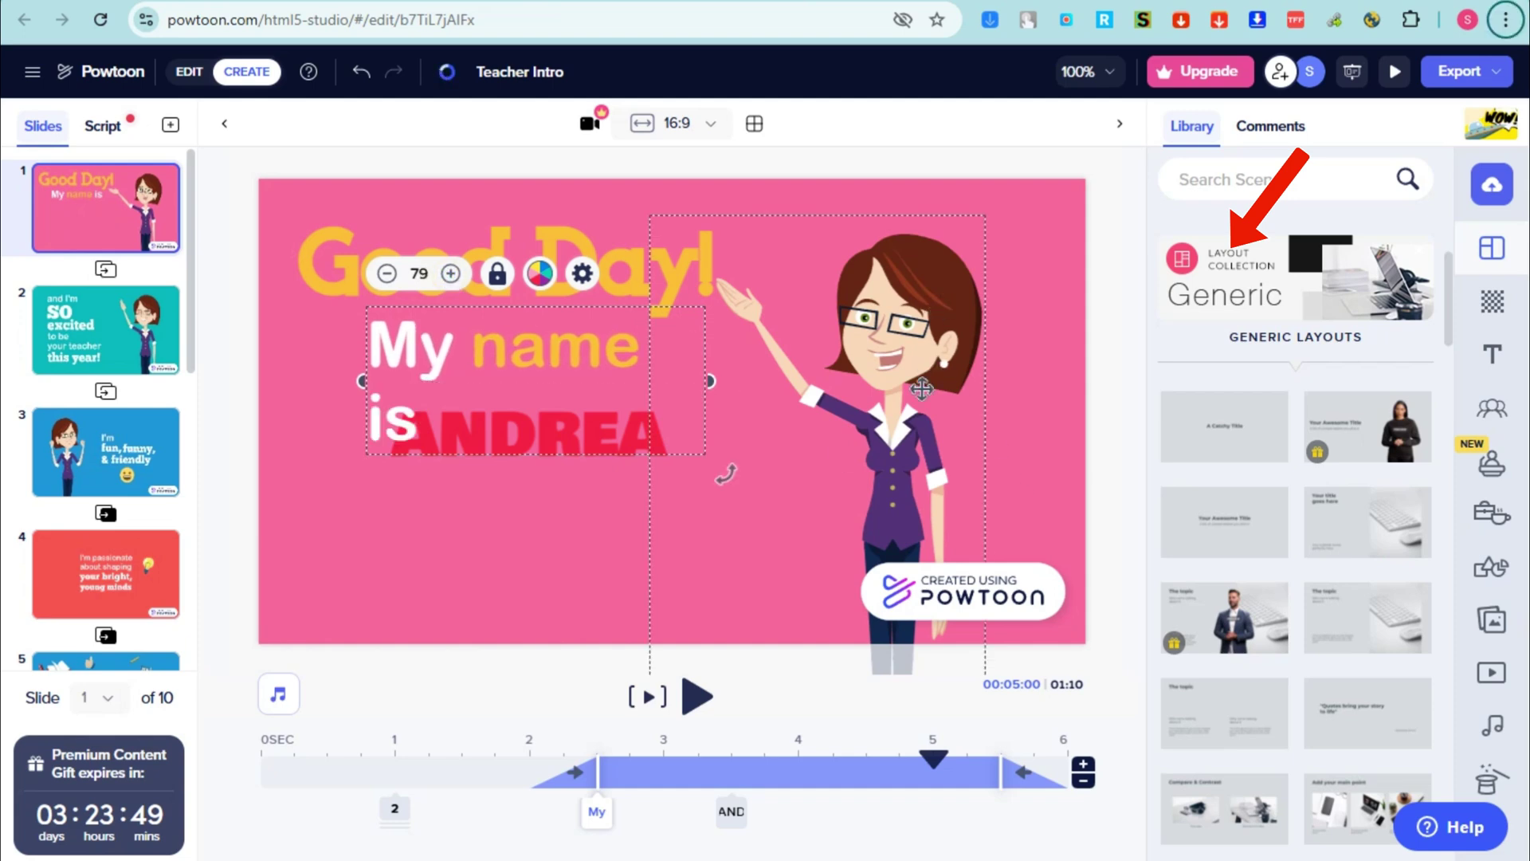
Step: Nudge the teacher character slightly upward on the first slide and look at its loop animation options
click(922, 389)
drag(922, 389, 947, 374)
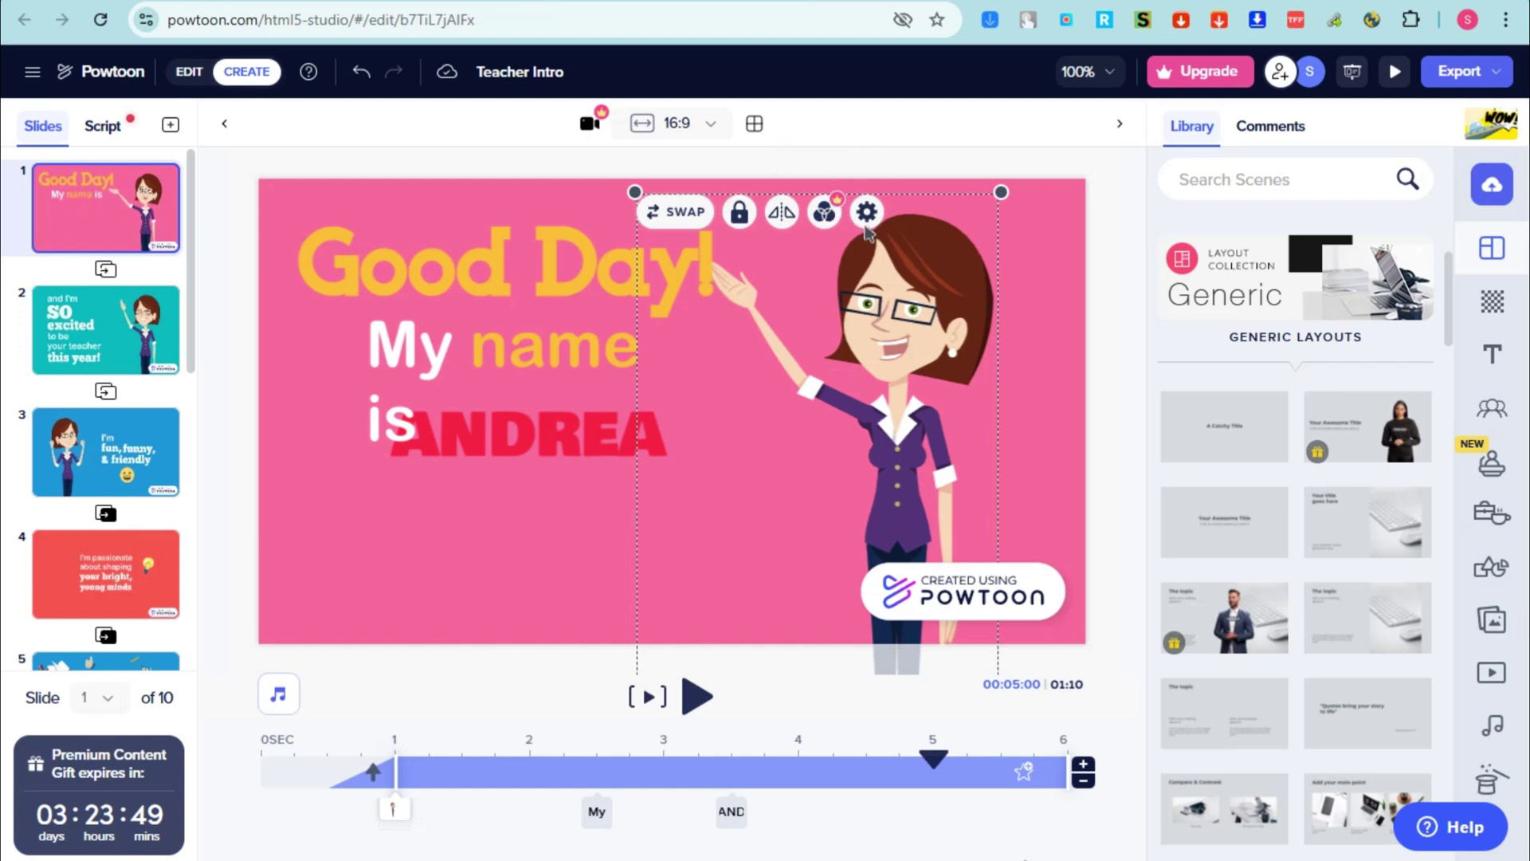
click(866, 215)
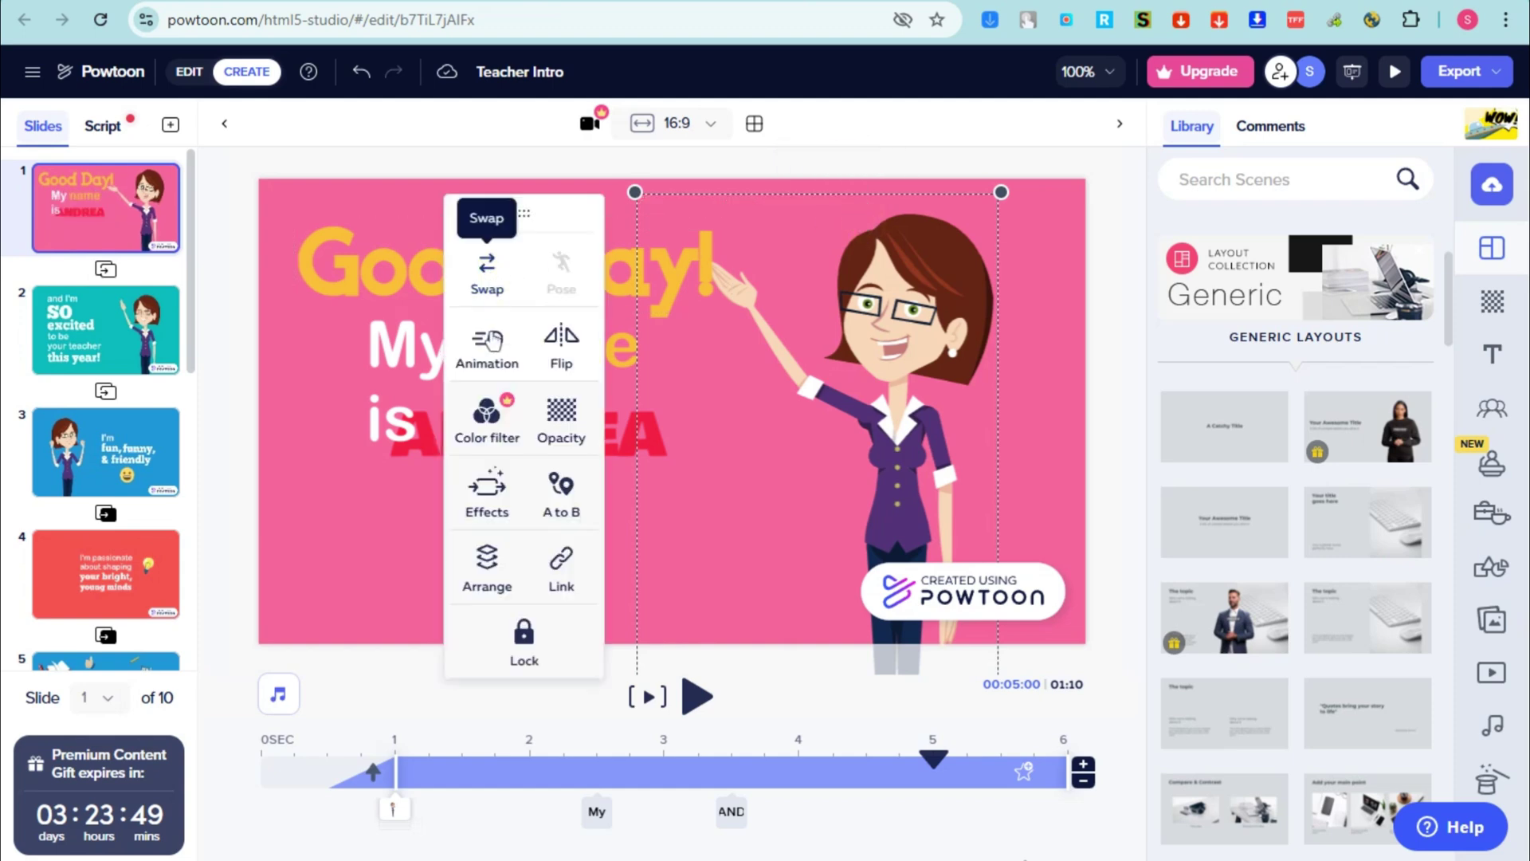
click(487, 349)
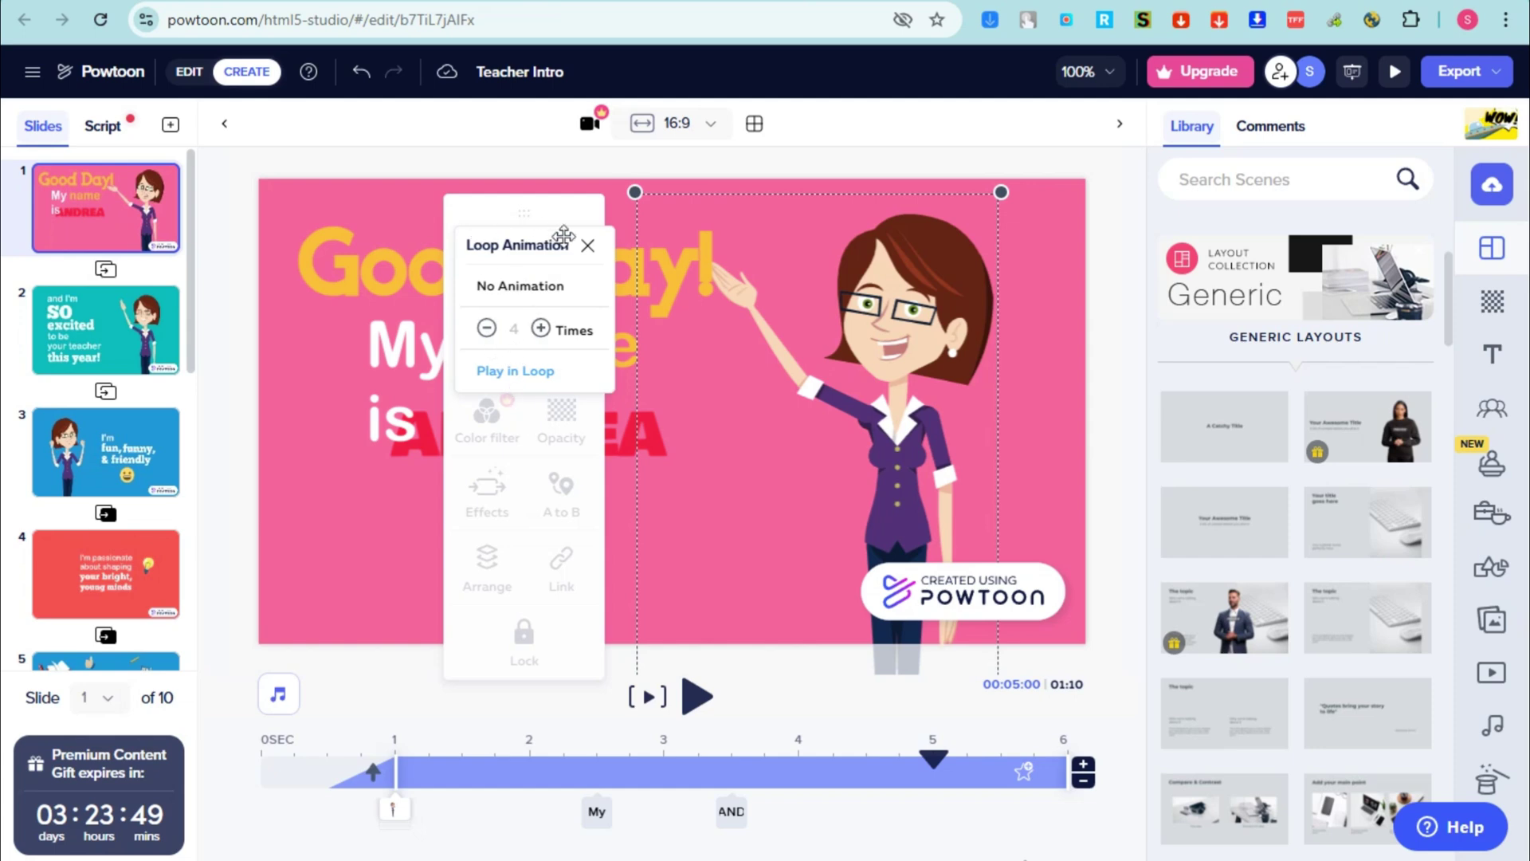
click(587, 246)
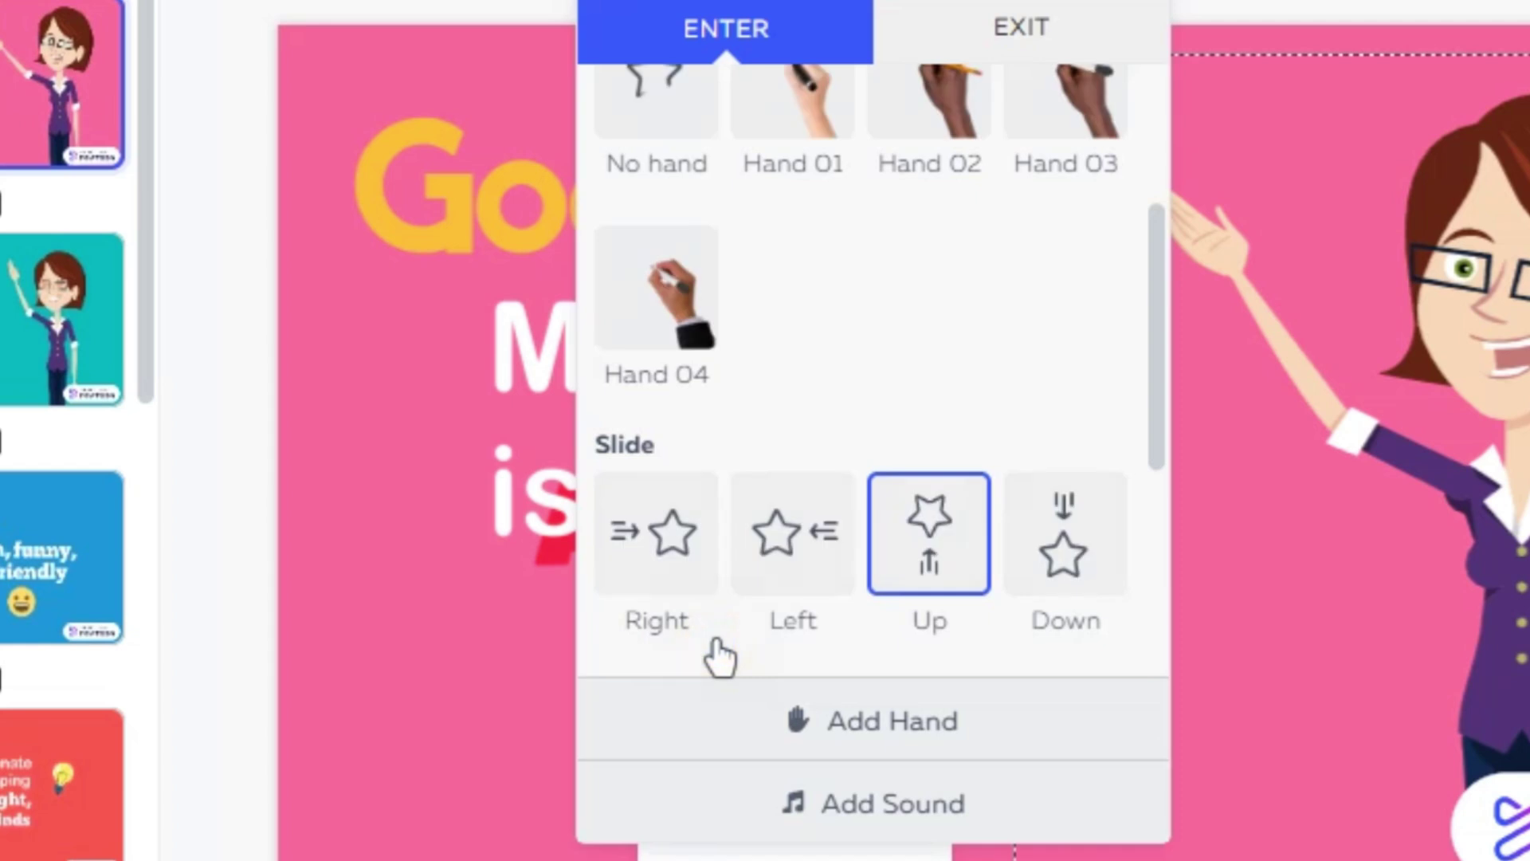
Step: Set the teacher character's enter effect to the Hand 01 drawing and its exit effect to slide Up
scroll(717, 319, up, 4)
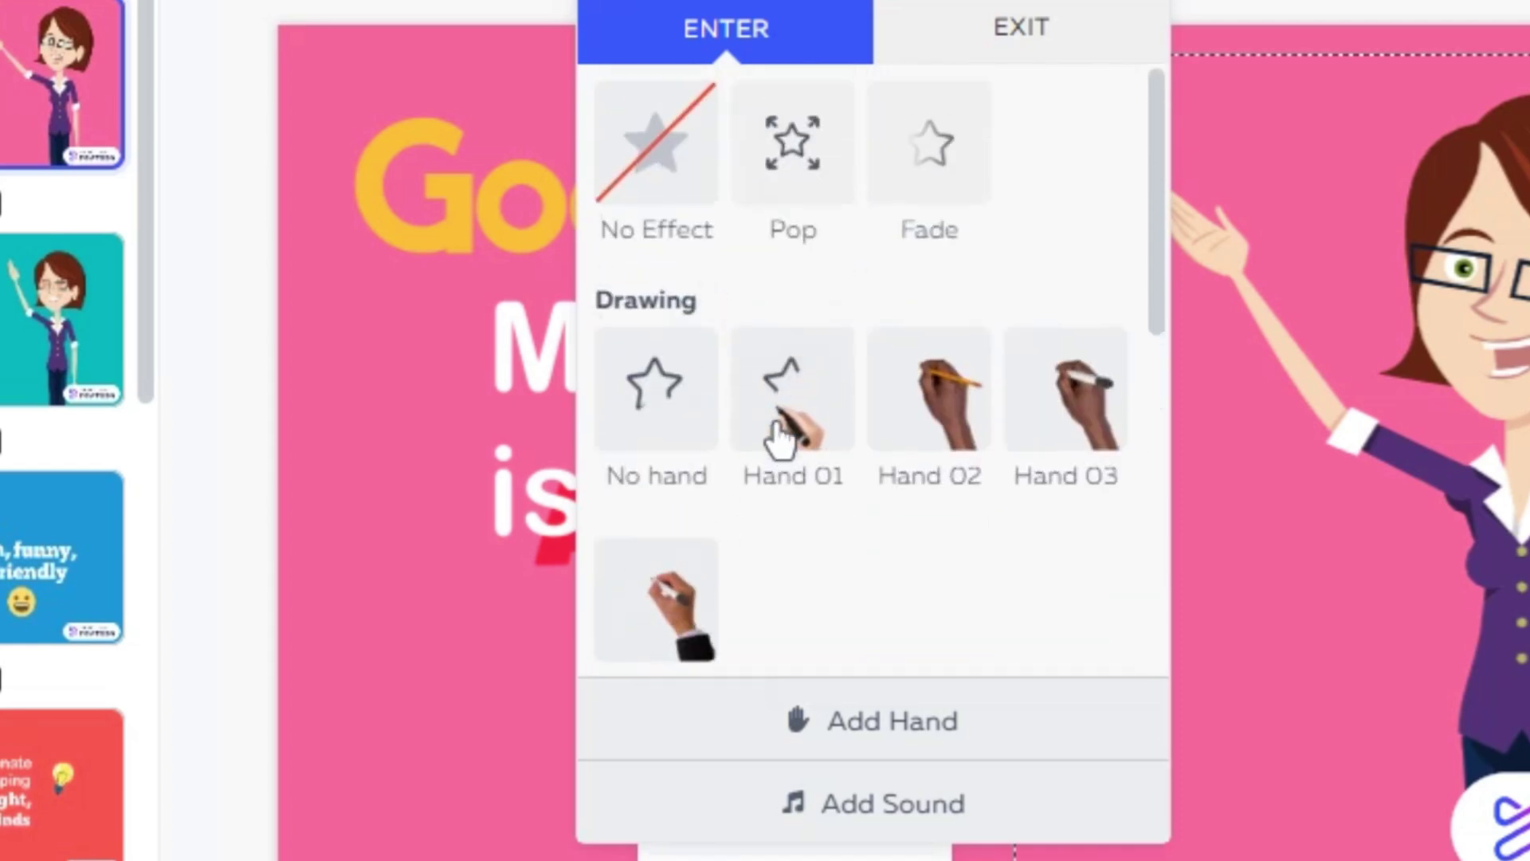
click(785, 408)
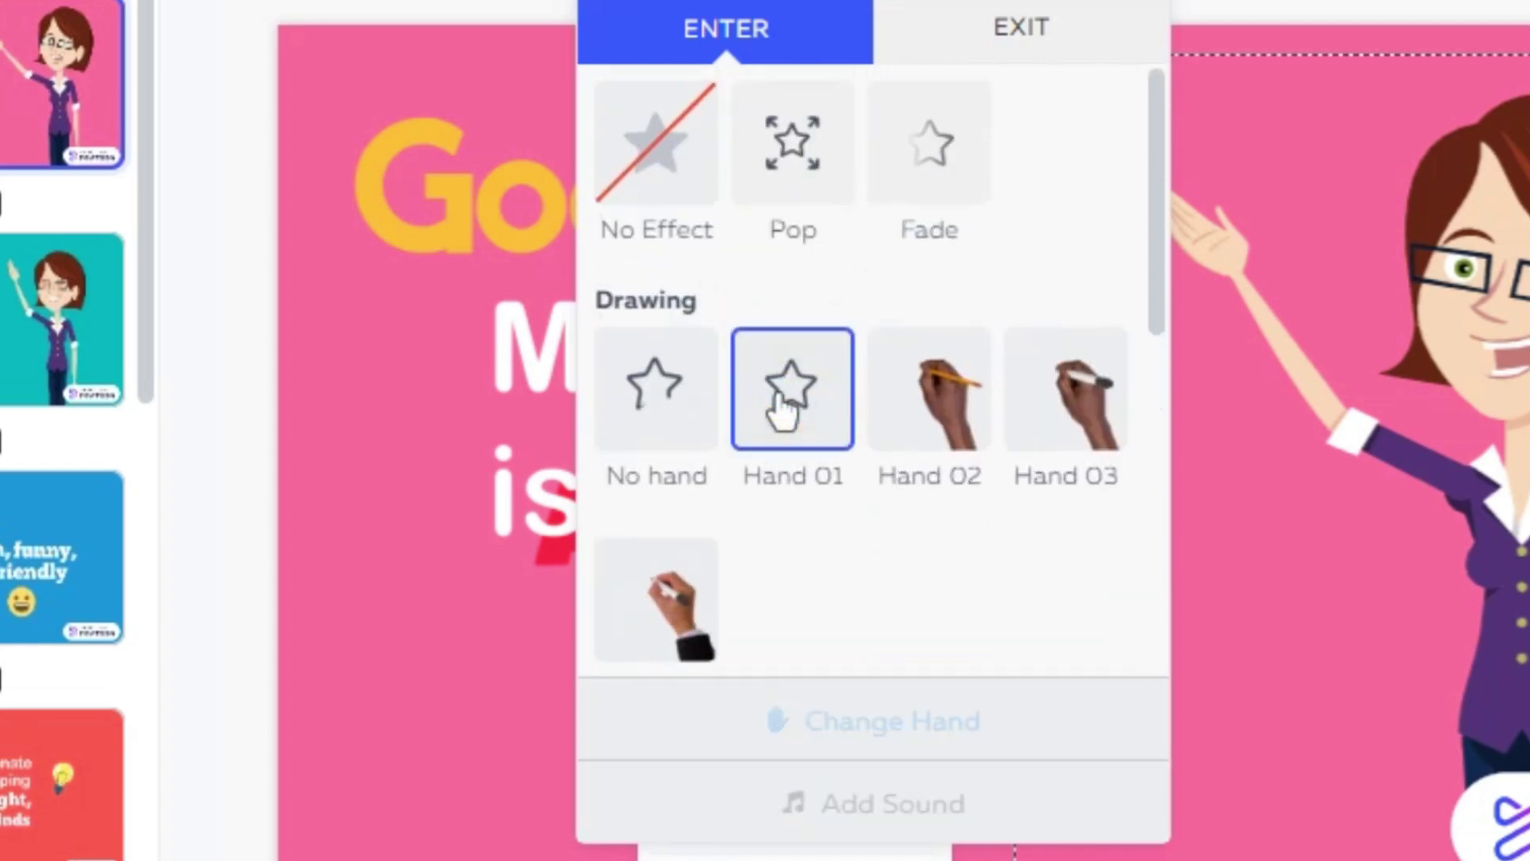
click(1010, 60)
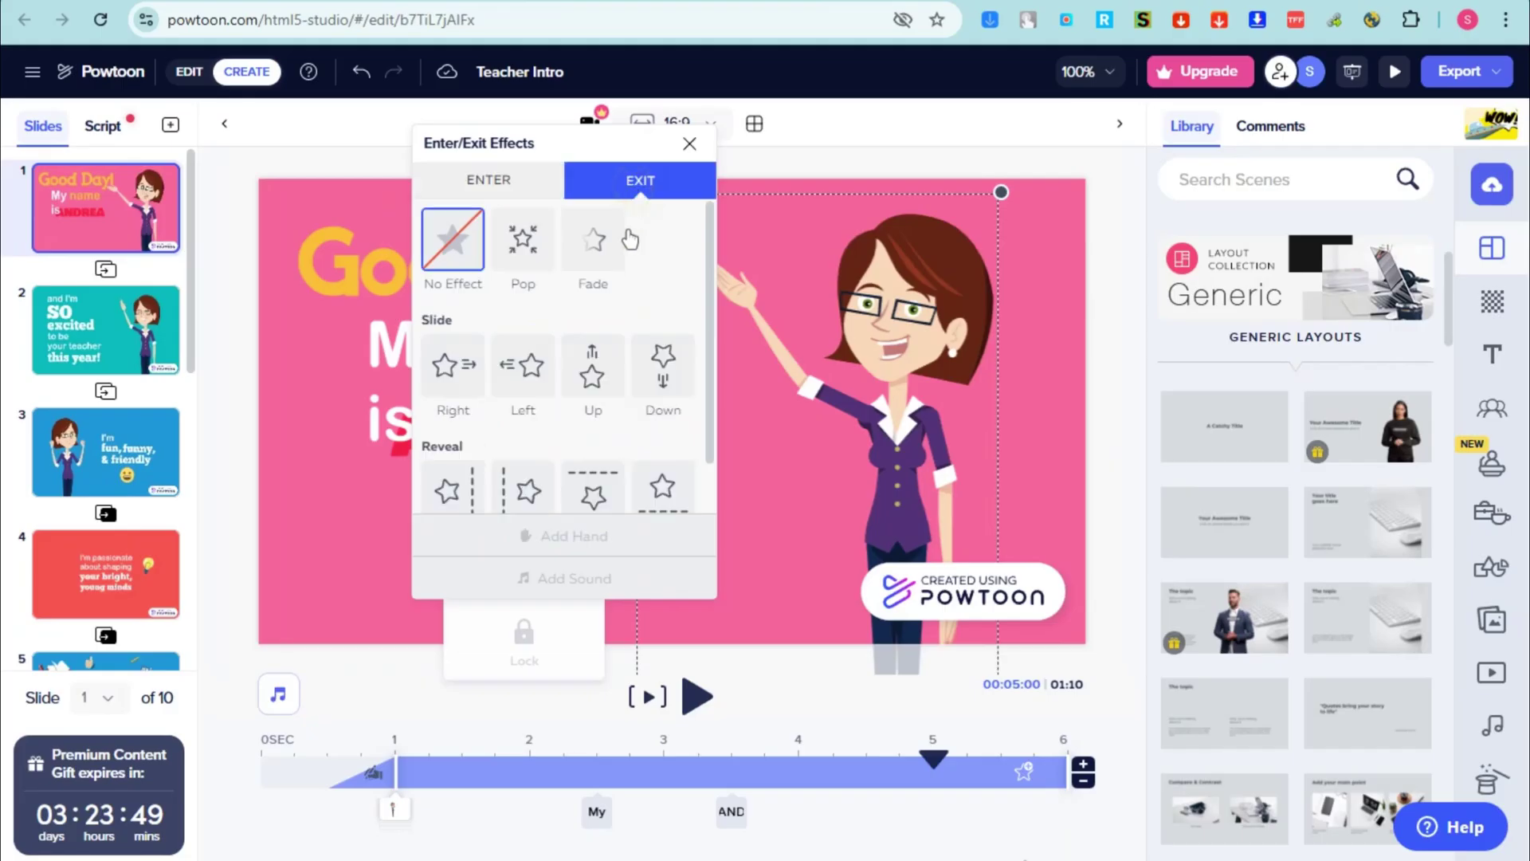
click(590, 375)
click(699, 156)
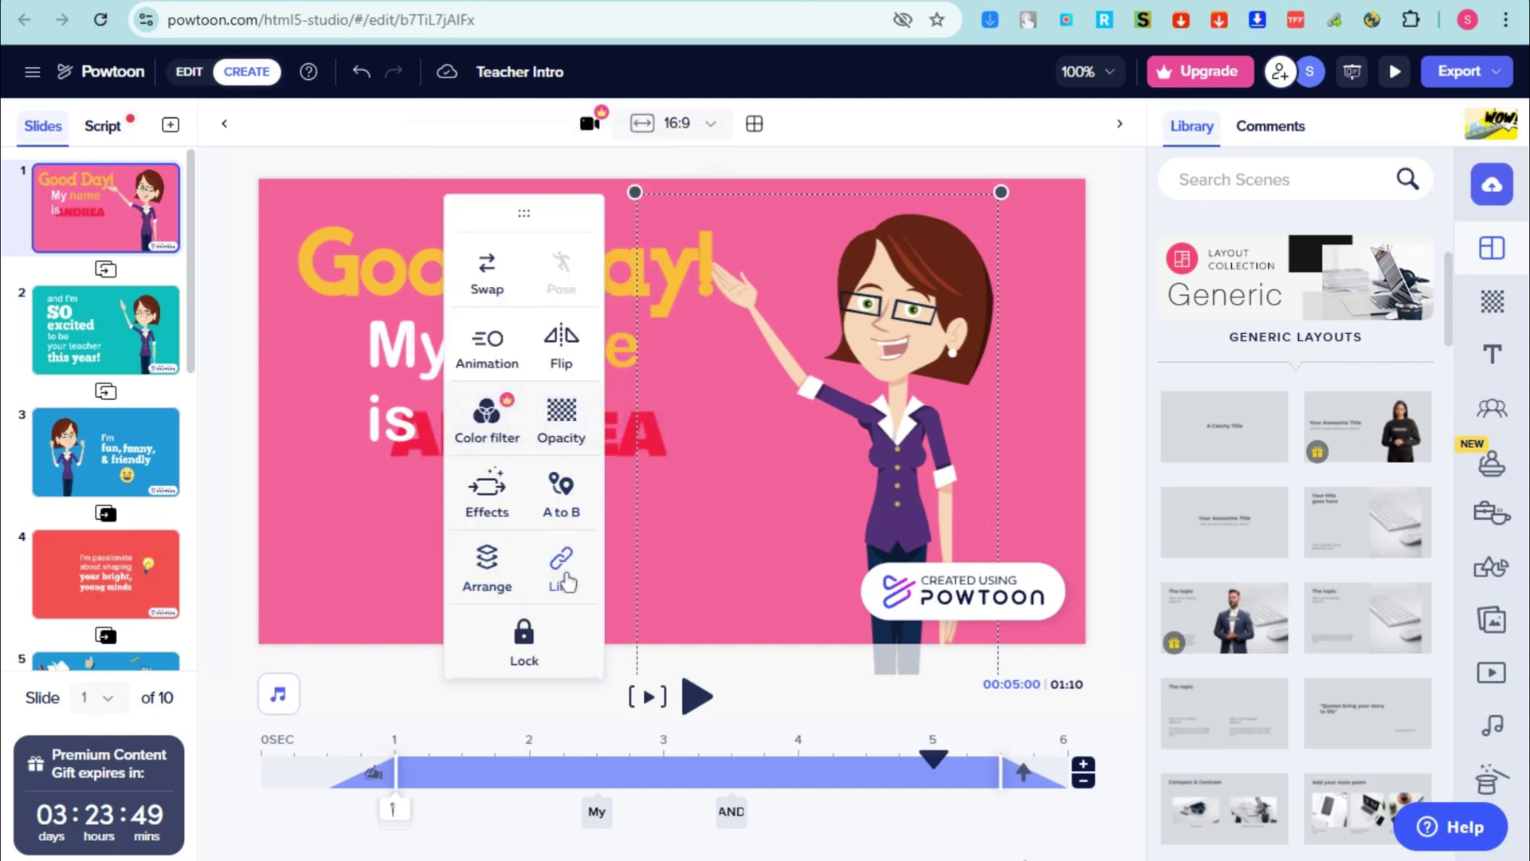
click(400, 562)
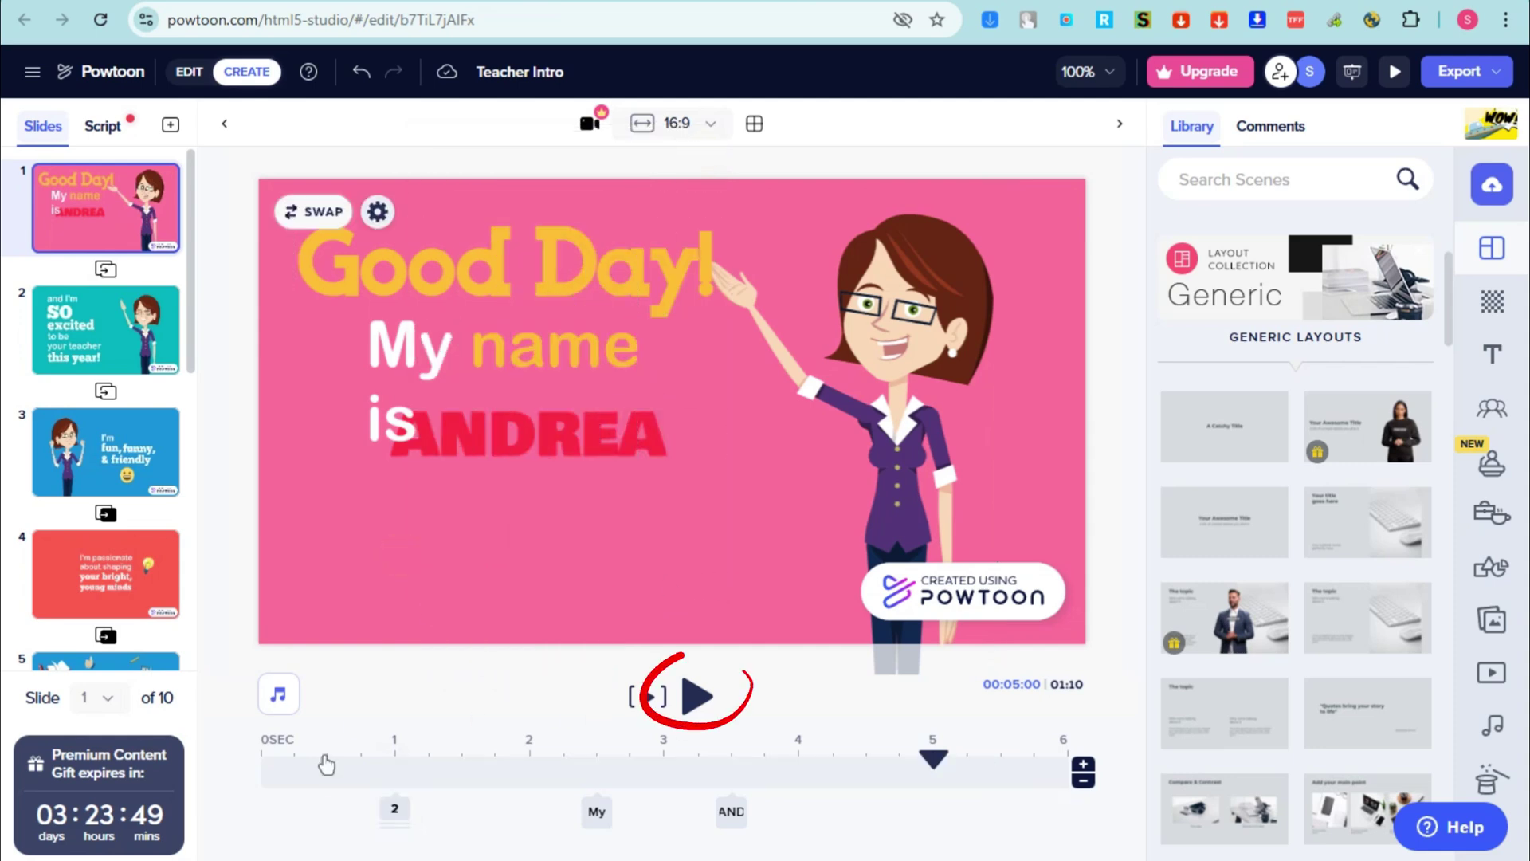
Step: Play the first slide from 0:00 to preview the character's enter effect, and pause the playback
click(698, 699)
click(696, 700)
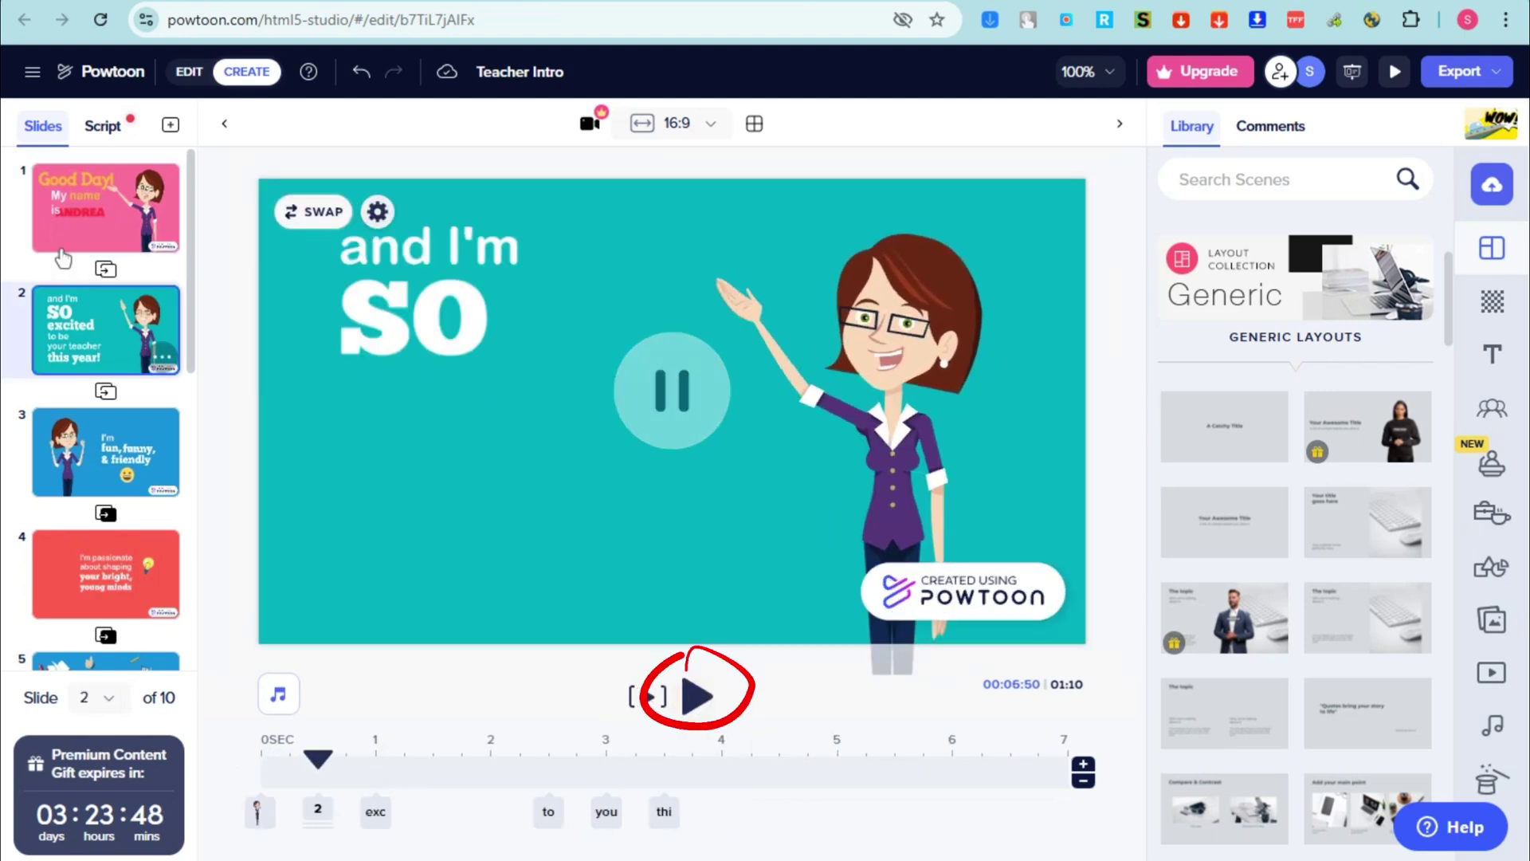
click(699, 702)
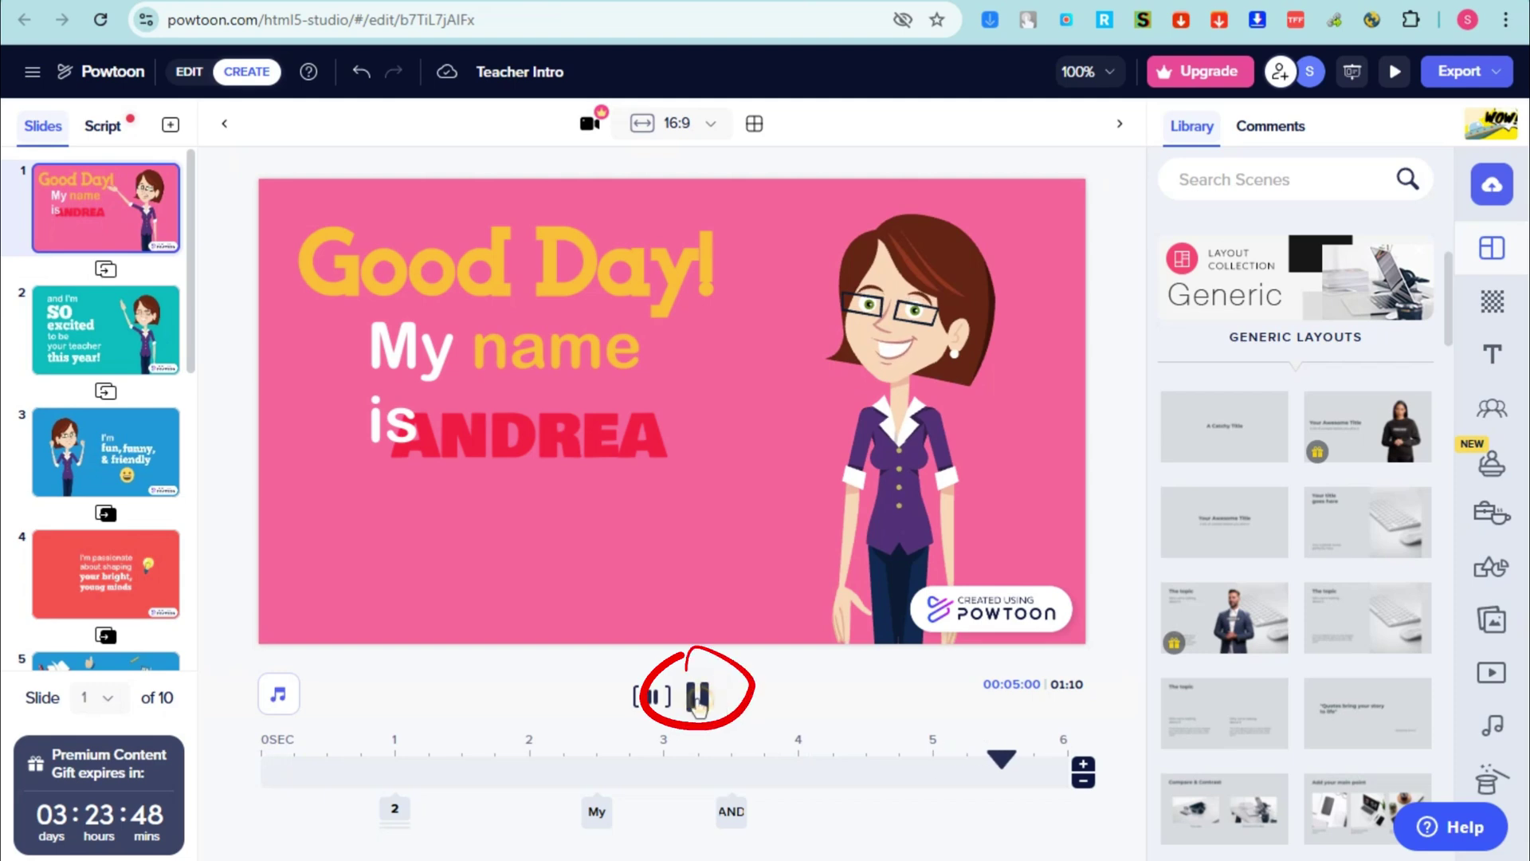
click(700, 702)
click(301, 763)
click(255, 745)
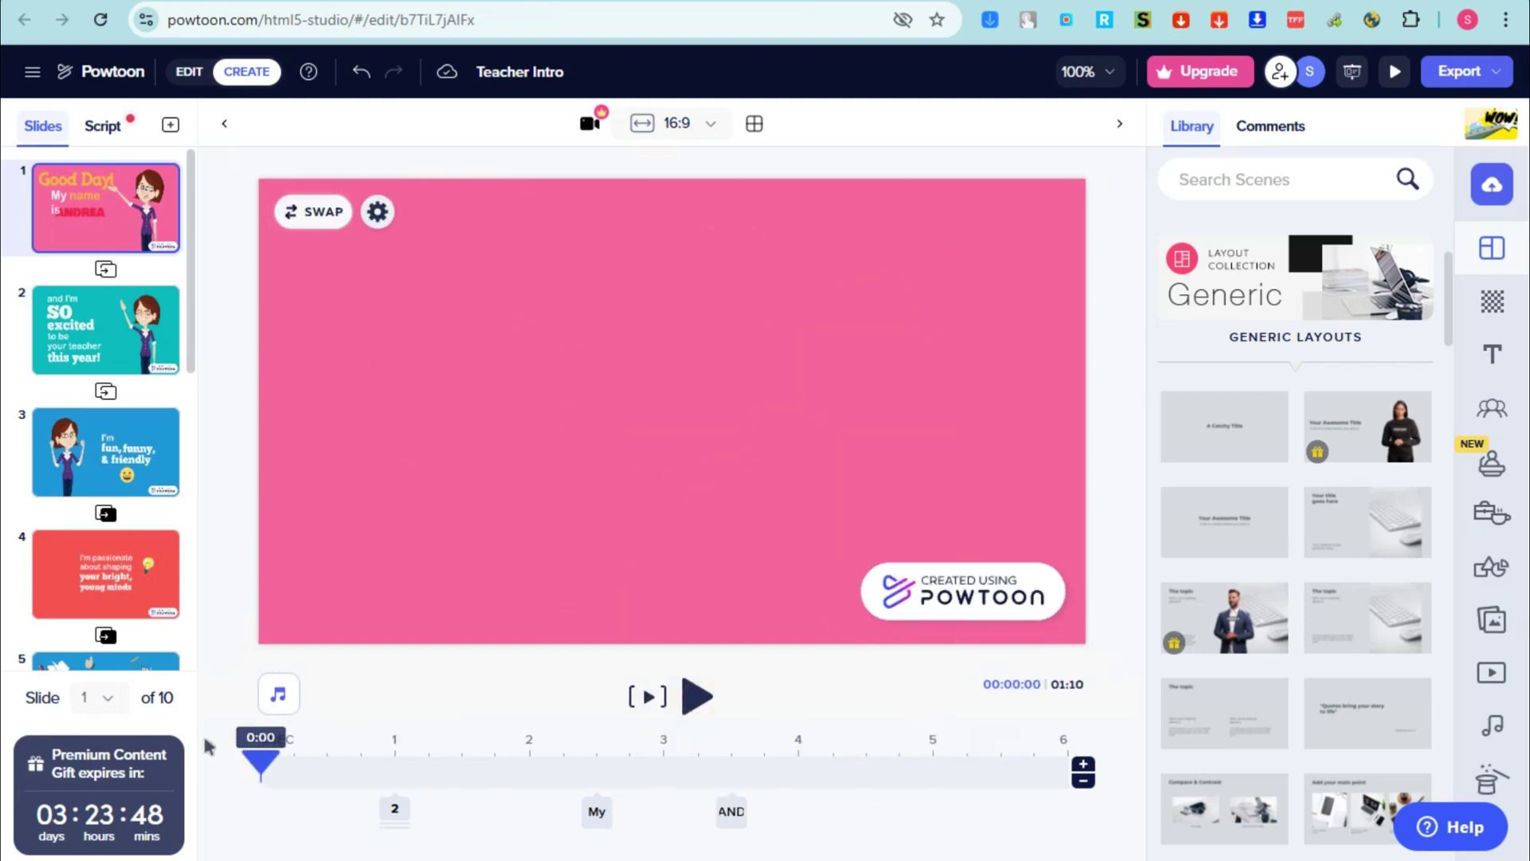
click(695, 701)
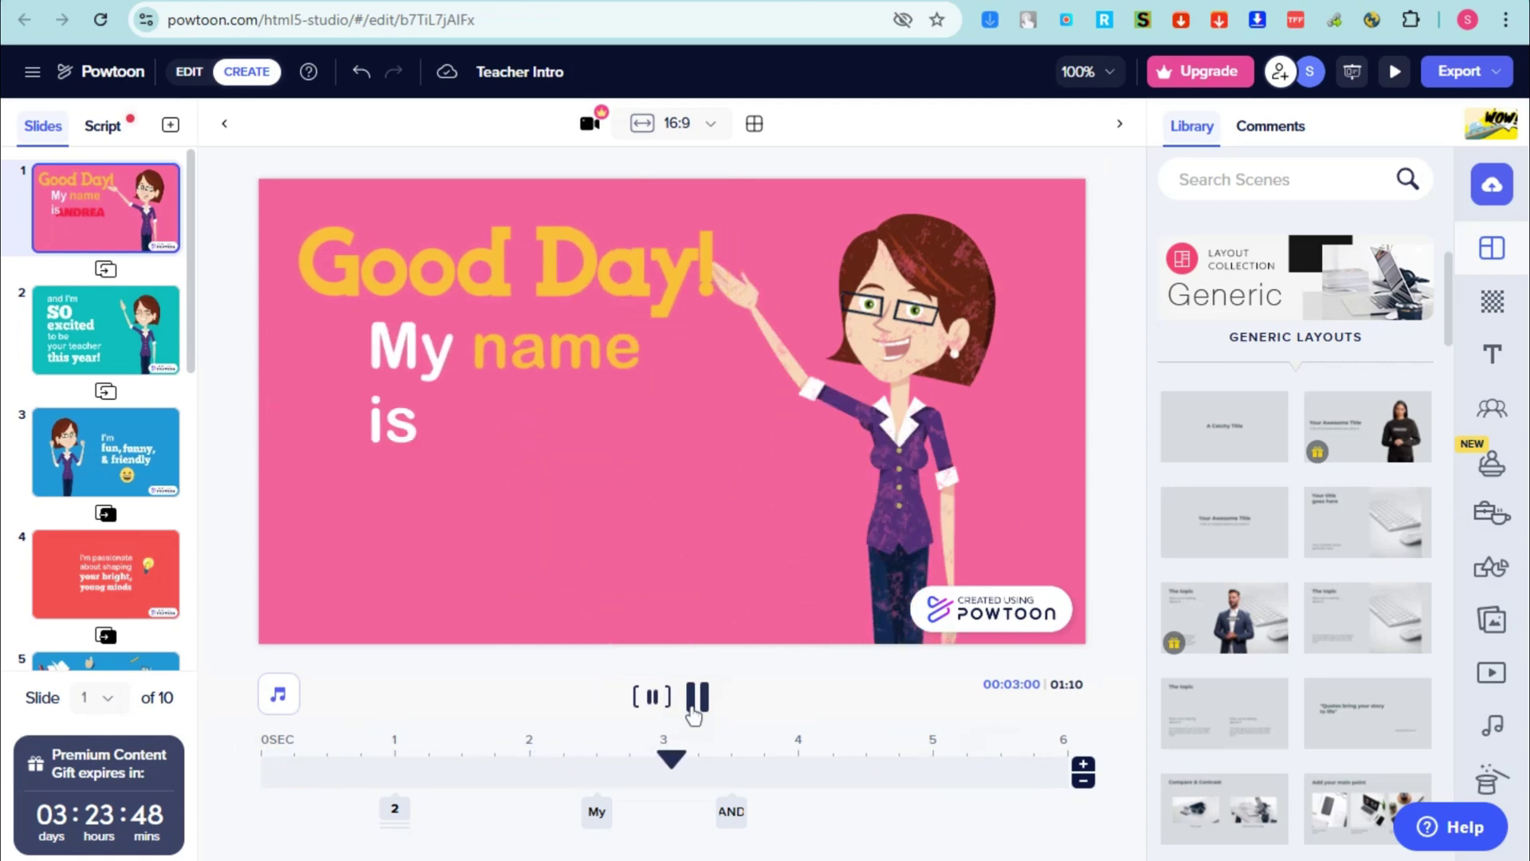
click(709, 702)
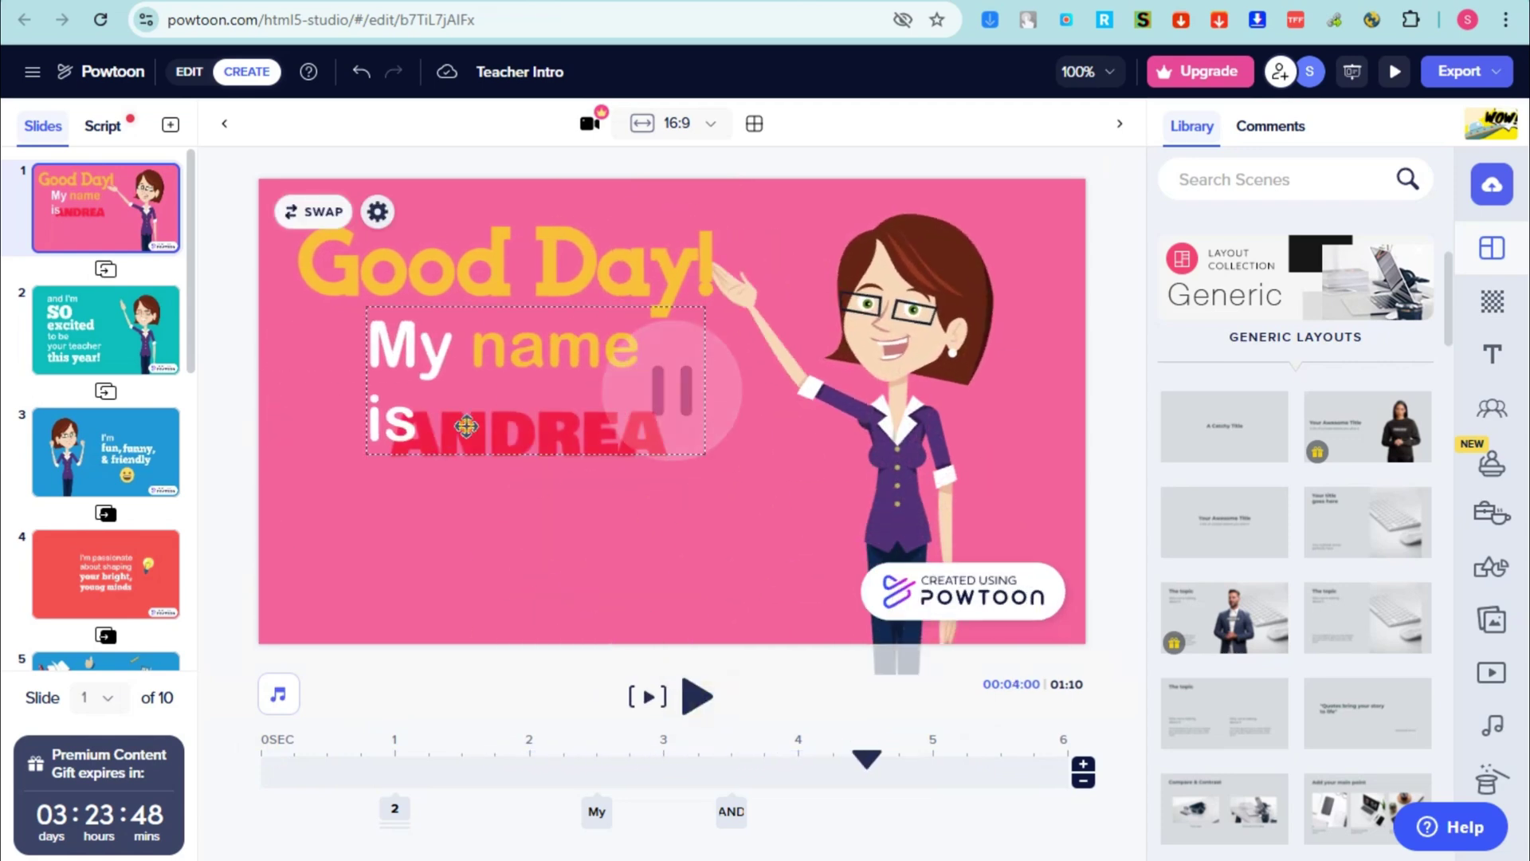
Step: Reposition the "My name is" text and widen its box so it fits on one line above the teacher's name
double_click(505, 430)
click(611, 517)
click(598, 469)
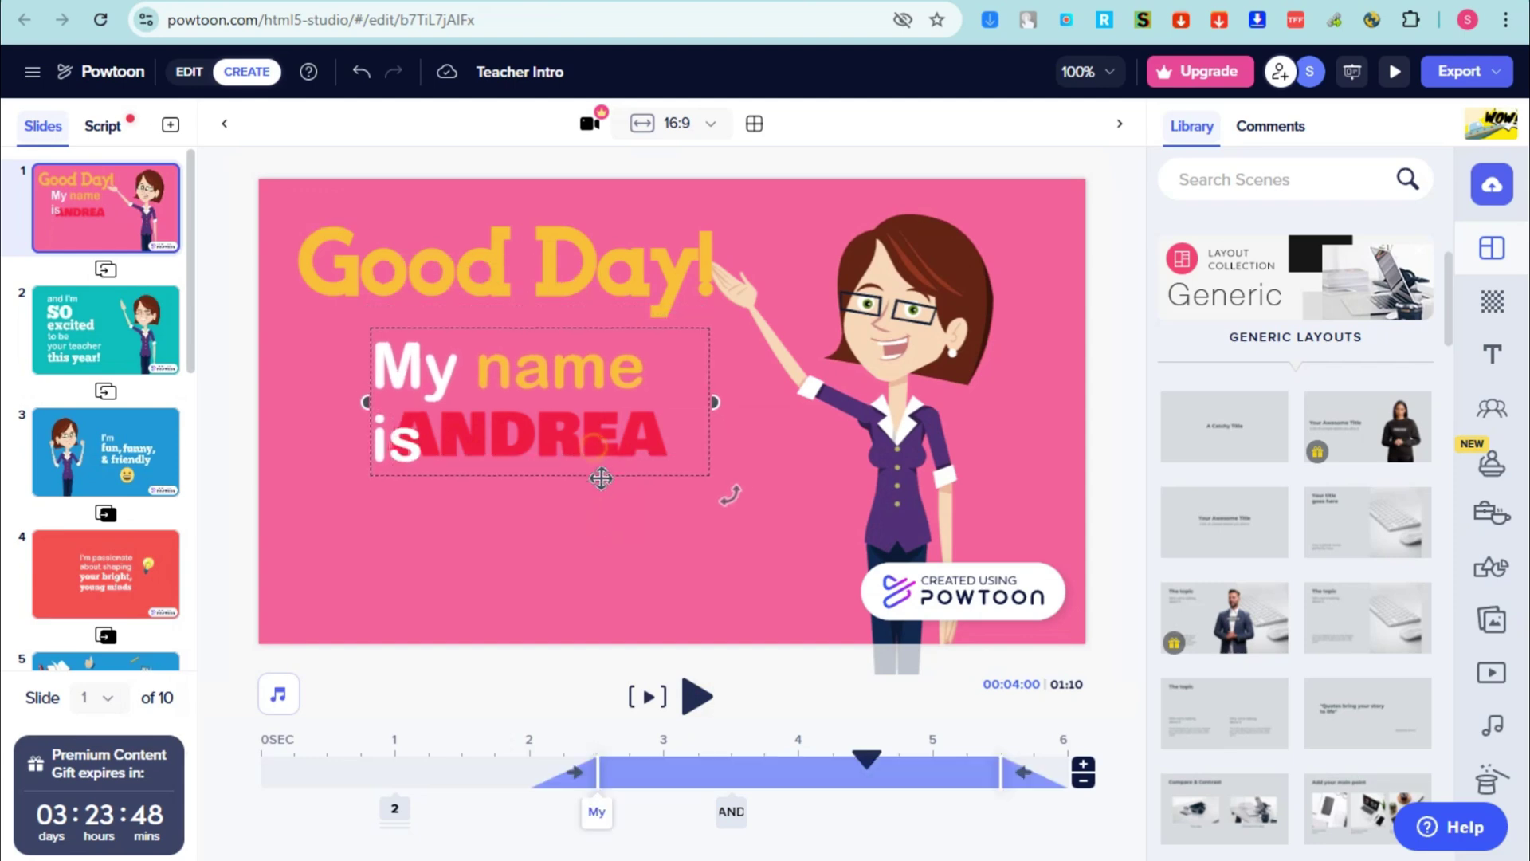
drag(601, 475, 591, 459)
drag(700, 366, 663, 389)
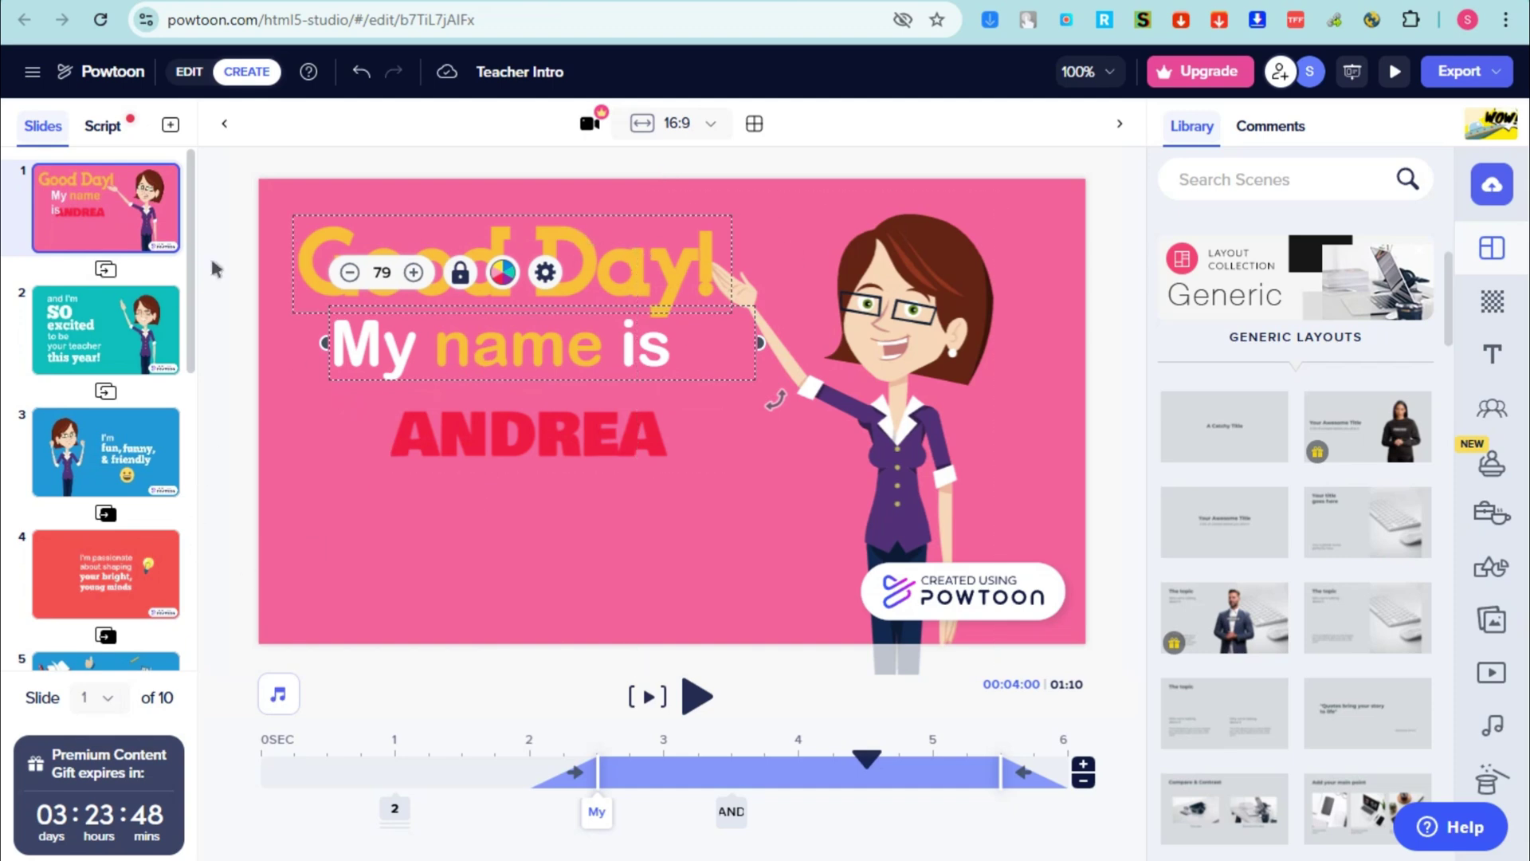
Step: Try the 9:16 slide ratio and return to 16:9
click(710, 123)
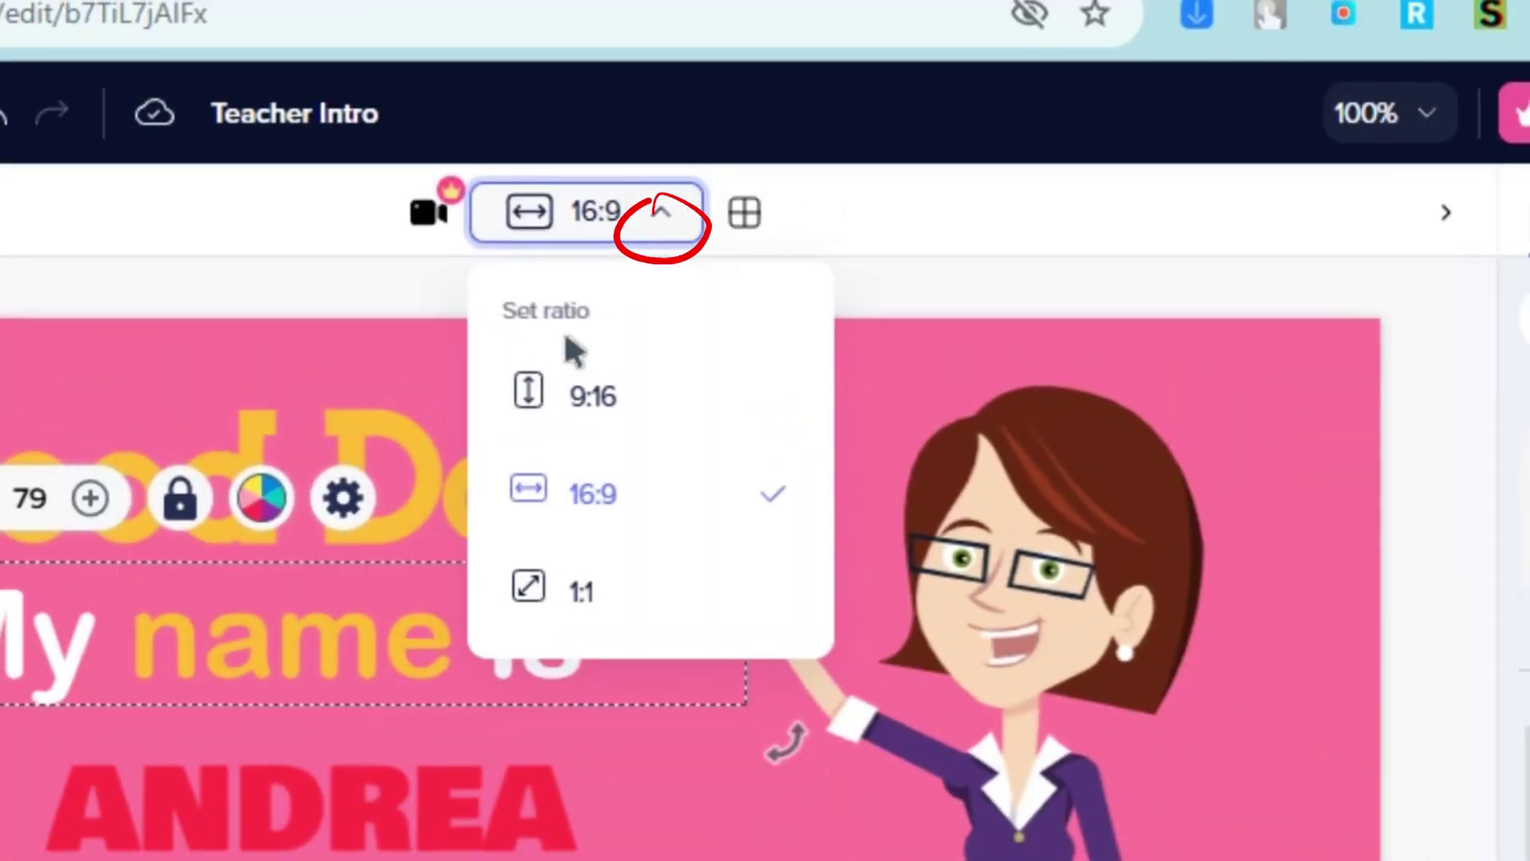
click(569, 403)
click(594, 225)
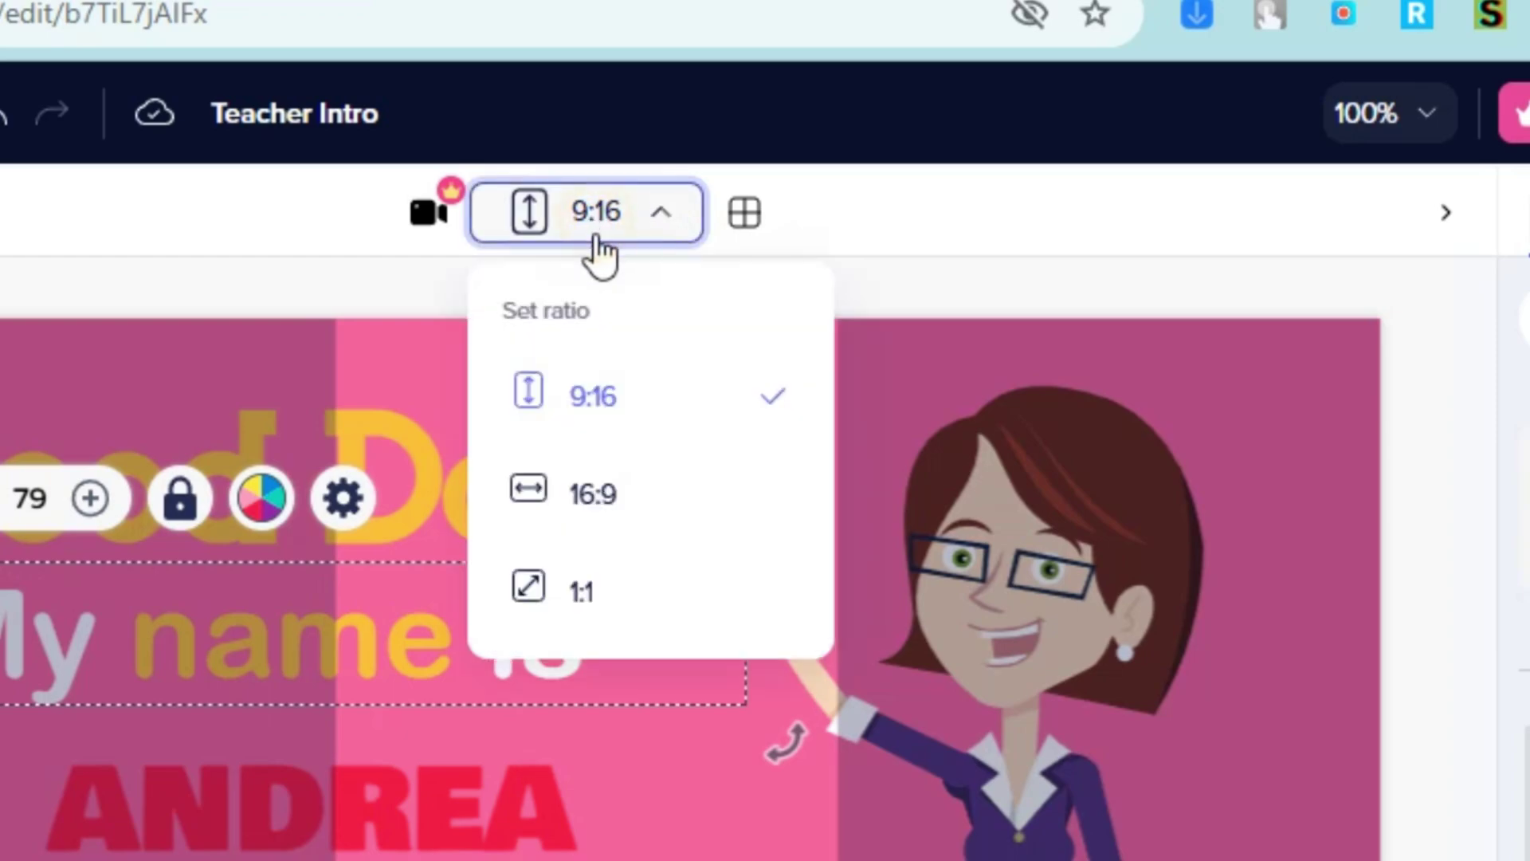
click(599, 500)
click(754, 126)
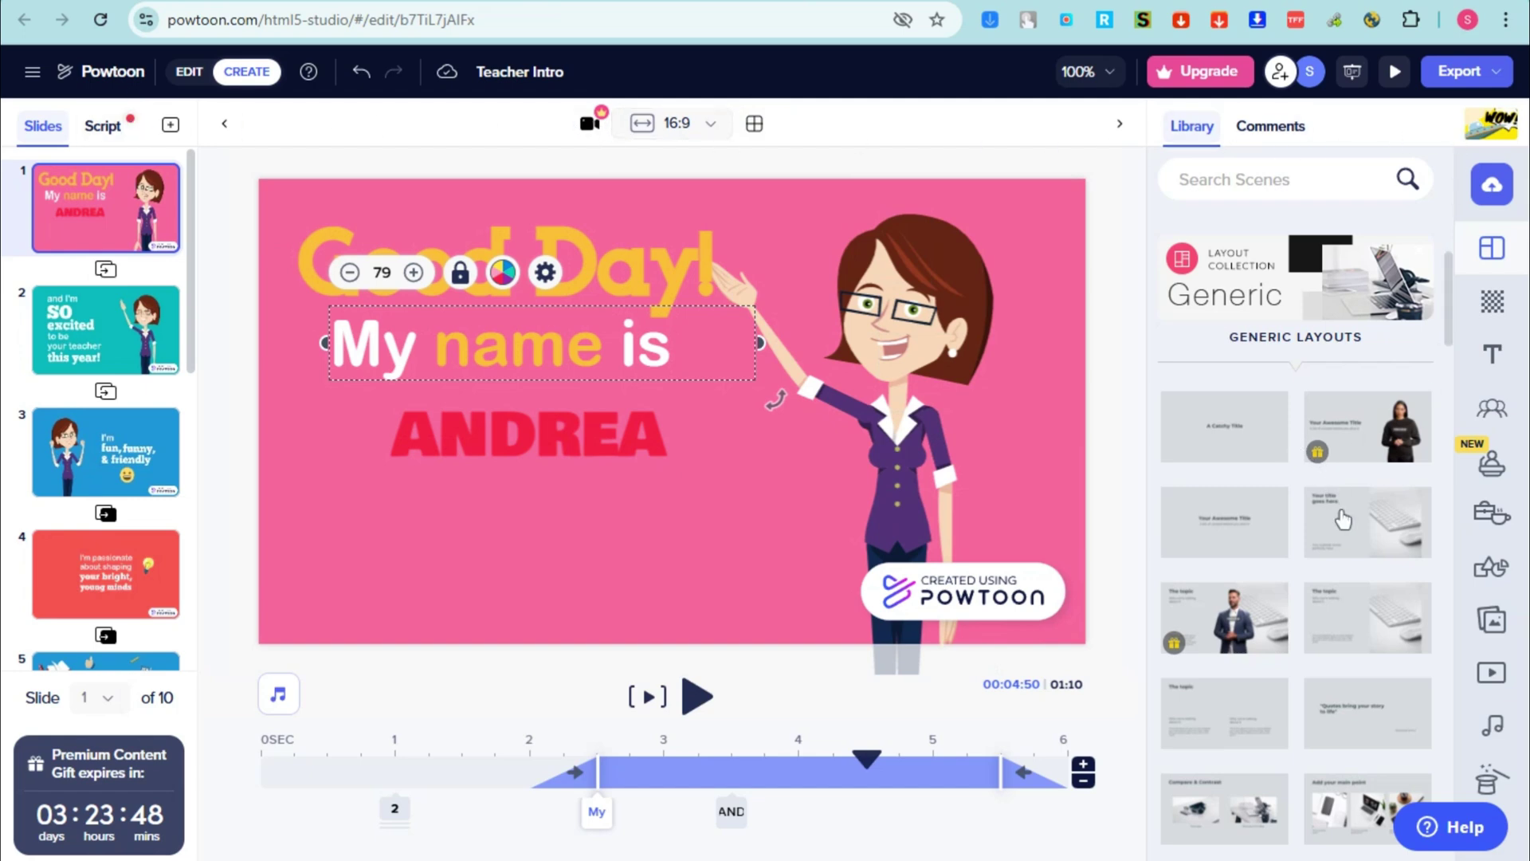
Step: Look through the generic scene layouts and the comments, and page to slide 2 and back to slide 1
scroll(1343, 519, down, 10)
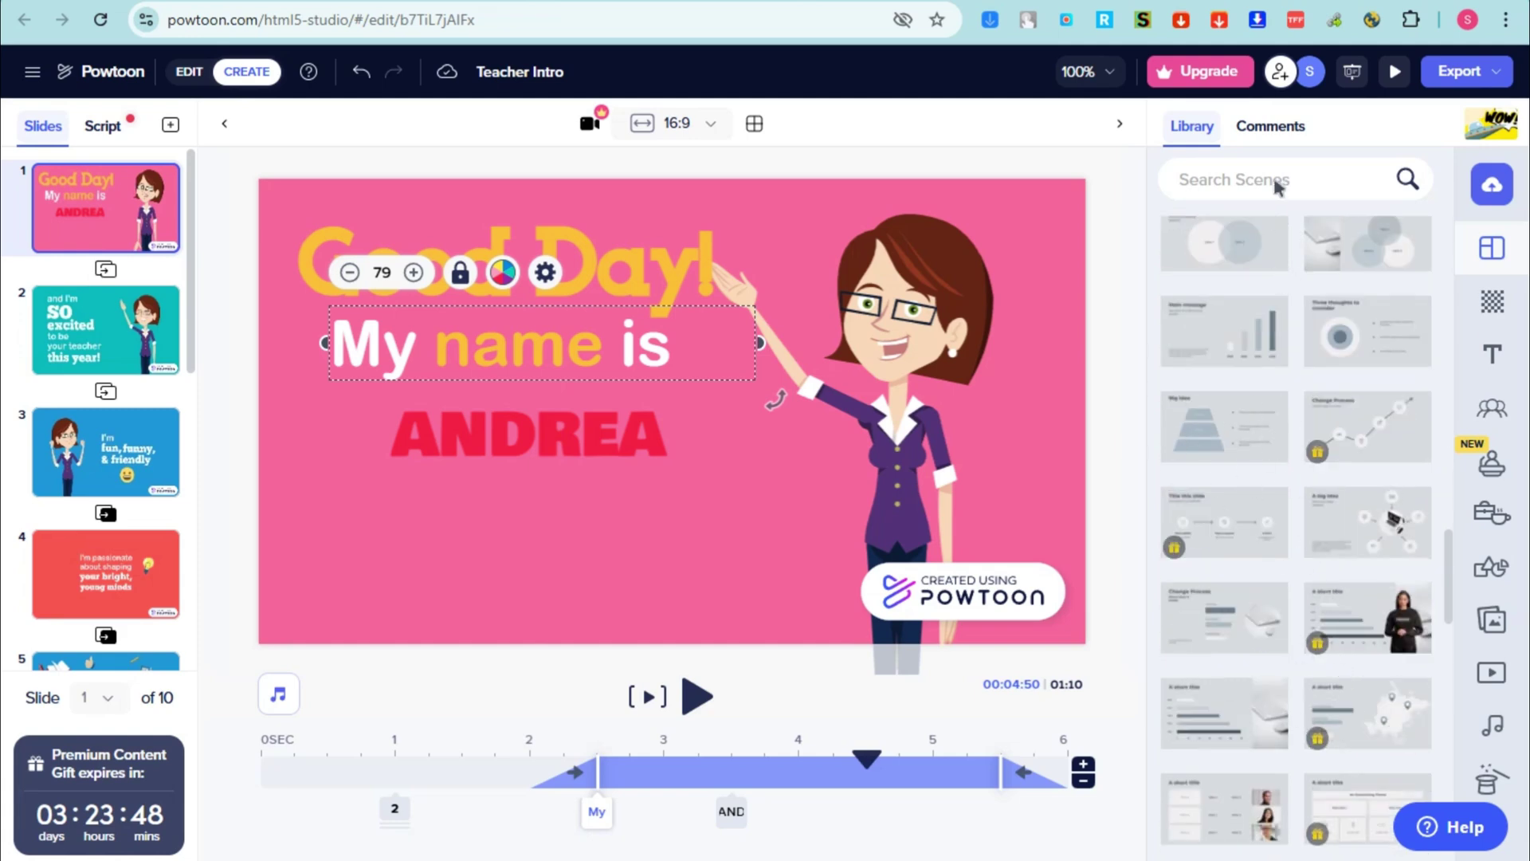
click(1271, 126)
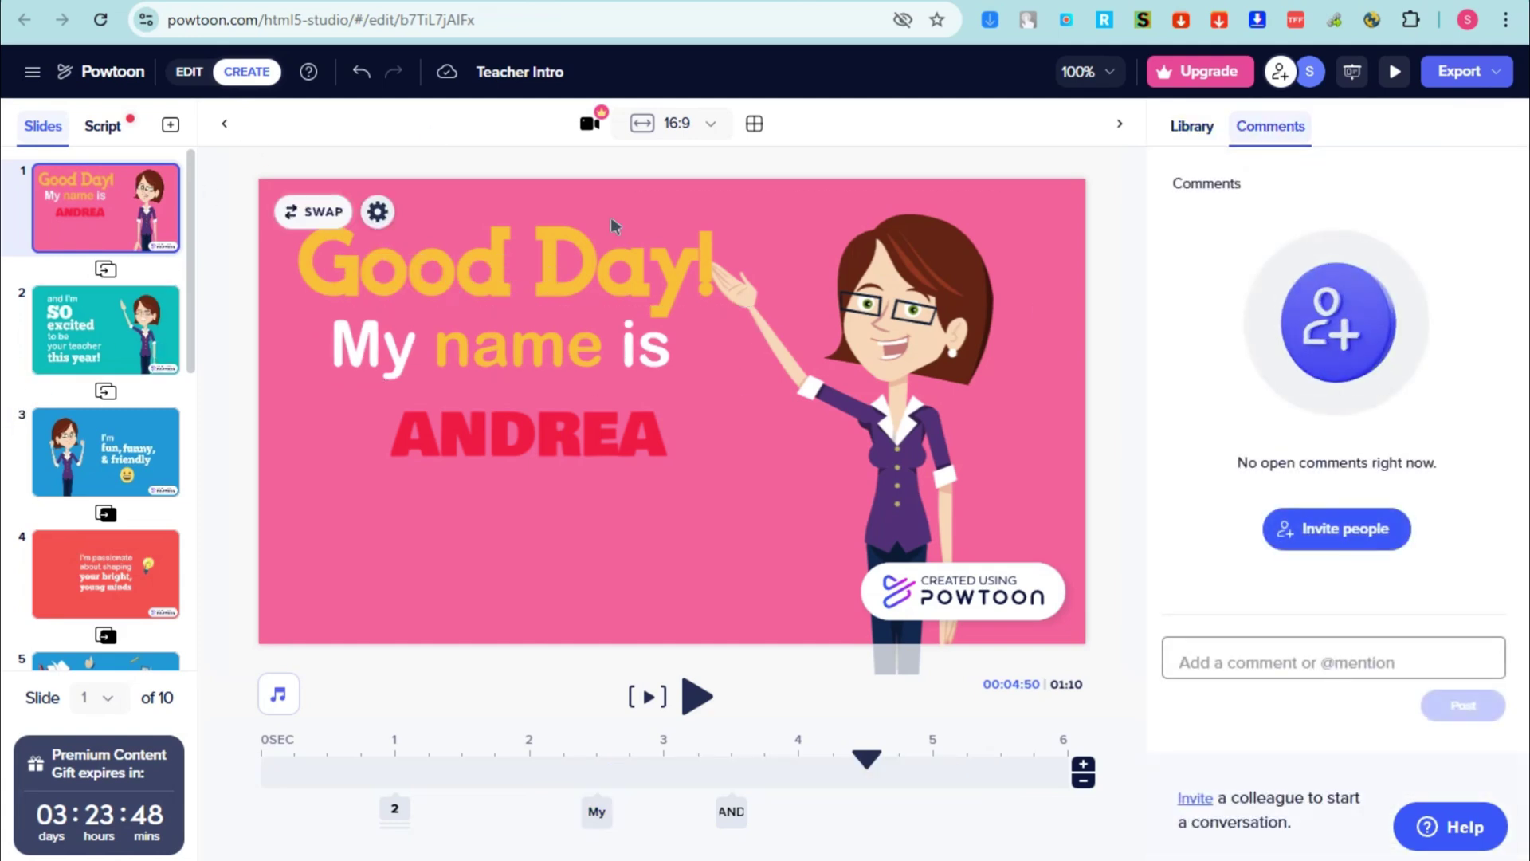
click(64, 333)
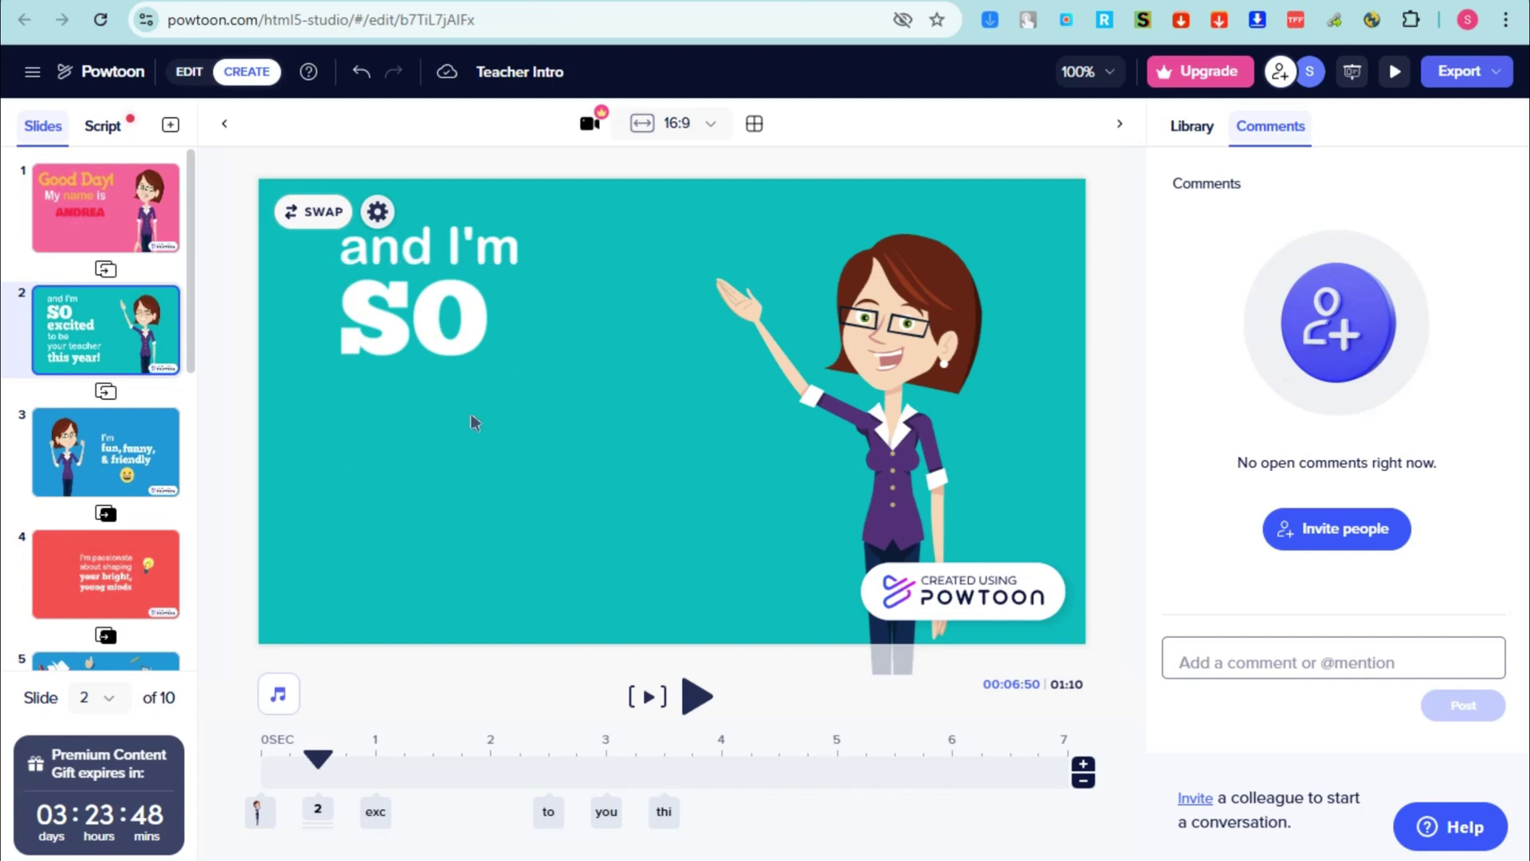
click(225, 126)
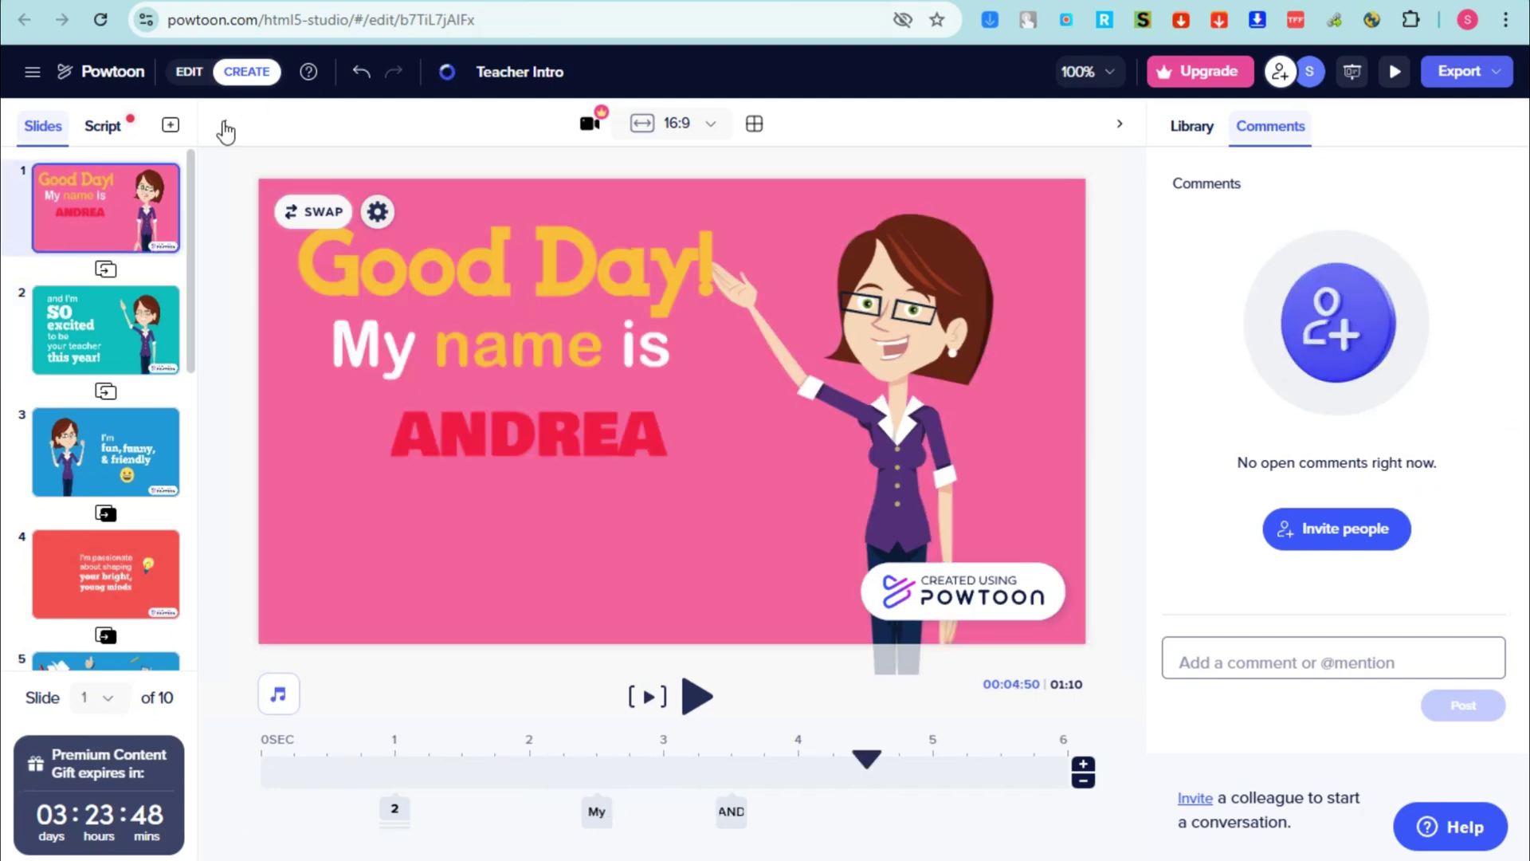
Step: Jump to slide 10 by its number and add a blank slide after it
click(101, 699)
click(100, 699)
click(99, 699)
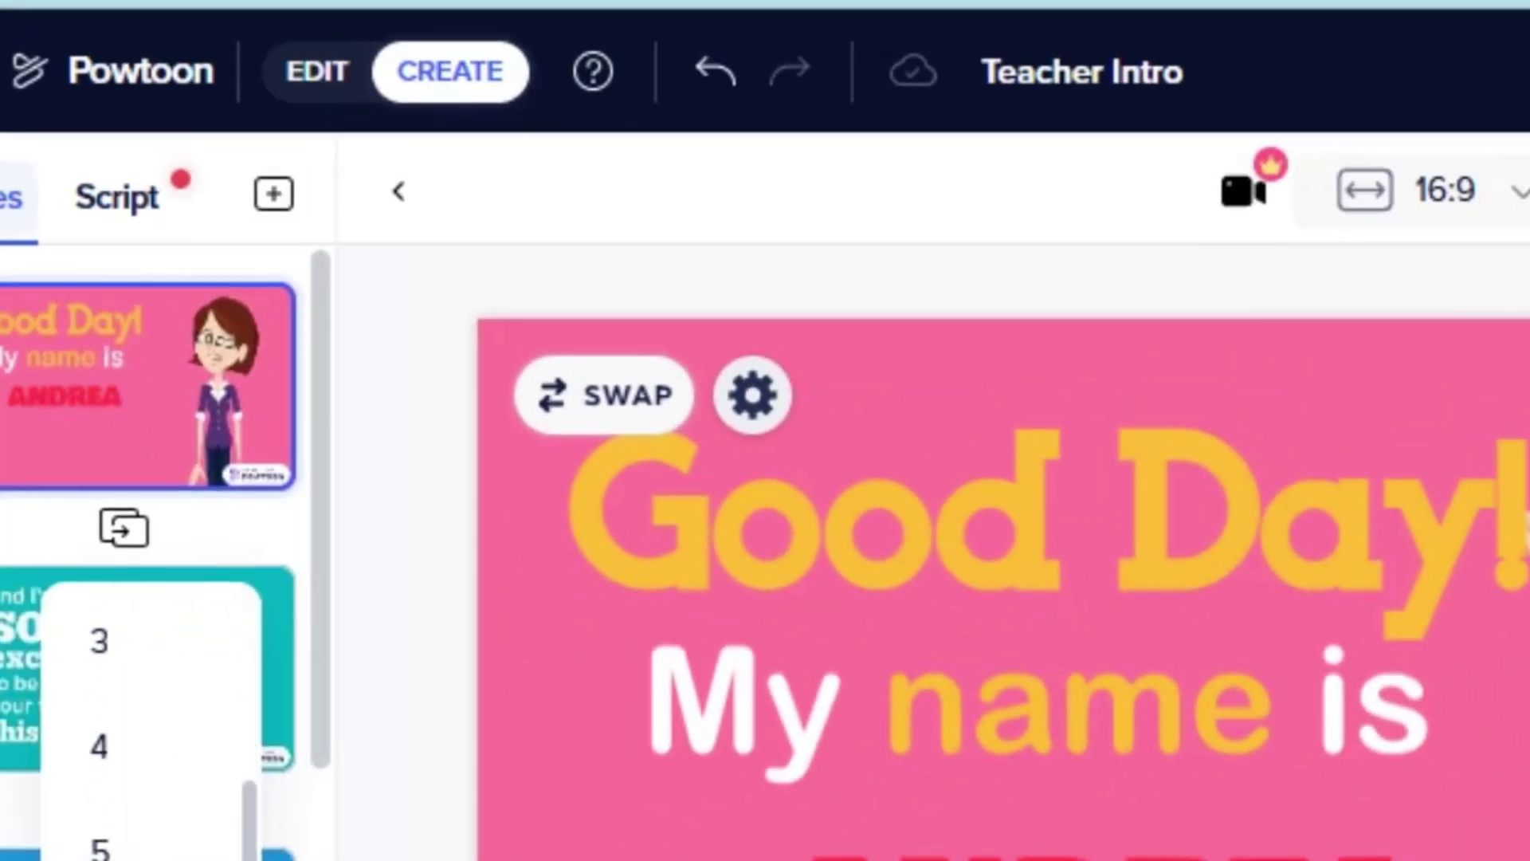
click(115, 644)
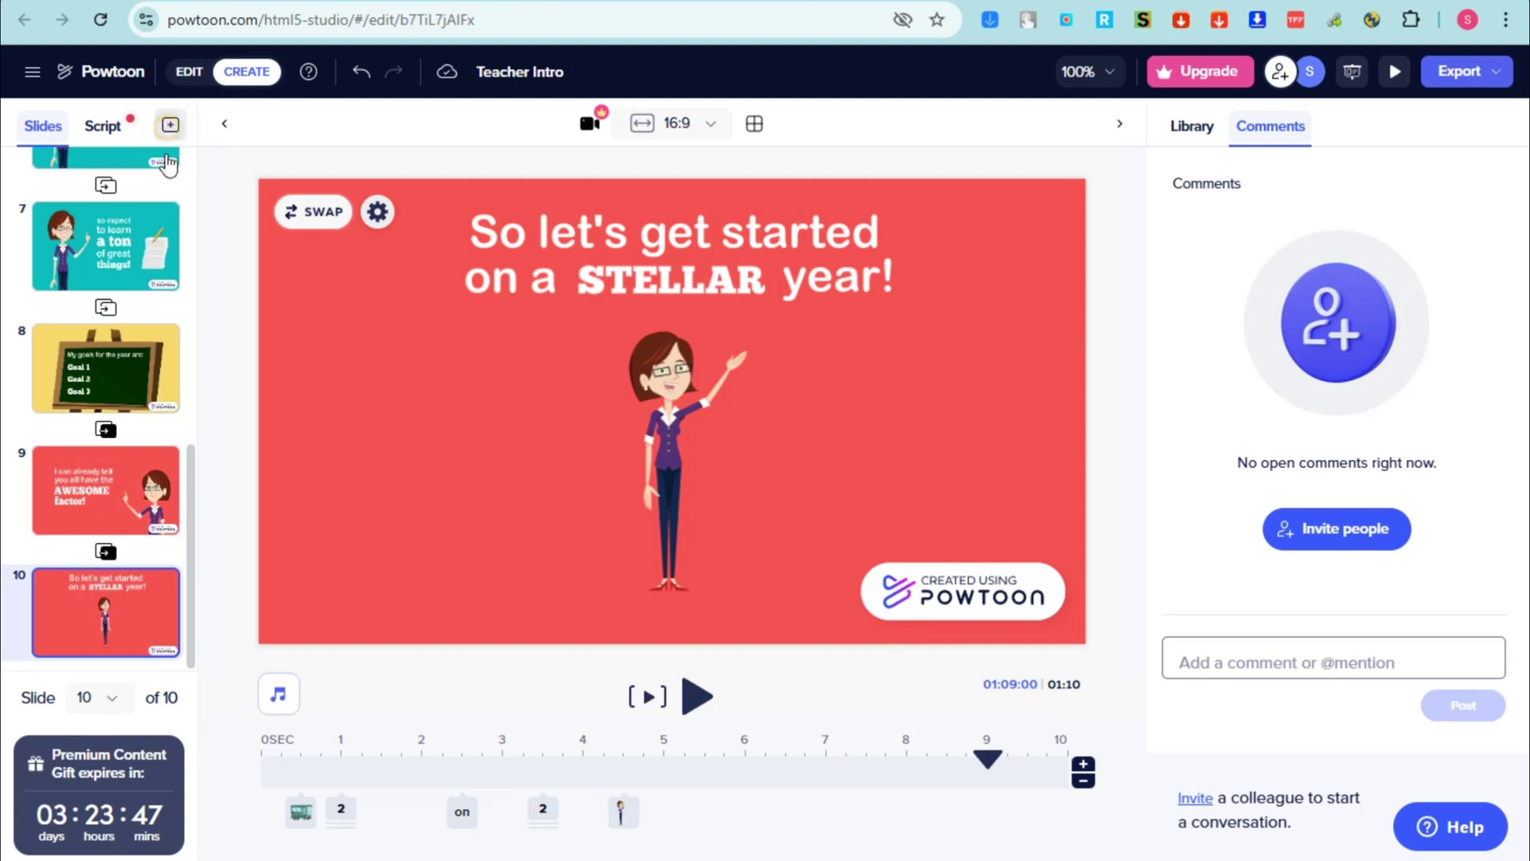
click(170, 125)
Step: Return to slide 2 and inspect the text options of the "SO" text
scroll(144, 418, up, 10)
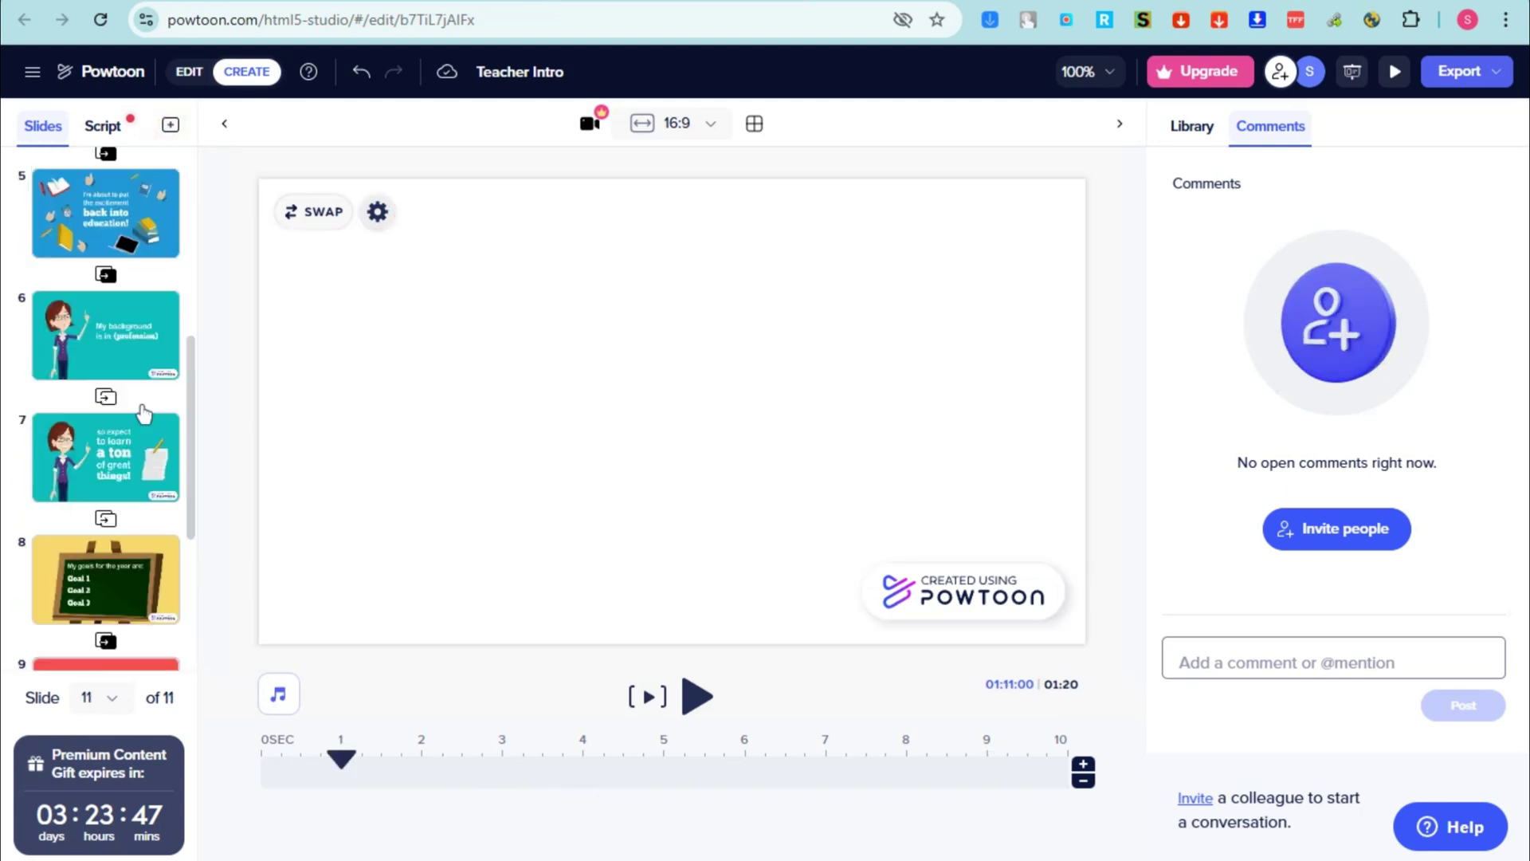
click(94, 344)
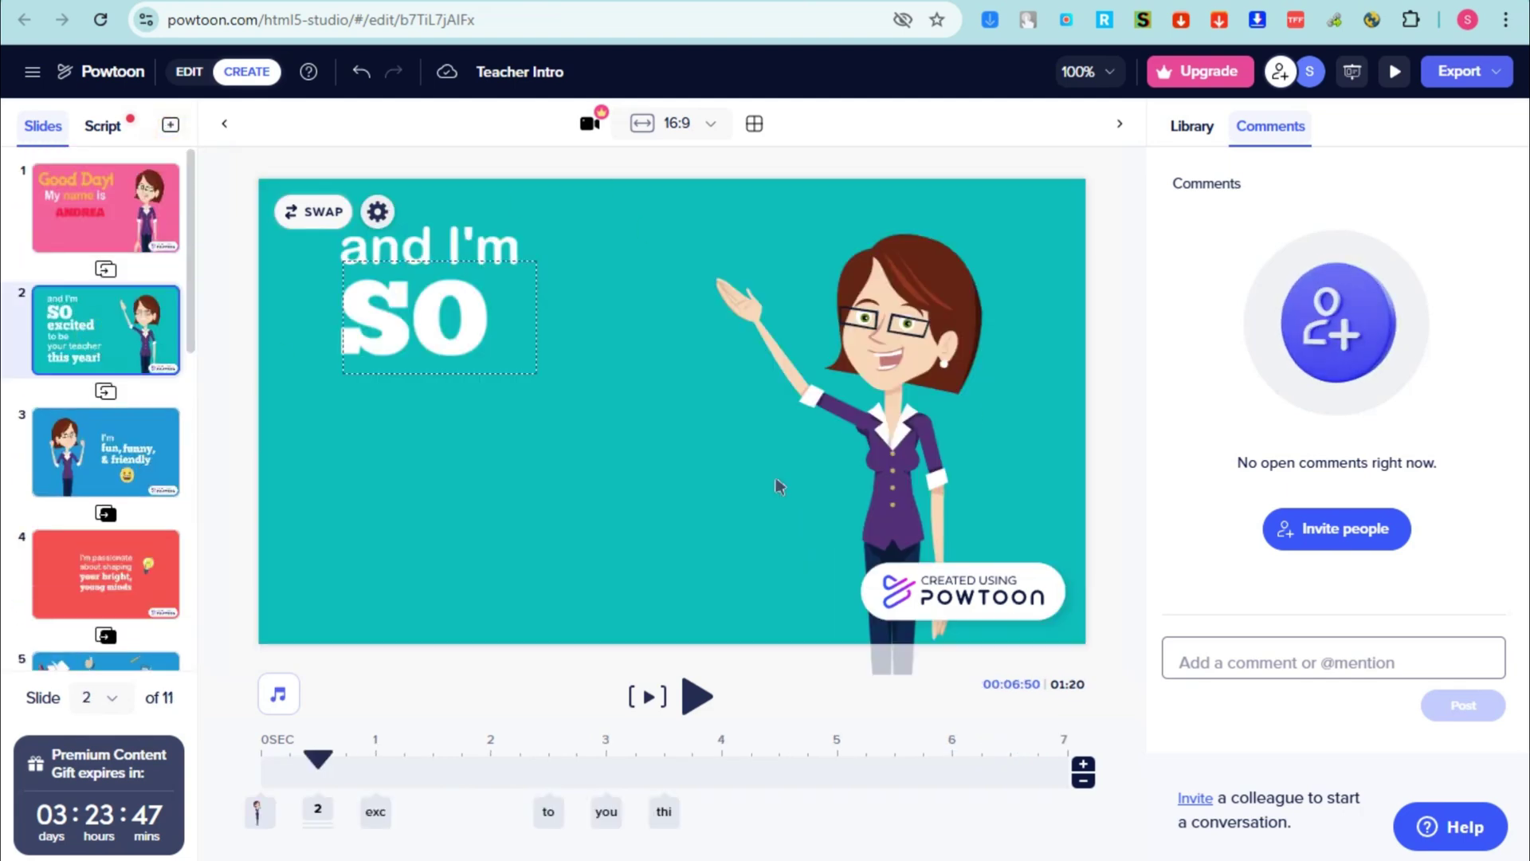
click(378, 275)
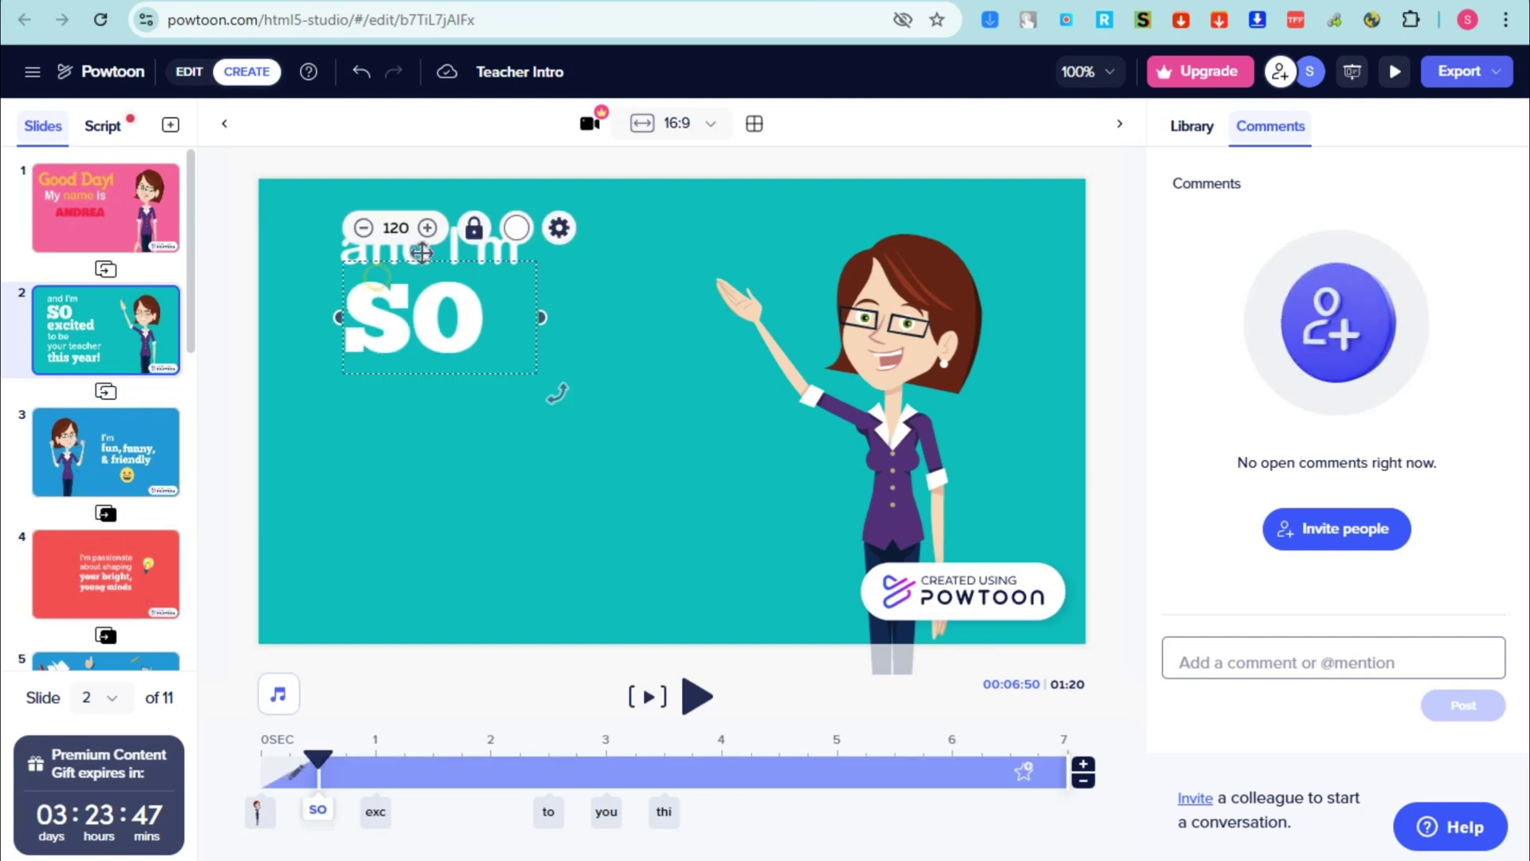
click(534, 403)
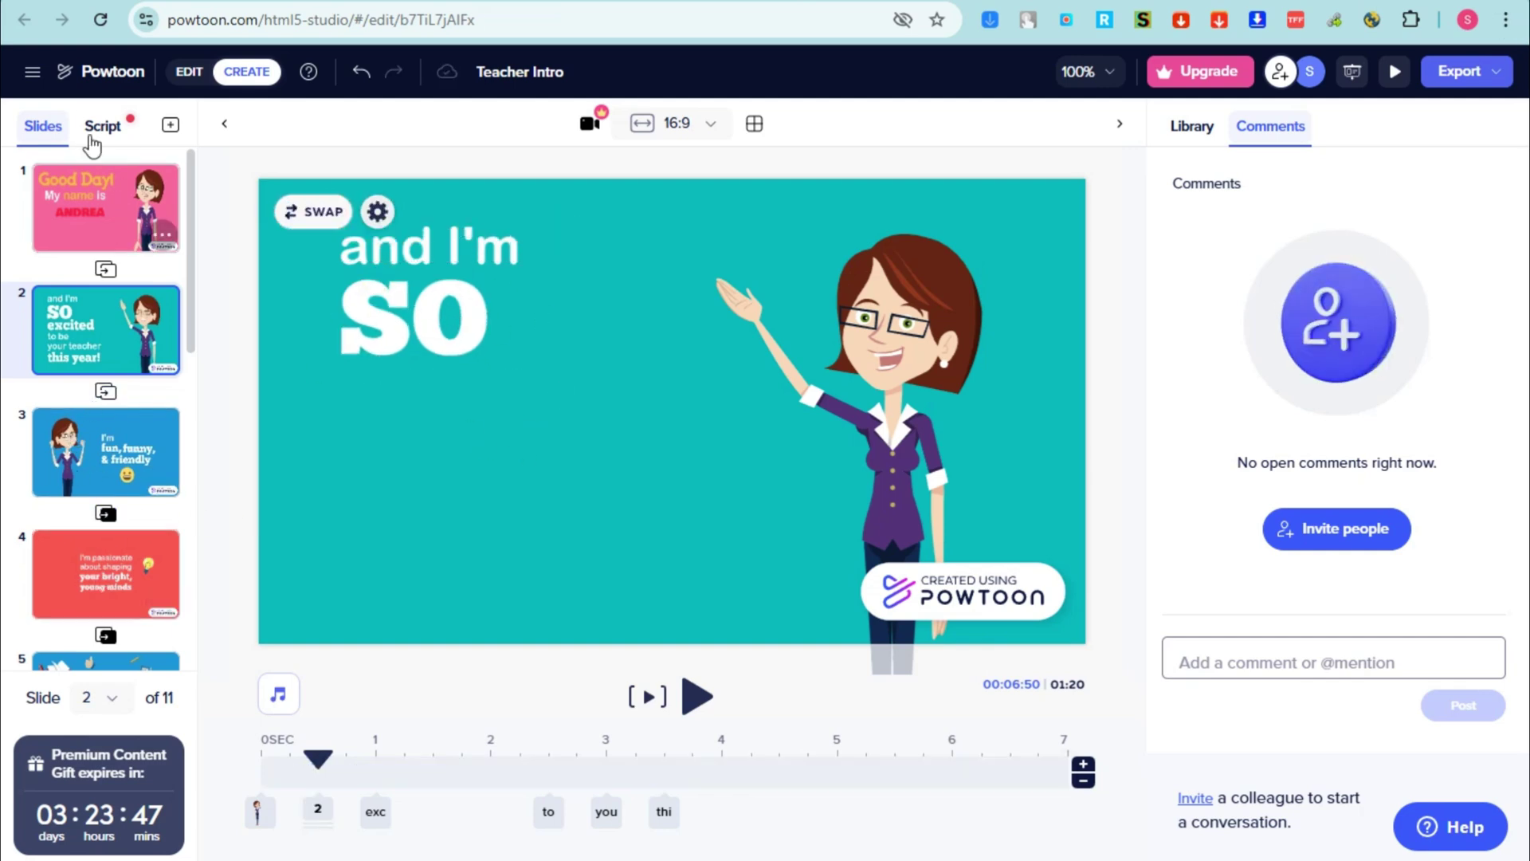
Step: Open the script and look through the voice-over, on-screen text and description fields of the first slides
click(102, 129)
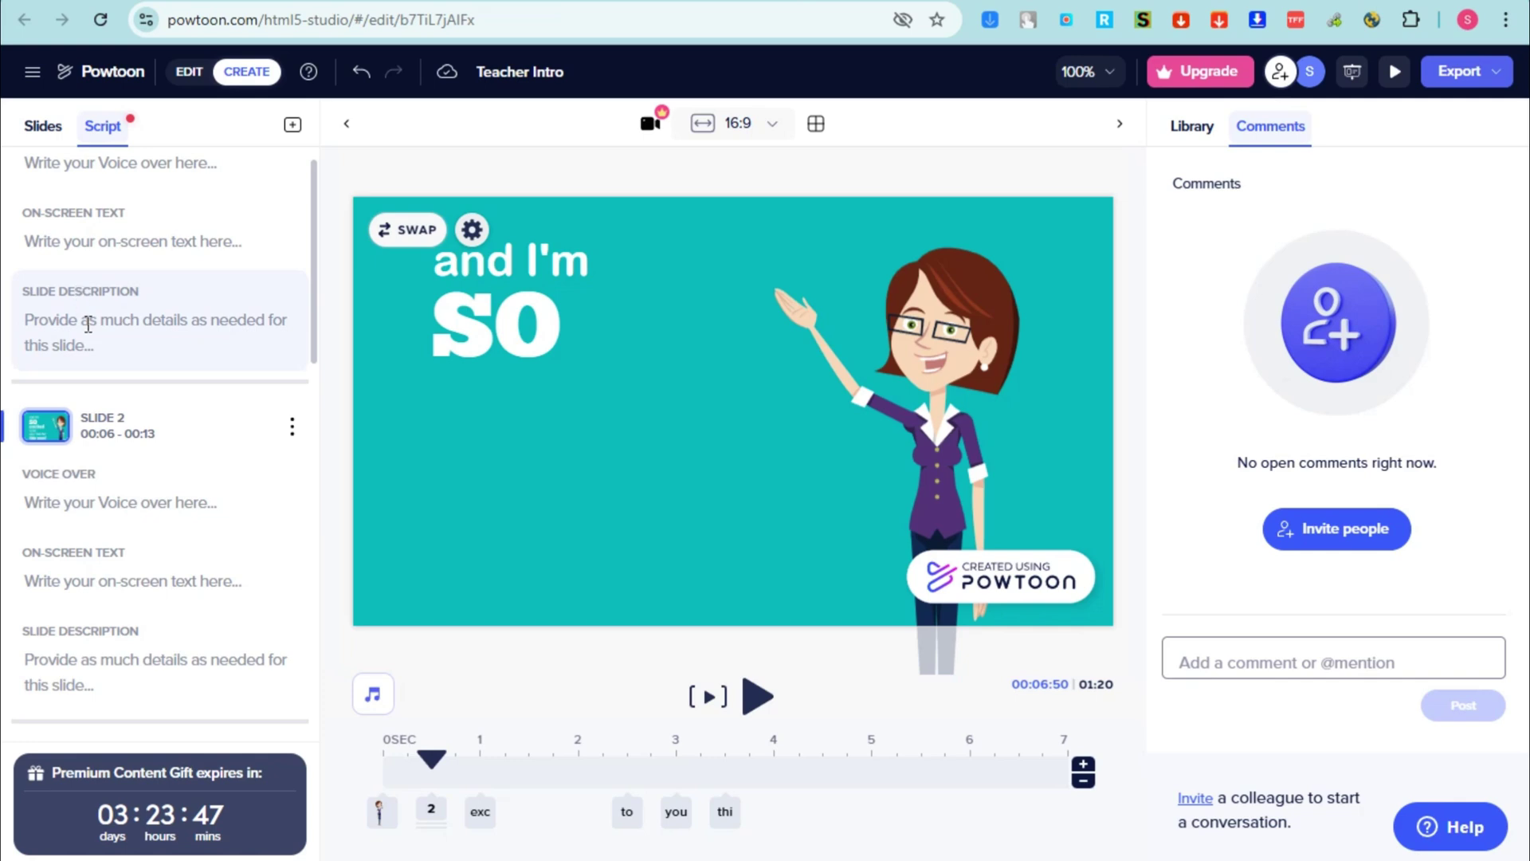
scroll(113, 408, up, 1)
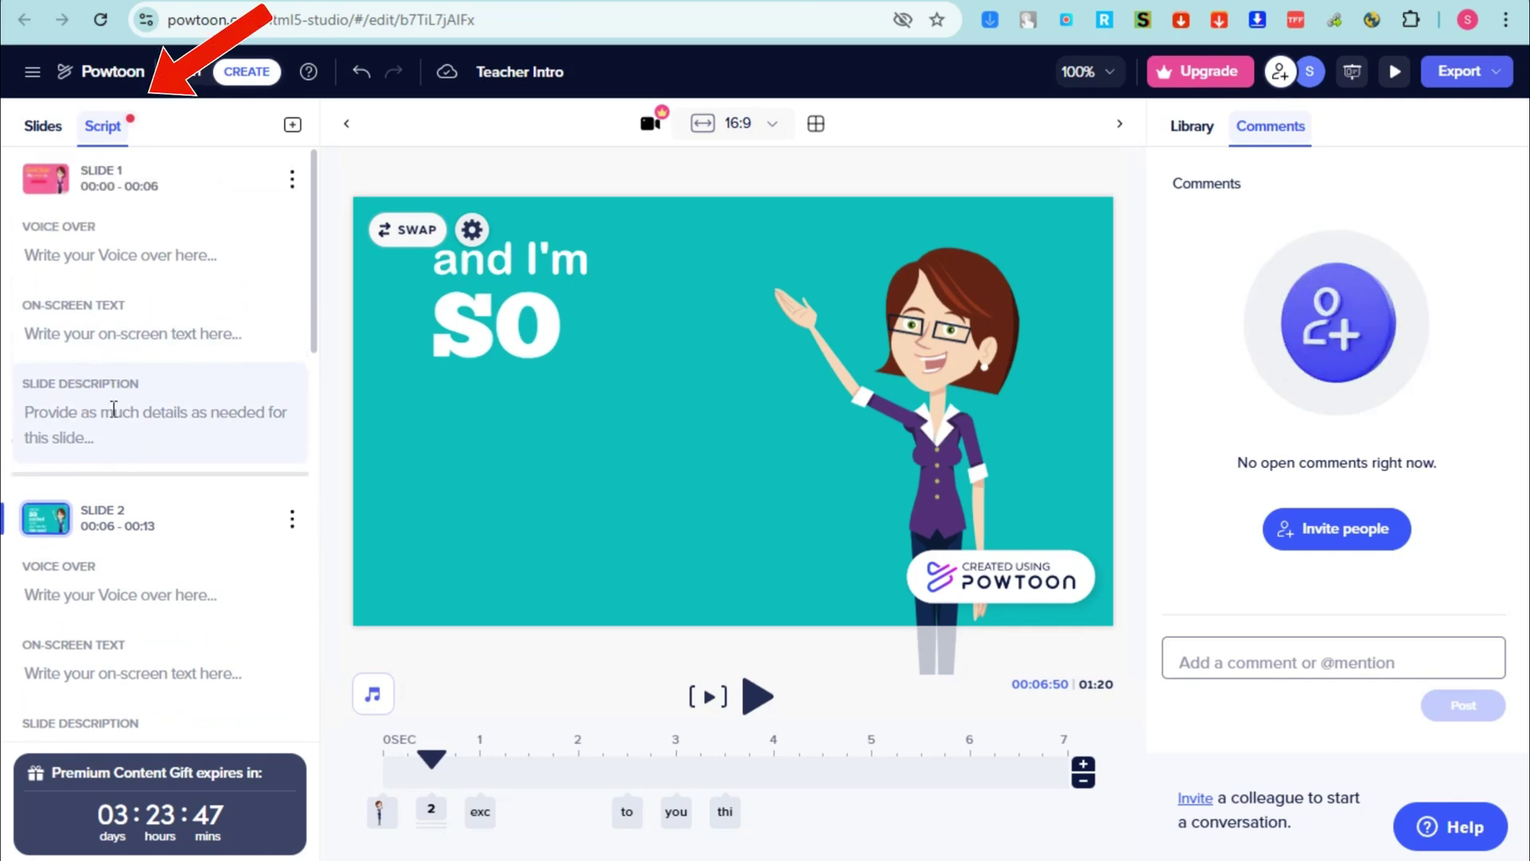
scroll(113, 408, down, 3)
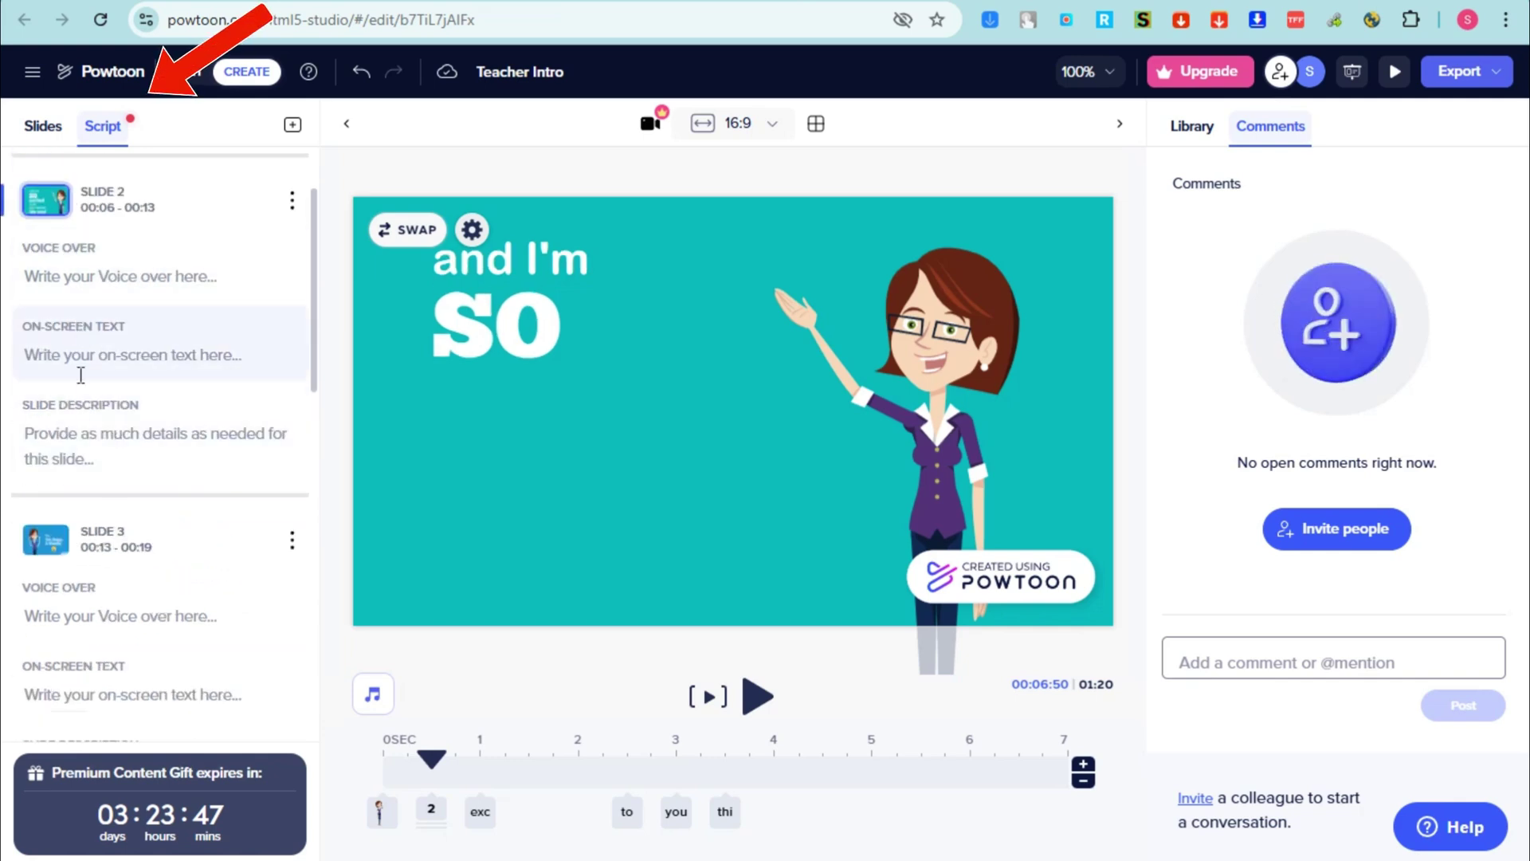
Step: Replace the "and I'm" text on slide 2 with the paragraph starting "and I'm excited to be your teacher this year" at font size 39
click(90, 422)
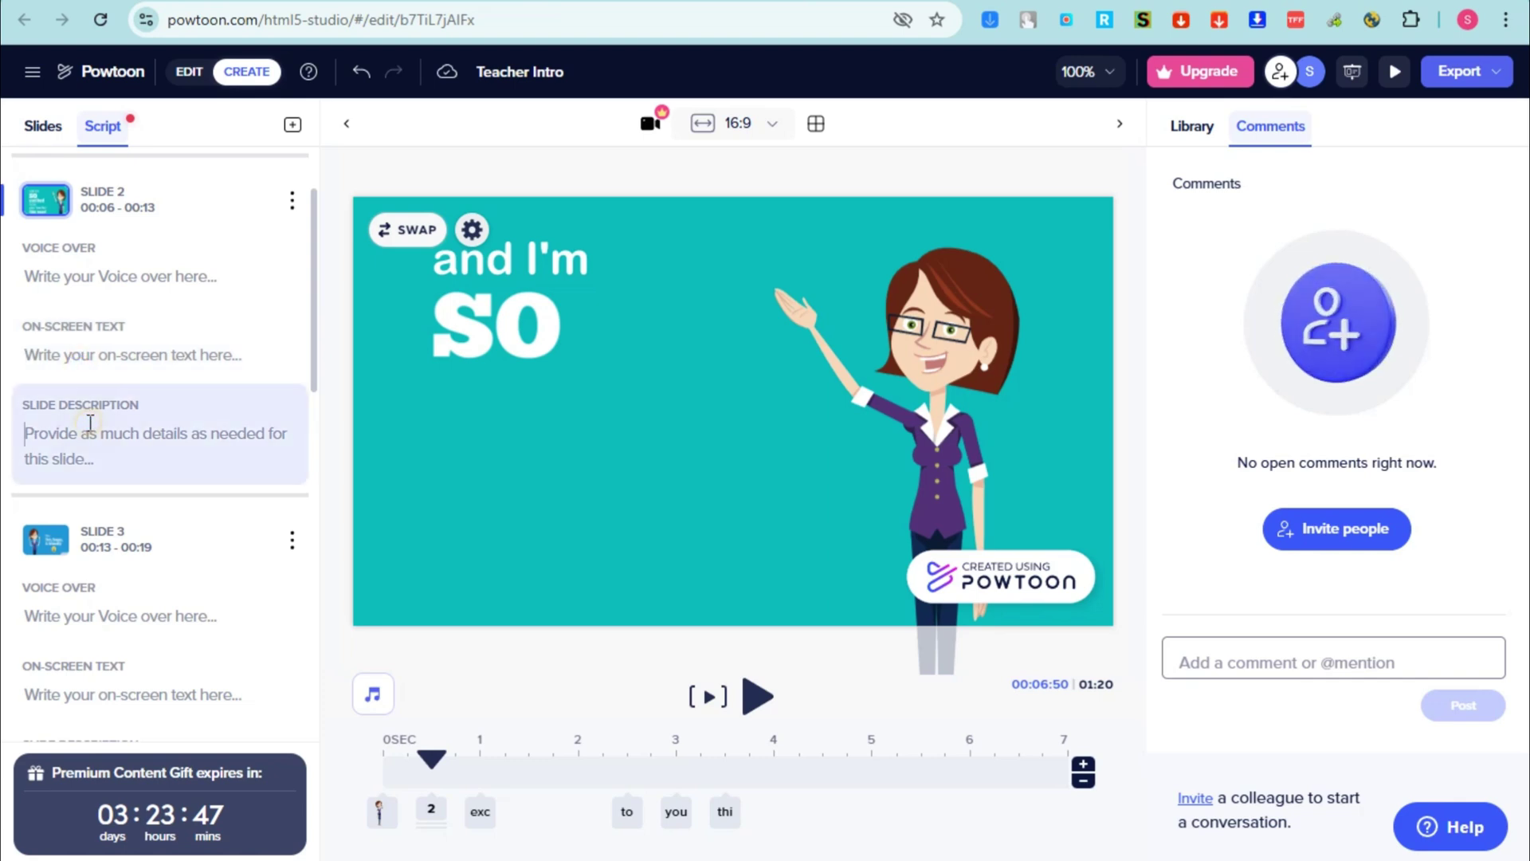
click(508, 266)
double_click(509, 266)
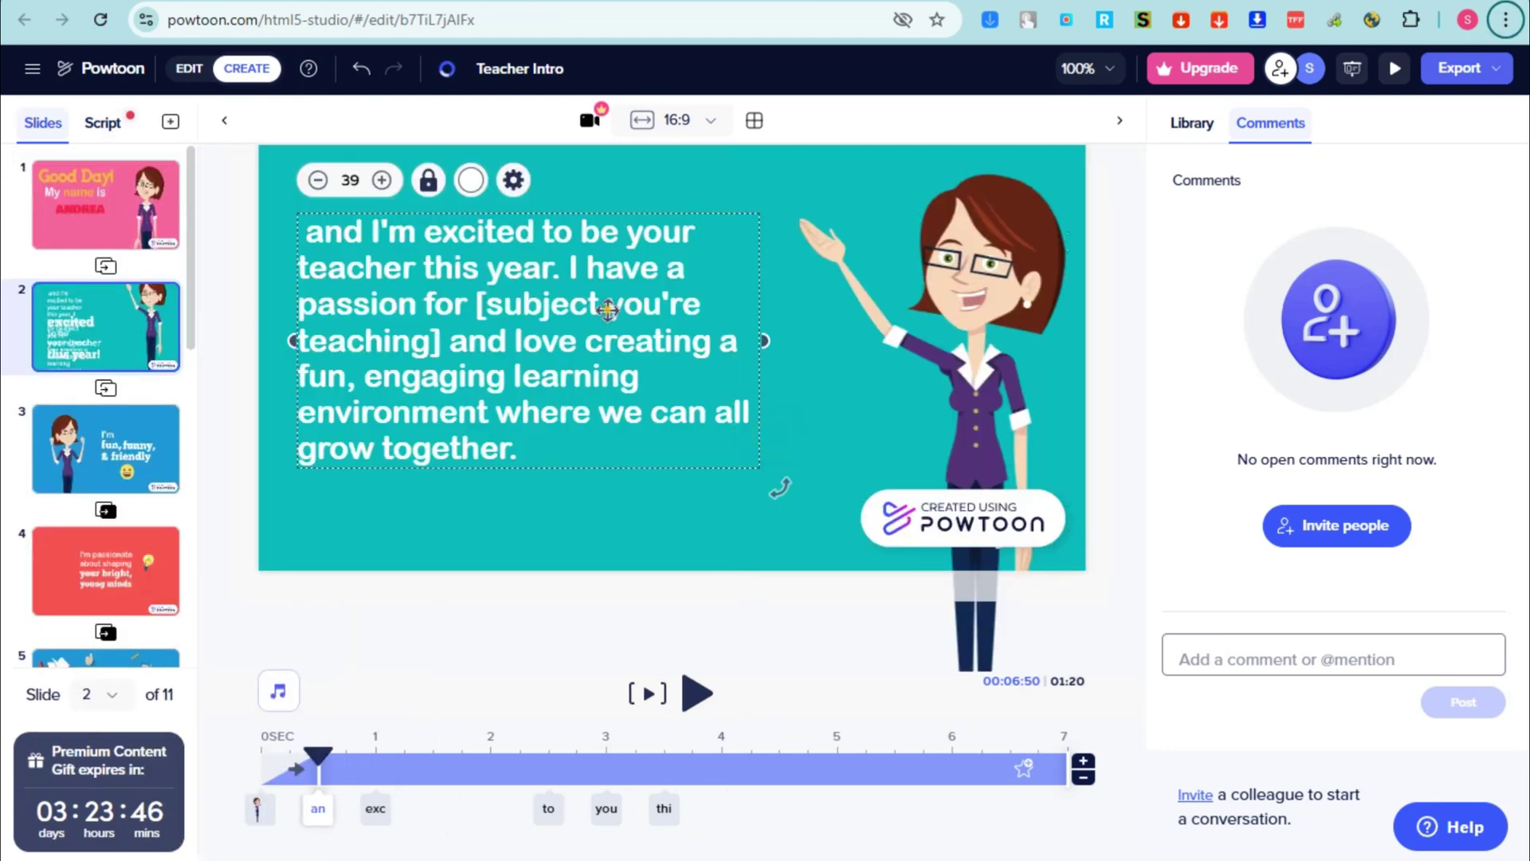
double_click(609, 310)
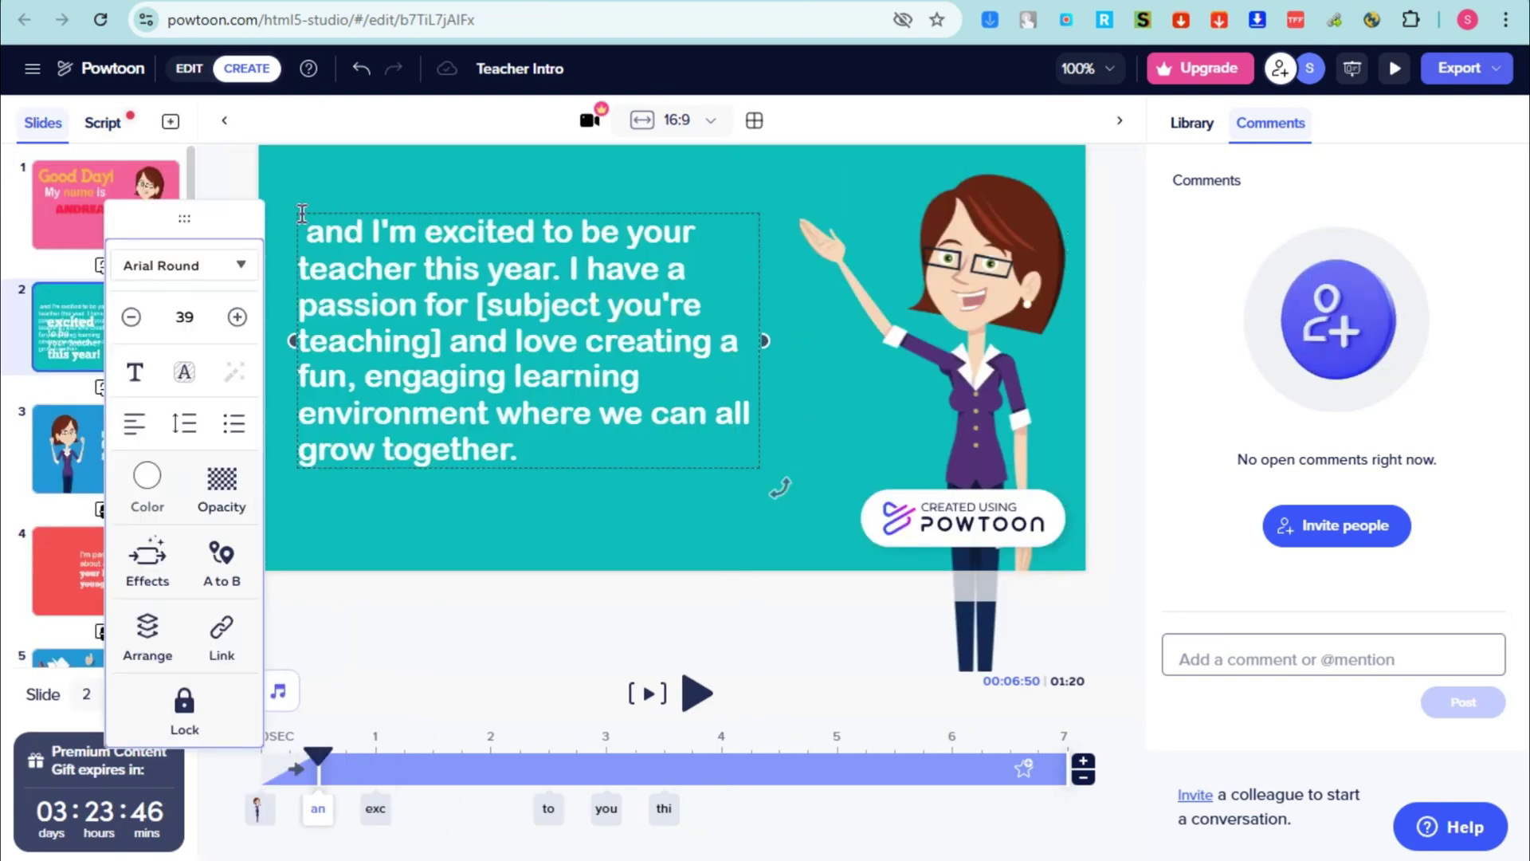
click(727, 231)
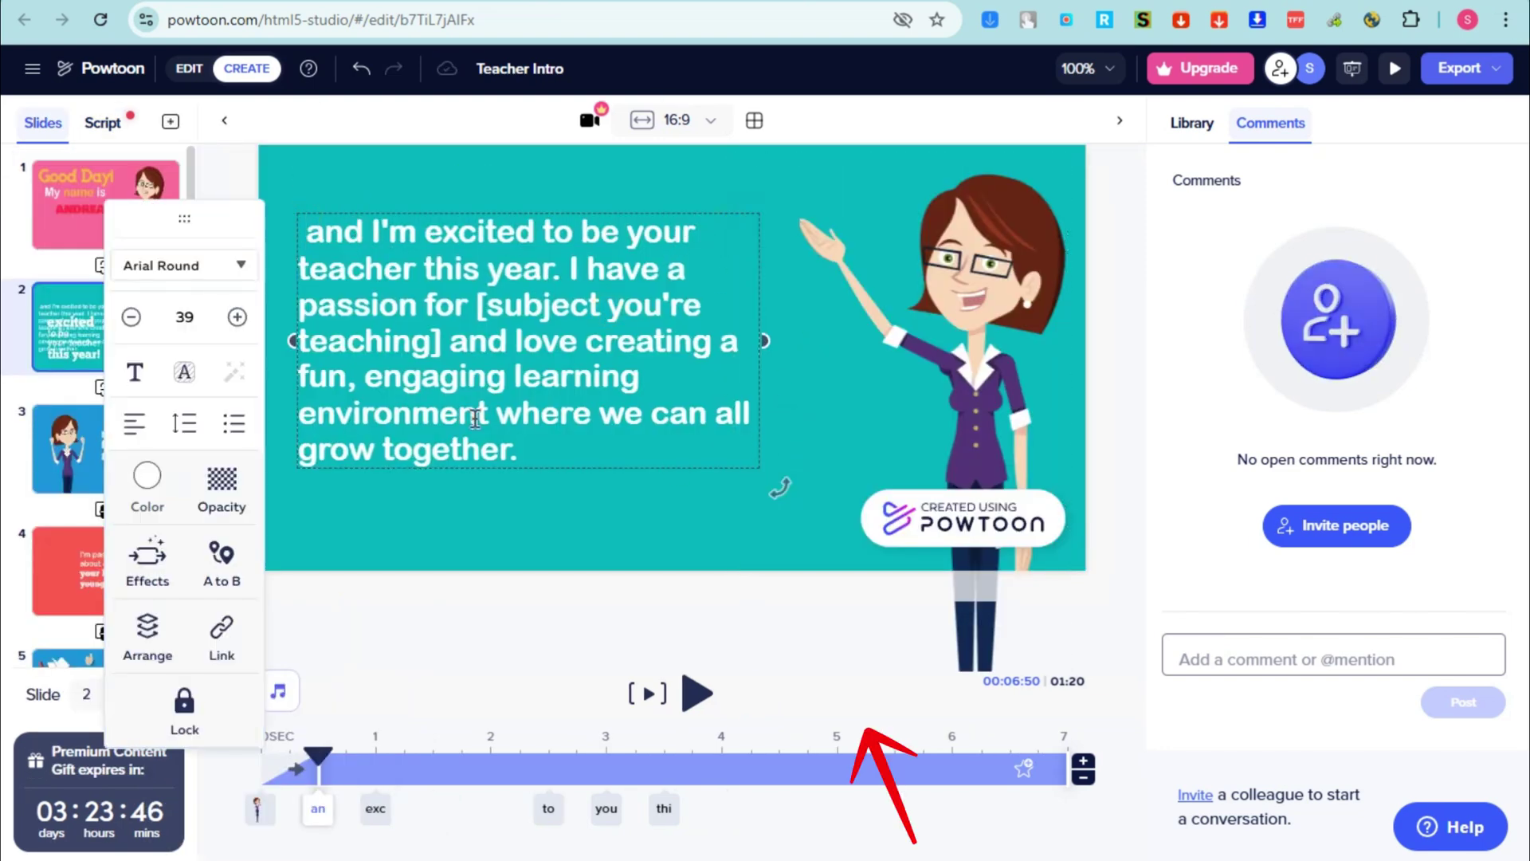
Step: Give slide 2's paragraph the Hand 02 writing effect on entry and the Reveal Down effect on exit
click(147, 561)
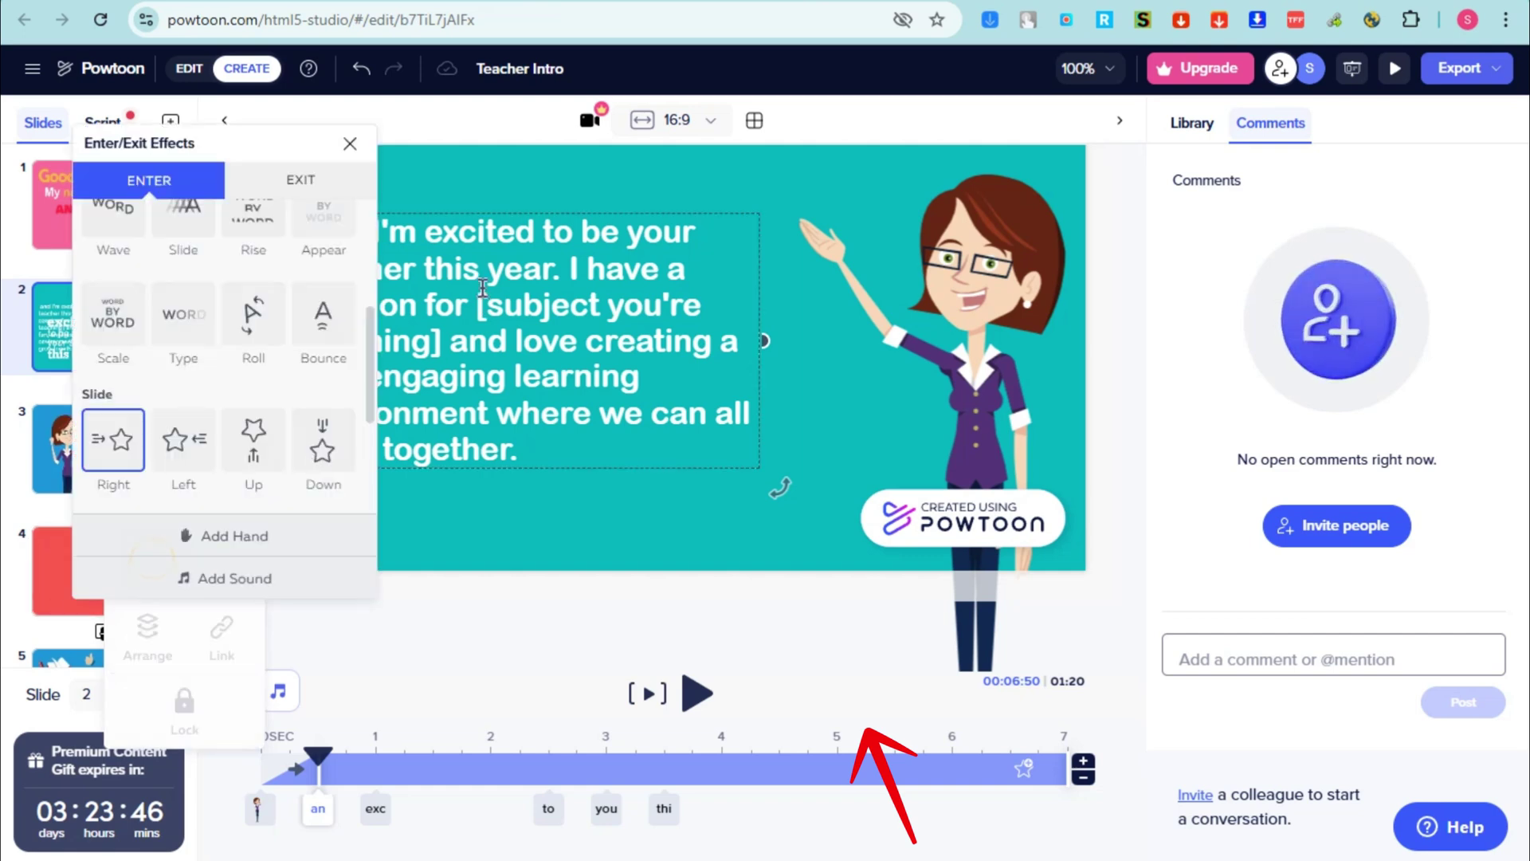
scroll(291, 399, down, 2)
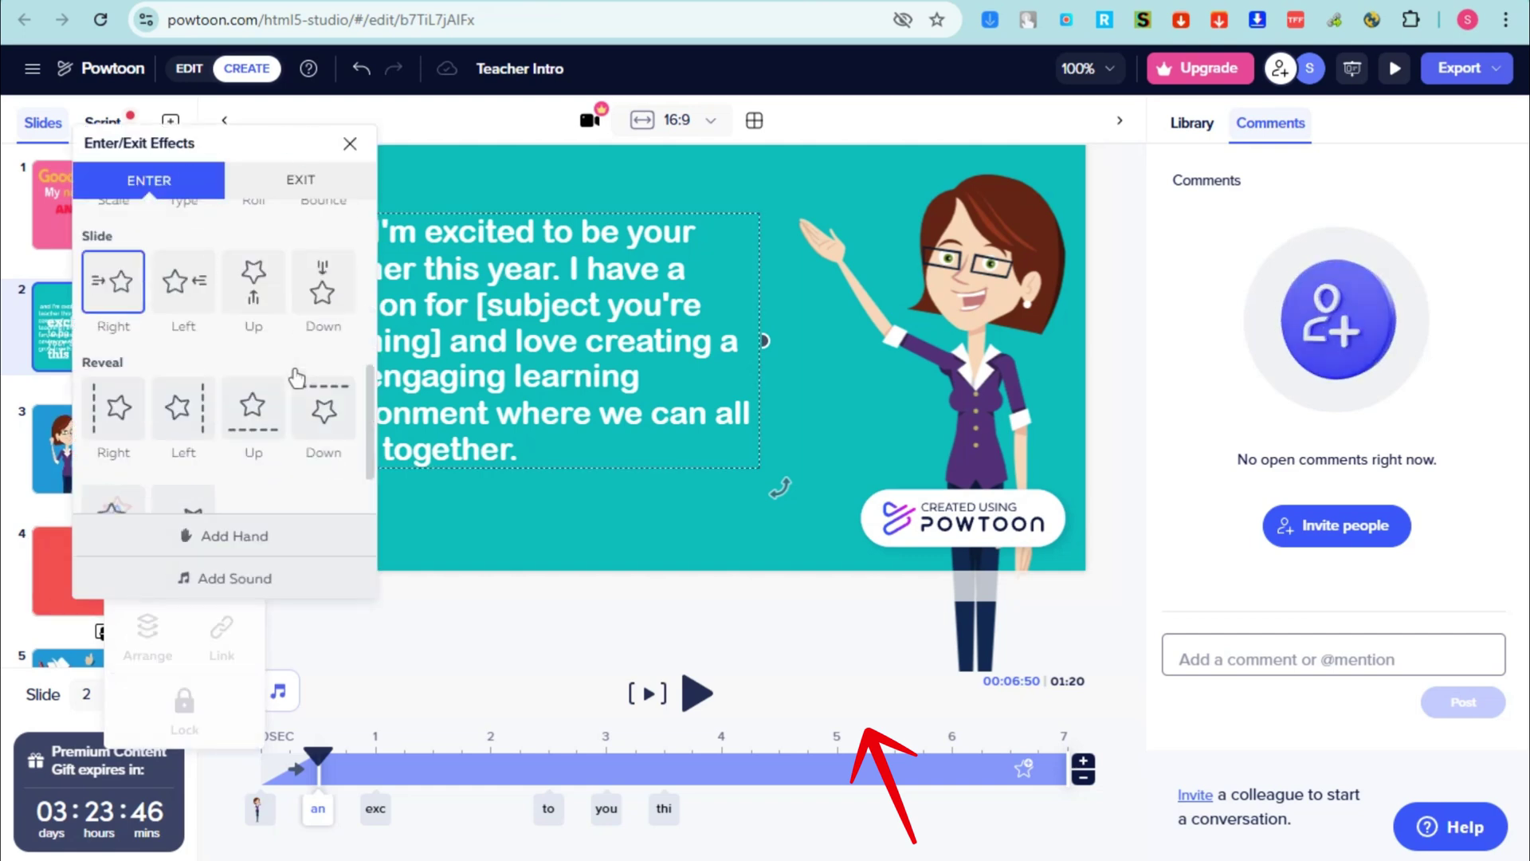
scroll(279, 381, up, 6)
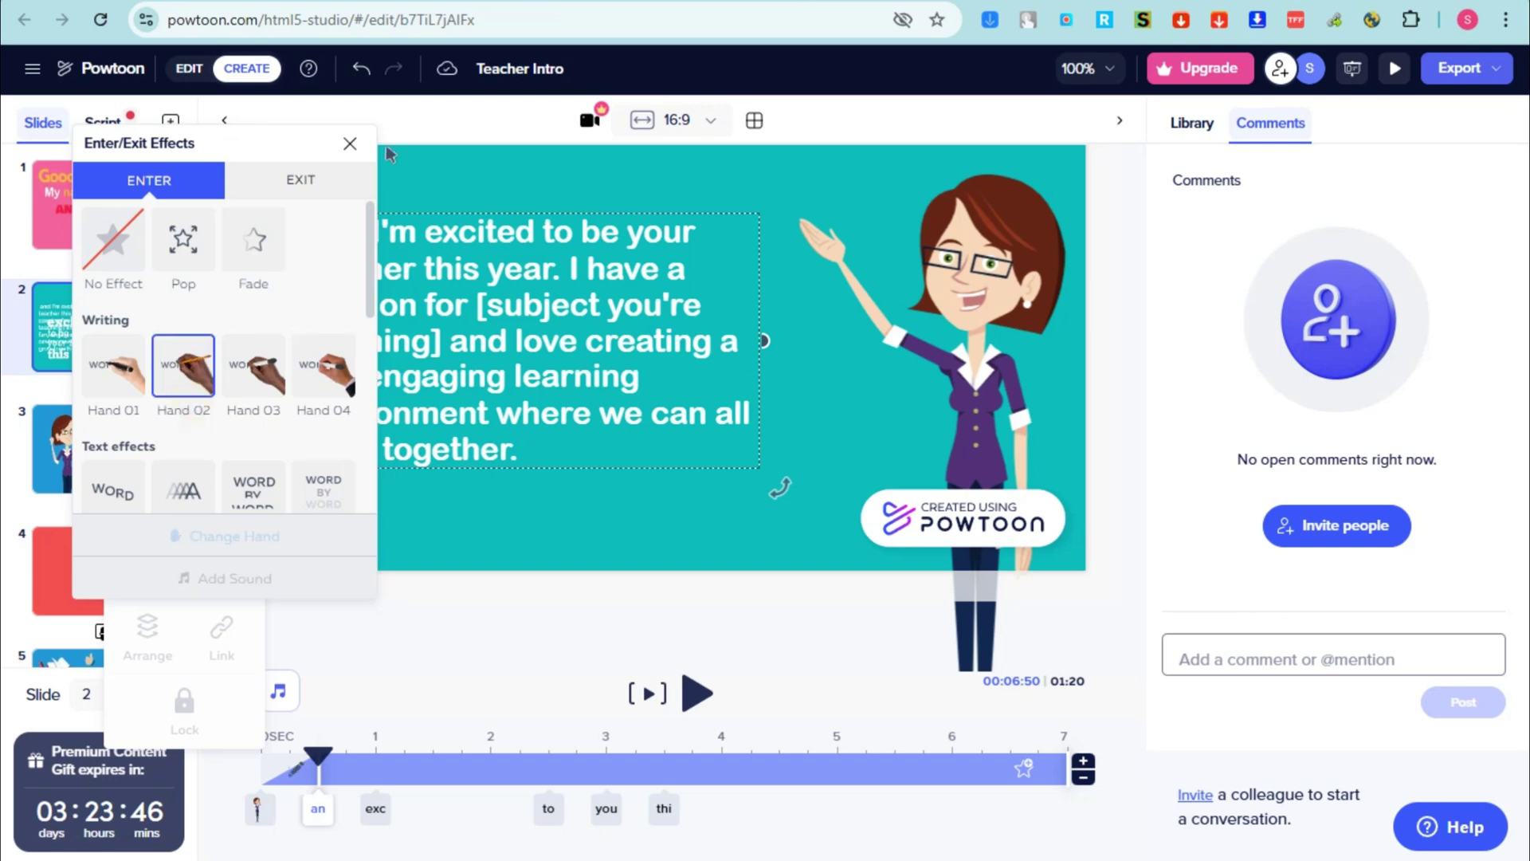
click(301, 182)
scroll(311, 446, down, 1)
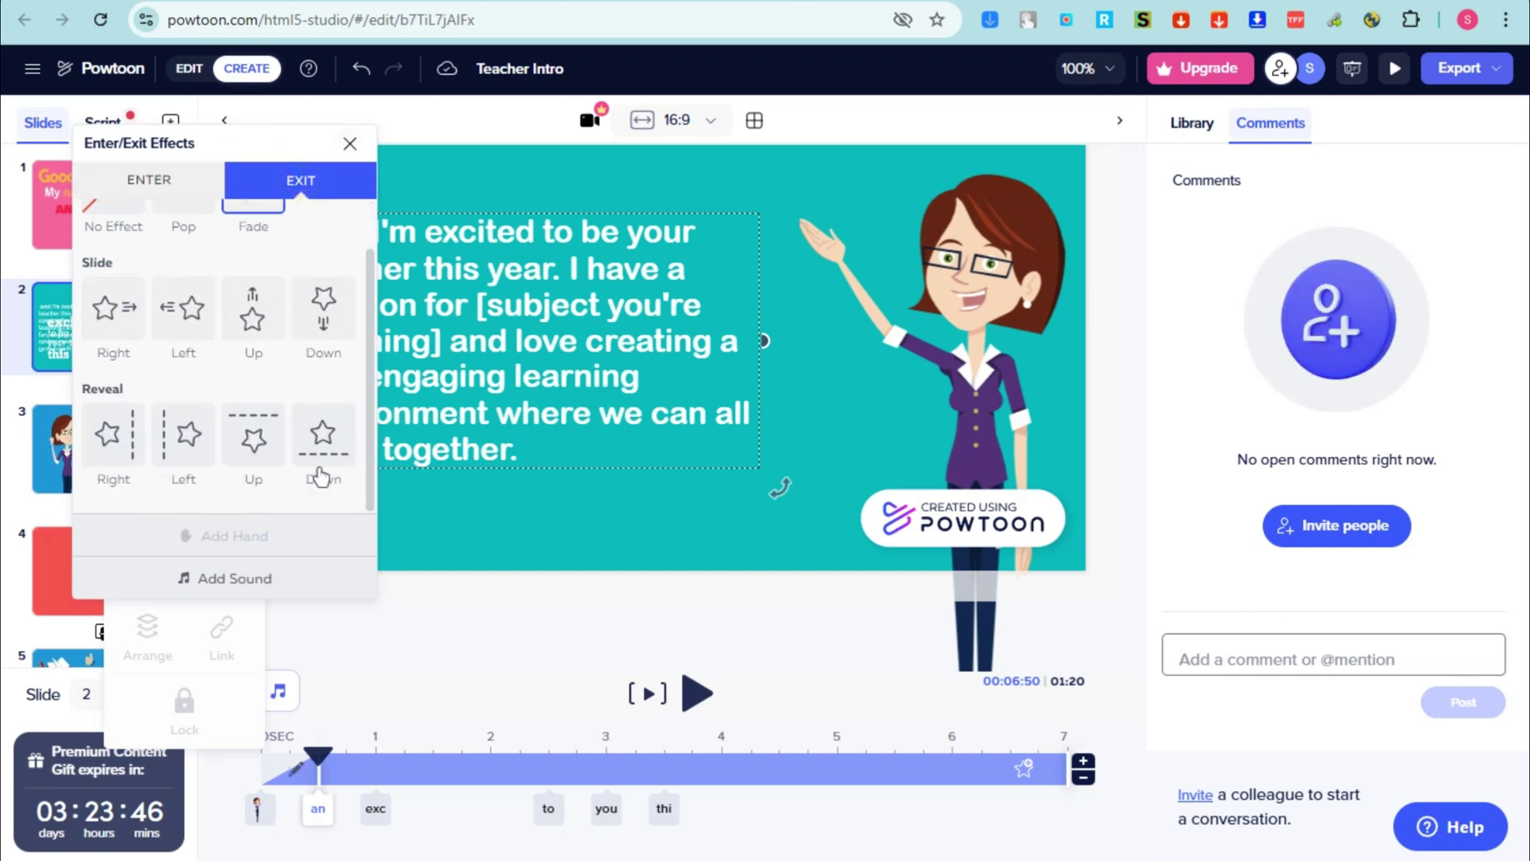
click(321, 435)
click(350, 144)
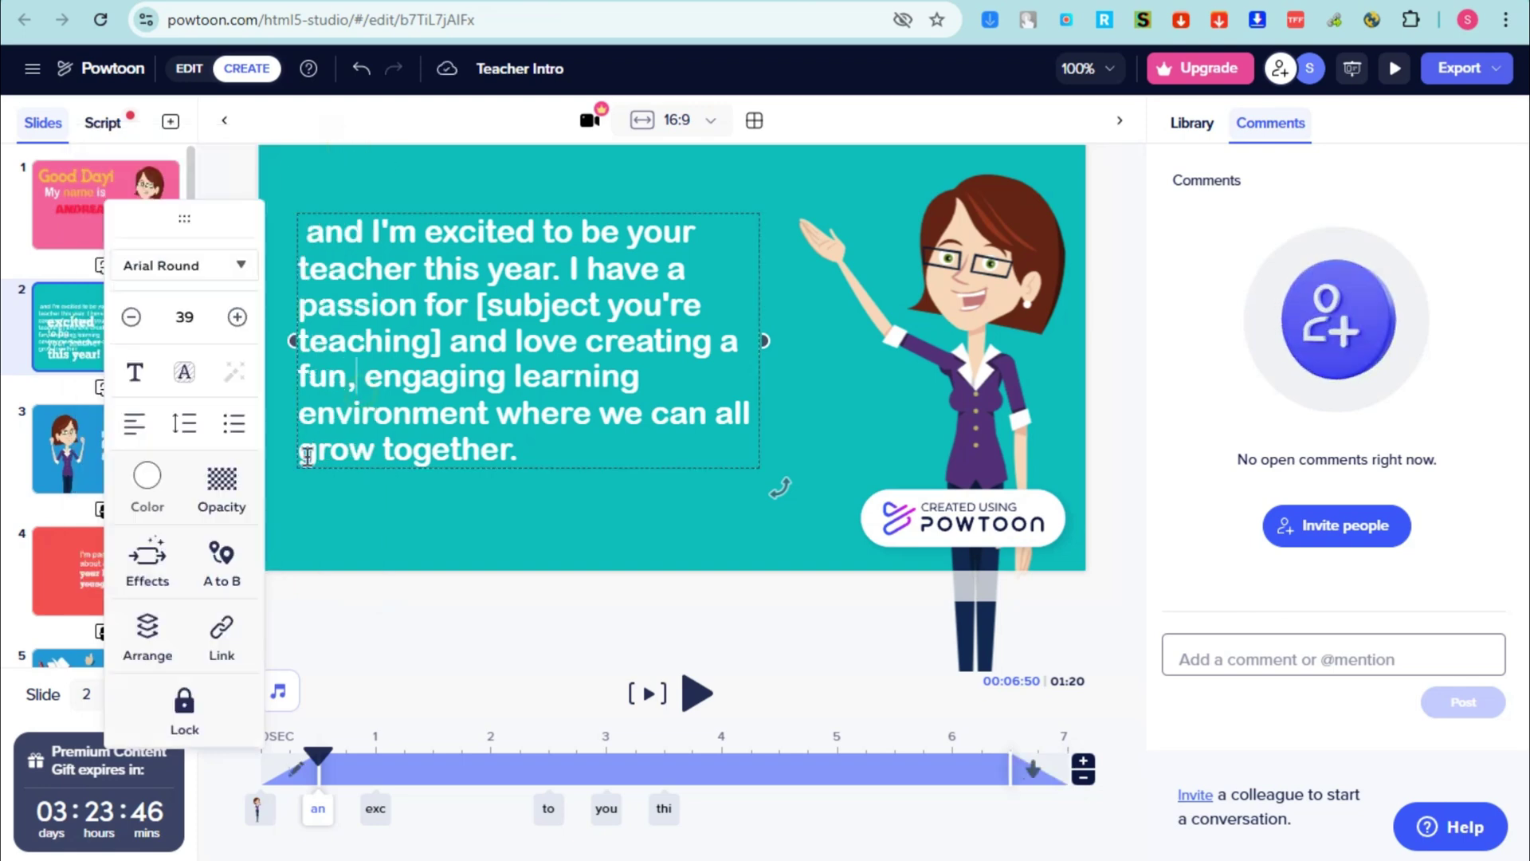
Step: Move the teacher character on slide 2 slightly lower and closer to the paragraph
click(781, 160)
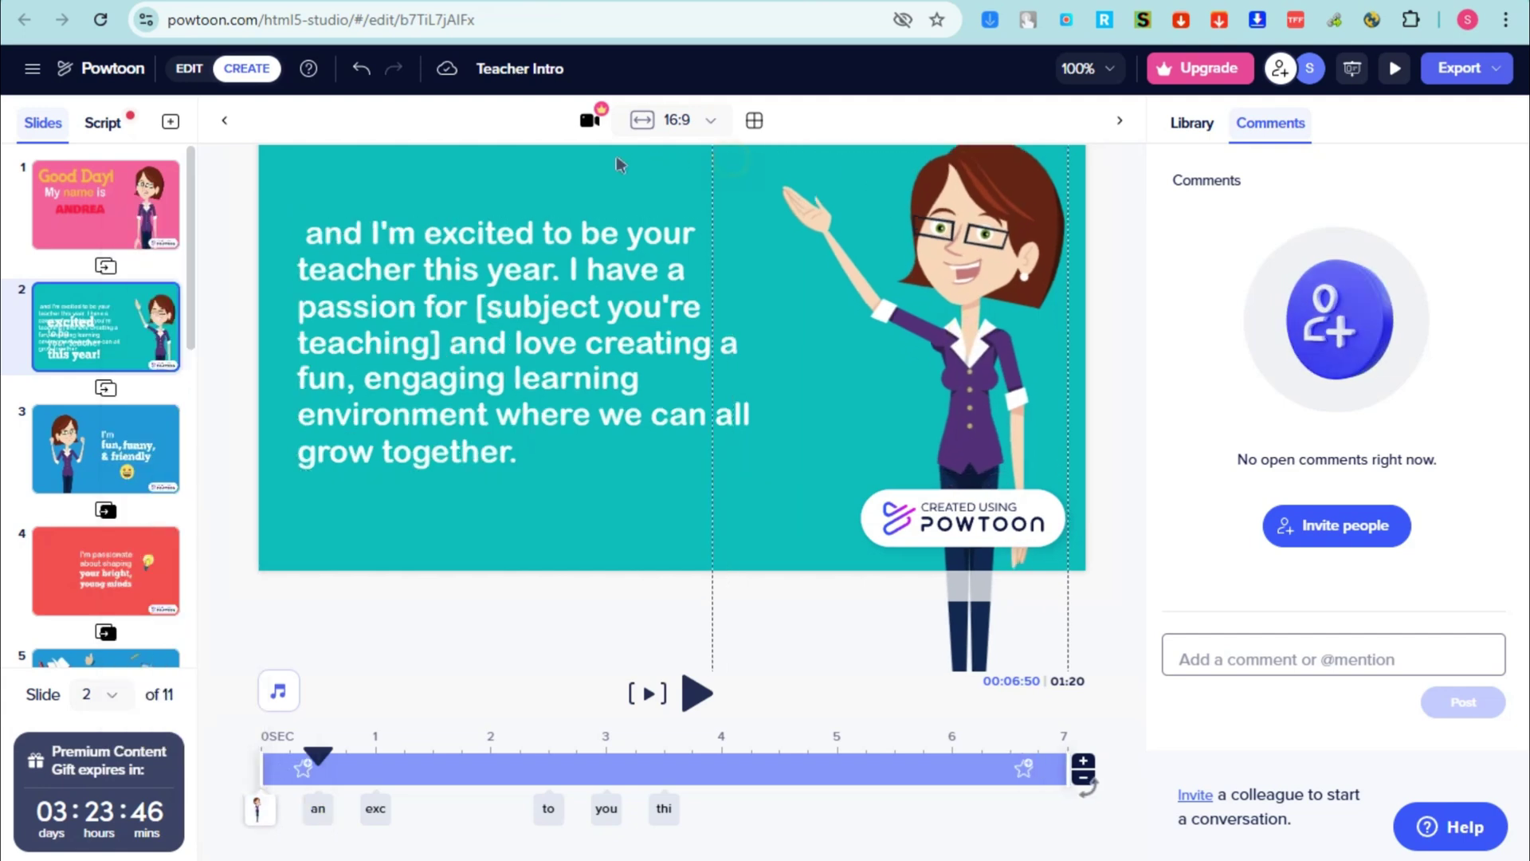
mouse_move(963, 381)
mouse_down()
mouse_move(818, 374)
mouse_move(867, 361)
mouse_move(929, 375)
mouse_up()
click(764, 254)
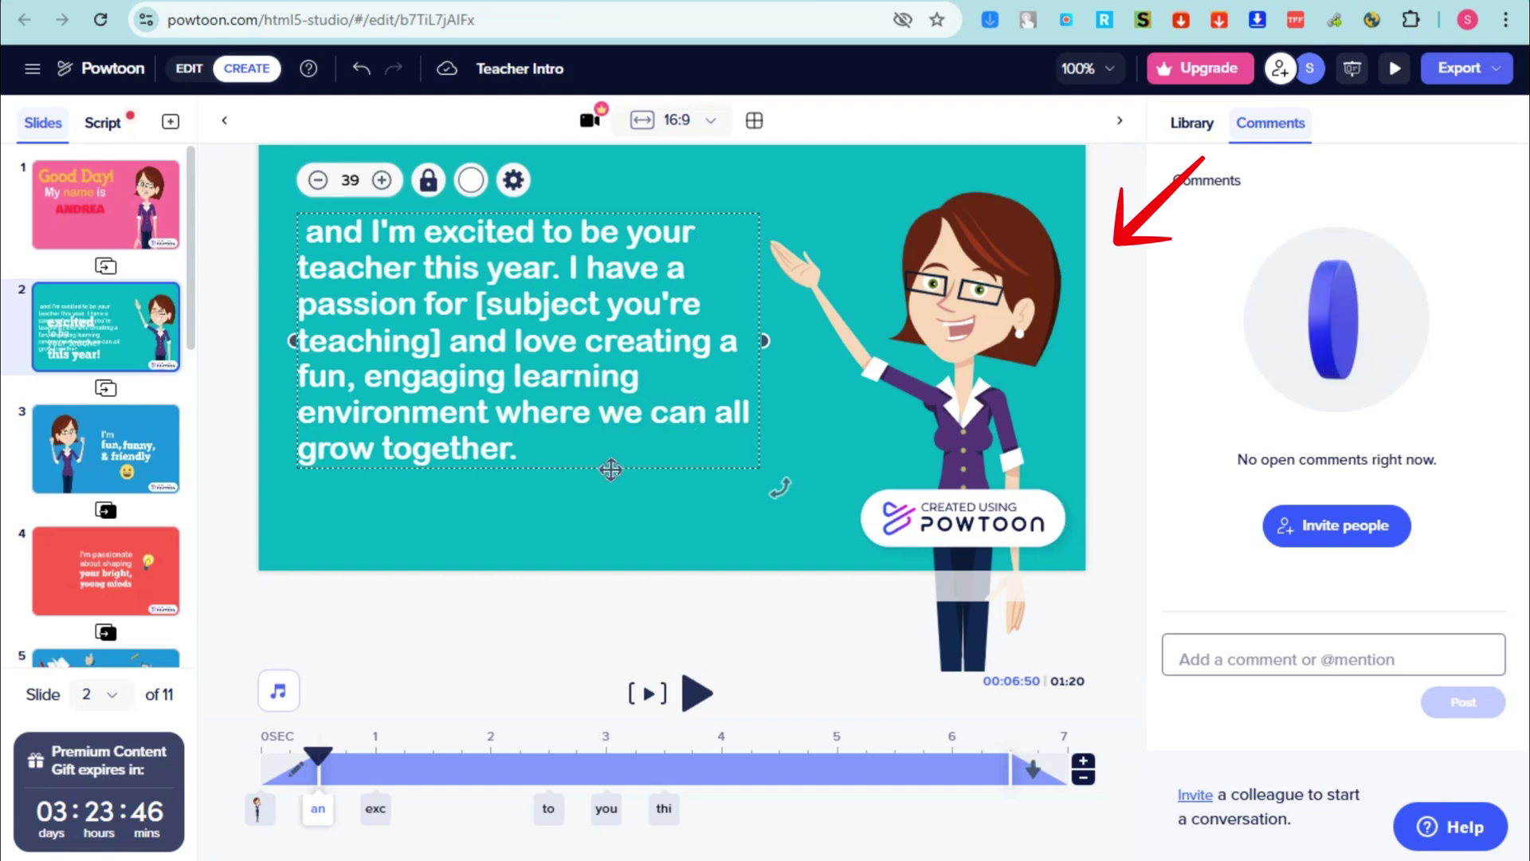
Step: Preview the video from slide 1 into the paragraph animation on slide 2
click(136, 180)
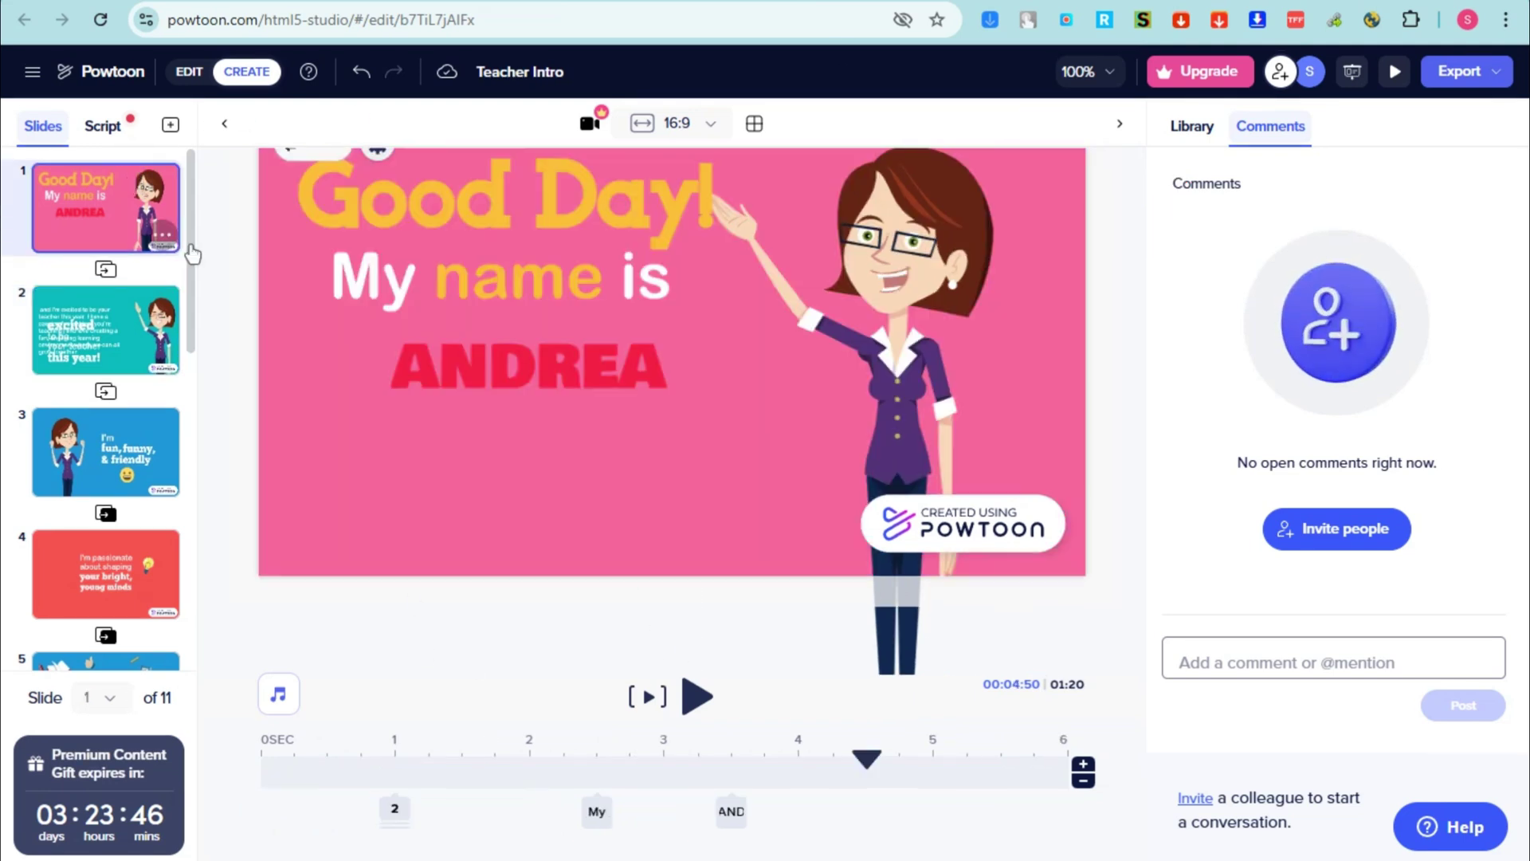
click(698, 698)
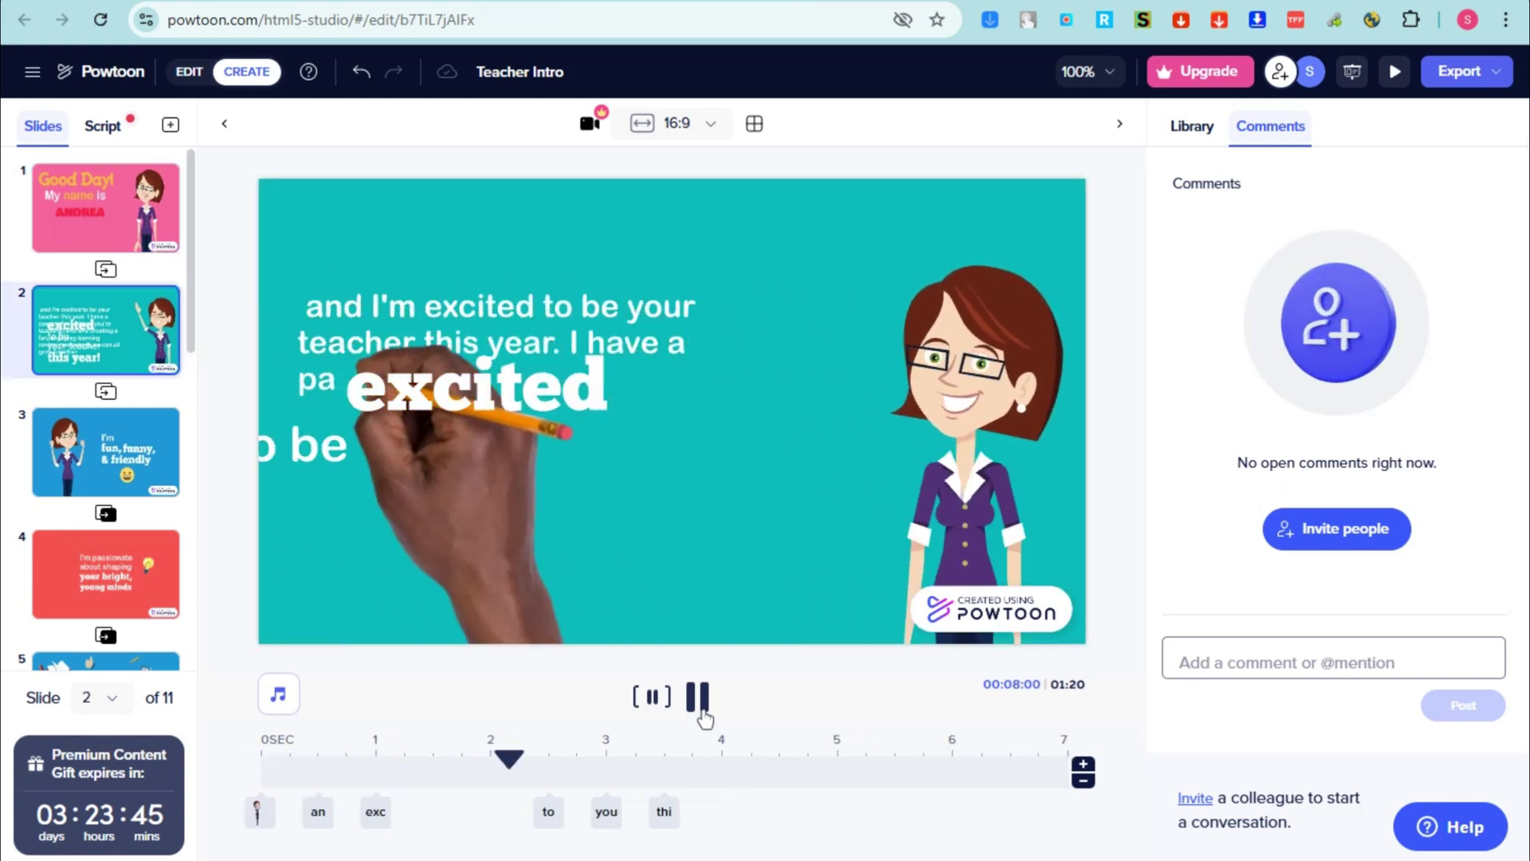
click(699, 698)
Step: Delete the "excited", "to be" and "your teacher" texts overlapping the paragraph on slide 2
click(494, 411)
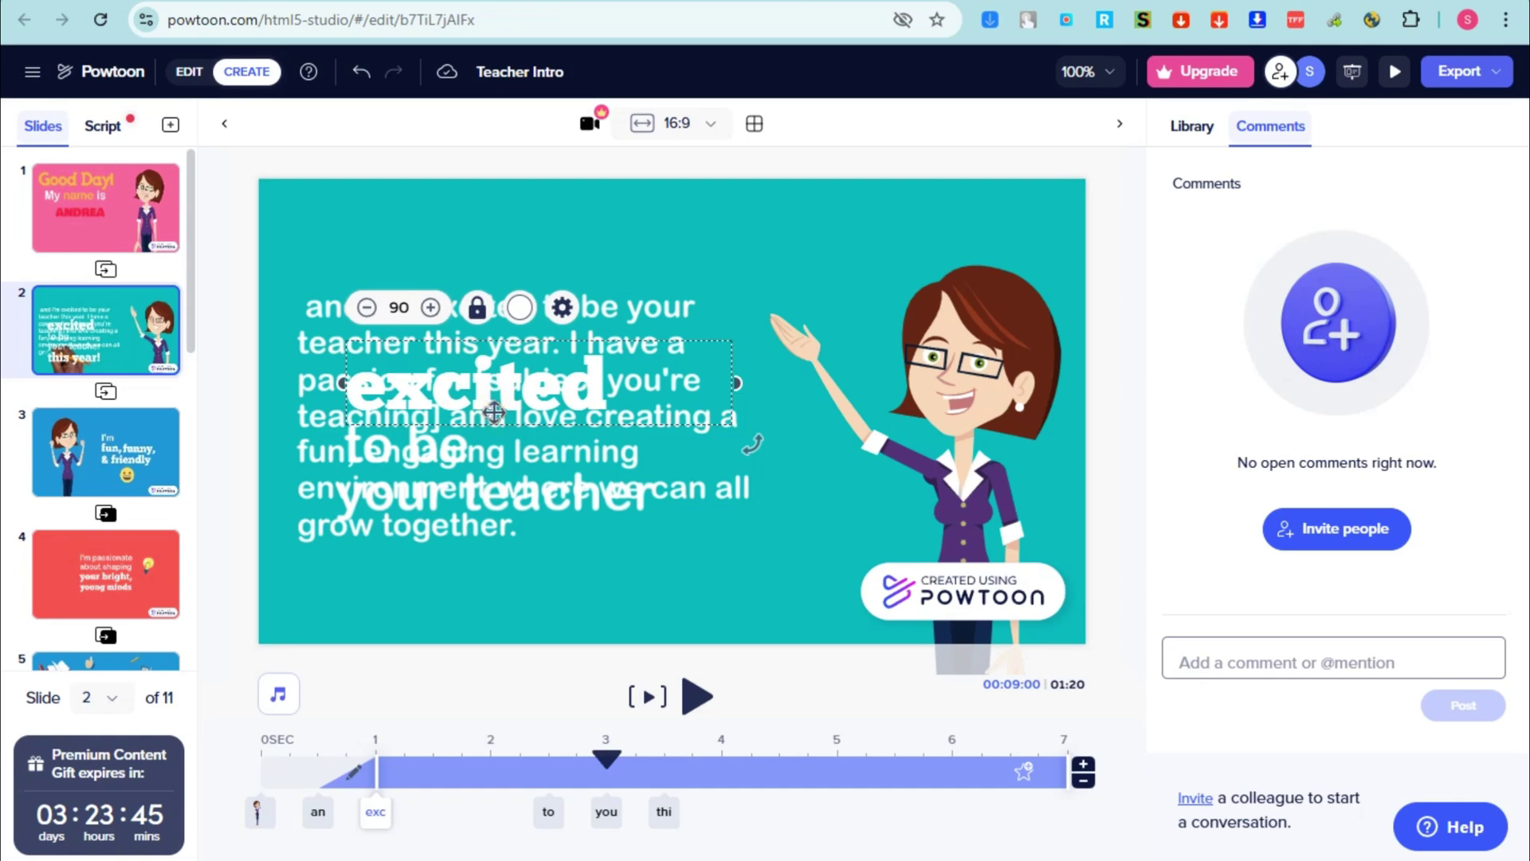
click(505, 442)
click(530, 460)
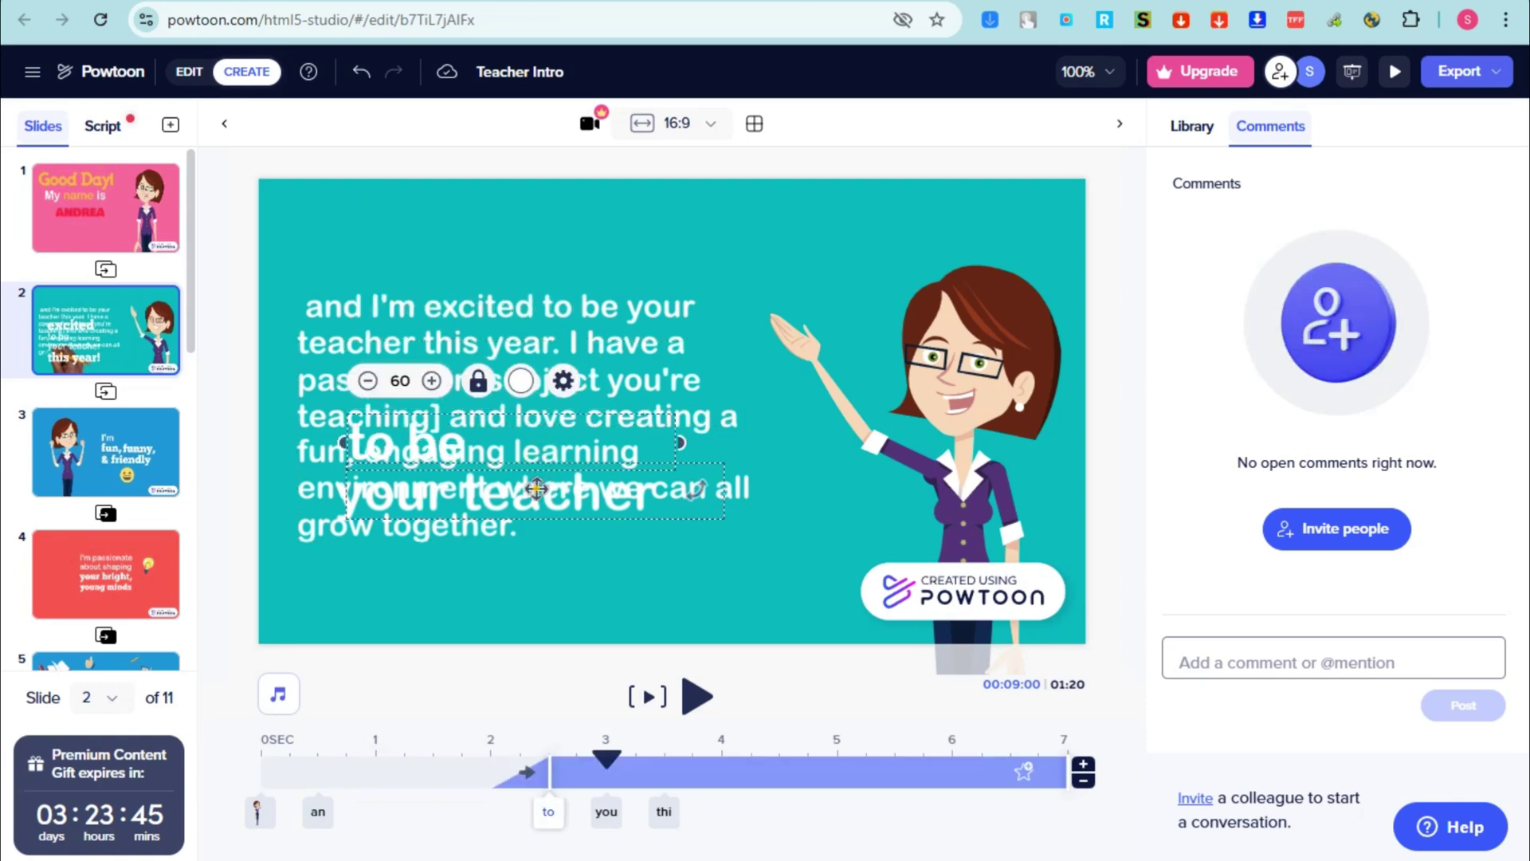
click(466, 480)
key(Delete)
key(Delete)
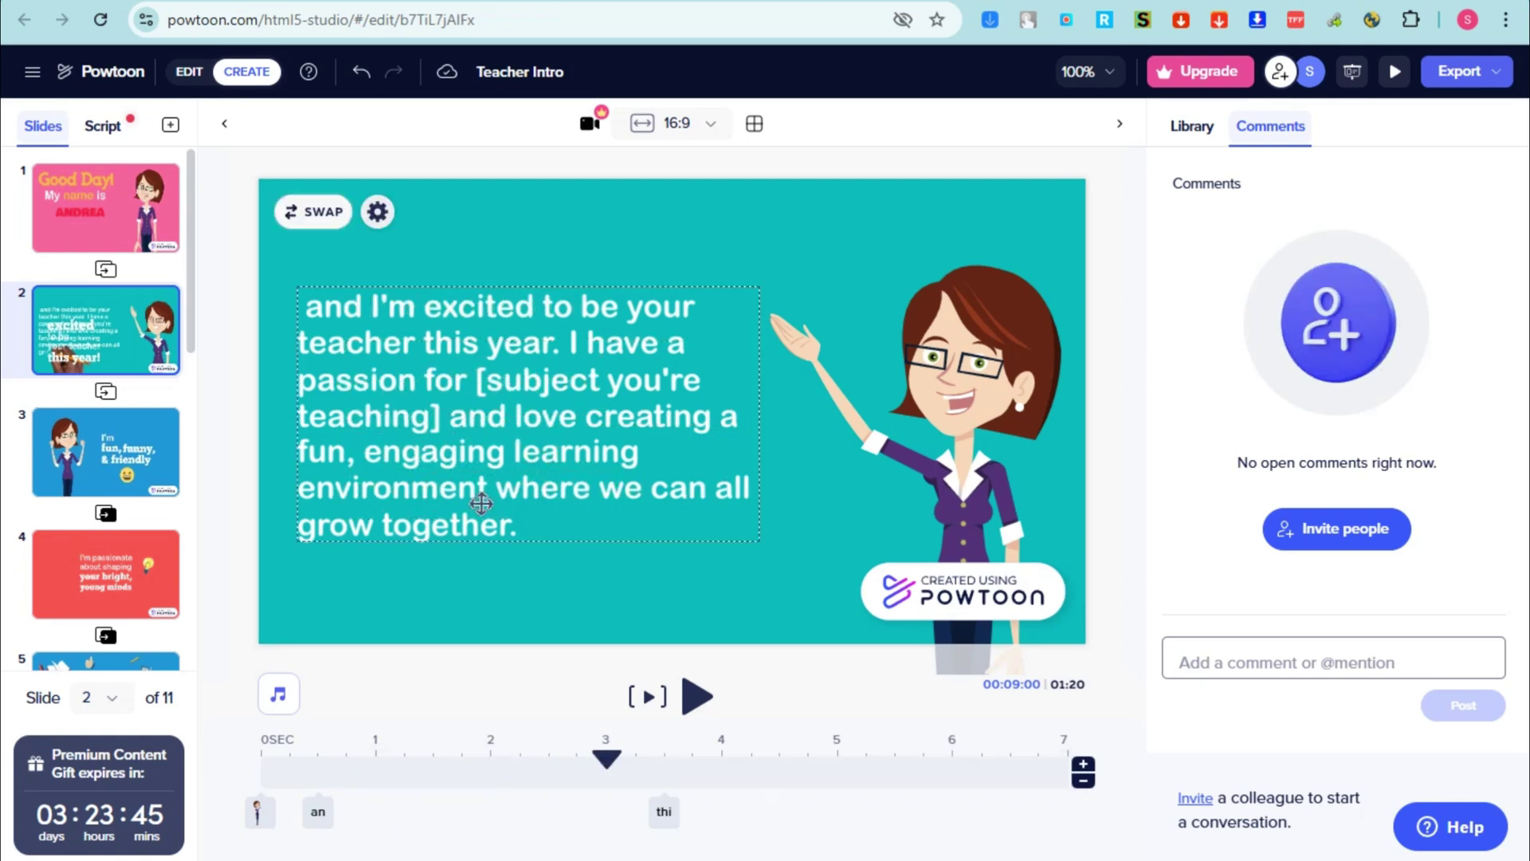
Step: Play the video on to slide 3, delete the smiling emoji there and preview the slide again
click(704, 706)
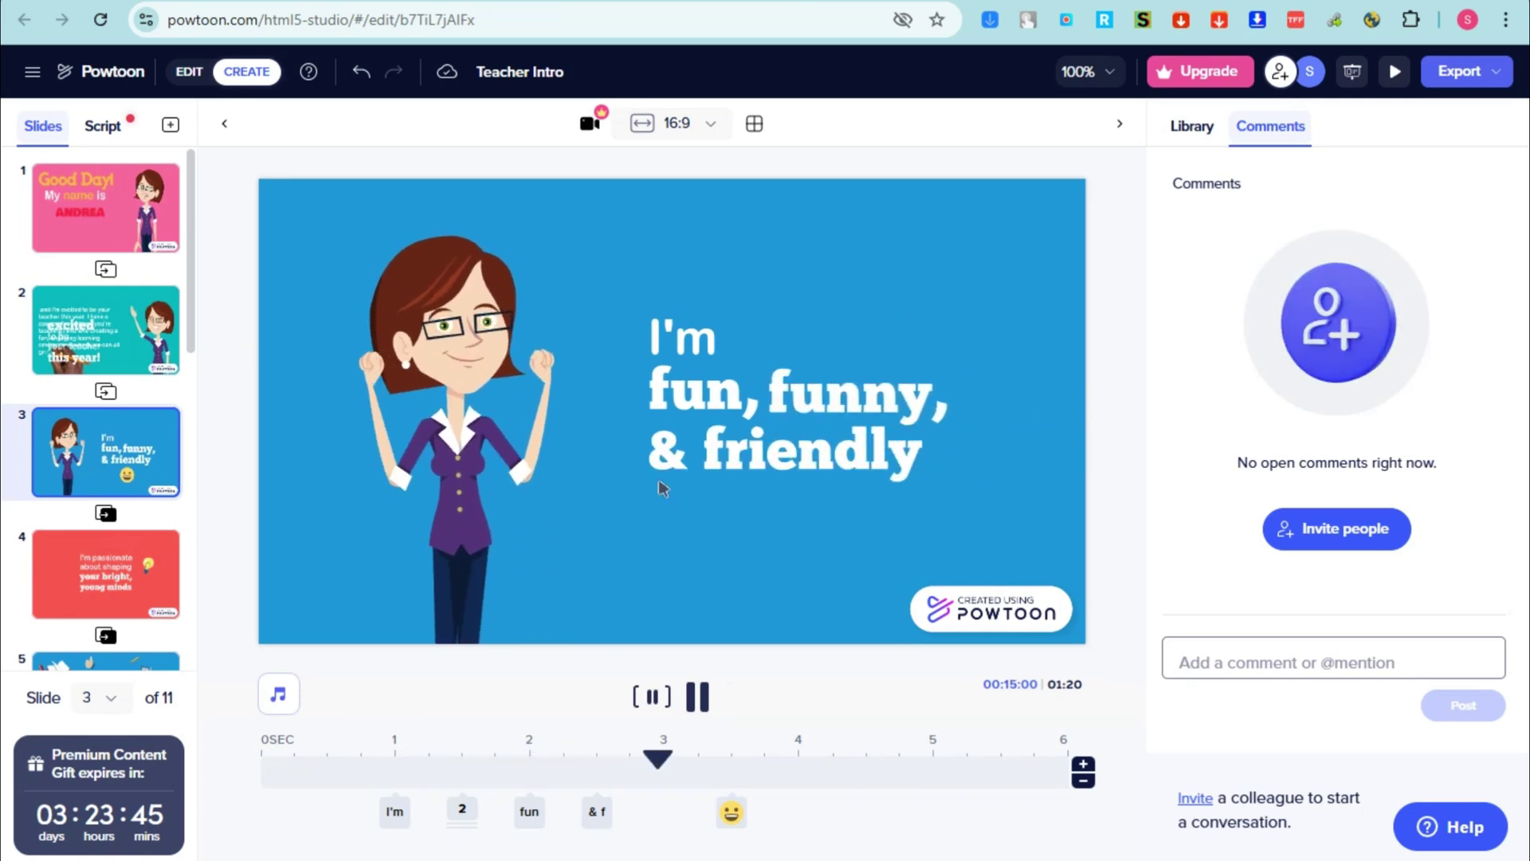
click(797, 546)
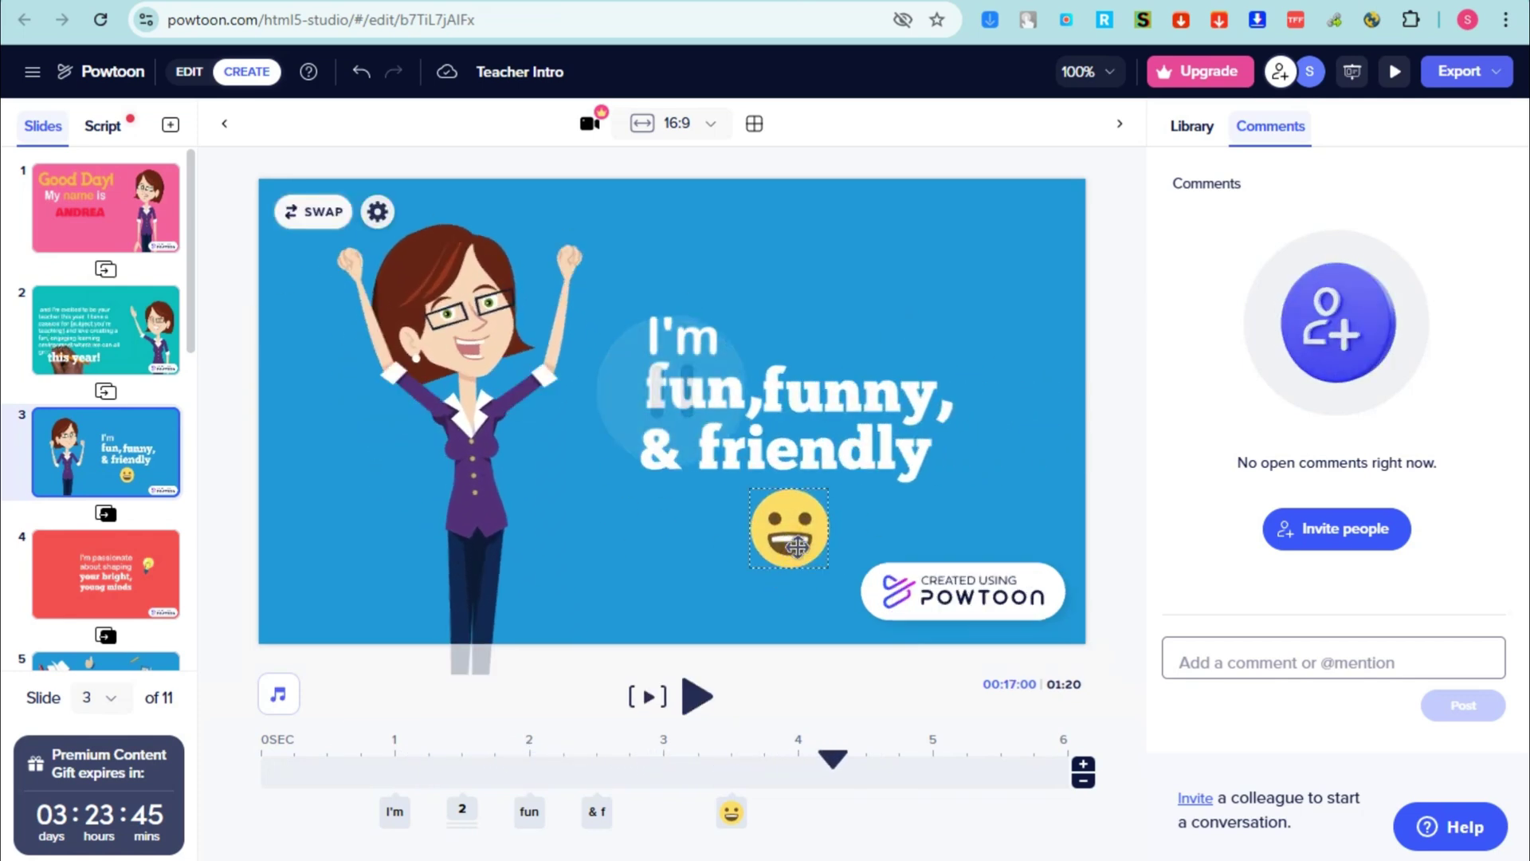
click(797, 546)
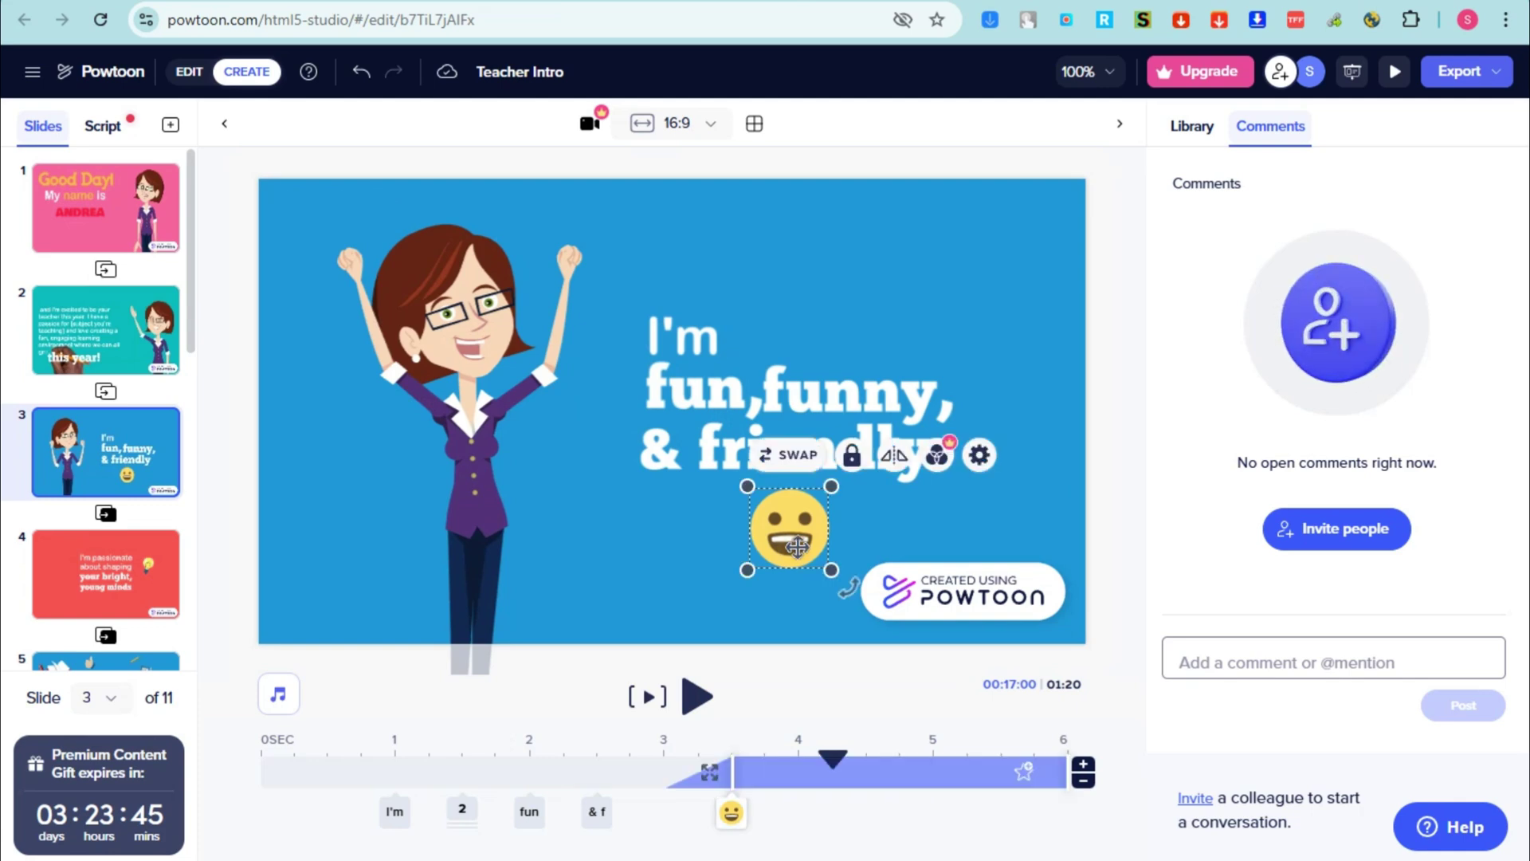
key(Delete)
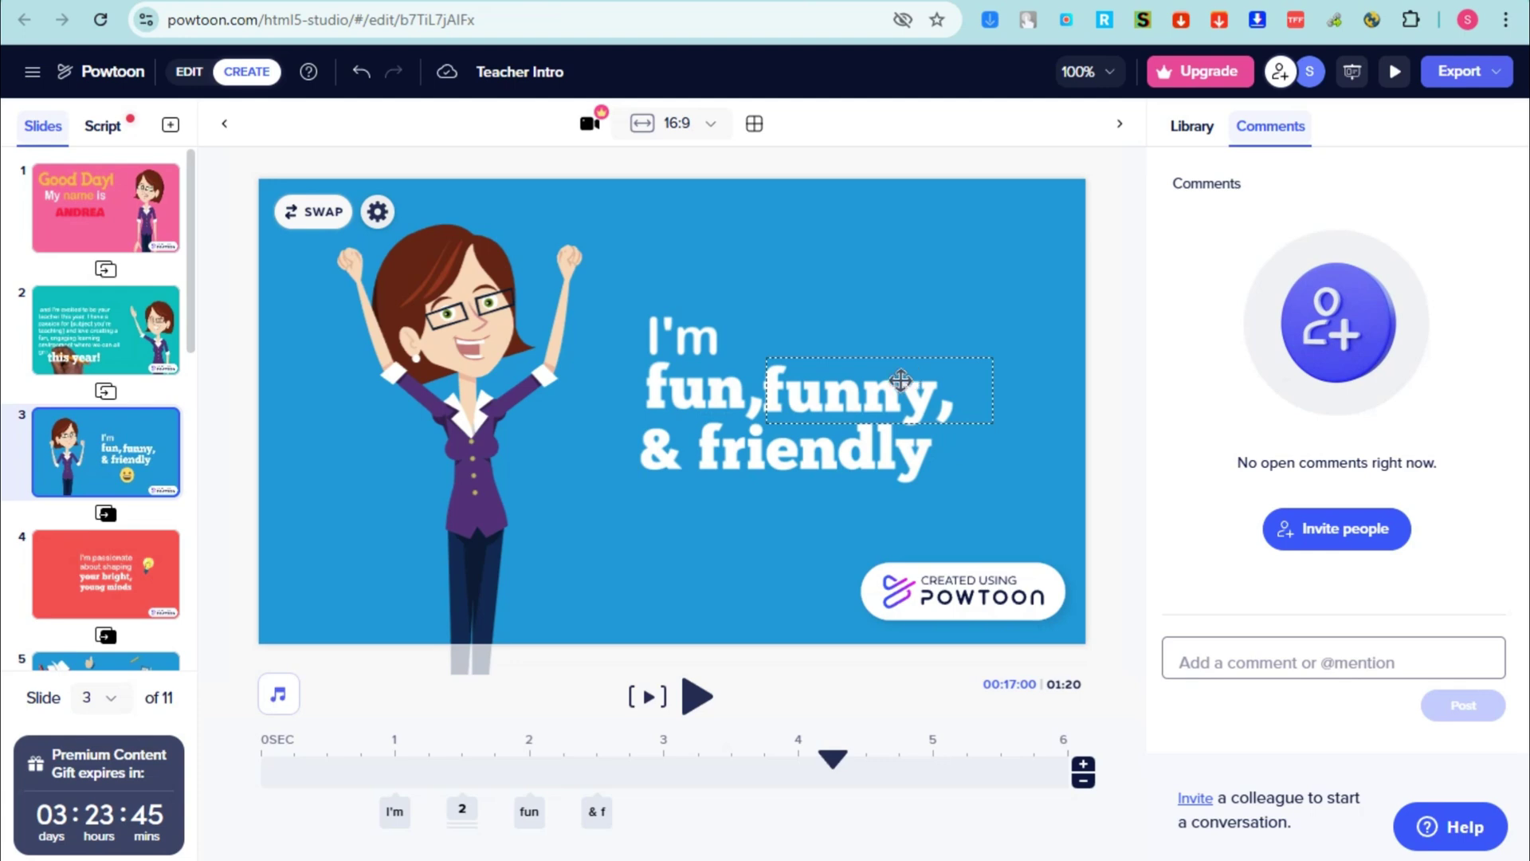
click(697, 711)
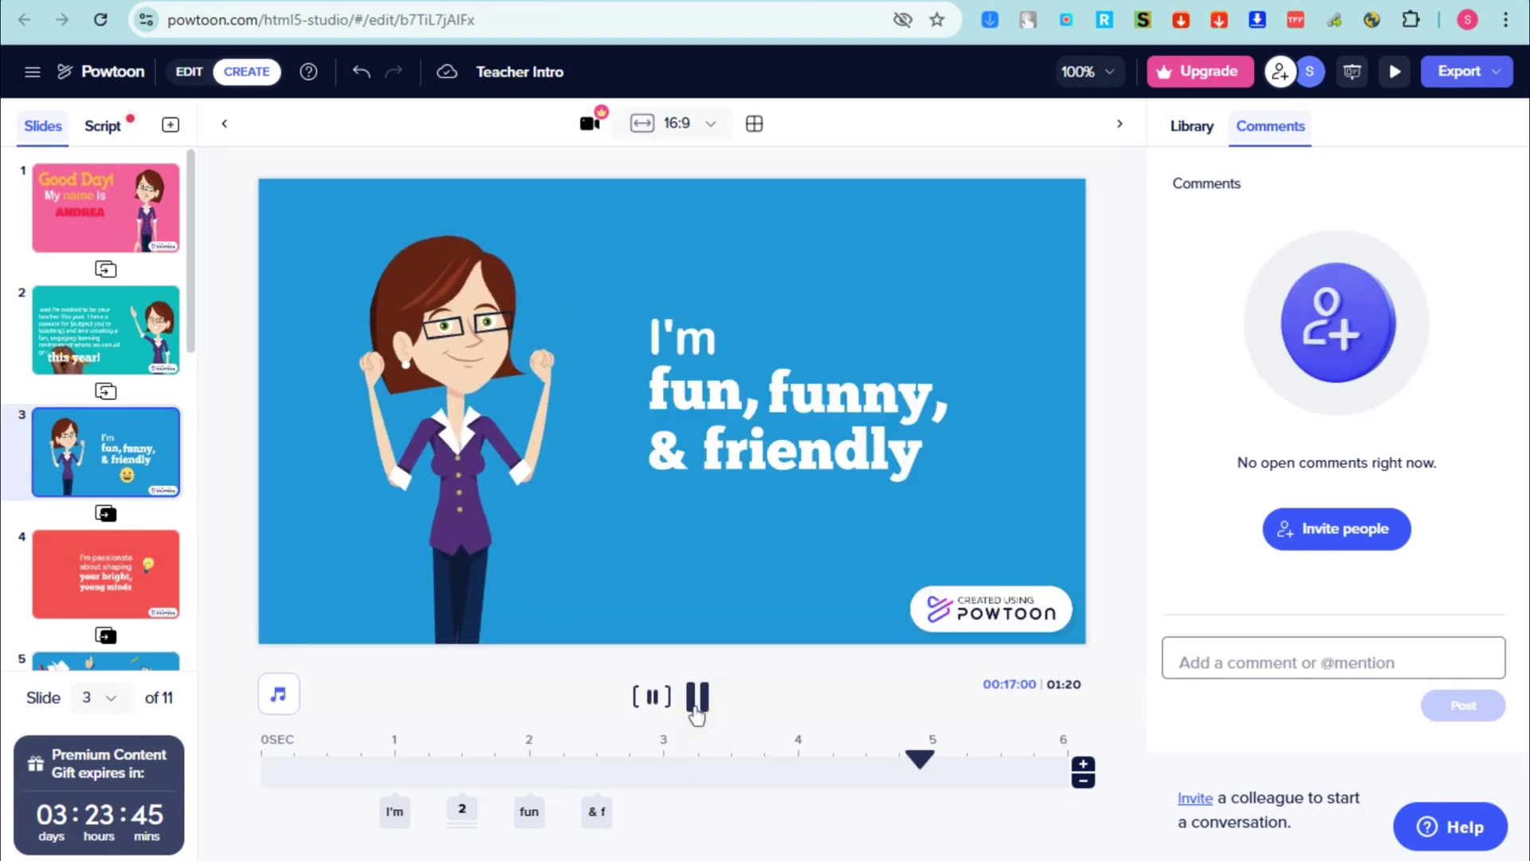